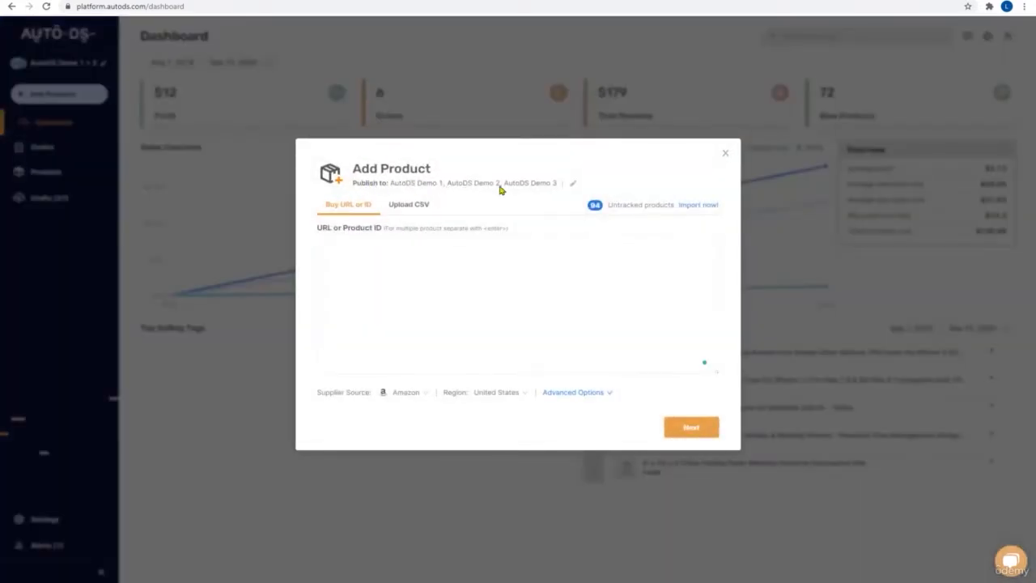
# Keep AutoDS Demo 1, 2 and 3 as publish stores and copy the AliExpress romper's page address
pyautogui.click(573, 185)
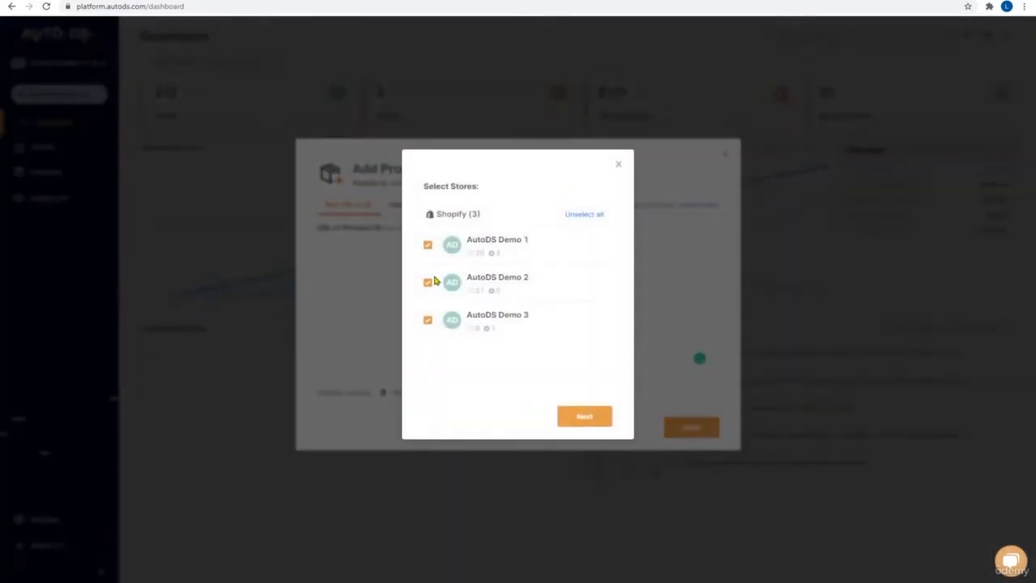
pyautogui.click(586, 417)
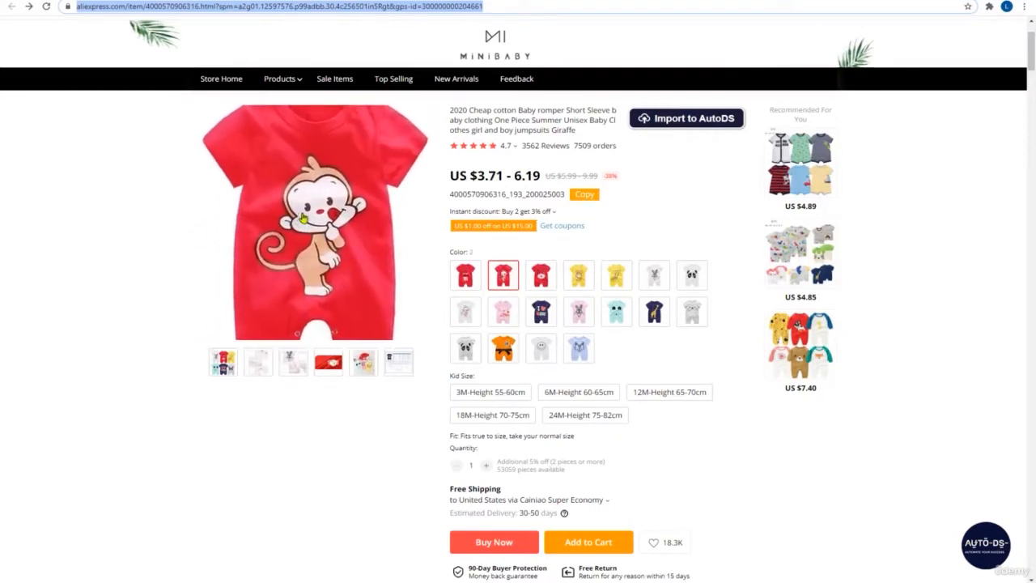
pyautogui.rightClick(175, 5)
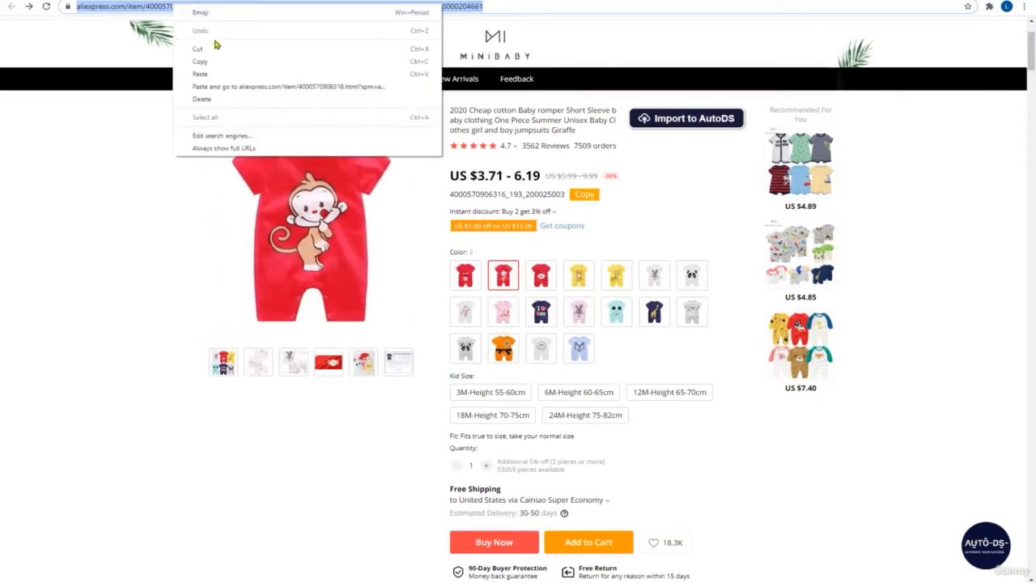
pyautogui.click(199, 61)
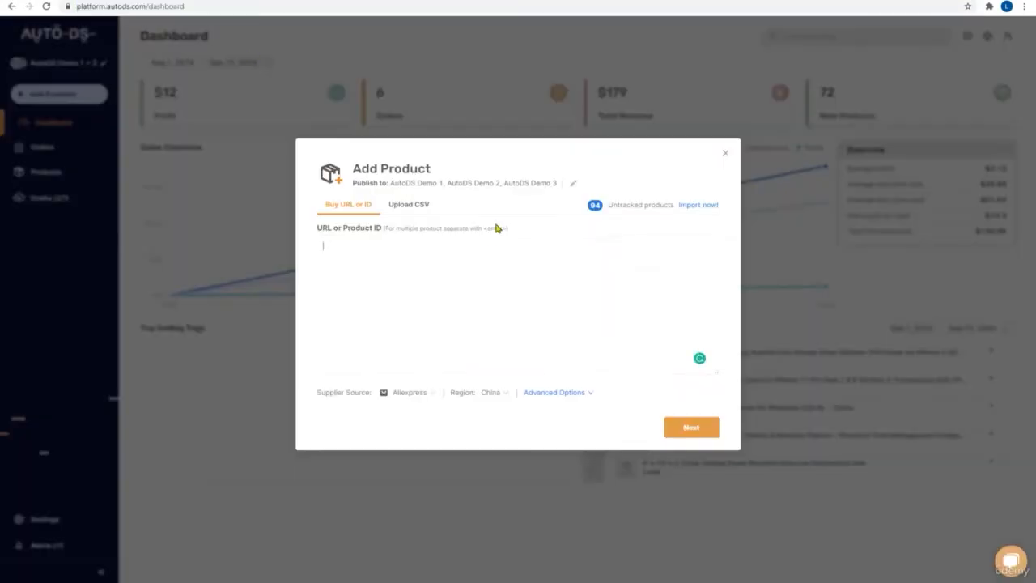
# Paste the romper link into the Add Product URL box, then go to the AliExpress home page
pyautogui.rightClick(404, 259)
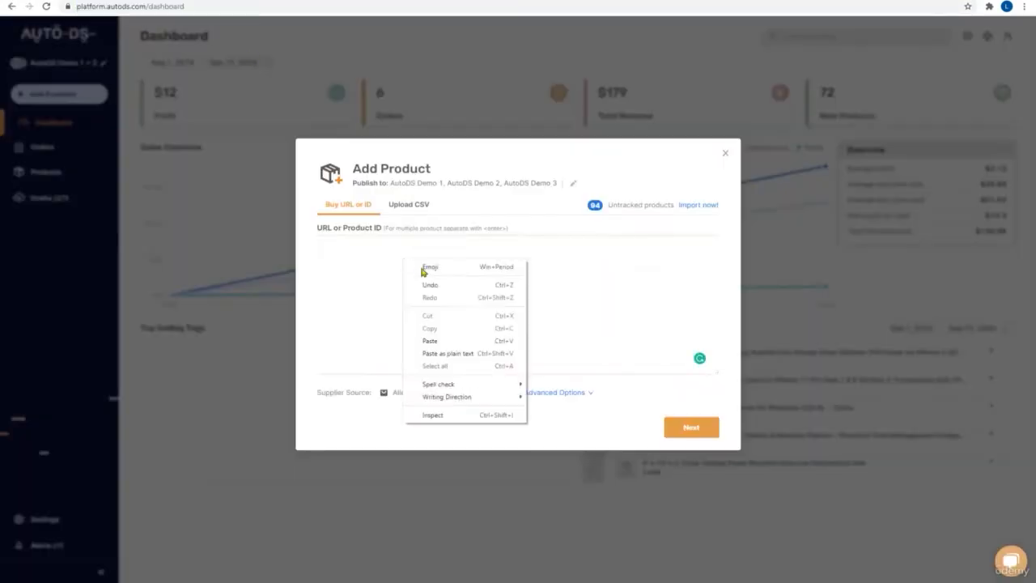
pyautogui.click(444, 337)
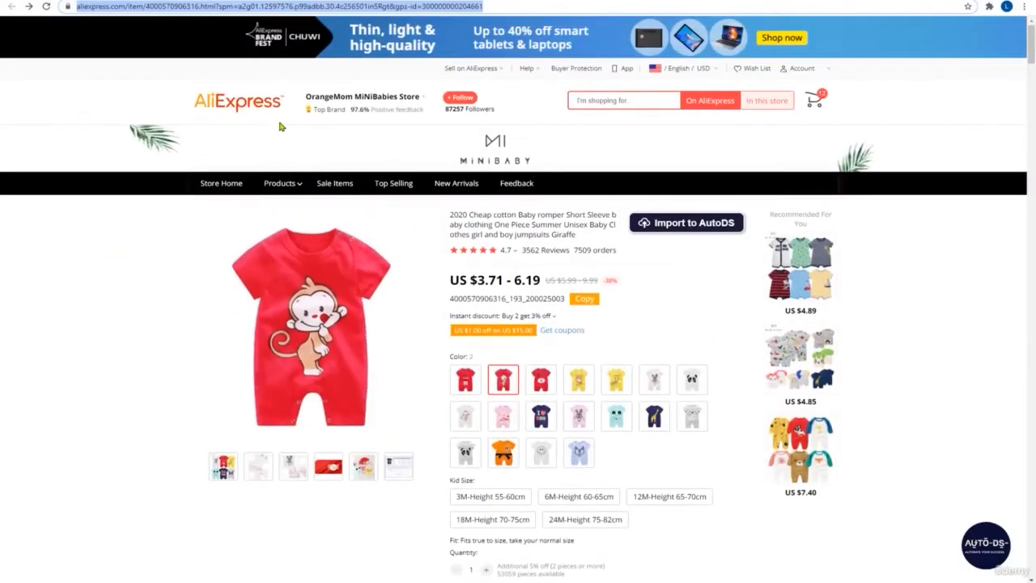
pyautogui.click(242, 105)
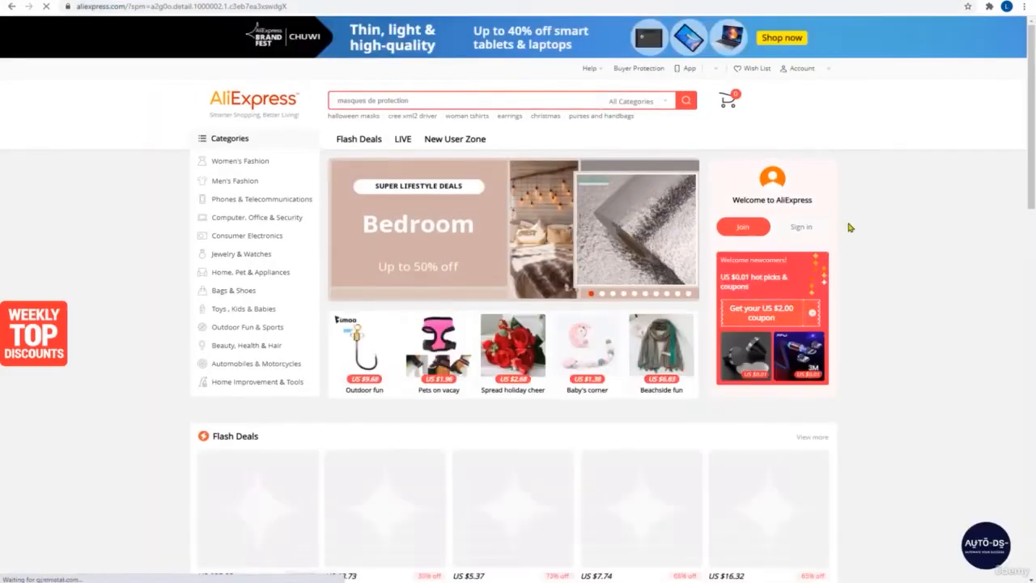
# Open the silk peony bouquet sale product and select its red colour variant
pyautogui.scroll(-2, 518, 234)
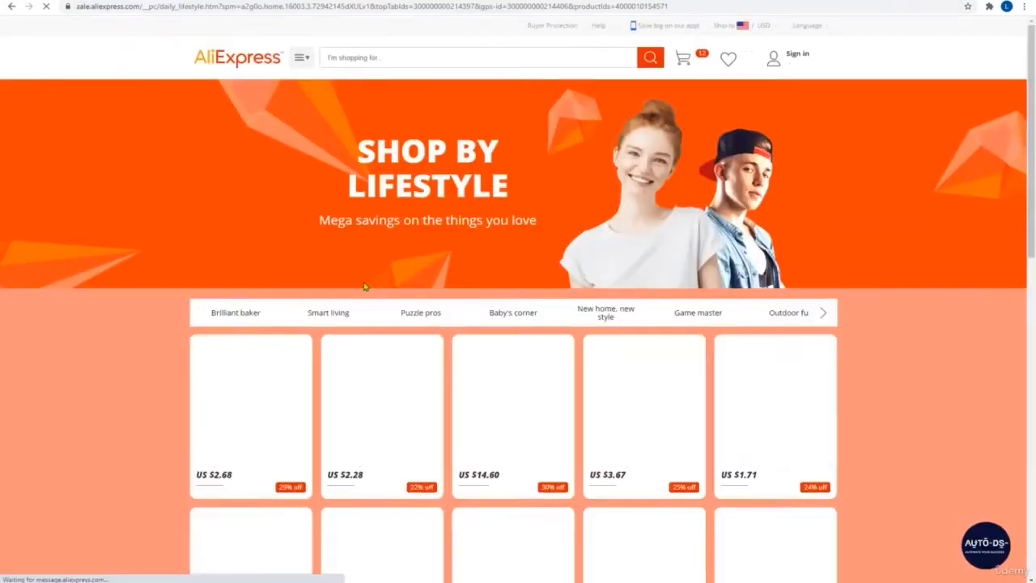
pyautogui.scroll(-2, 364, 286)
pyautogui.click(289, 208)
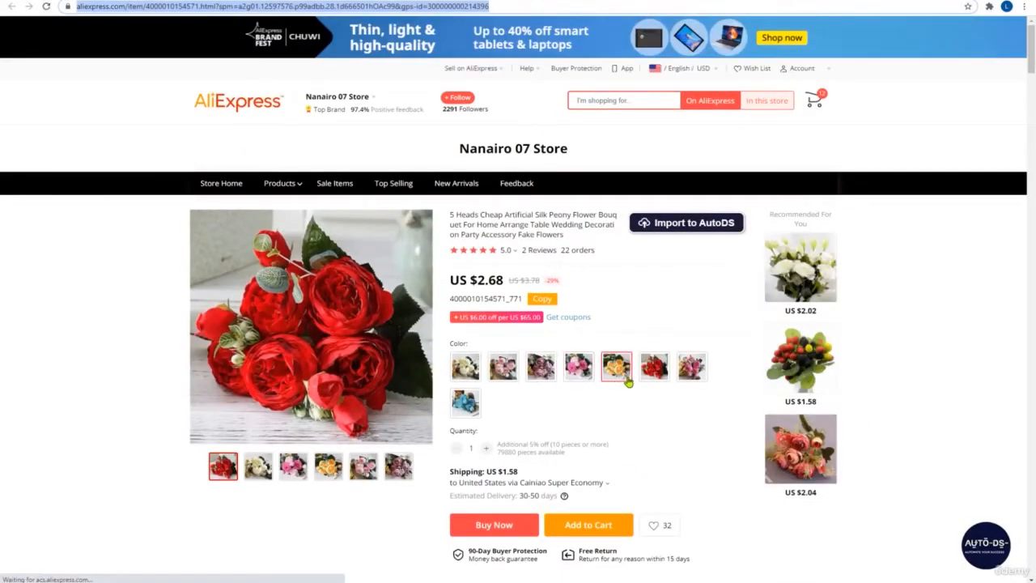
pyautogui.click(654, 367)
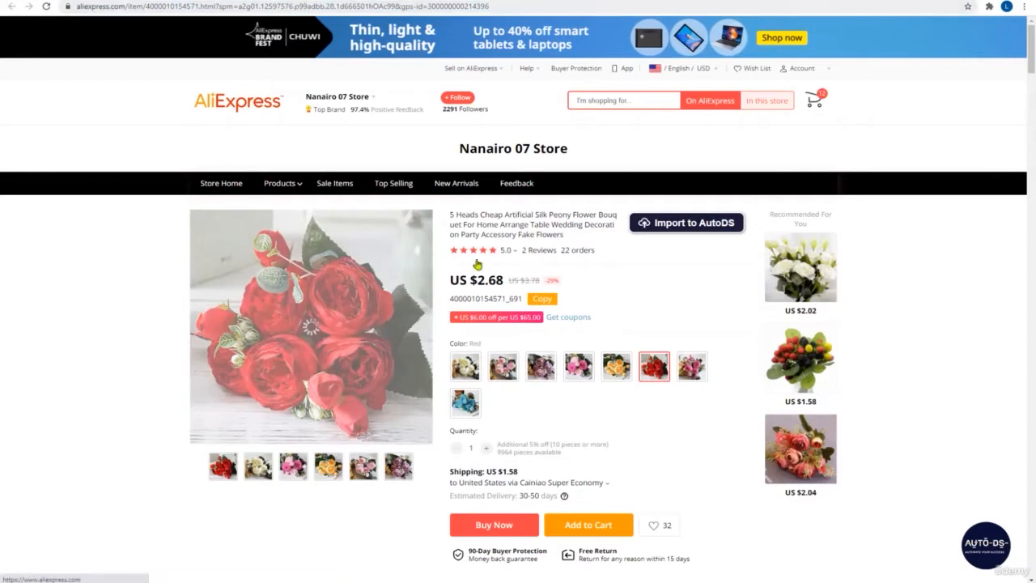
# Copy the bouquet's page address and paste it as a second URL in Add Product
pyautogui.click(252, 8)
pyautogui.rightClick(251, 8)
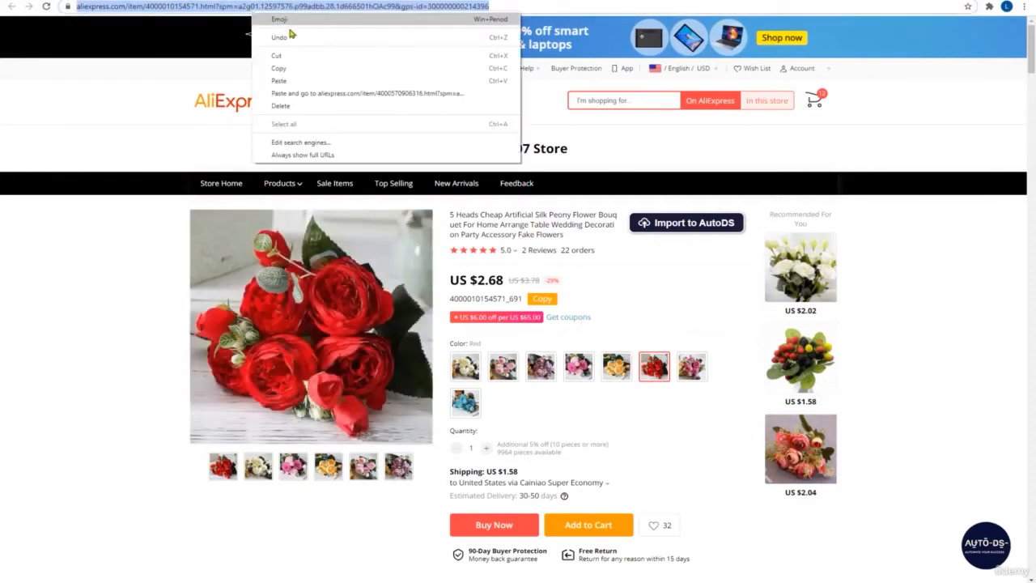
pyautogui.click(293, 75)
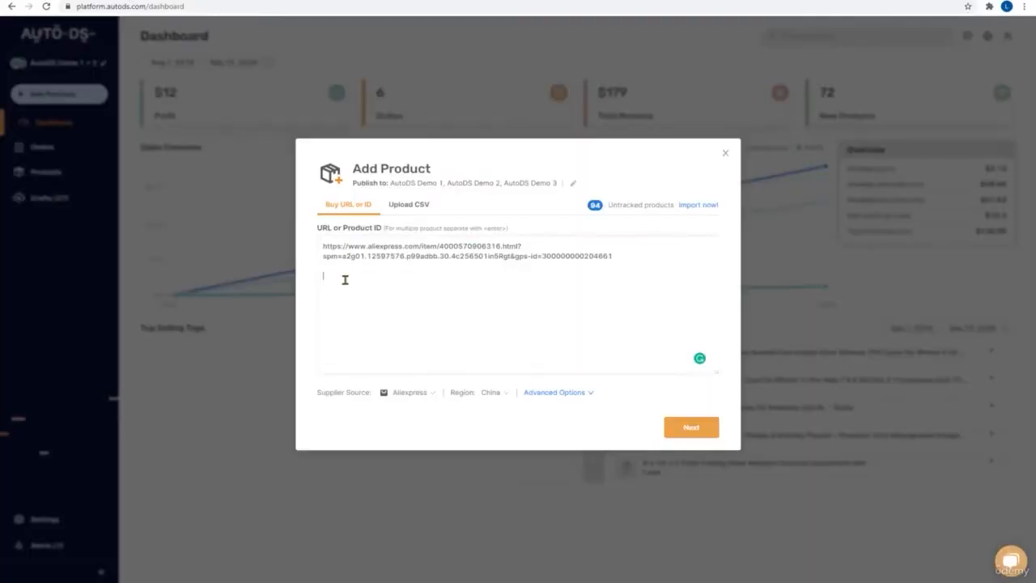
pyautogui.rightClick(345, 279)
pyautogui.click(380, 358)
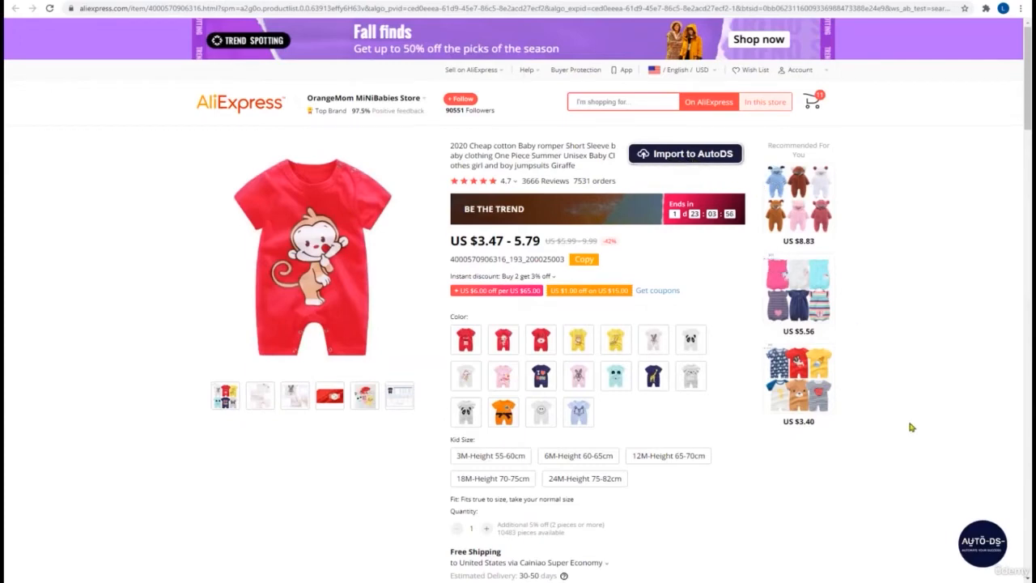
# Glance at the AutoDS Exporter panel, then import the romper into AutoDS
pyautogui.click(978, 545)
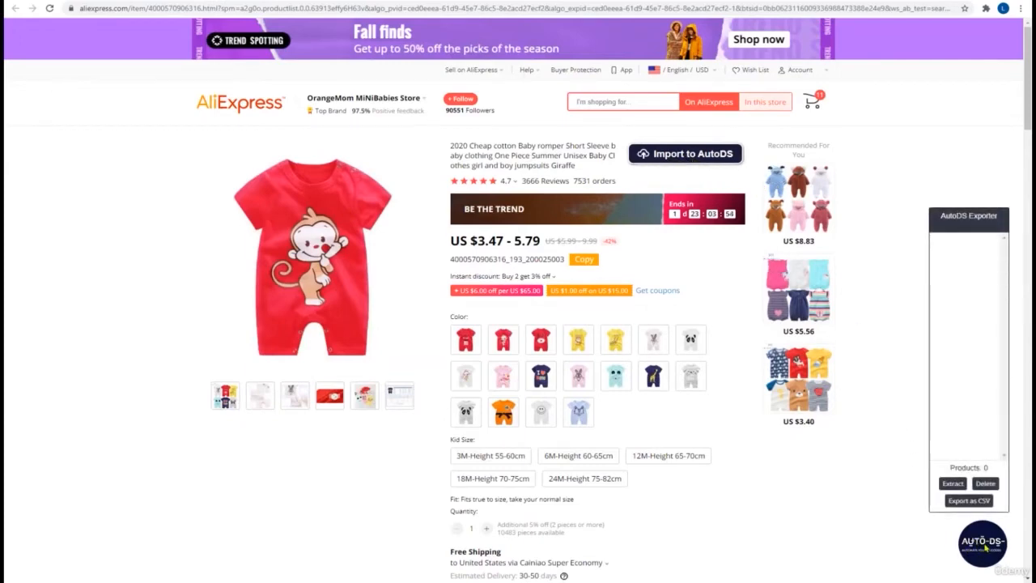
pyautogui.click(982, 548)
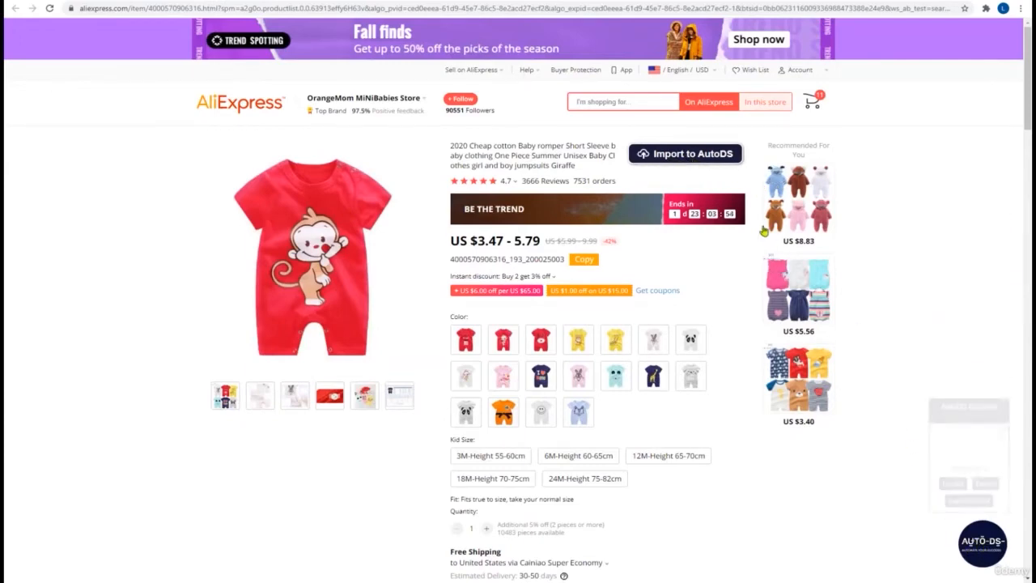
pyautogui.click(692, 158)
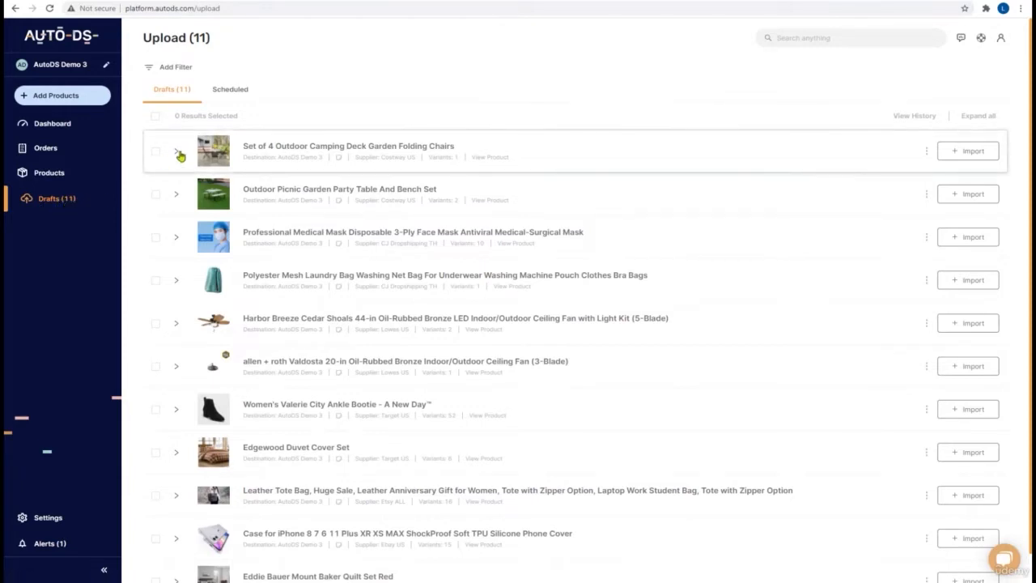
# Expand the Set of 4 Outdoor Camping Chairs draft to show its edit fields
pyautogui.click(276, 169)
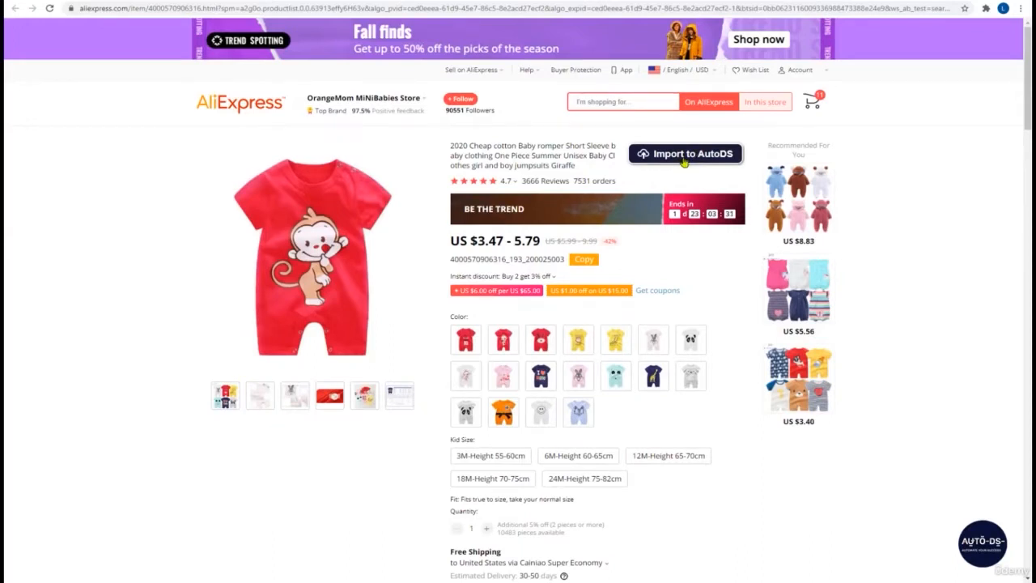
# Review the Upload CSV option in AutoDS Add Product, then move to the Chrome Web Store page
pyautogui.click(684, 156)
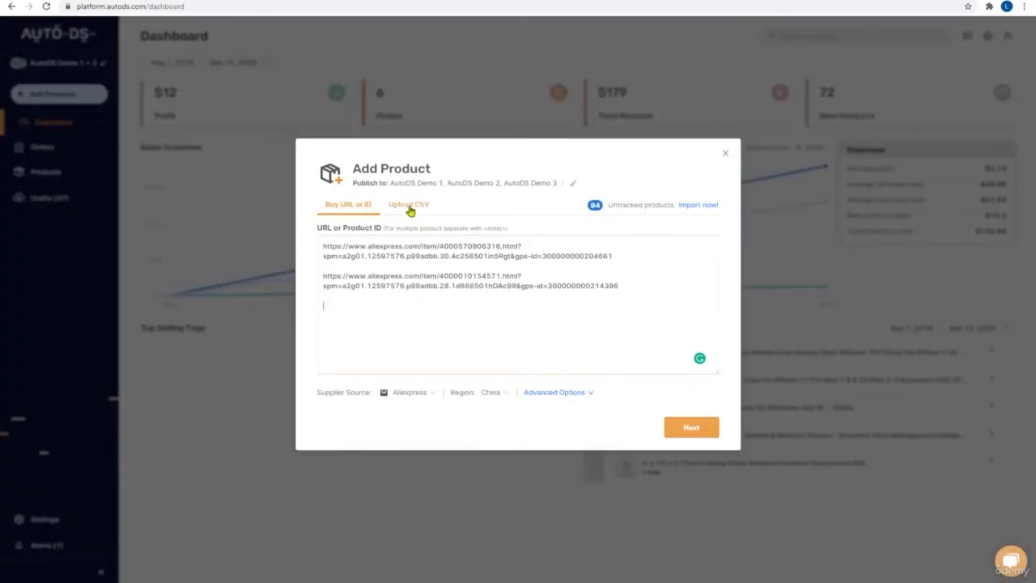
pyautogui.click(412, 209)
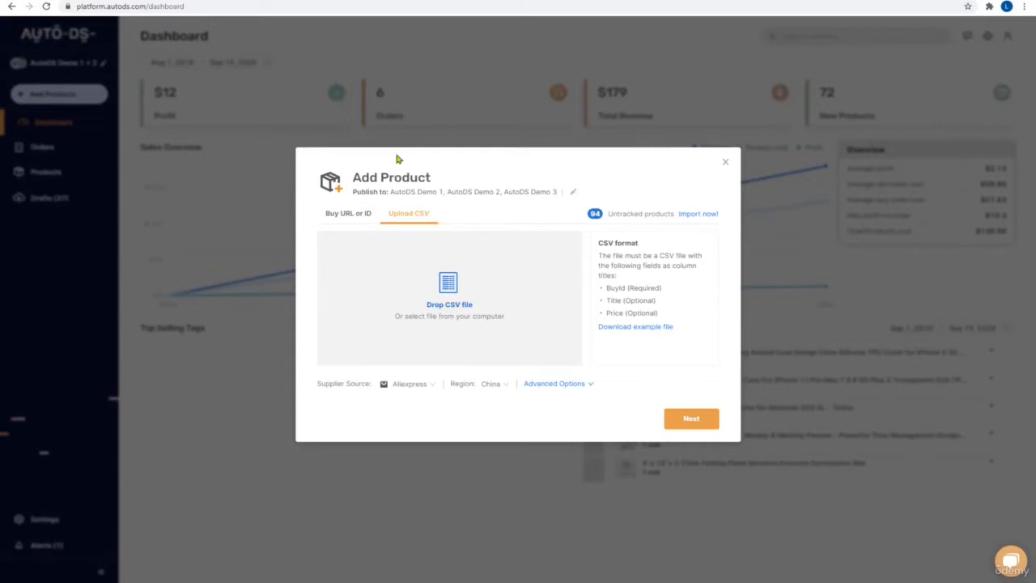
pyautogui.click(405, 0)
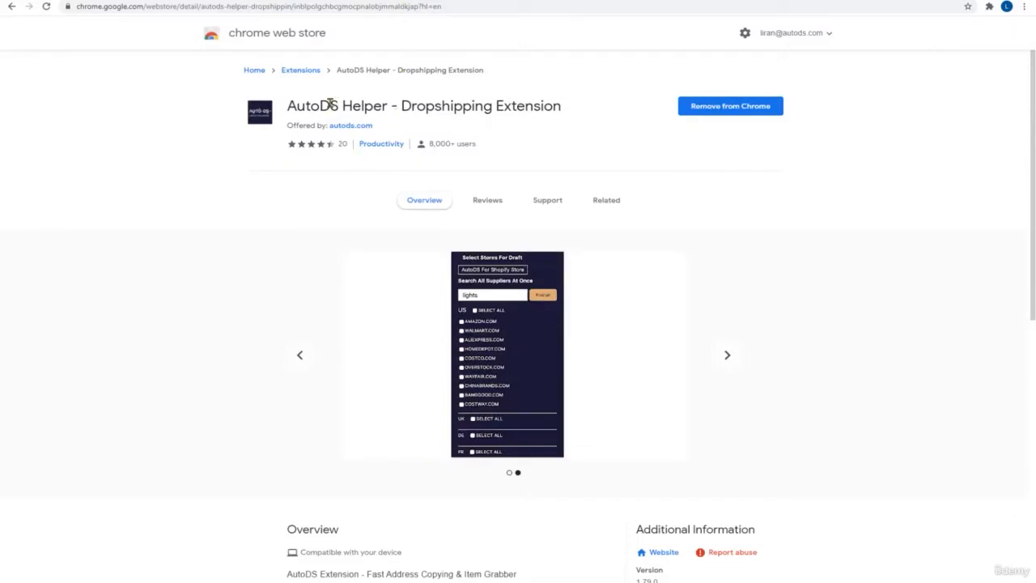
# Switch back to the AutoDS dashboard
pyautogui.click(312, 0)
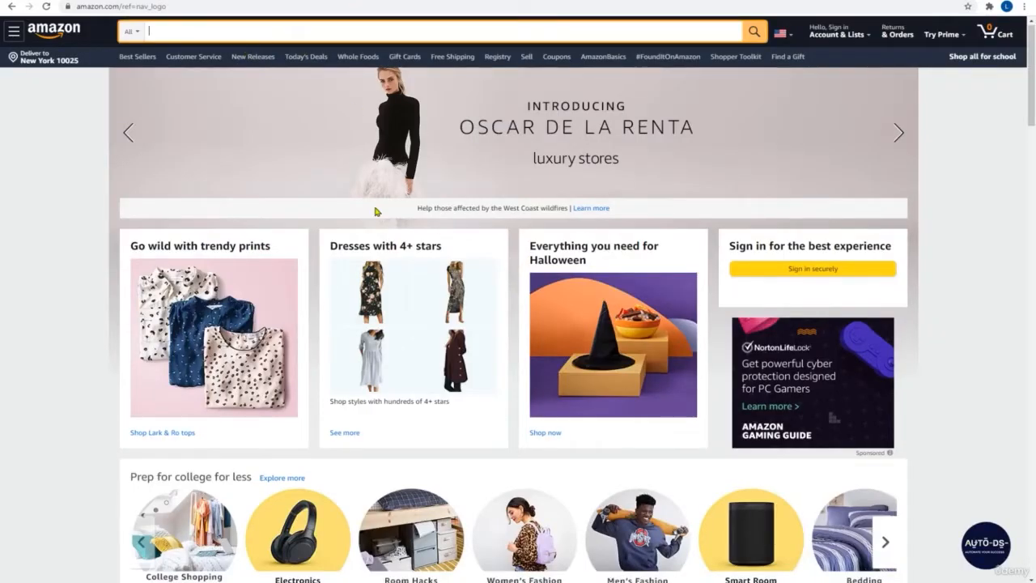
# Search Amazon for 'christmas inflatables', browse the results and open the AutoDS Exporter panel
pyautogui.write('ristmas')
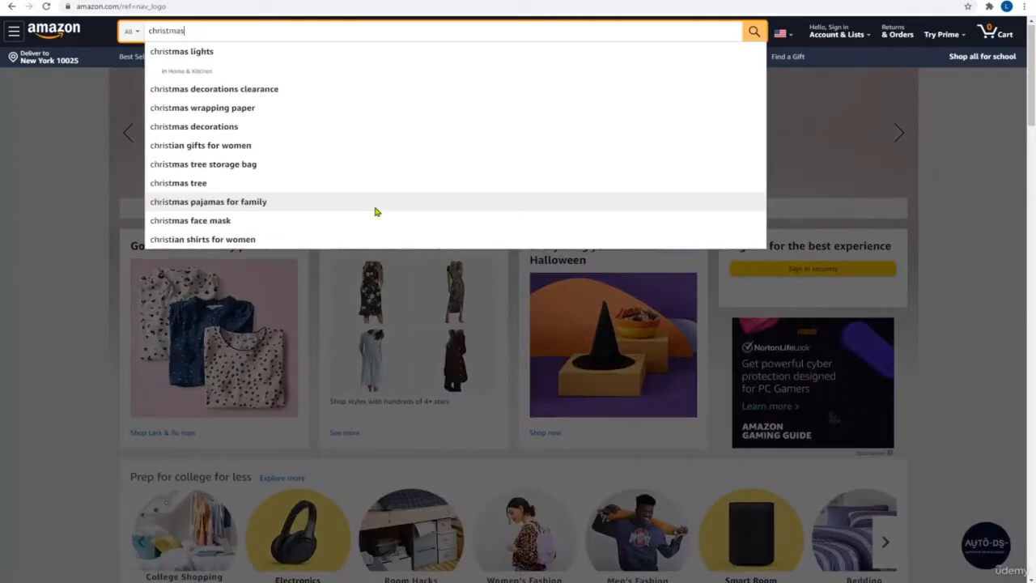
pyautogui.write(' lnflatables')
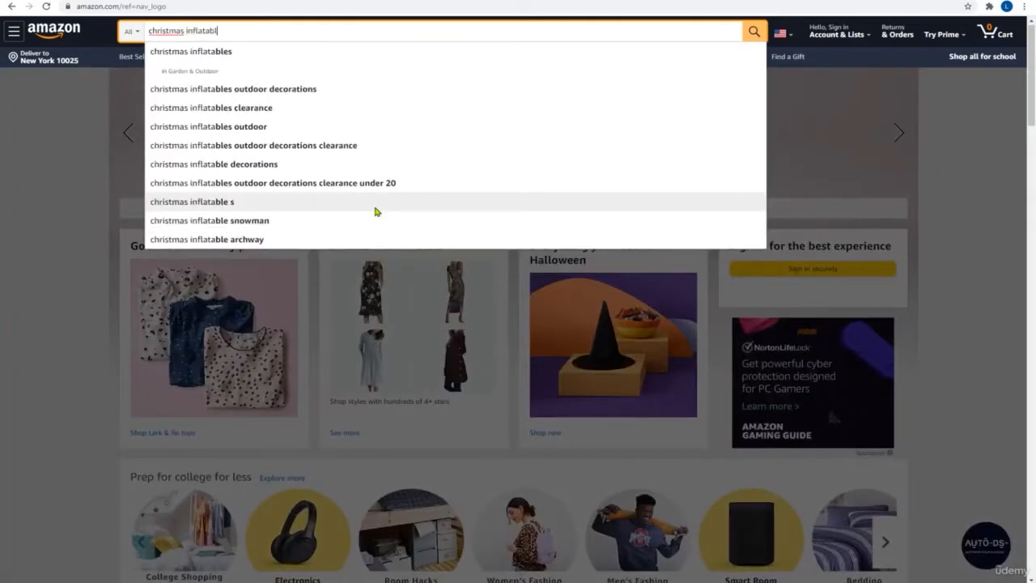
pyautogui.press('Return')
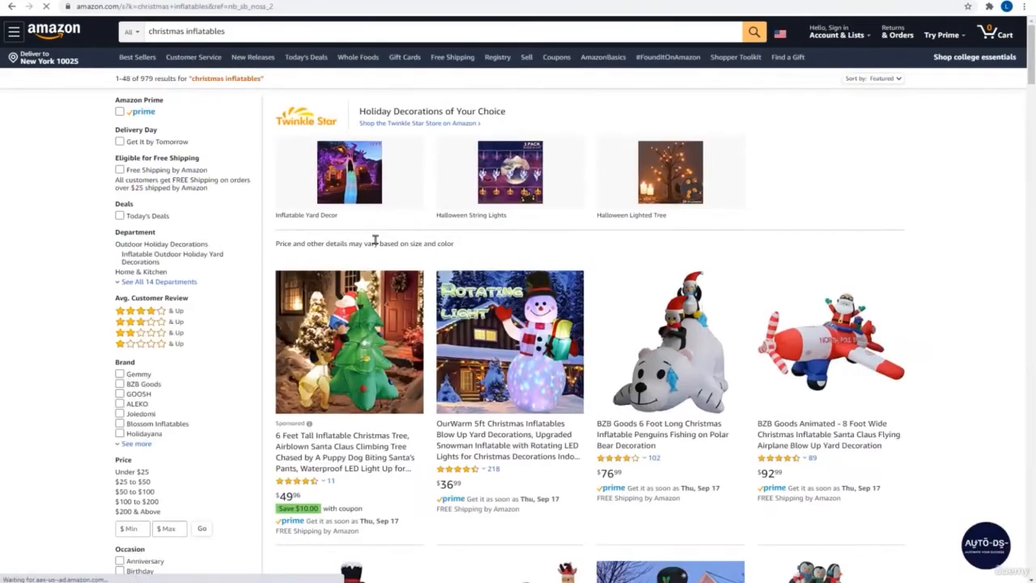
pyautogui.scroll(-1, 370, 248)
pyautogui.scroll(1, 336, 201)
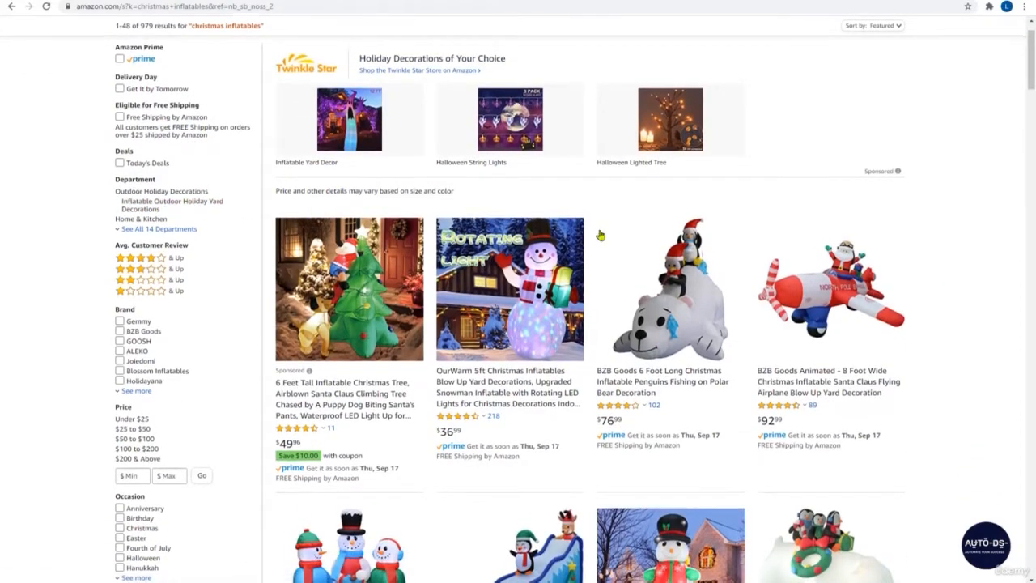
pyautogui.scroll(-13, 597, 234)
pyautogui.scroll(-15, 609, 214)
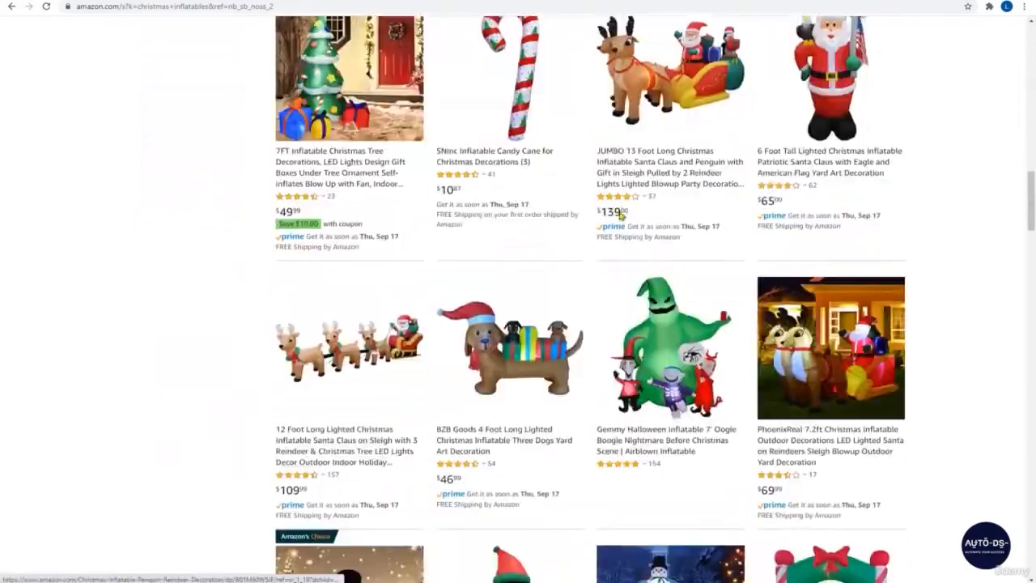
pyautogui.scroll(-8, 669, 232)
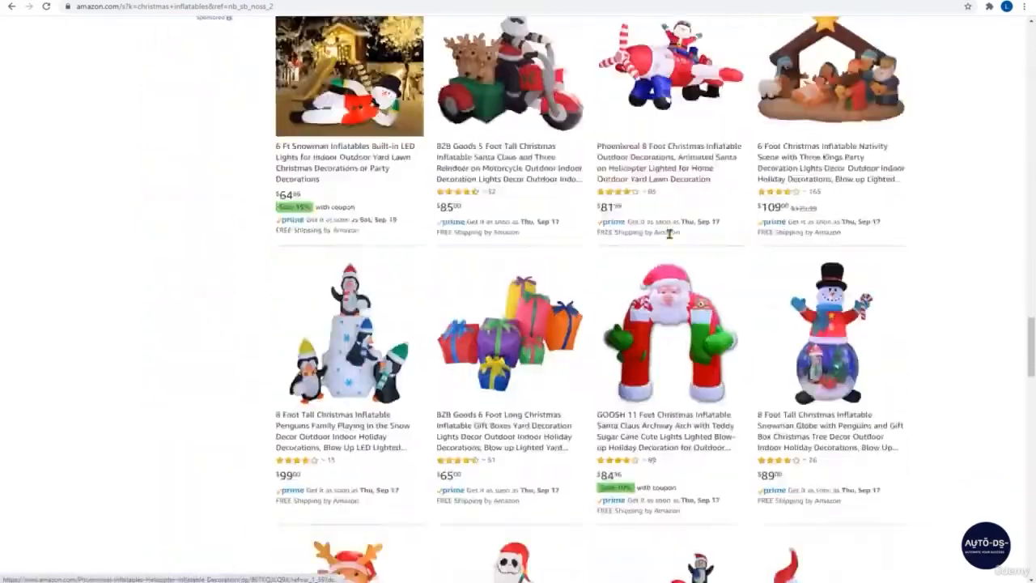
pyautogui.scroll(1, 671, 233)
pyautogui.scroll(15, 928, 428)
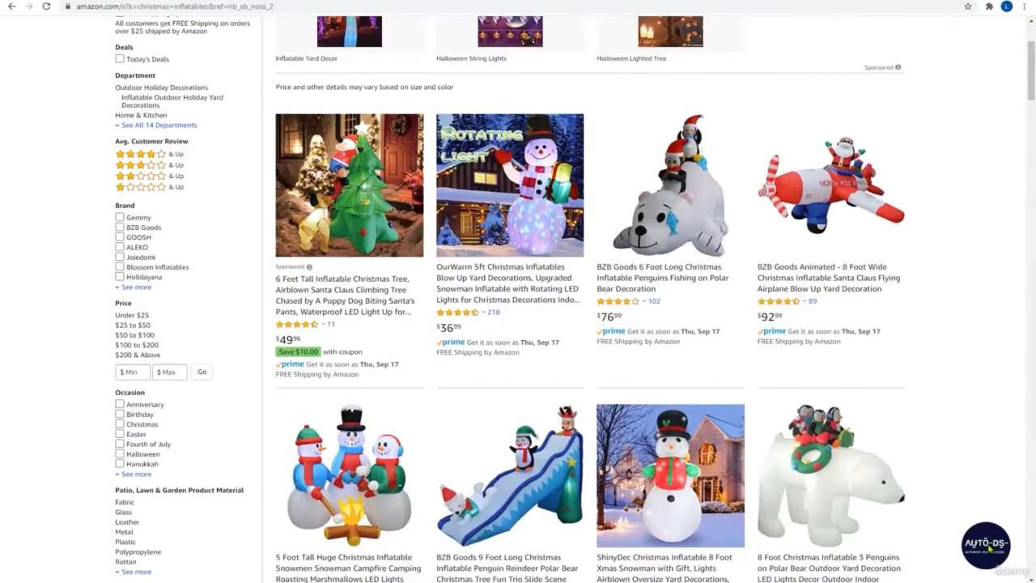
pyautogui.click(980, 545)
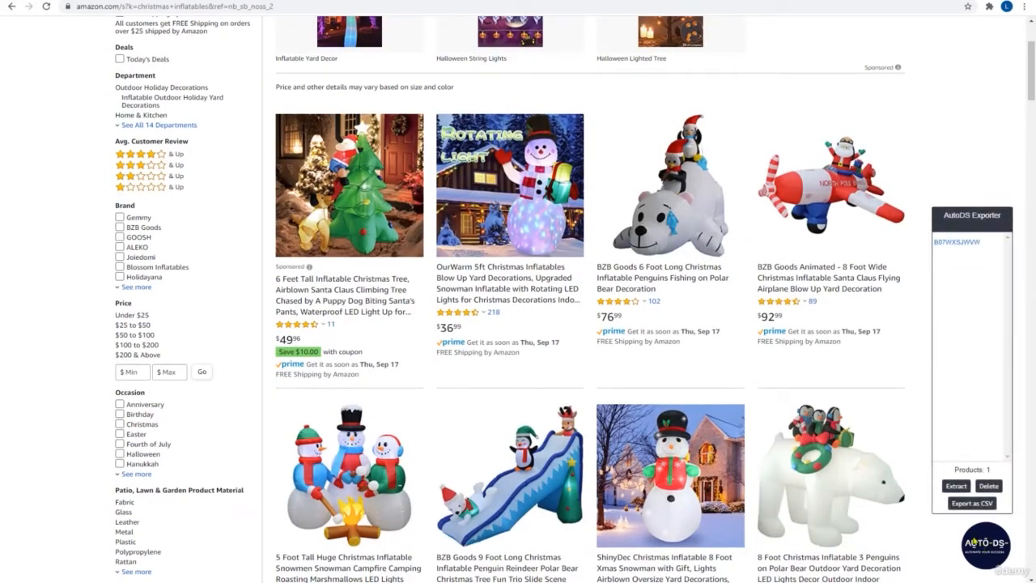
# Extract all 65 product IDs in the AutoDS Exporter and export them as a CSV file
pyautogui.click(956, 486)
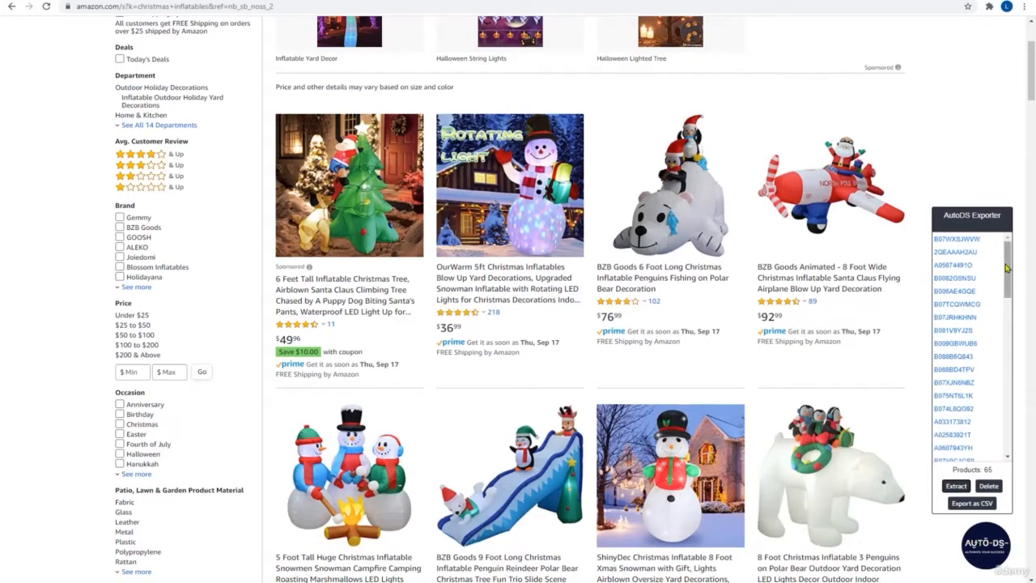
pyautogui.moveTo(1009, 268); pyautogui.dragTo(949, 350)
pyautogui.scroll(-15, 826, 324)
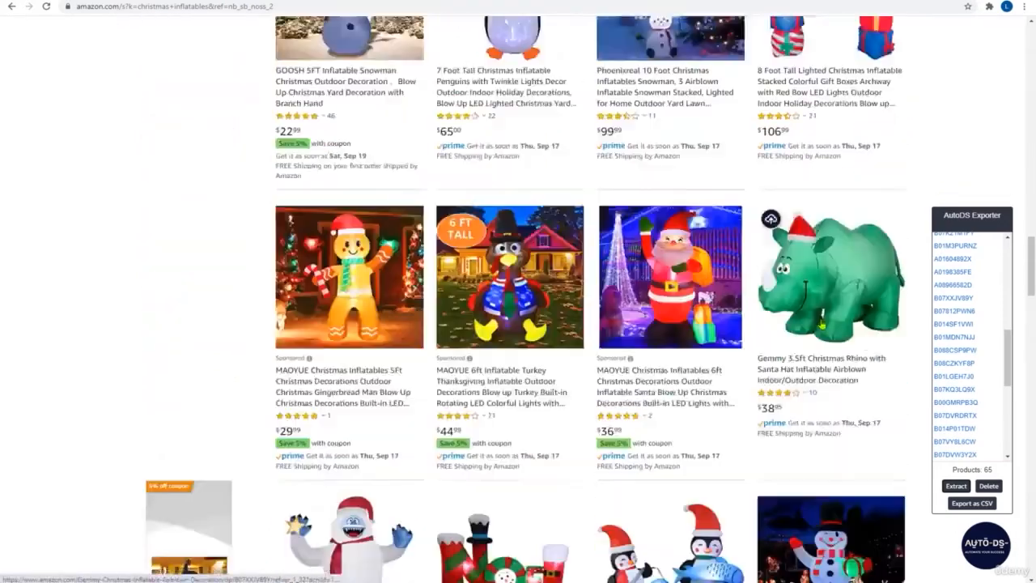
pyautogui.scroll(-10, 822, 324)
pyautogui.moveTo(1008, 356); pyautogui.dragTo(1010, 437)
pyautogui.moveTo(1005, 400); pyautogui.dragTo(1007, 259)
pyautogui.doubleClick(968, 470)
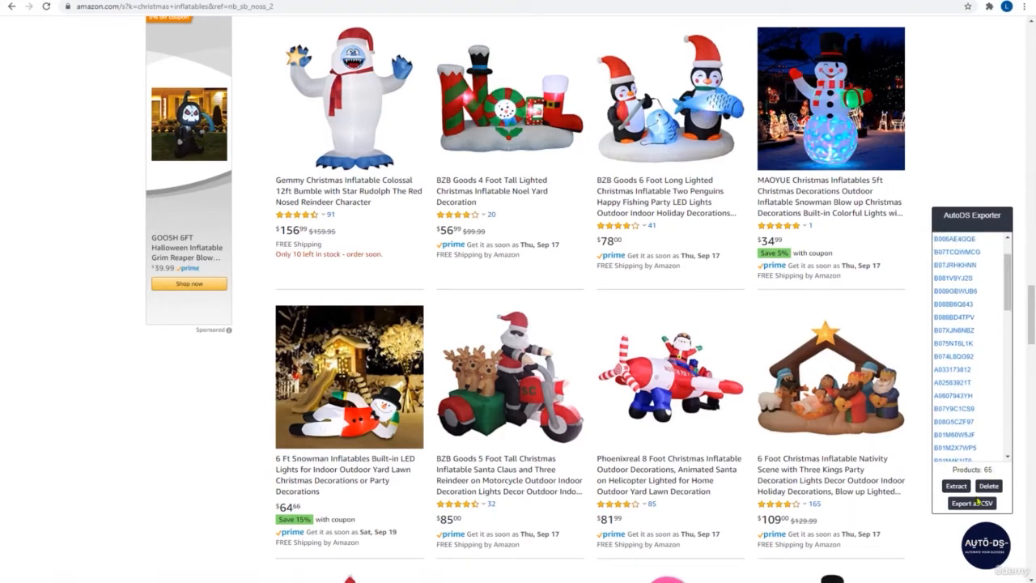
pyautogui.click(973, 503)
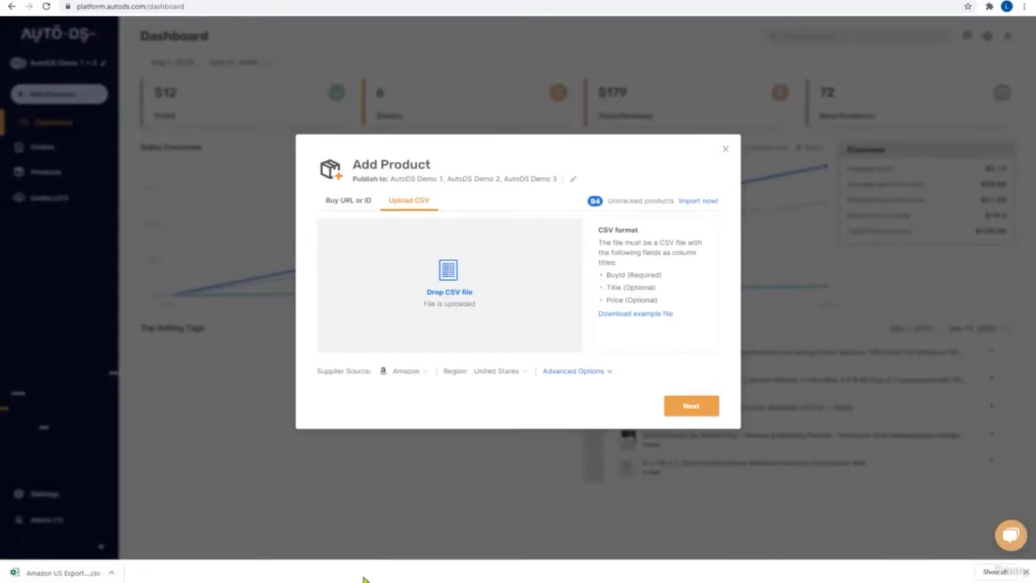
# Upload the Amazon export CSV, keep Amazon supplier and United States region, and show Advanced Options
pyautogui.moveTo(674, 279); pyautogui.dragTo(361, 291)
pyautogui.click(411, 375)
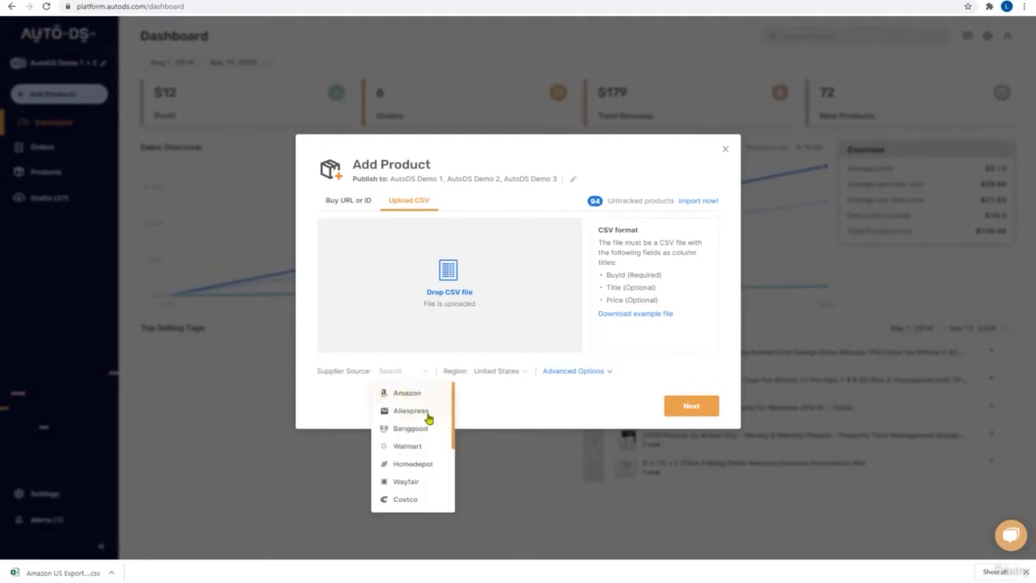
pyautogui.scroll(-1, 424, 431)
pyautogui.scroll(-5, 424, 432)
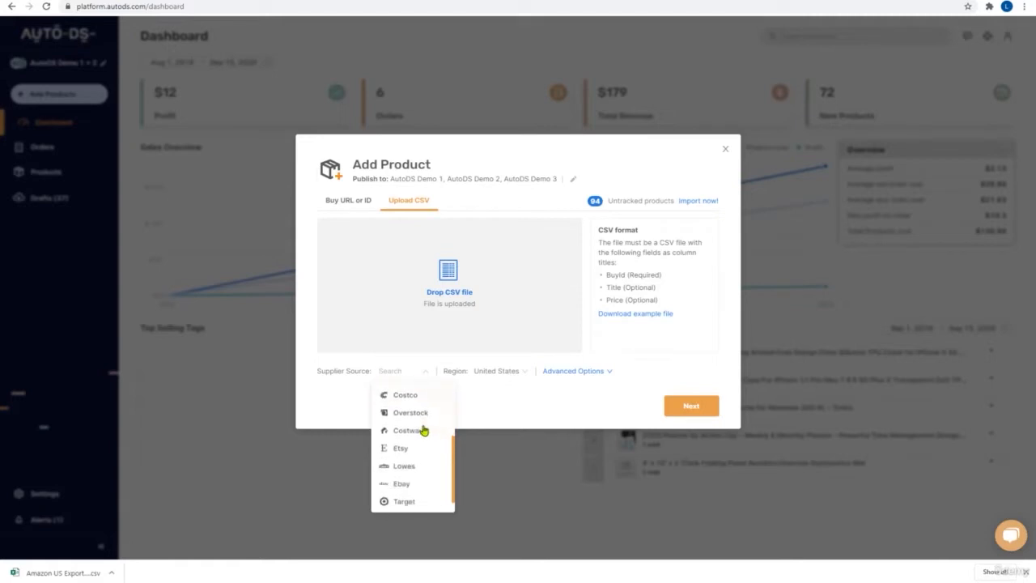
pyautogui.scroll(6, 423, 465)
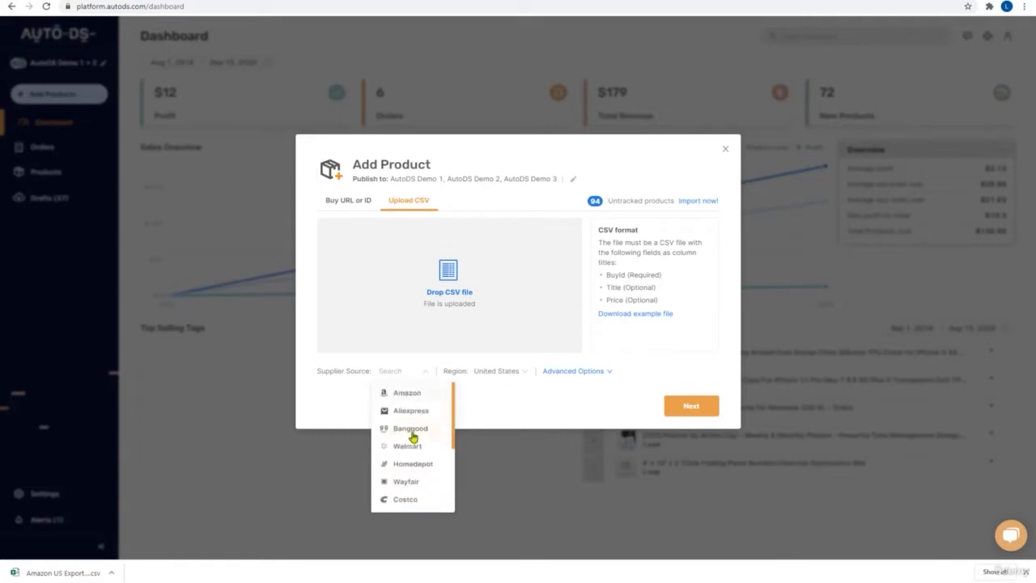
pyautogui.click(495, 409)
pyautogui.click(496, 372)
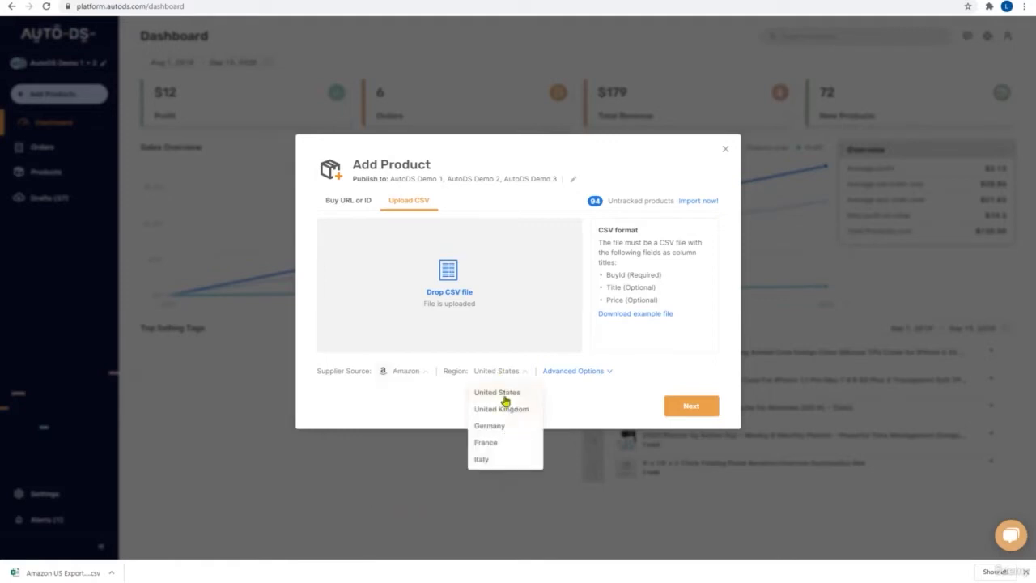
pyautogui.click(578, 372)
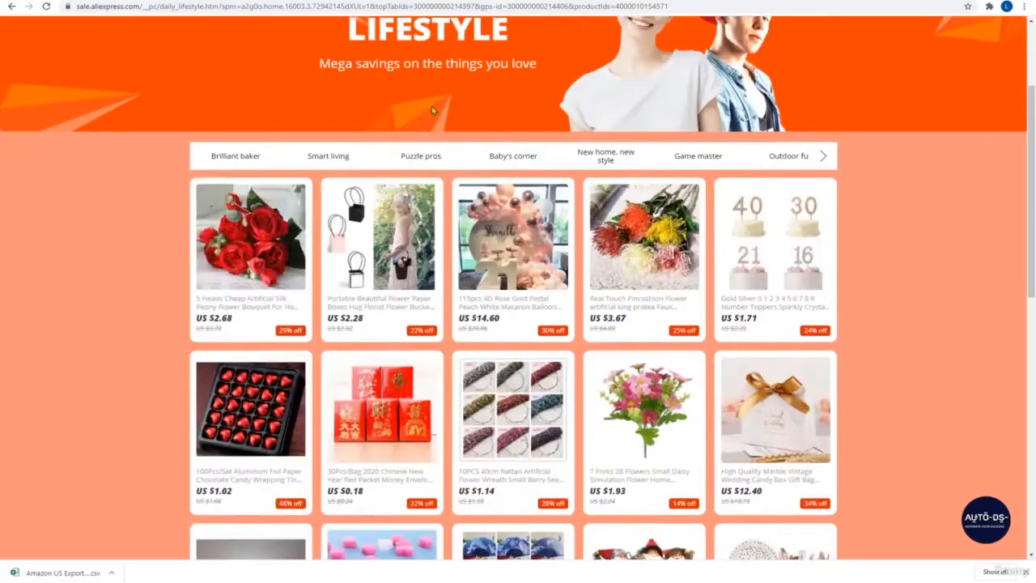
# Open the 10-piece rattan flower wreath ($1.14) from the AliExpress Lifestyle listing and scroll its page
pyautogui.scroll(-3, 518, 291)
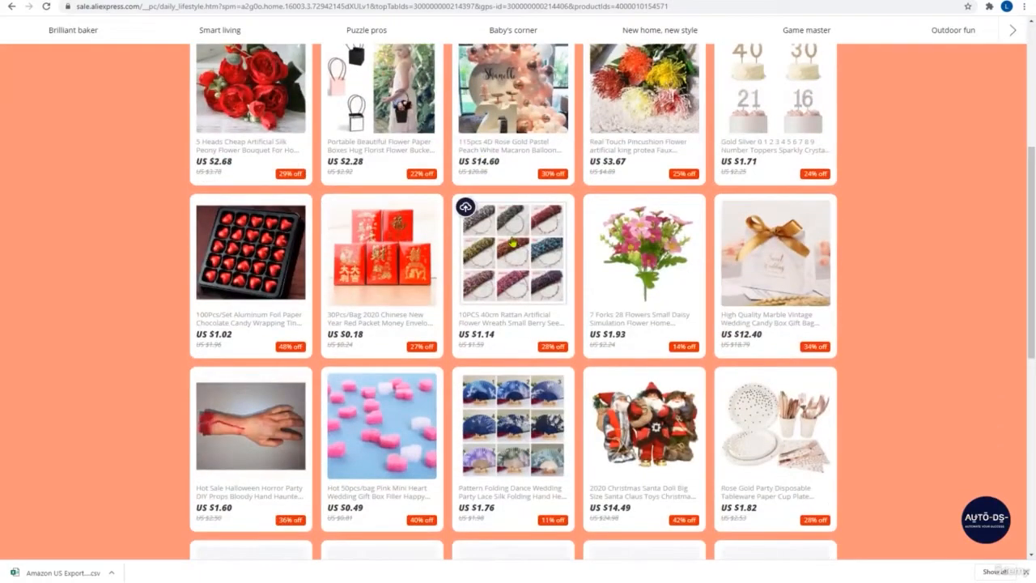
pyautogui.click(512, 236)
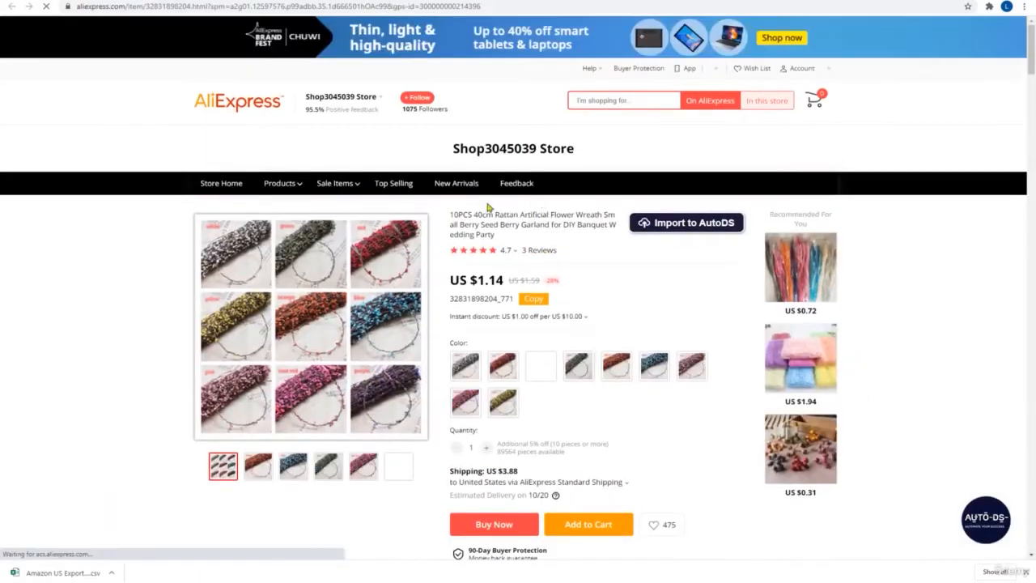
pyautogui.scroll(-2, 547, 223)
pyautogui.scroll(-1, 547, 222)
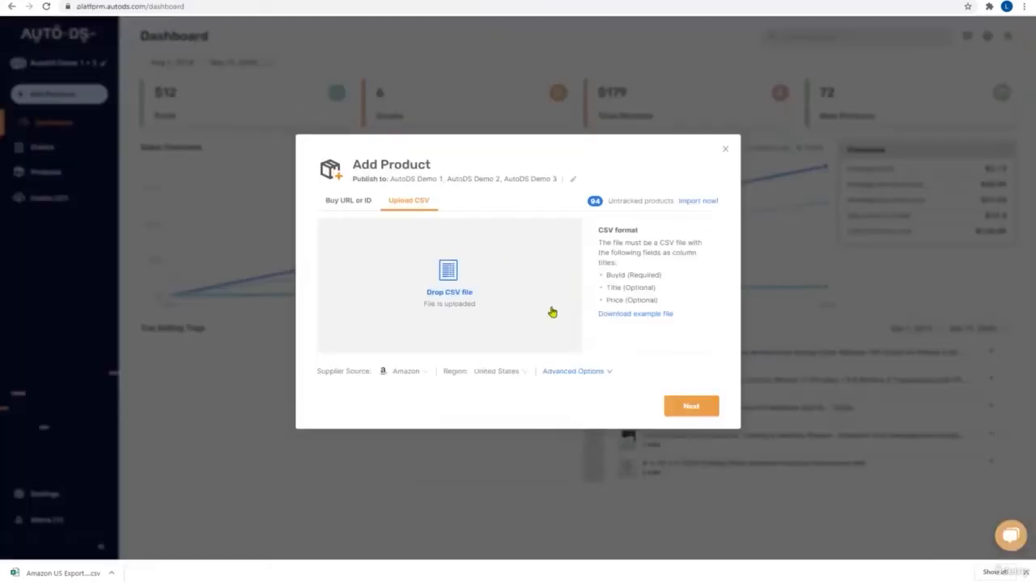
pyautogui.click(576, 373)
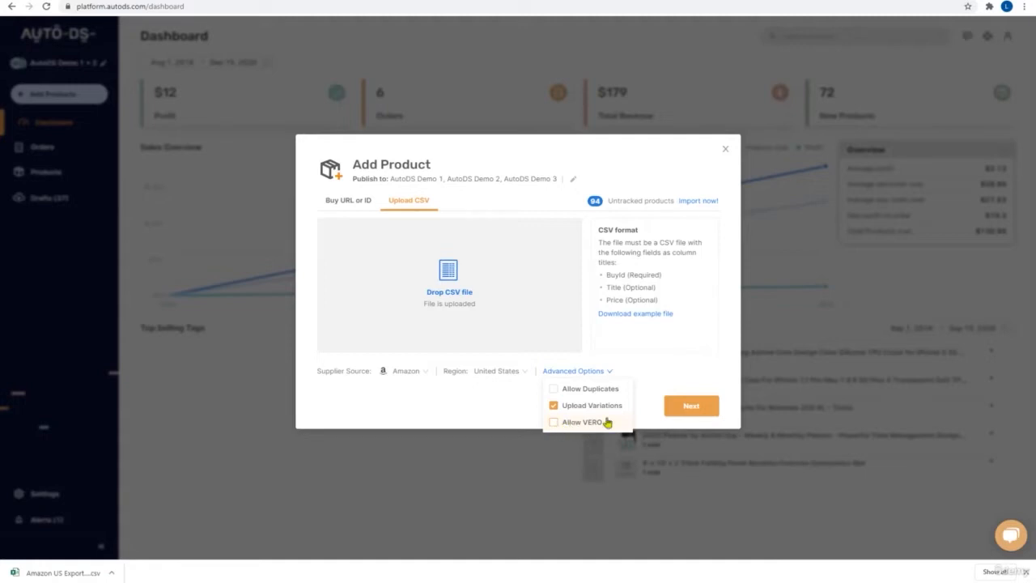
pyautogui.click(660, 382)
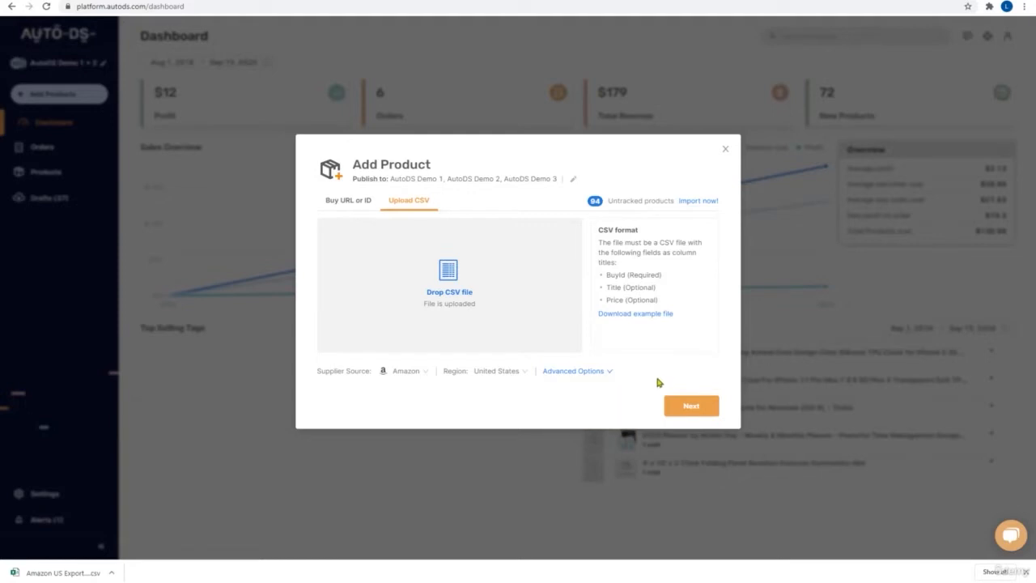
pyautogui.click(560, 374)
# On the General step, drop supplier defaults and choose the Test template
pyautogui.click(689, 406)
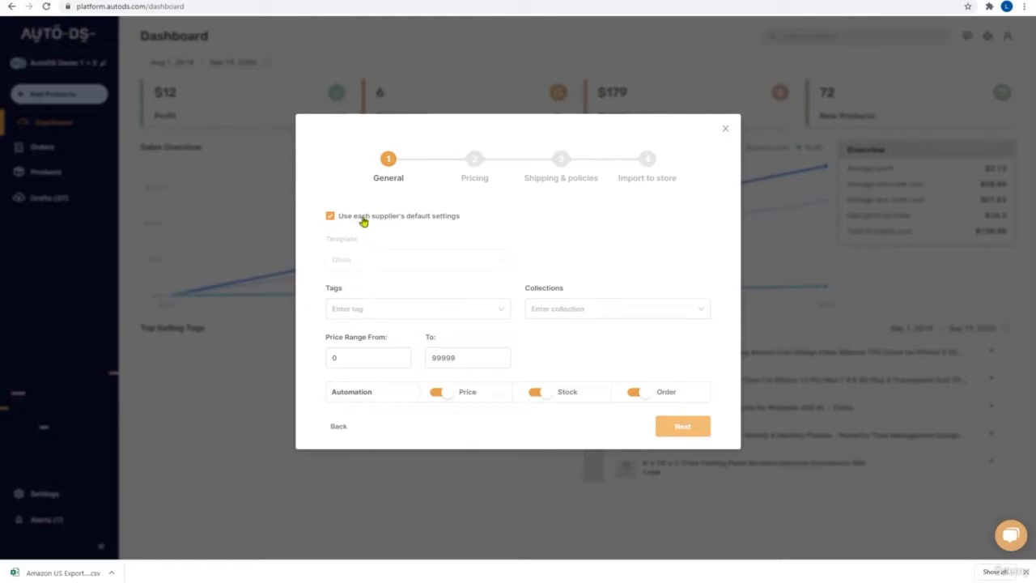
pyautogui.click(393, 228)
pyautogui.click(407, 264)
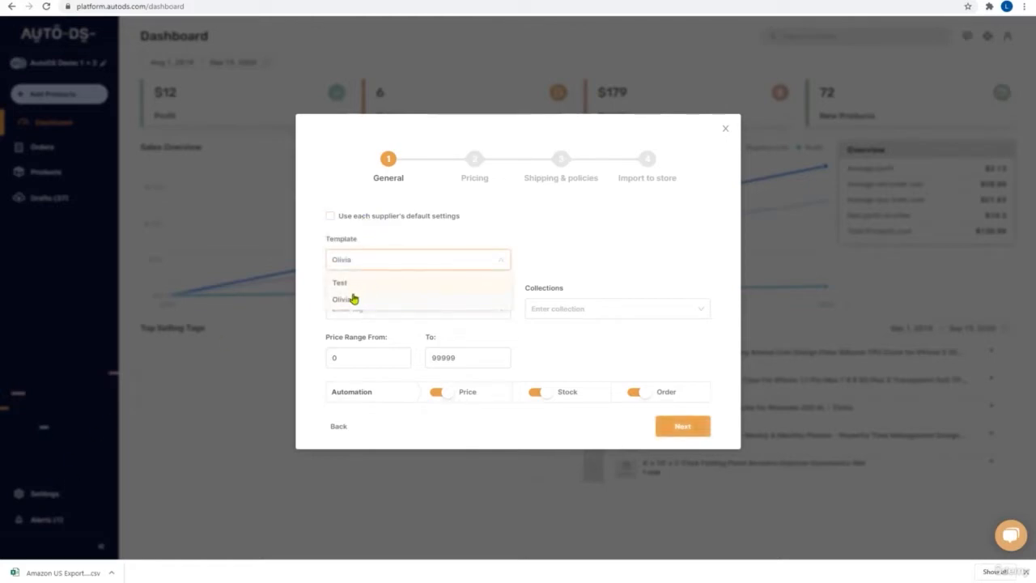
pyautogui.click(350, 284)
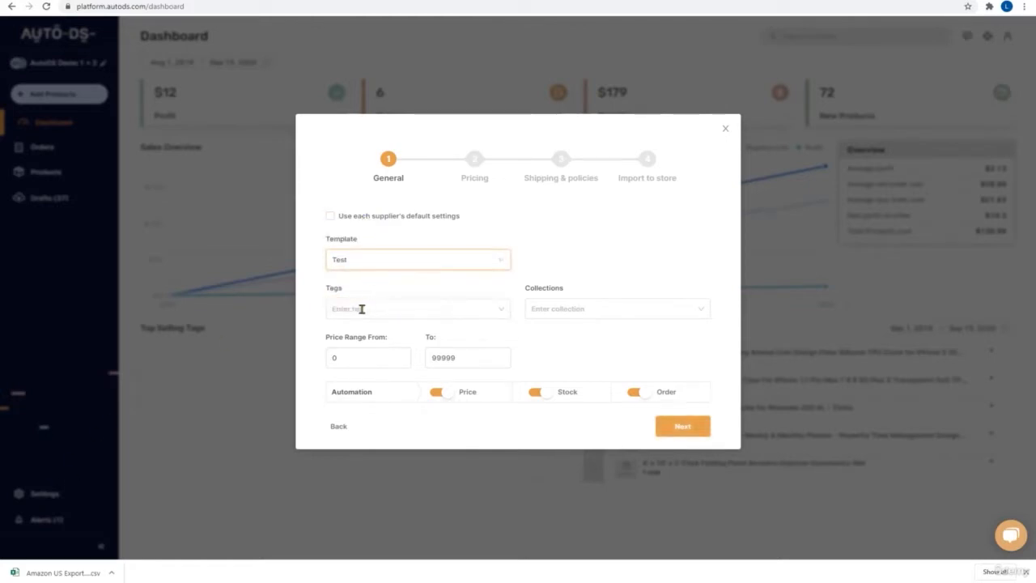
# Add Toys as a tag for the imported products
pyautogui.click(355, 308)
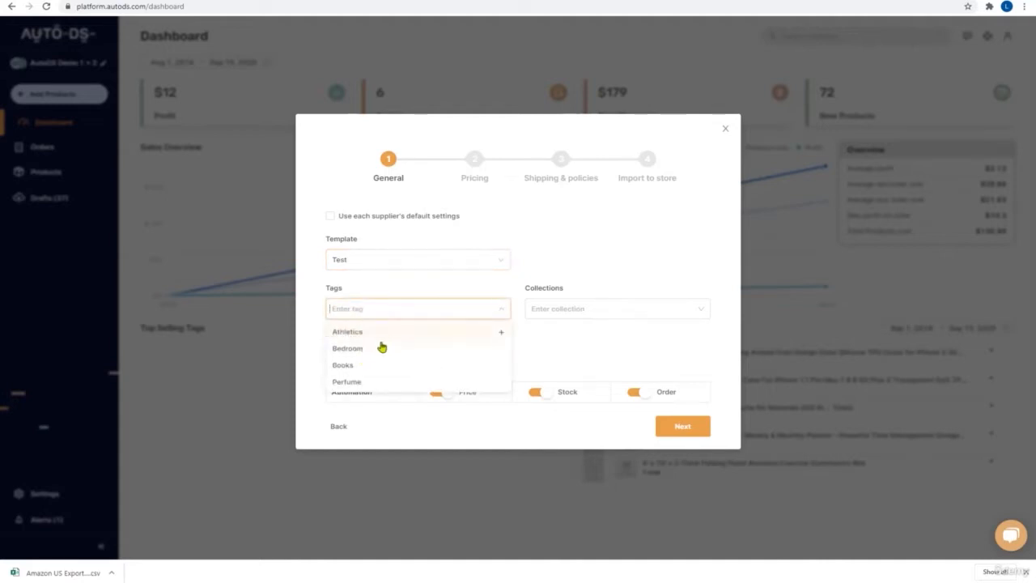
pyautogui.write('Toys')
pyautogui.press('Return')
pyautogui.press('Tab')
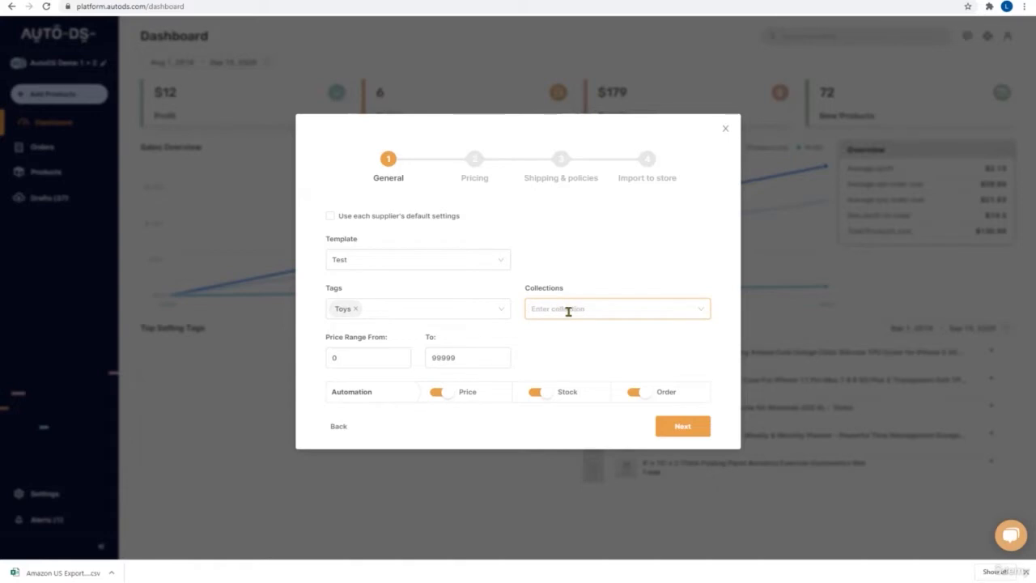
# Set the price range from 10 to 150
pyautogui.doubleClick(360, 356)
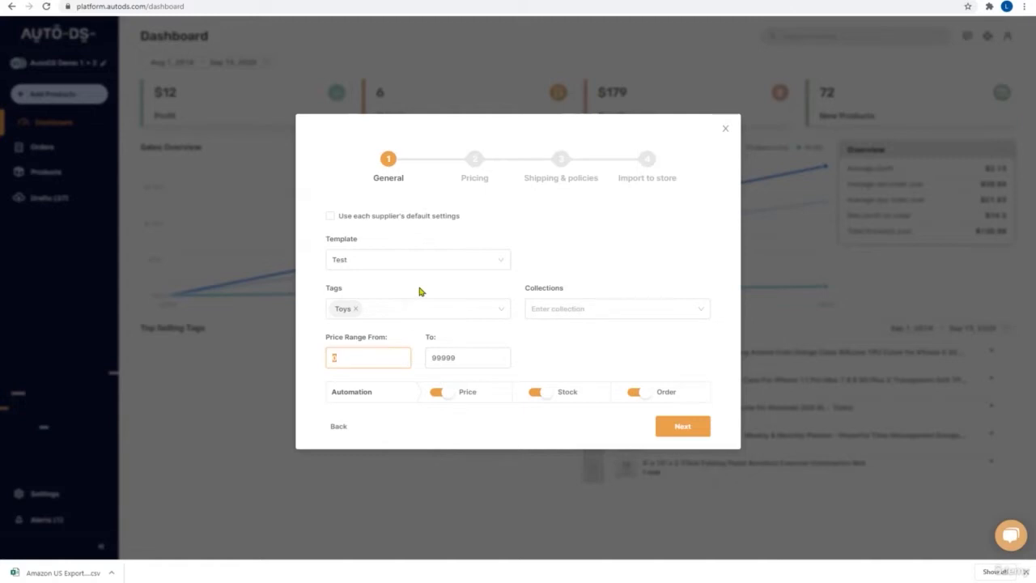
pyautogui.write('10')
pyautogui.moveTo(326, 357); pyautogui.dragTo(354, 360)
pyautogui.click(434, 360)
pyautogui.click(455, 410)
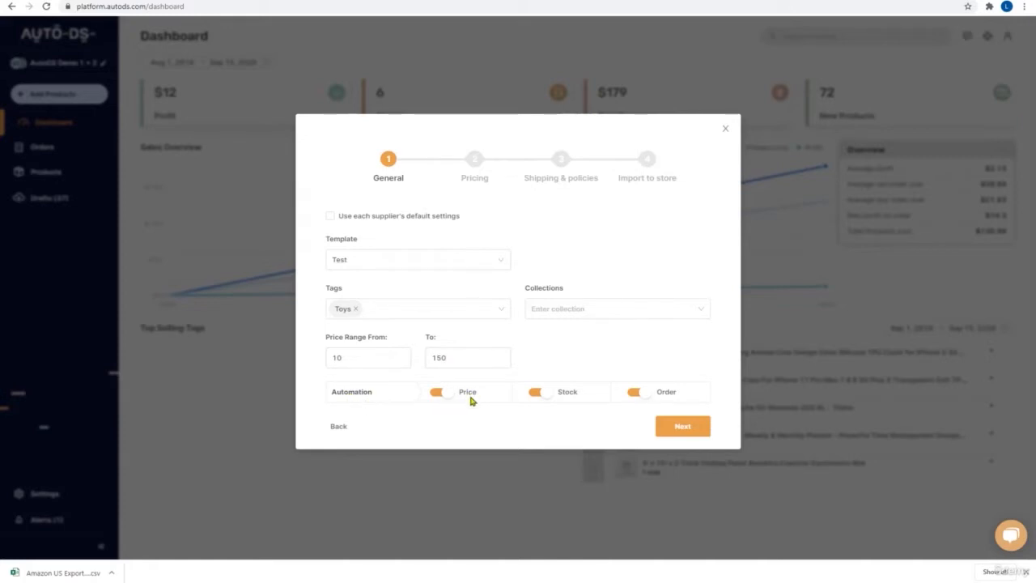
# On the Pricing step, drop supplier defaults and set breakeven to 15%
pyautogui.click(672, 428)
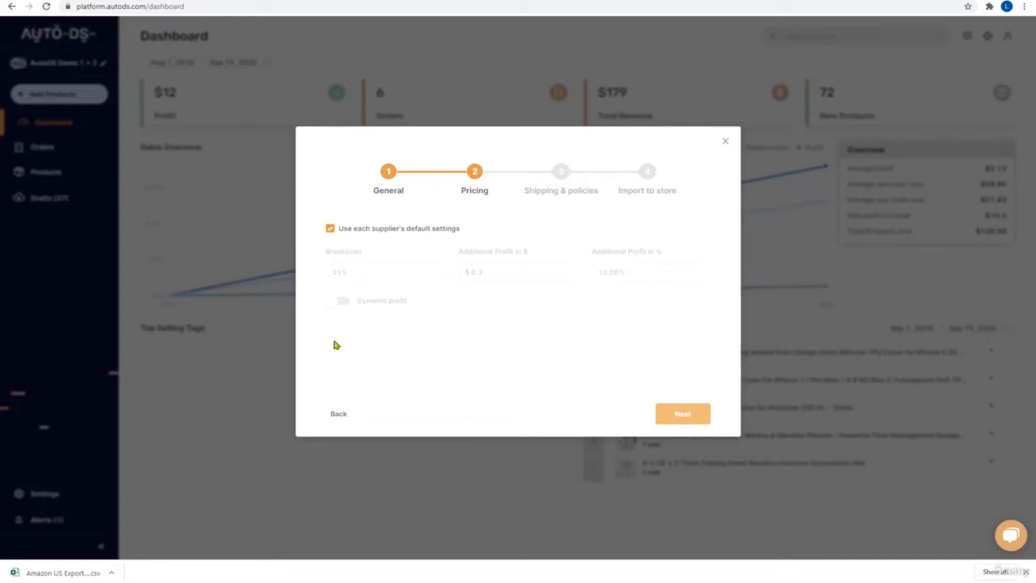
pyautogui.click(364, 230)
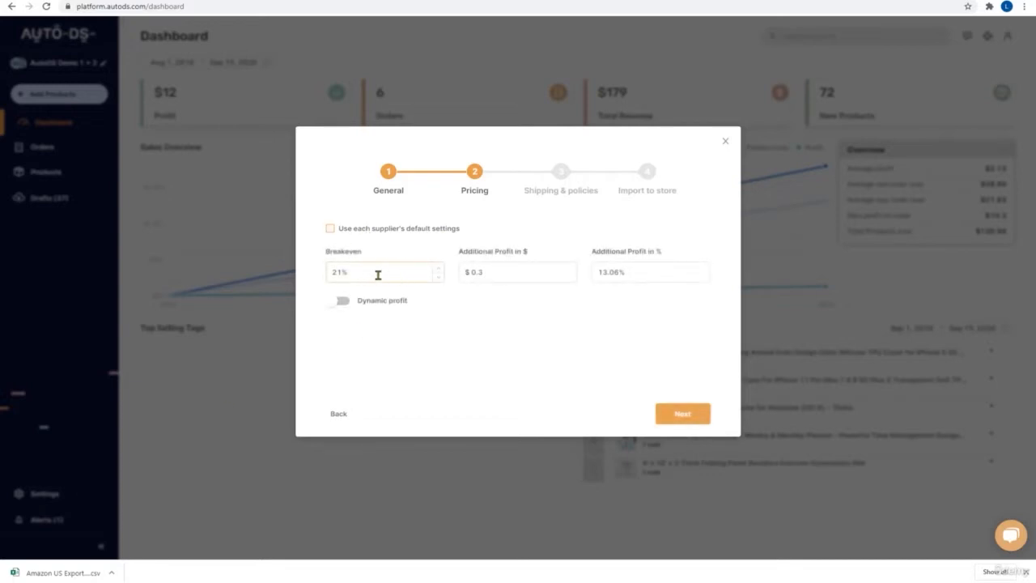
pyautogui.doubleClick(347, 272)
pyautogui.write('15')
# Set the additional profit to $2 and 20%
pyautogui.doubleClick(516, 274)
pyautogui.write('2')
pyautogui.moveTo(650, 275); pyautogui.dragTo(537, 270)
pyautogui.write('20')
pyautogui.click(595, 259)
# Check the breakeven and profit values, then switch on dynamic profit
pyautogui.tripleClick(365, 275)
pyautogui.click(622, 277)
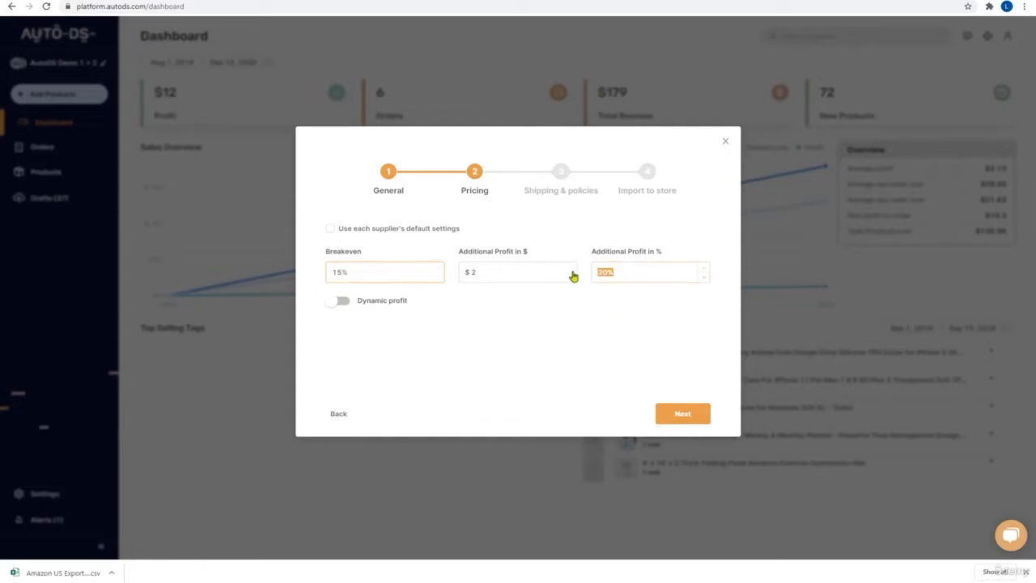
pyautogui.click(492, 272)
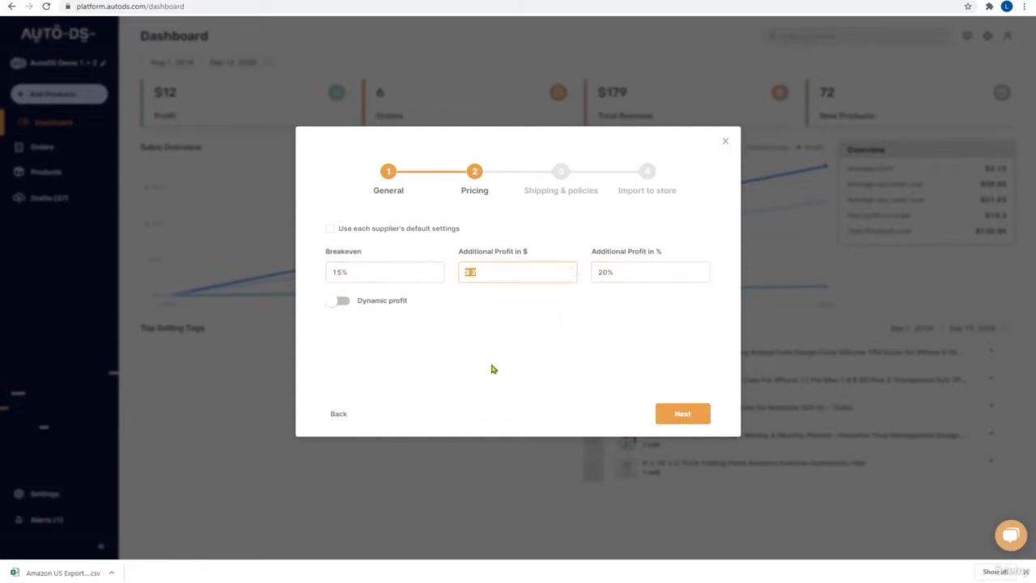
pyautogui.click(456, 282)
pyautogui.click(339, 305)
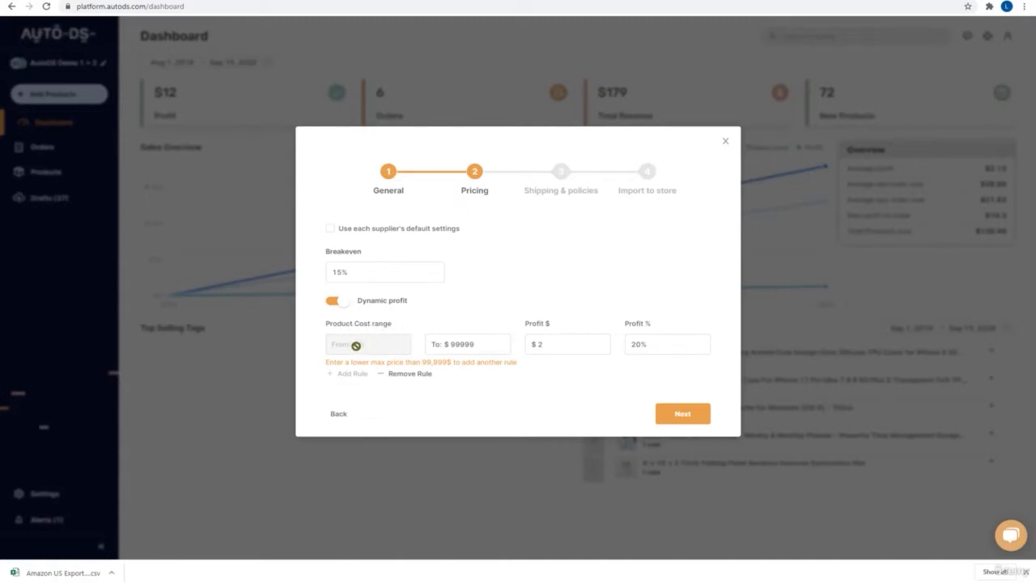
# Limit the first dynamic-profit rule to $50 product cost with $3 and 30% profit
pyautogui.moveTo(481, 348); pyautogui.dragTo(409, 343)
pyautogui.write('50')
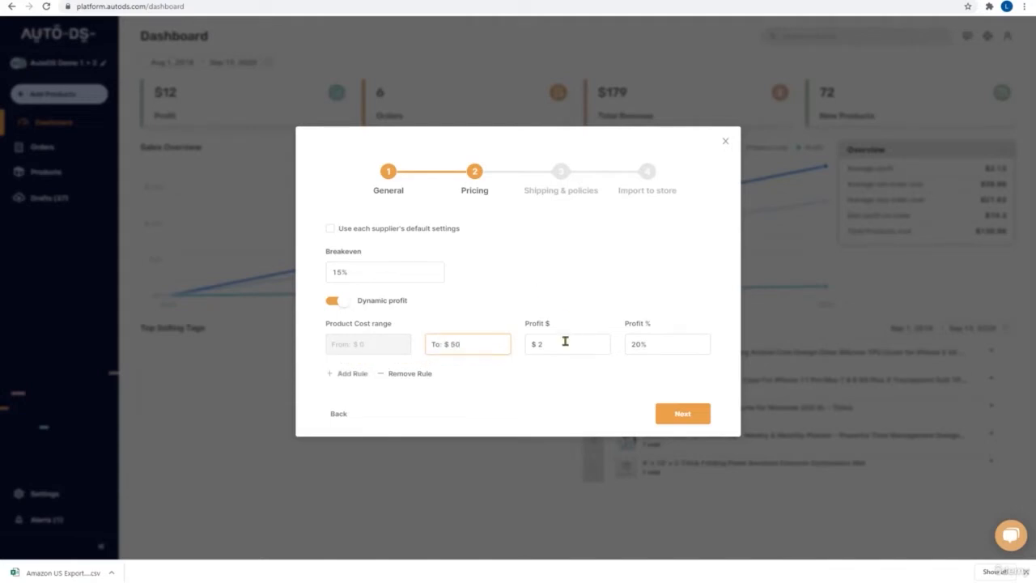
pyautogui.moveTo(552, 345); pyautogui.dragTo(532, 345)
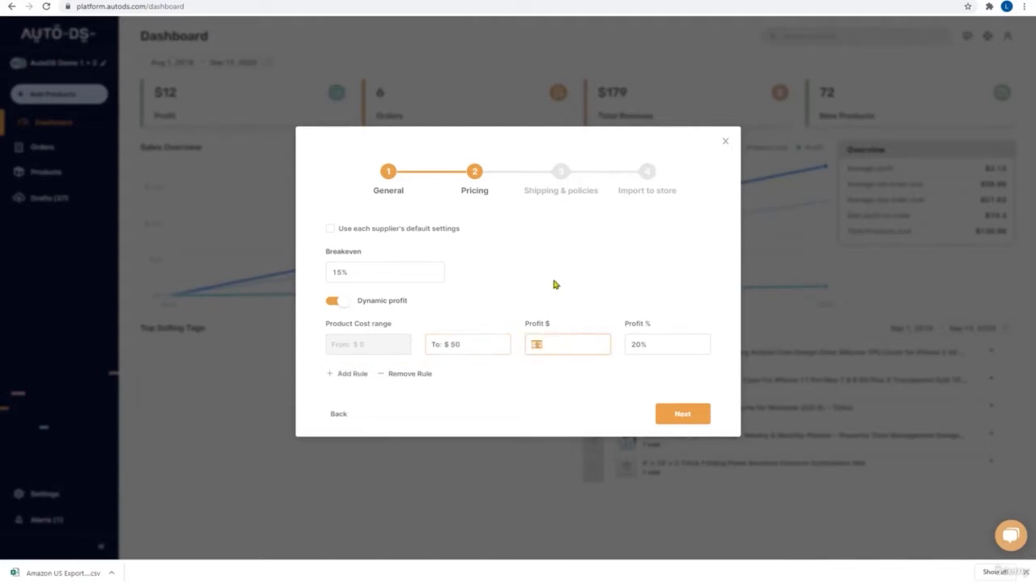
pyautogui.write('30')
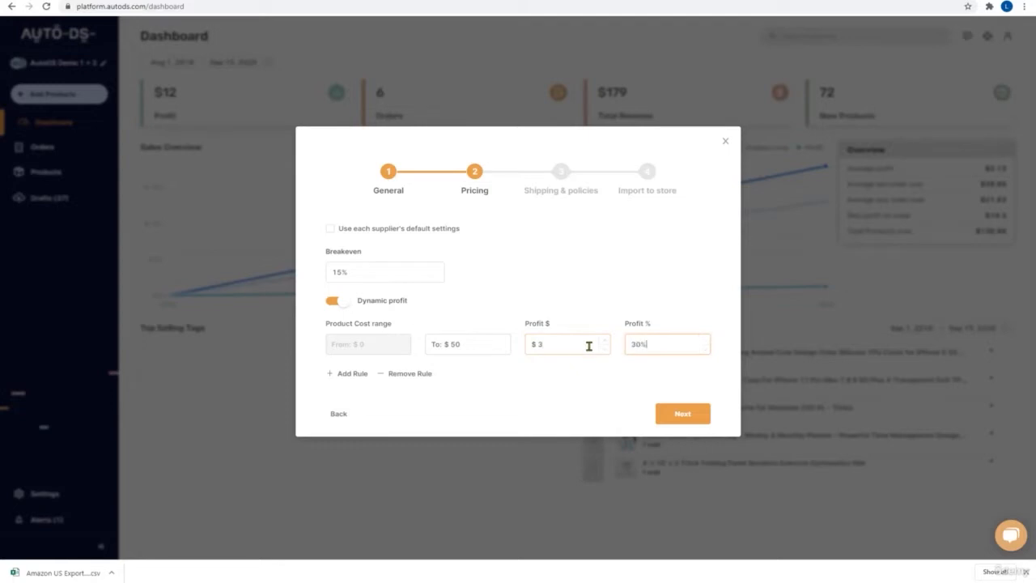
# Add a second rule up to $150 at 25%, then remove it and continue
pyautogui.click(352, 375)
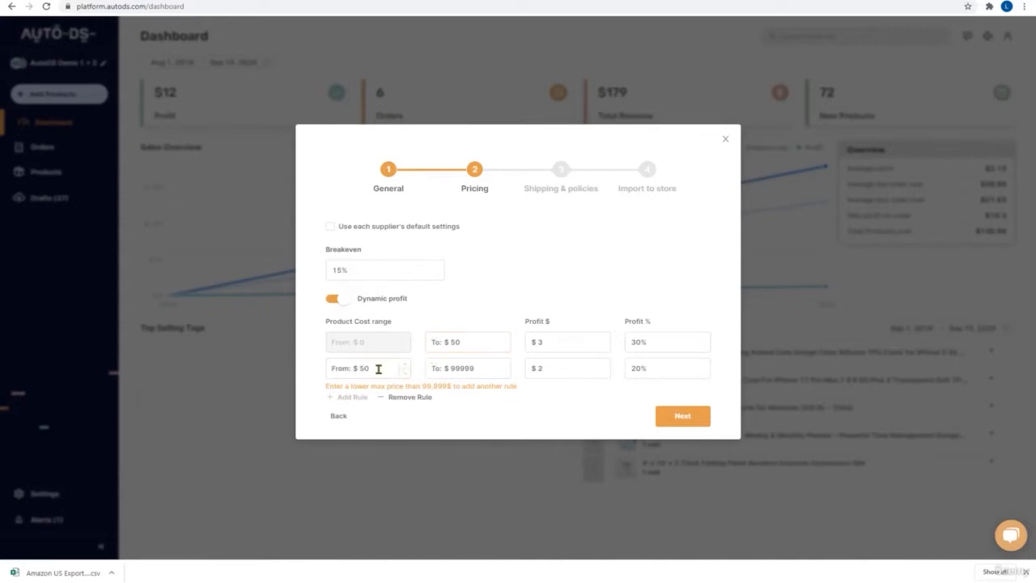
pyautogui.moveTo(479, 368); pyautogui.dragTo(427, 362)
pyautogui.write('150')
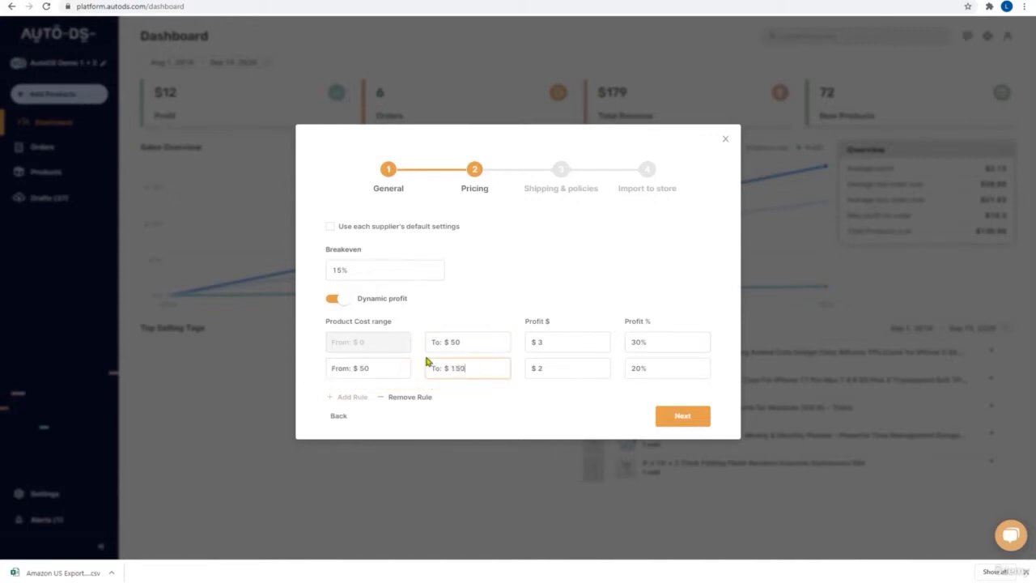
pyautogui.doubleClick(634, 368)
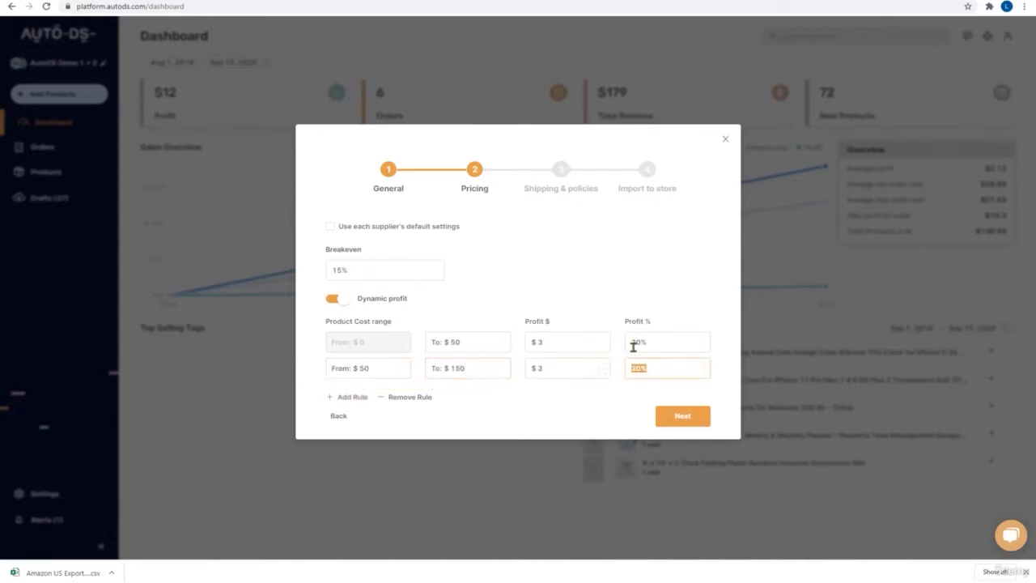
pyautogui.write('25')
pyautogui.doubleClick(558, 371)
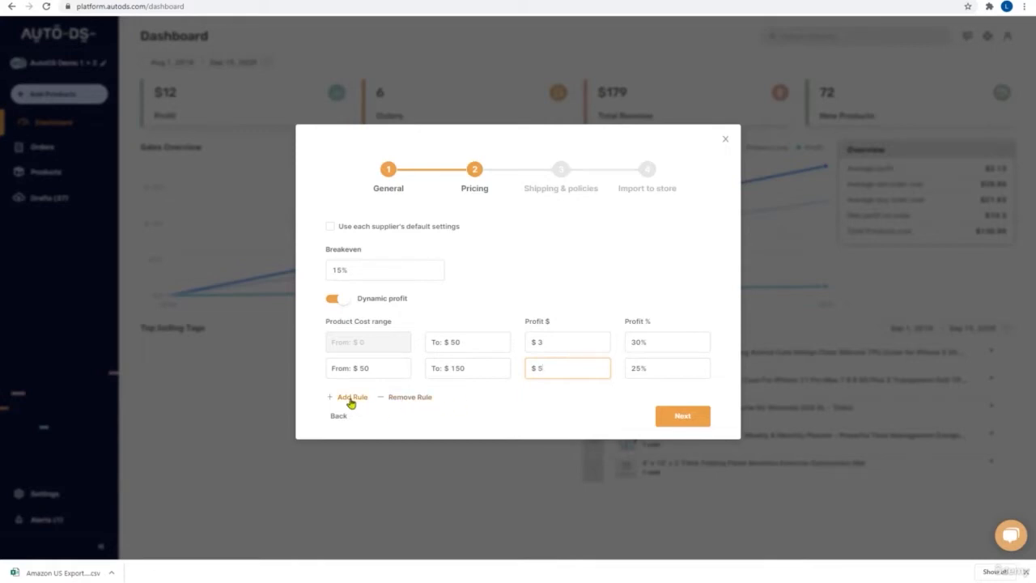
pyautogui.click(410, 400)
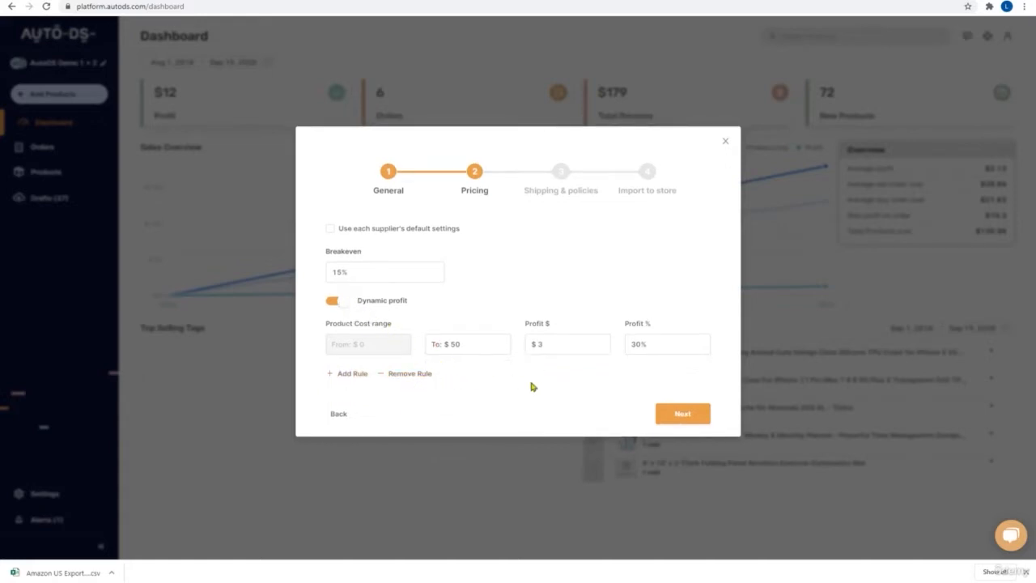
pyautogui.click(679, 417)
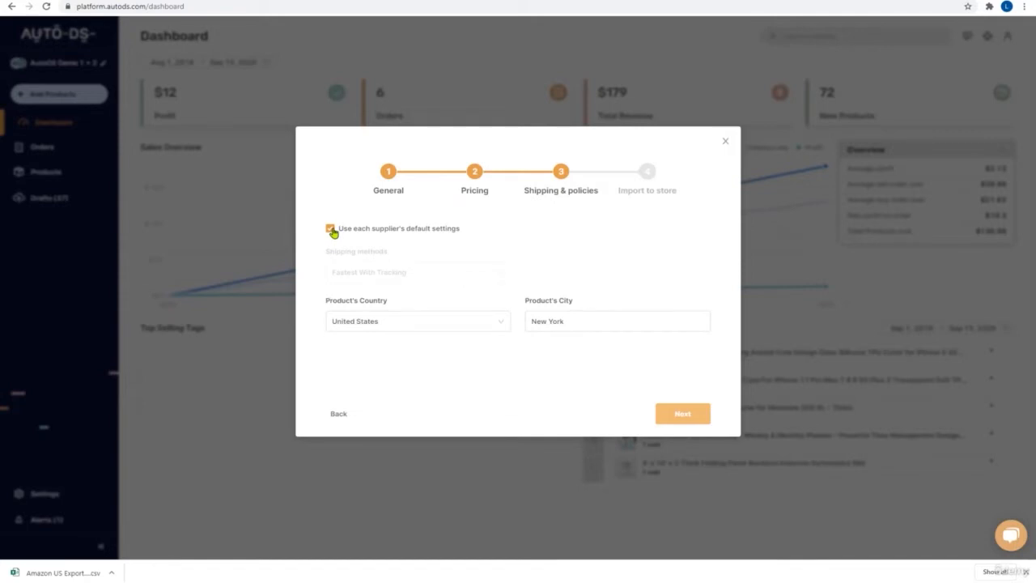
# Use custom shipping: Fastest With Tracking from New York, United States, then continue
pyautogui.click(331, 229)
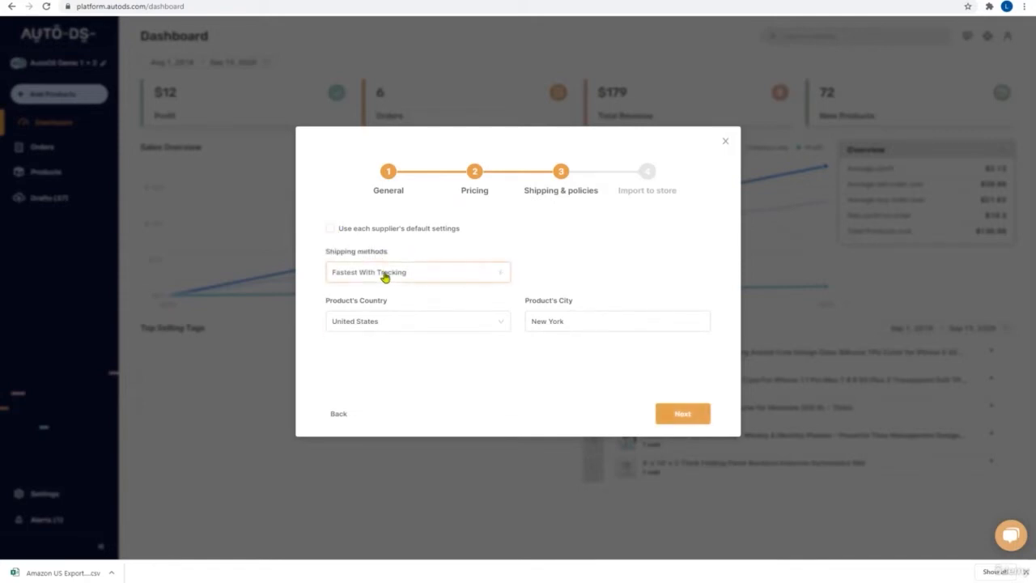
pyautogui.click(385, 275)
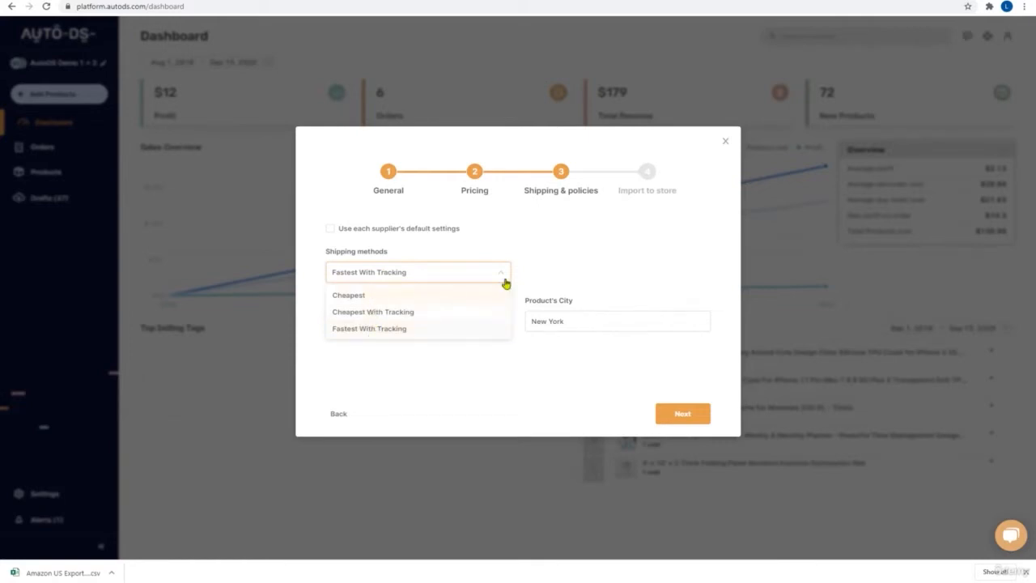
pyautogui.click(533, 277)
pyautogui.click(427, 328)
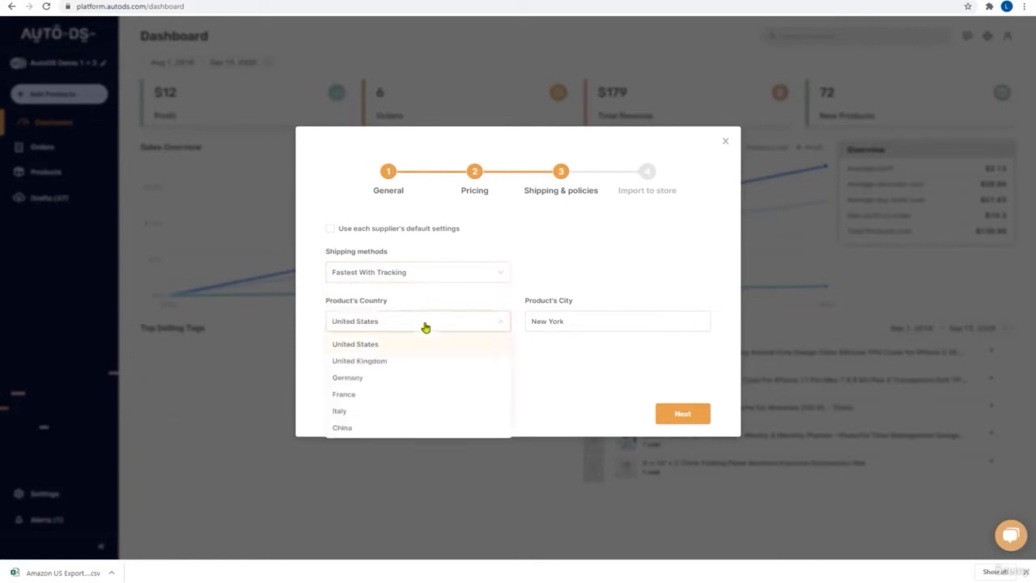
pyautogui.click(571, 289)
pyautogui.moveTo(527, 322); pyautogui.dragTo(564, 319)
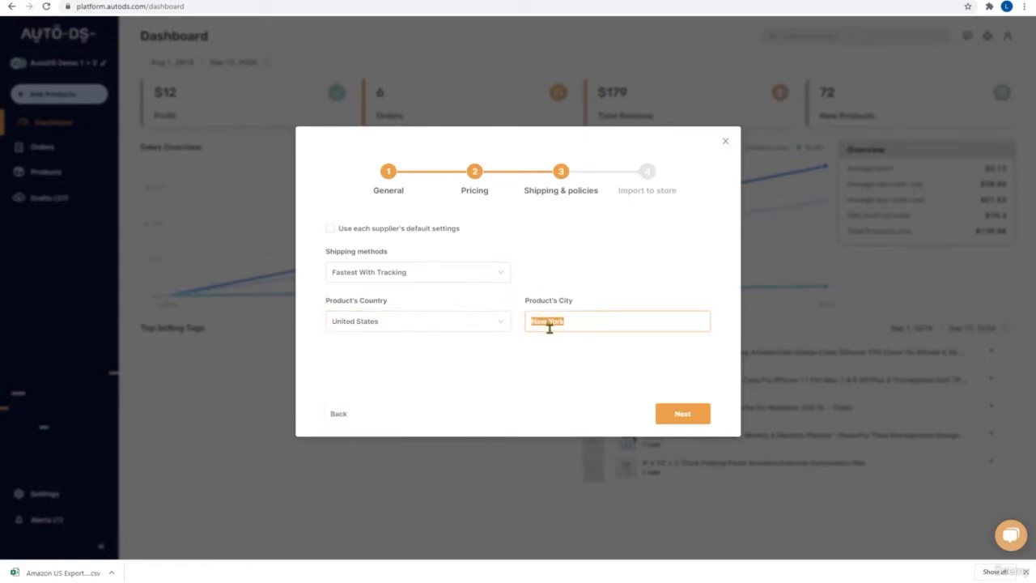
pyautogui.click(414, 329)
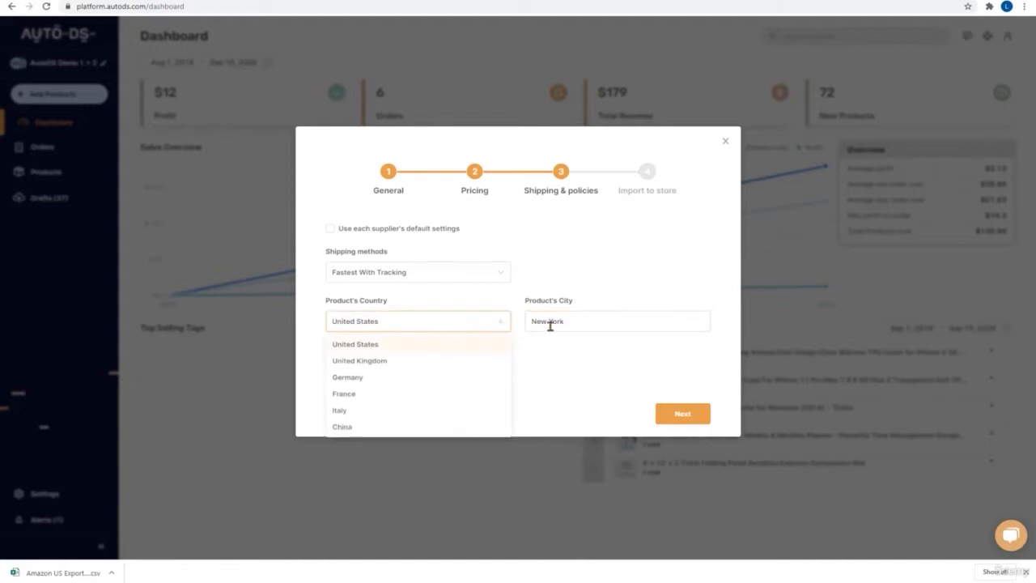
pyautogui.moveTo(530, 322); pyautogui.dragTo(585, 322)
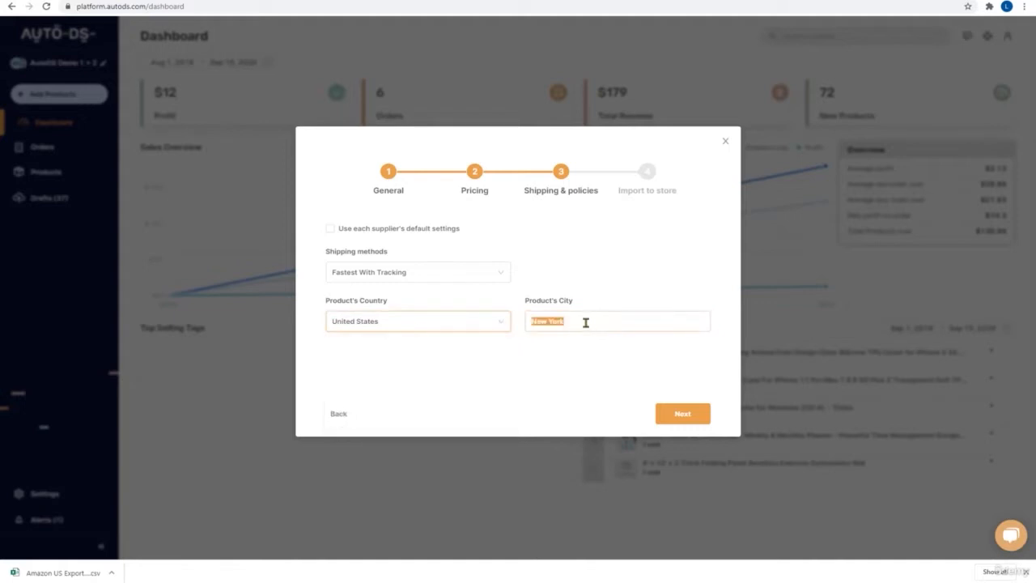
pyautogui.click(685, 422)
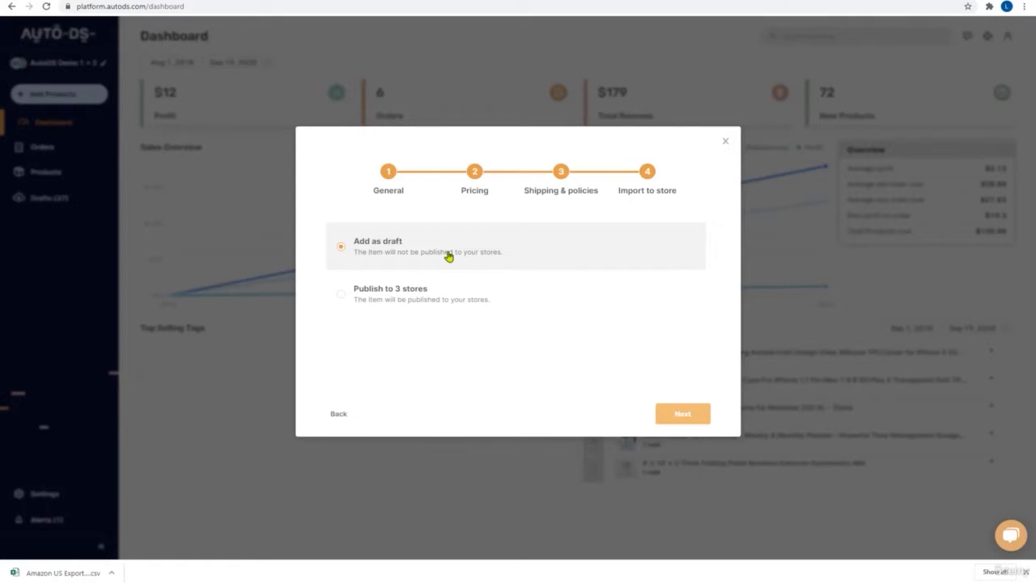
# Choose Publish to 3 stores and finish the import
pyautogui.click(341, 296)
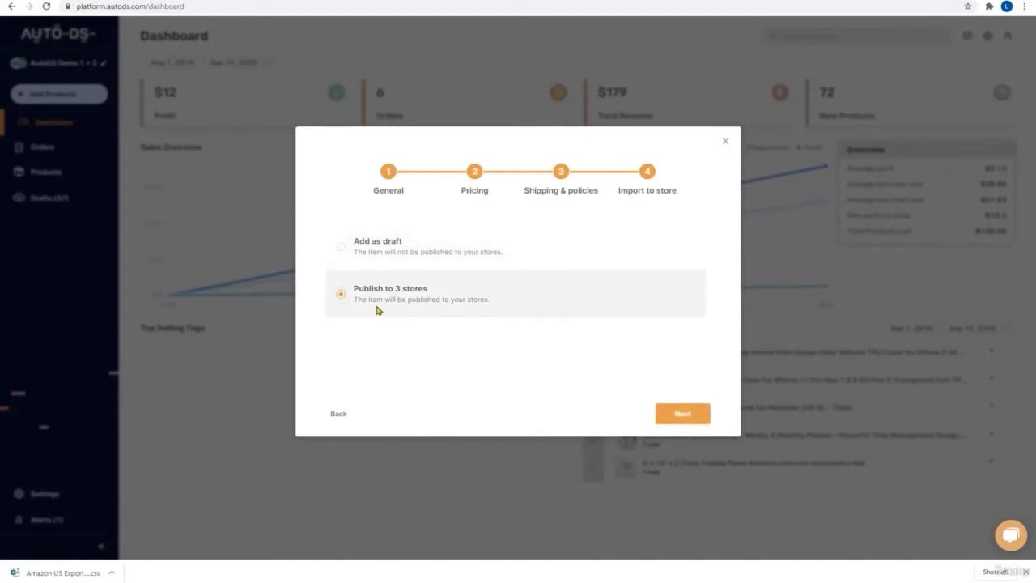
pyautogui.click(682, 414)
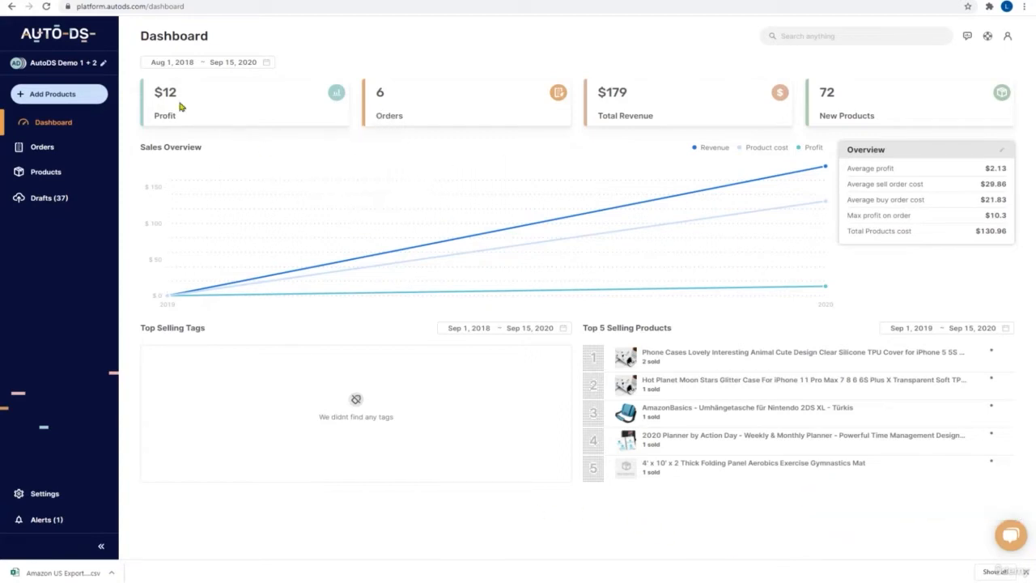
# Open the Add Products dialog from the left sidebar
pyautogui.click(90, 97)
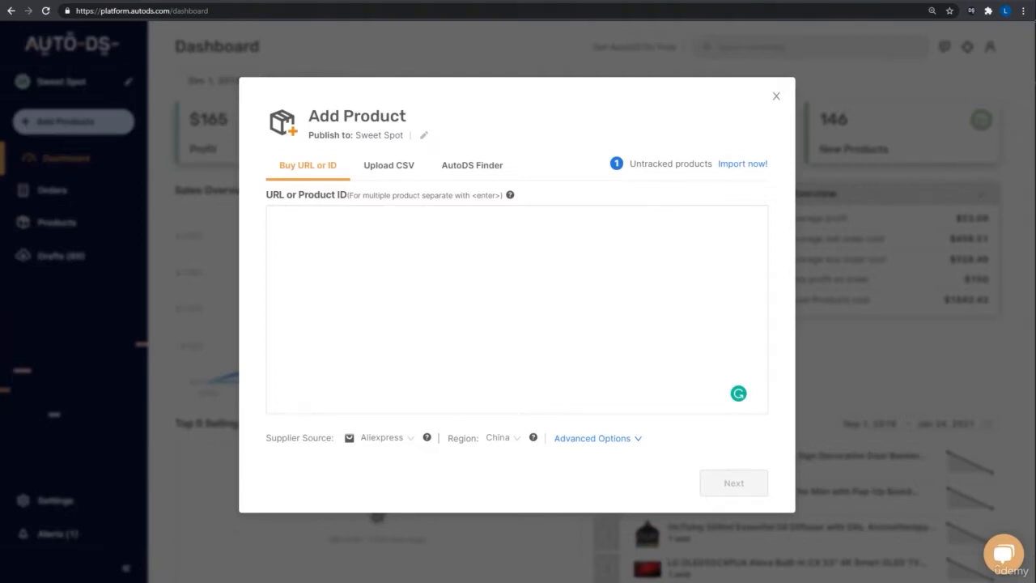
pyautogui.click(161, 278)
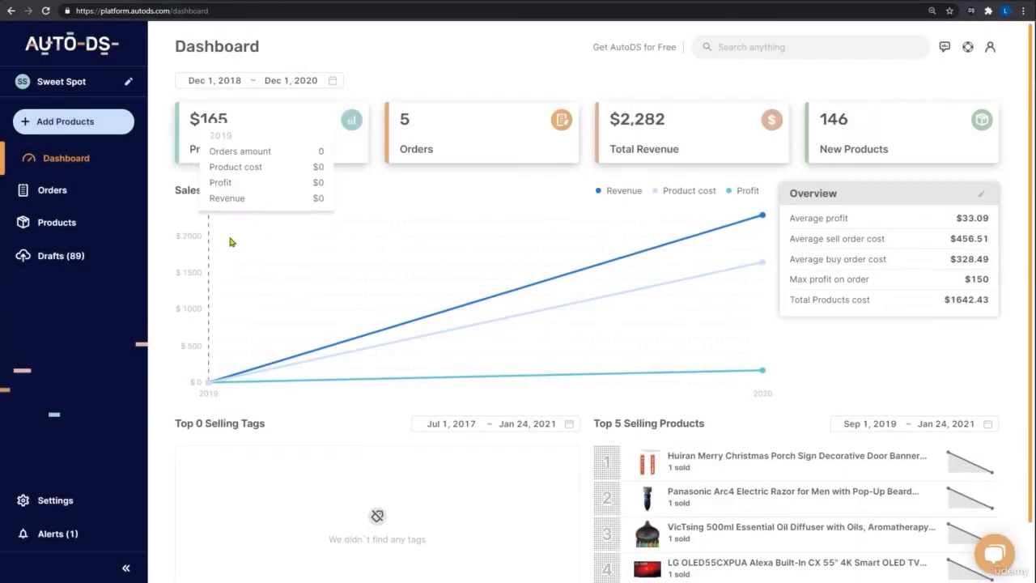
pyautogui.click(80, 130)
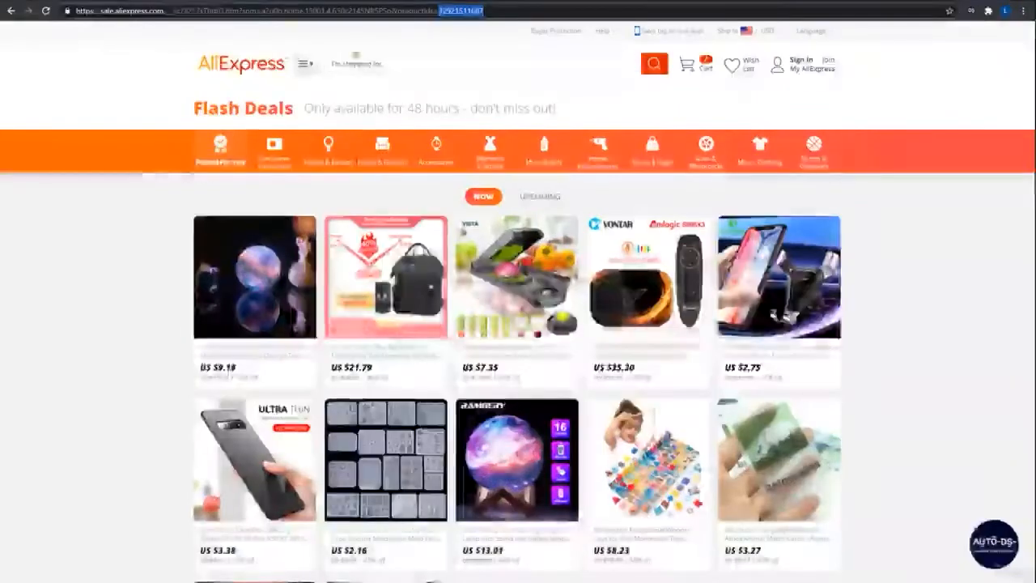
pyautogui.click(267, 261)
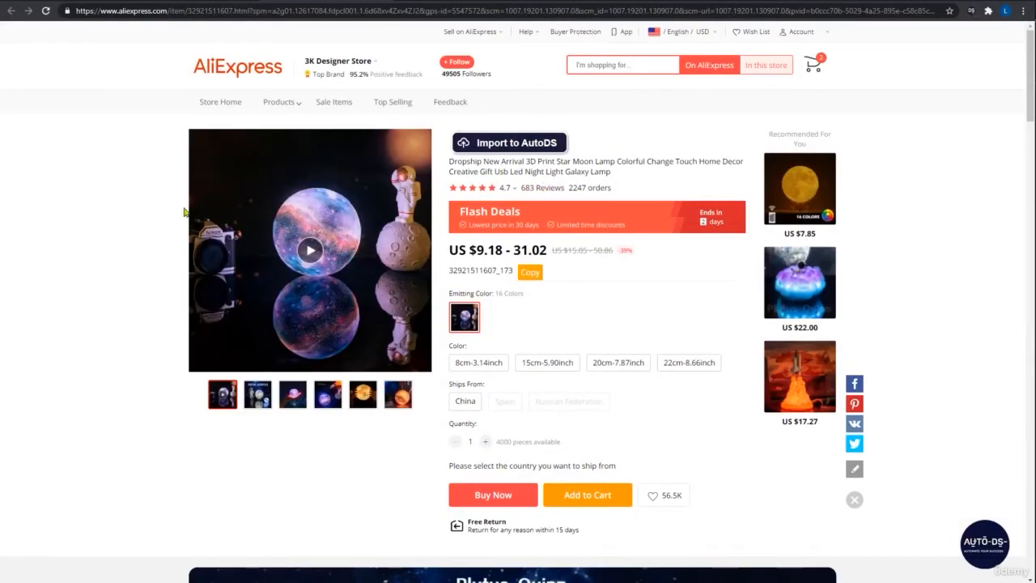
pyautogui.doubleClick(204, 10)
pyautogui.hotkey('ctrl', 'c')
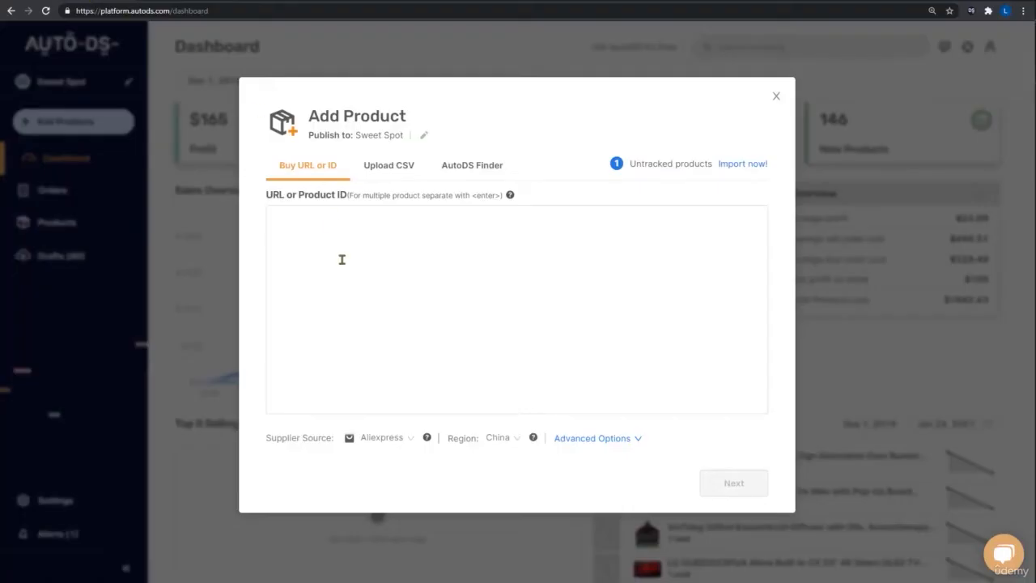
pyautogui.click(341, 258)
pyautogui.hotkey('ctrl', 'v')
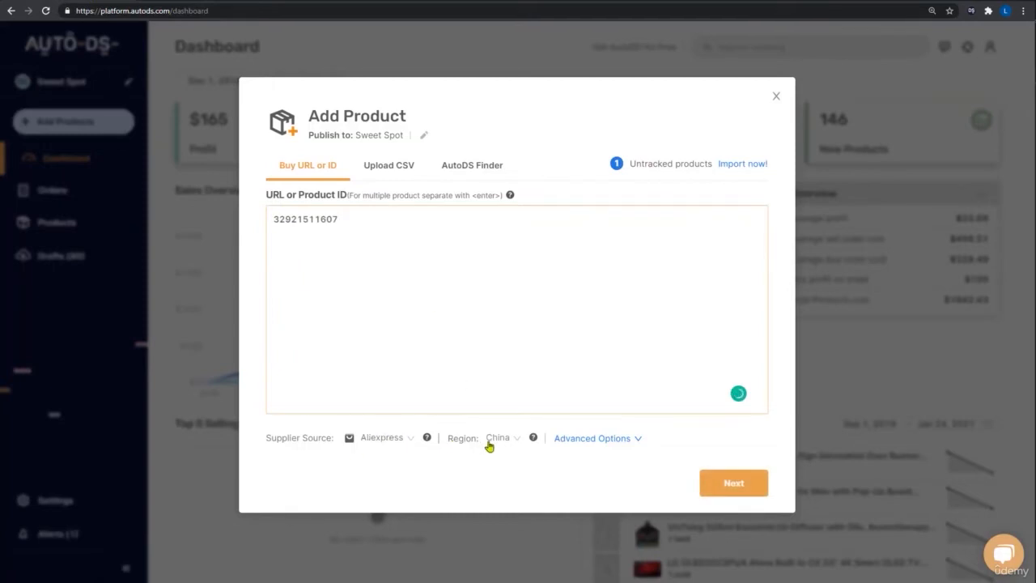
# Pass General, Pricing and Shipping with defaults, then choose to schedule publishing
pyautogui.click(734, 485)
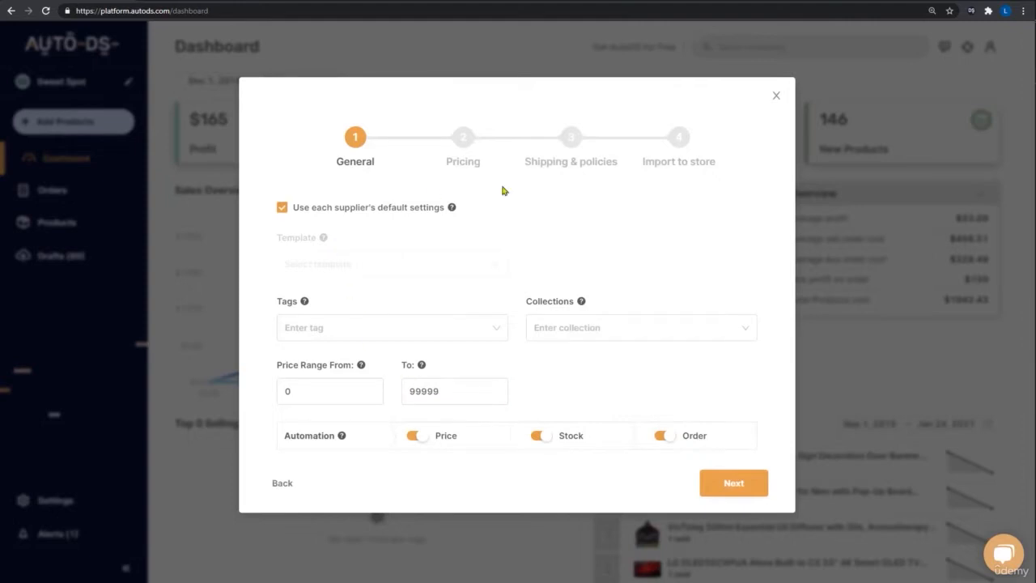
pyautogui.click(729, 489)
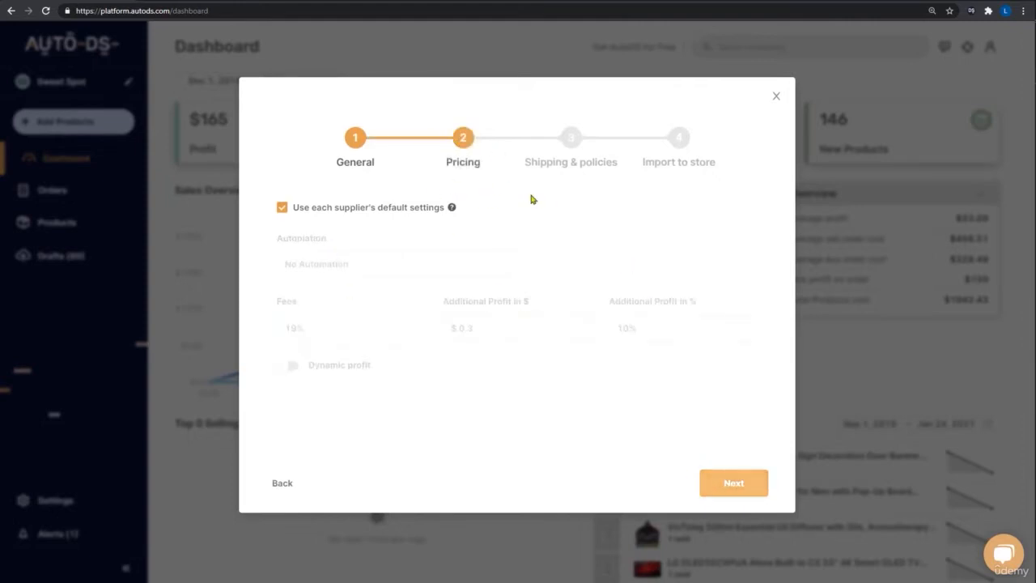
pyautogui.click(737, 481)
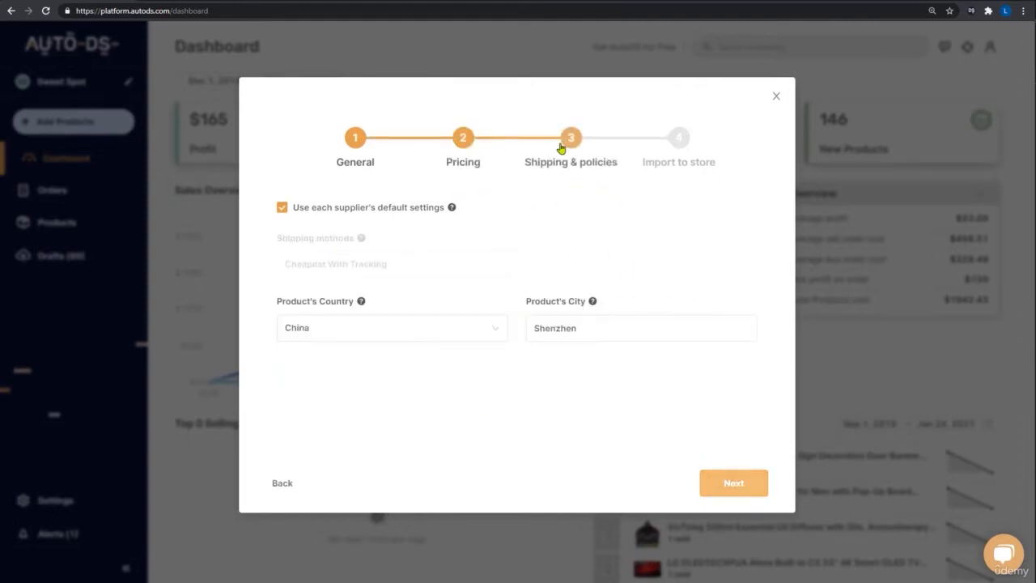
pyautogui.click(733, 490)
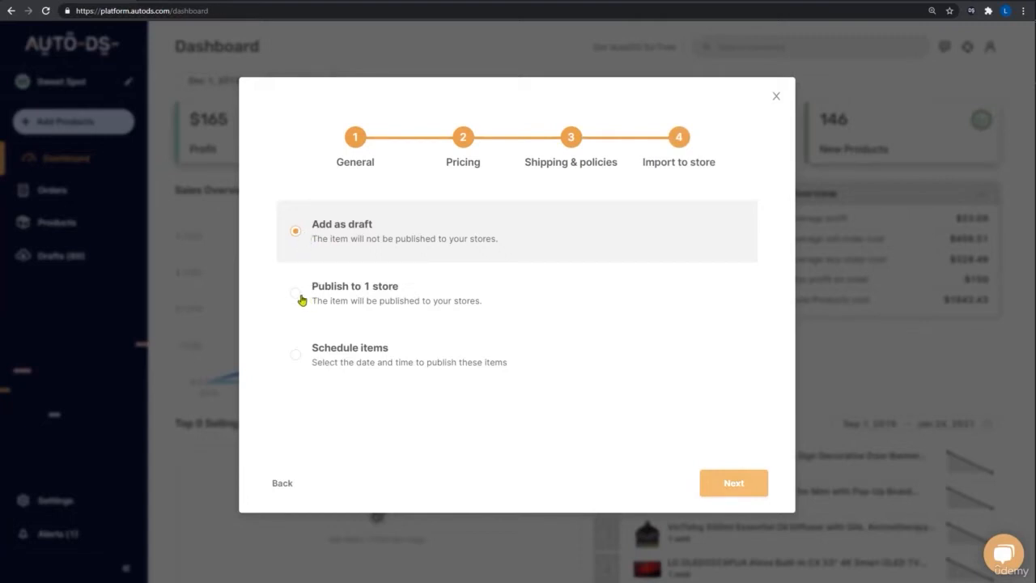
pyautogui.click(301, 358)
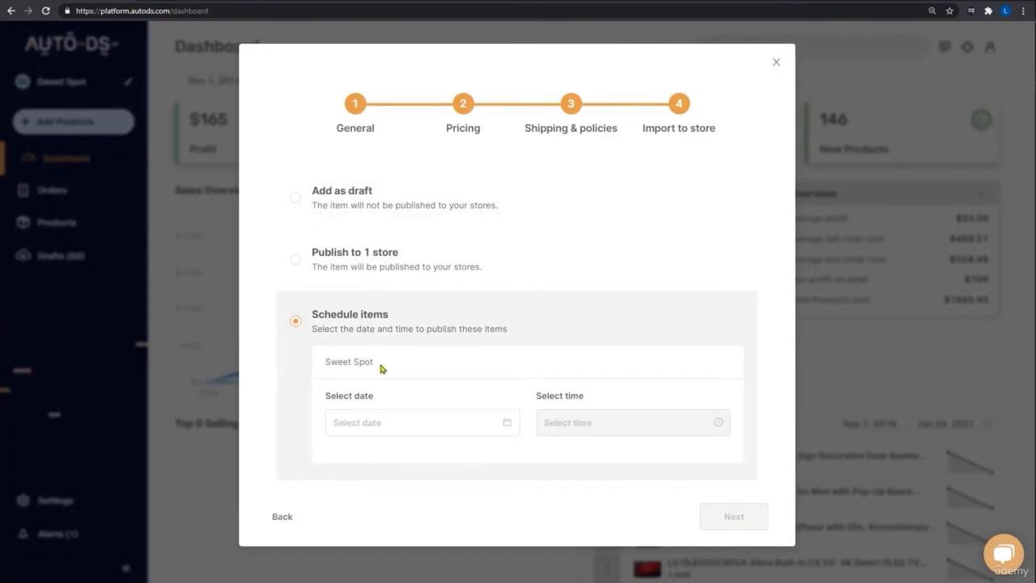
# Schedule the moon lamp for January 25, 2021 at 22:00 and confirm
pyautogui.click(378, 426)
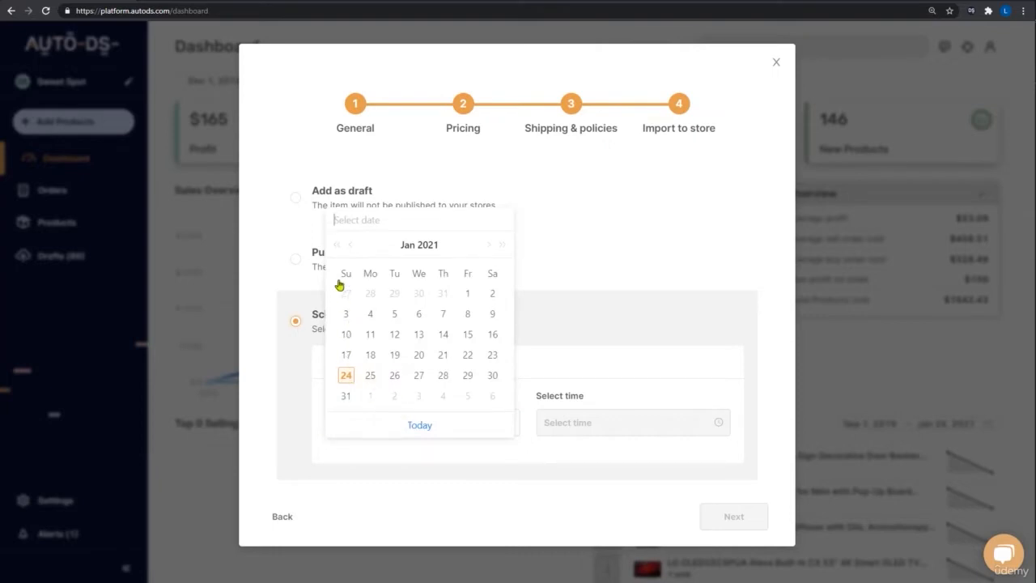
pyautogui.click(372, 378)
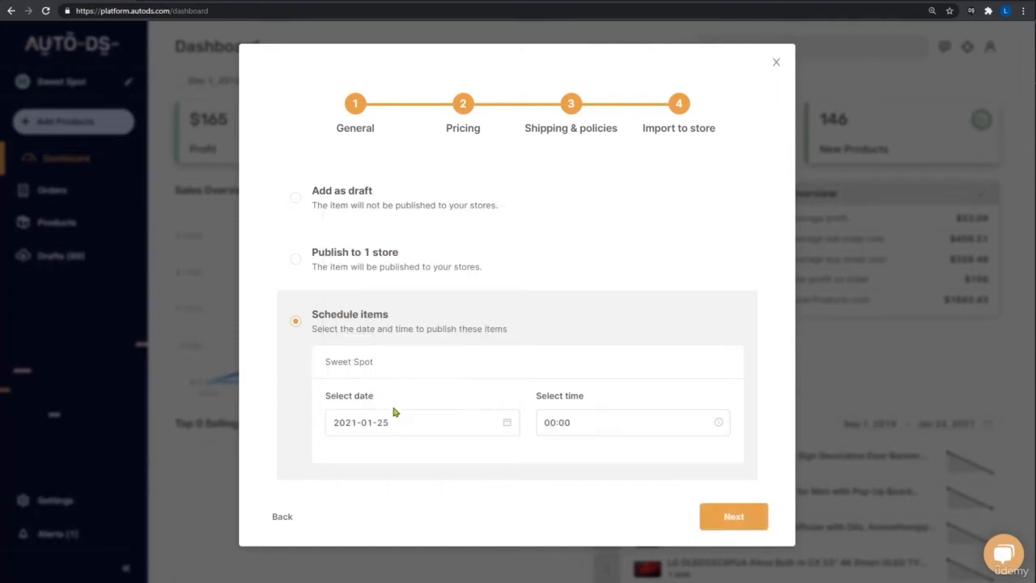
pyautogui.click(591, 429)
pyautogui.scroll(-1, 556, 484)
pyautogui.scroll(-5, 555, 484)
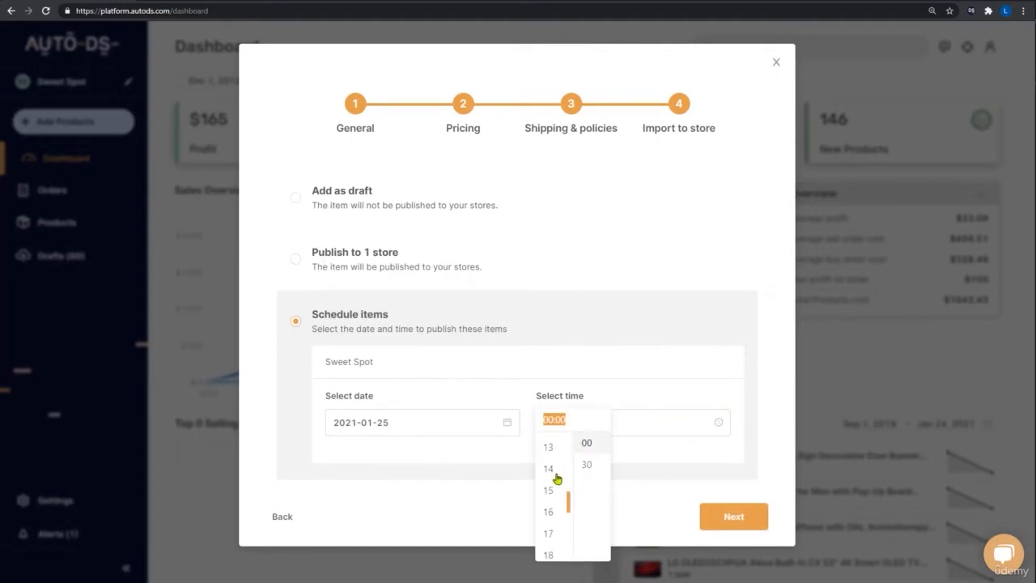
pyautogui.scroll(-2, 557, 481)
pyautogui.click(550, 487)
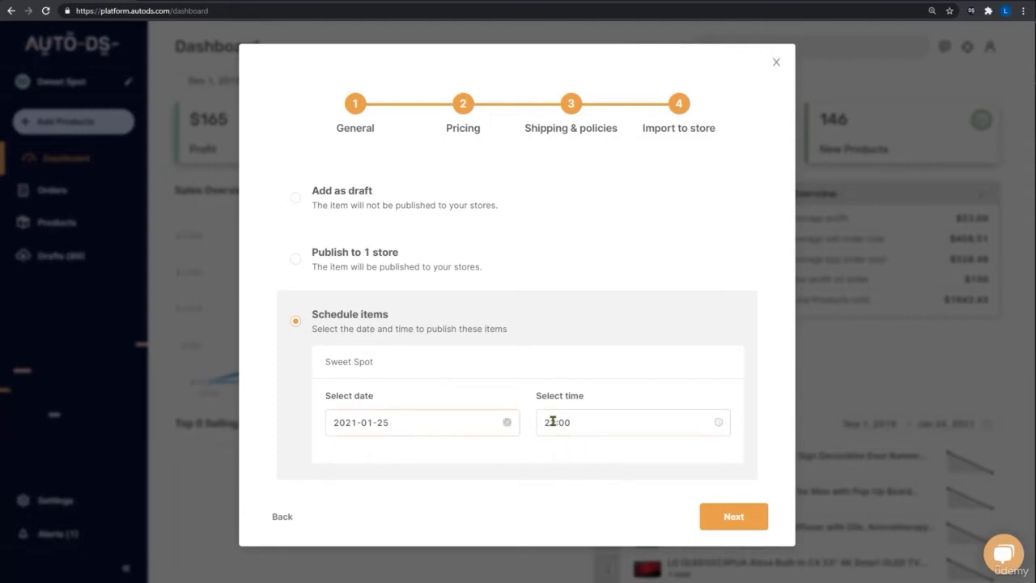
pyautogui.click(733, 515)
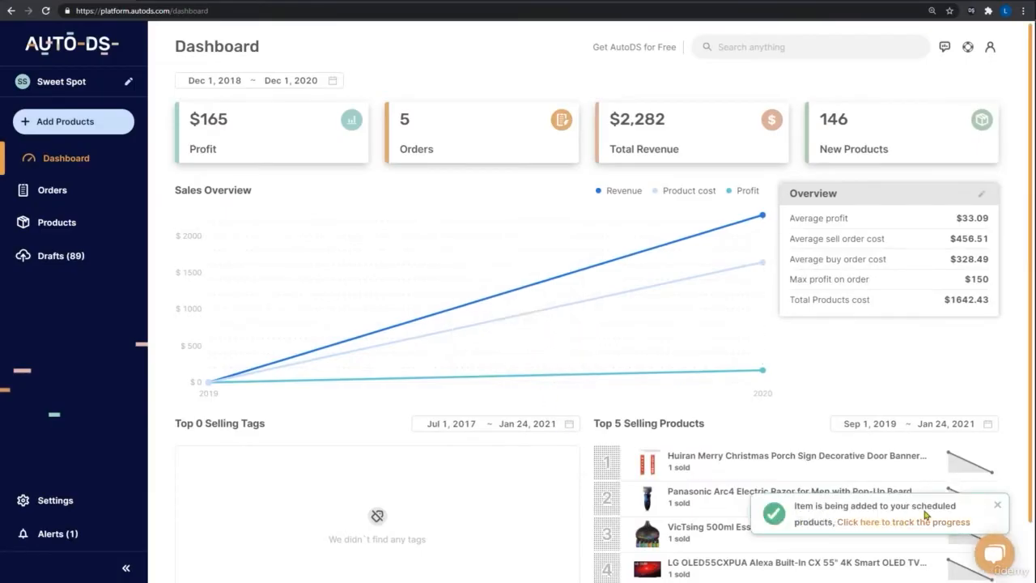
# Track the scheduled upload and expand the moon lamp under the Jan 25, 2021 Scheduled group
pyautogui.click(886, 527)
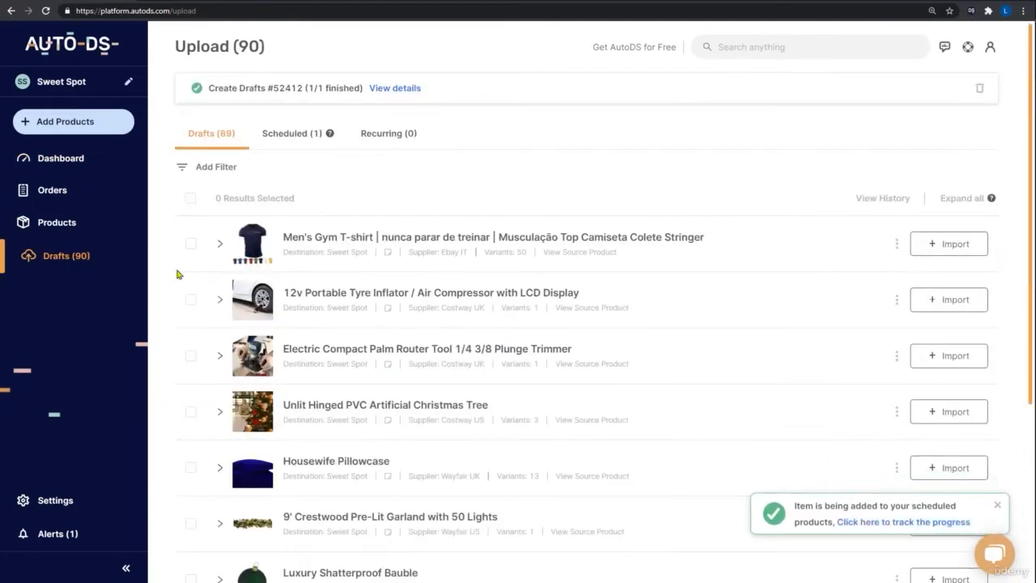
pyautogui.click(307, 137)
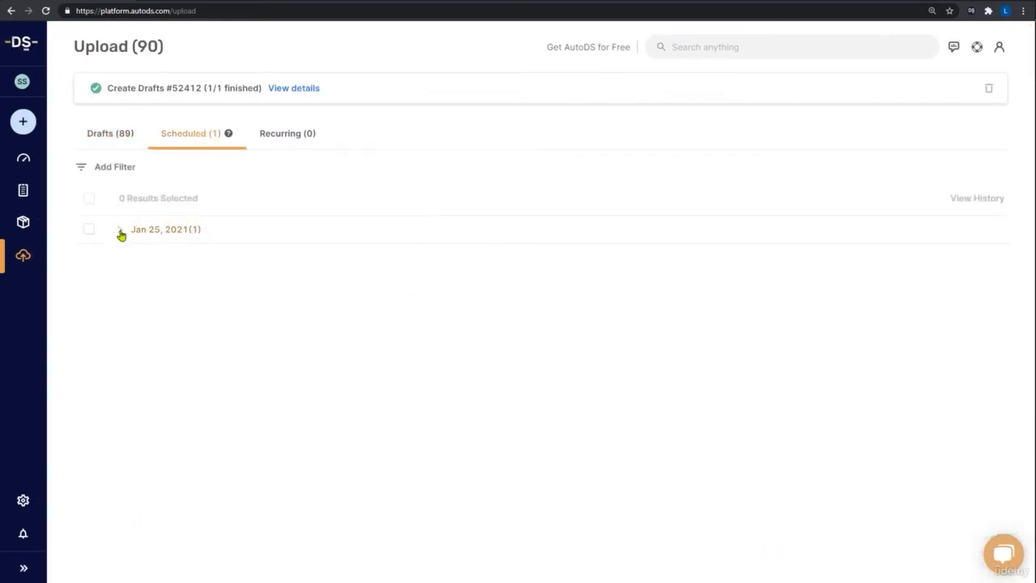
pyautogui.click(119, 233)
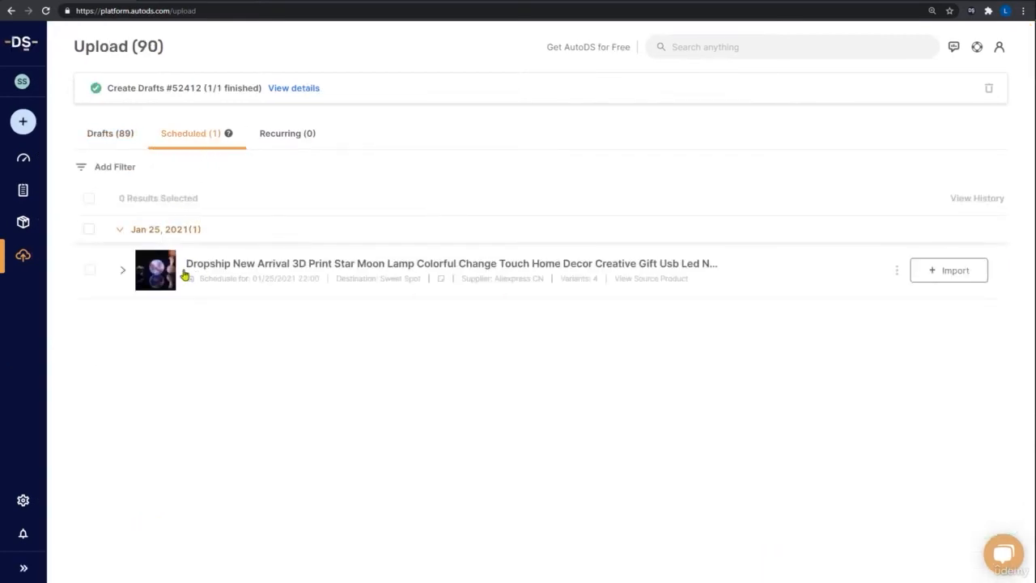
pyautogui.moveTo(272, 285)
pyautogui.click(123, 273)
# Look over the scheduled moon lamp's product form, then collapse its details
pyautogui.scroll(-2, 247, 416)
pyautogui.scroll(2, 247, 415)
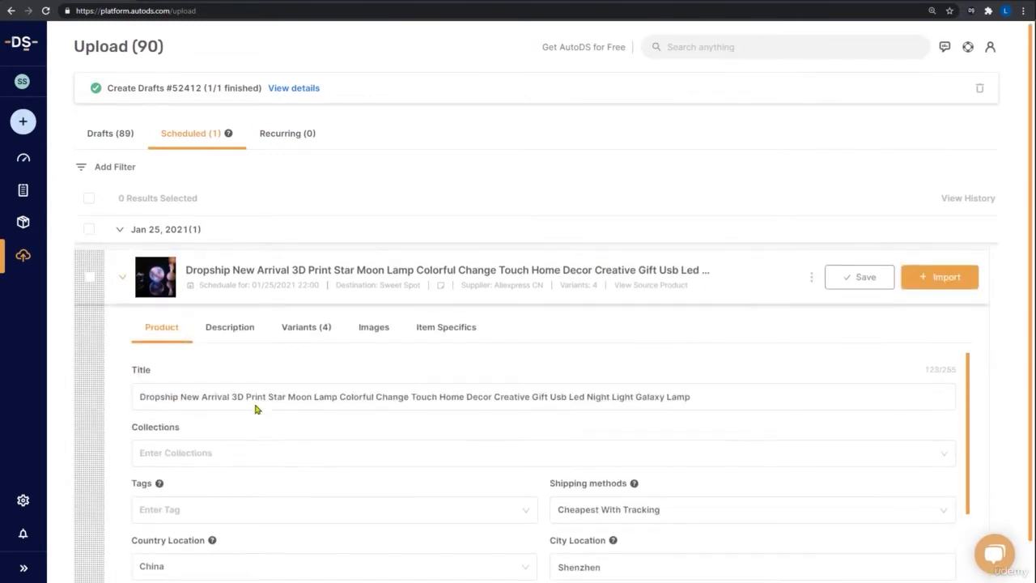
pyautogui.scroll(-1, 91, 423)
pyautogui.scroll(-2, 243, 409)
pyautogui.scroll(2, 213, 345)
pyautogui.scroll(-2, 195, 421)
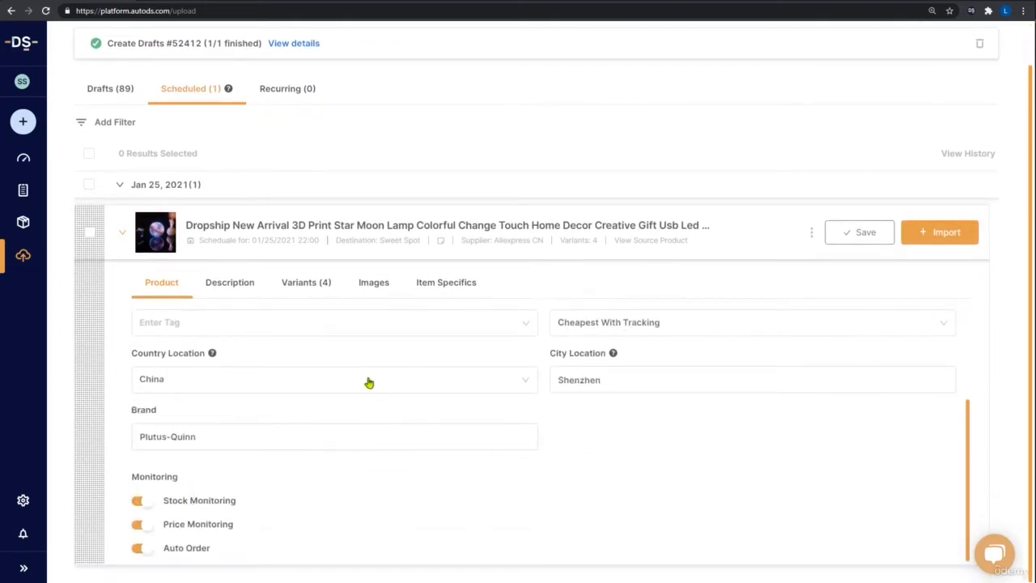
pyautogui.scroll(2, 215, 472)
pyautogui.scroll(1, 229, 375)
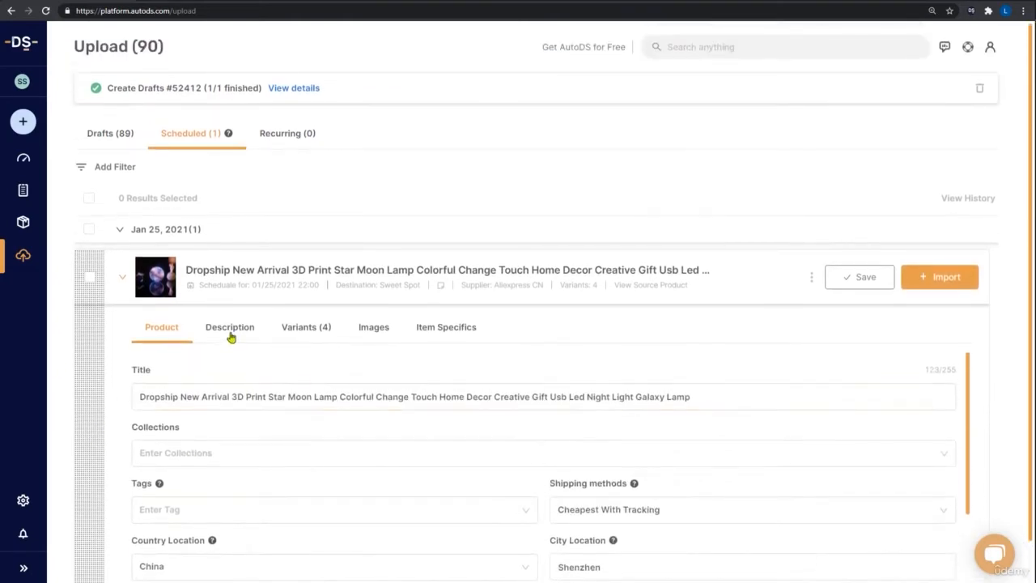
pyautogui.scroll(-3, 729, 361)
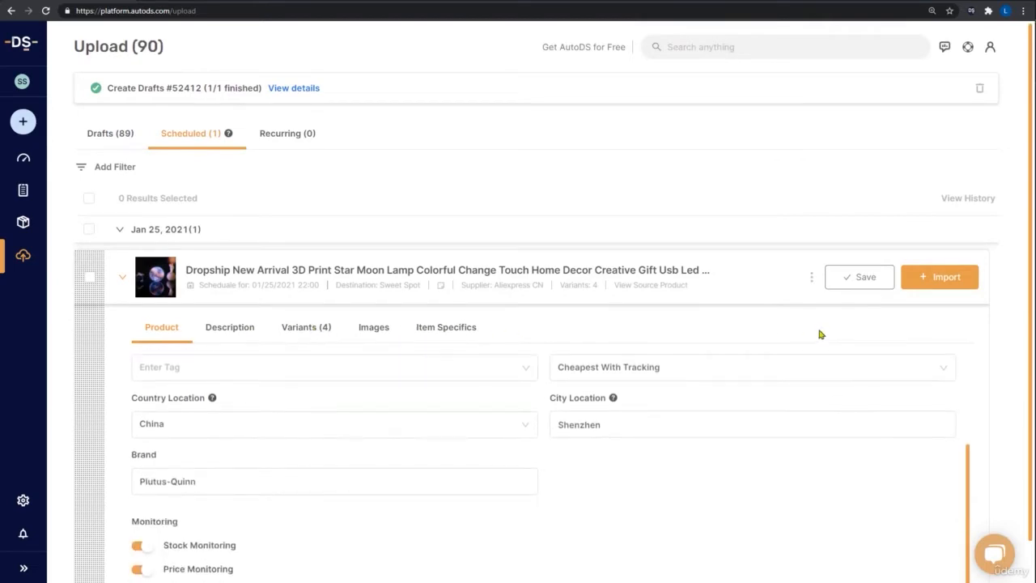
pyautogui.scroll(2, 440, 402)
pyautogui.scroll(1, 454, 396)
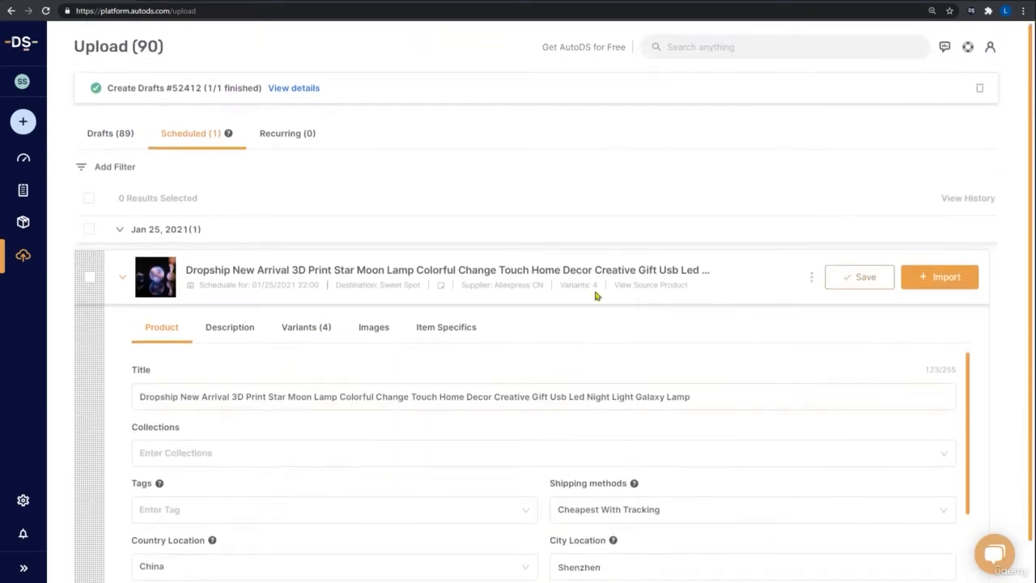
pyautogui.click(127, 283)
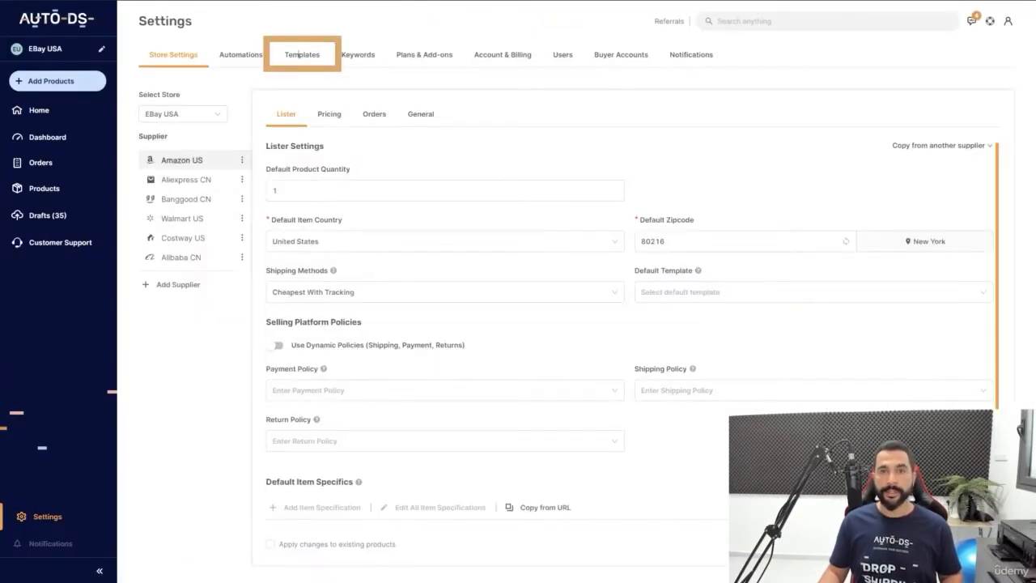
# Create a blank store template named 'My New Template' and open it for editing
pyautogui.click(302, 55)
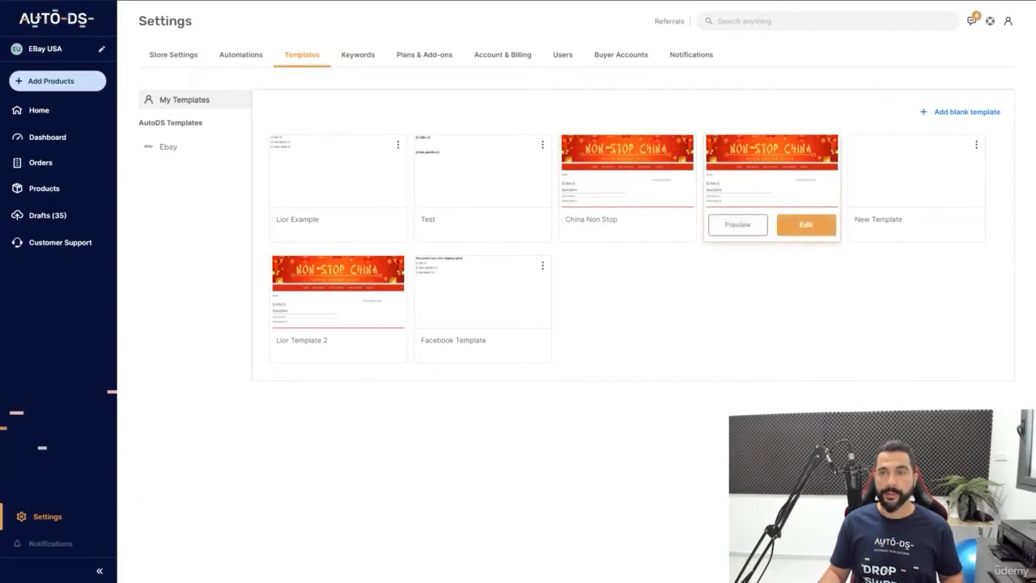
pyautogui.click(967, 112)
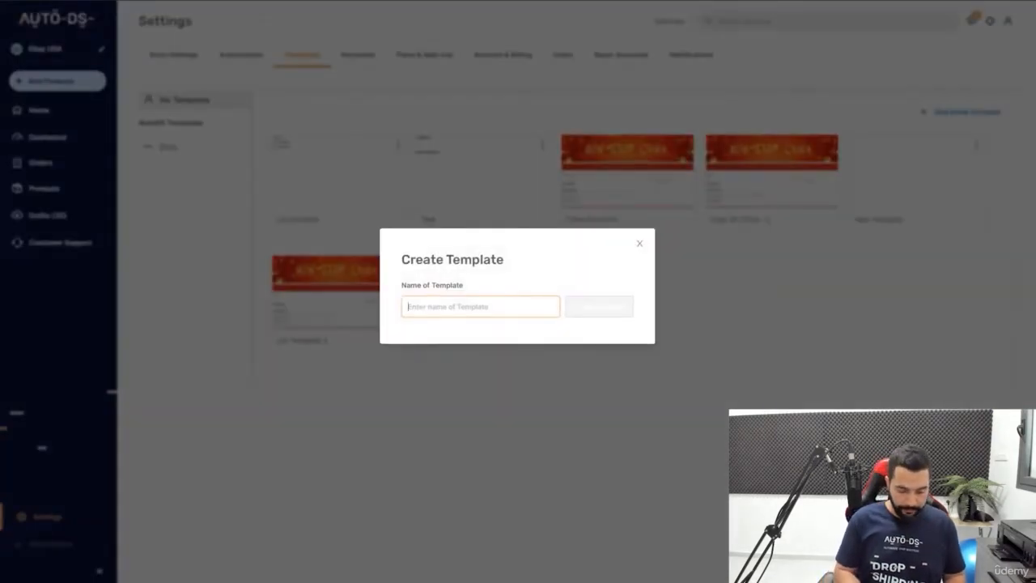
pyautogui.write('My New Templ')
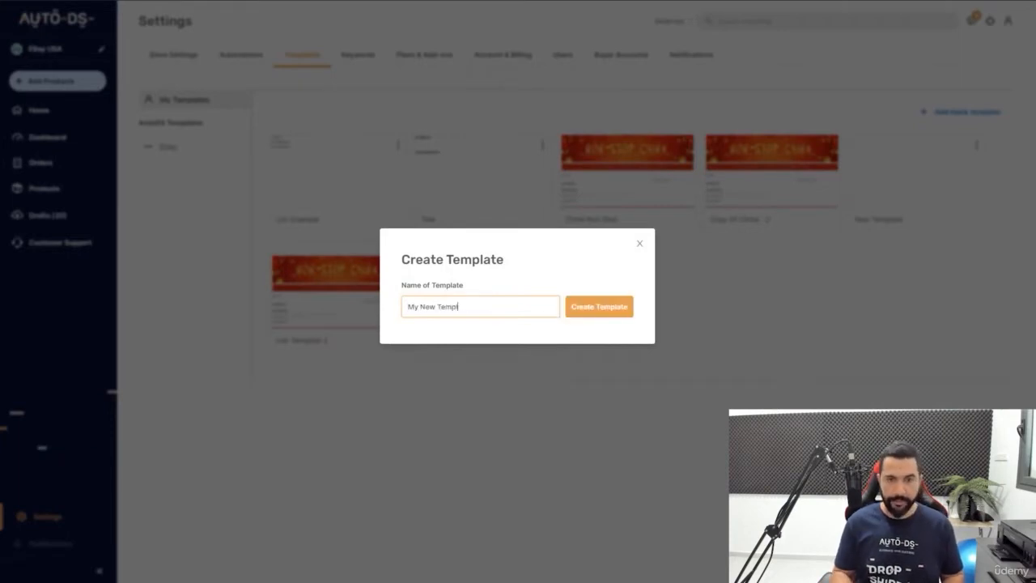
pyautogui.click(599, 307)
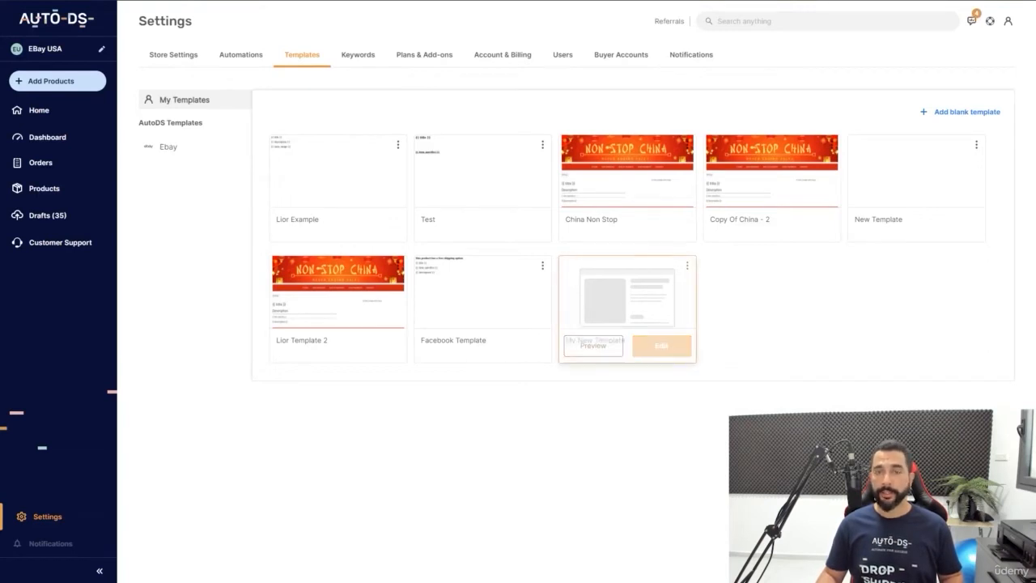
pyautogui.click(661, 346)
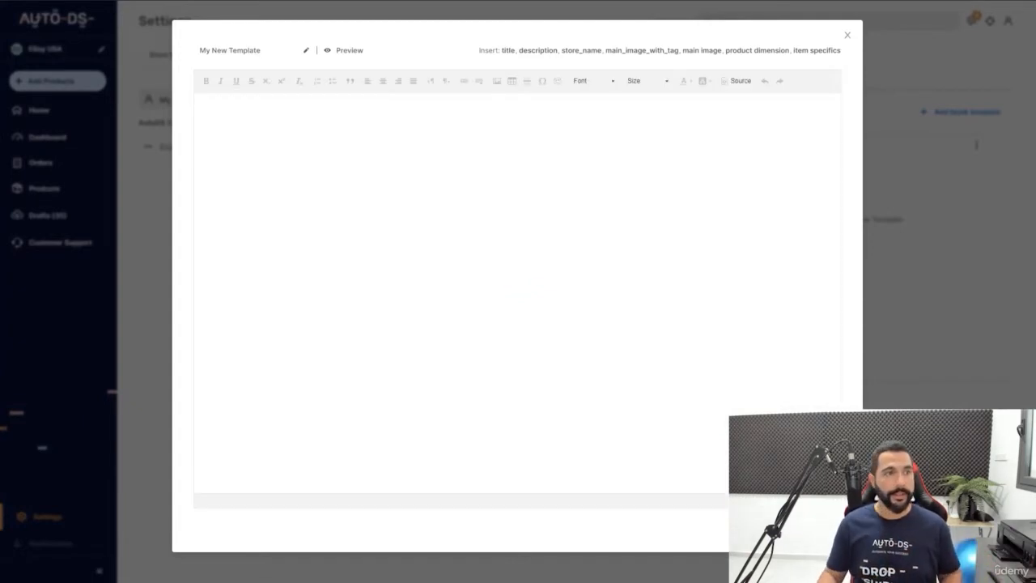
pyautogui.hotkey('alt', 'Tab')
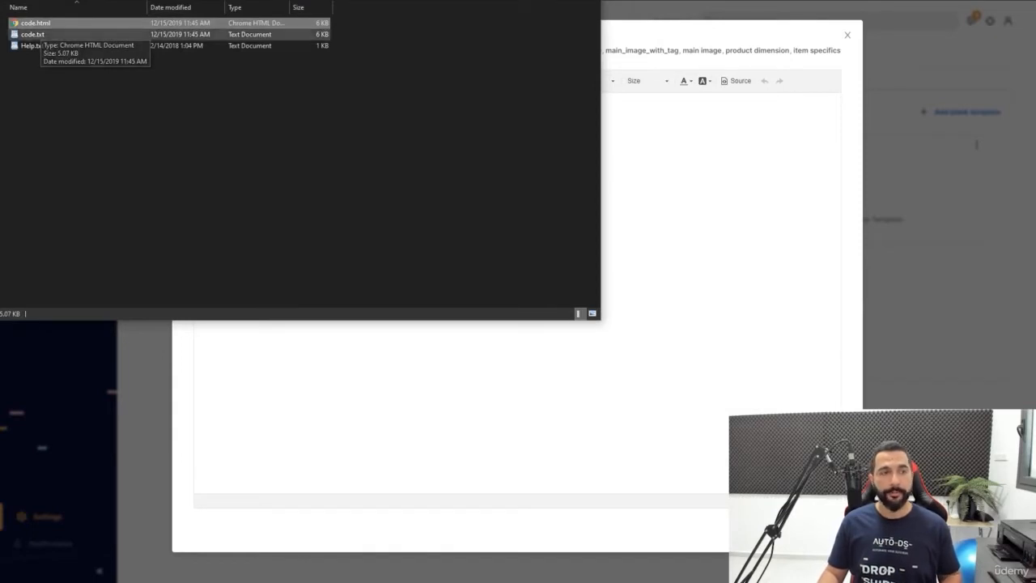
pyautogui.click(28, 35)
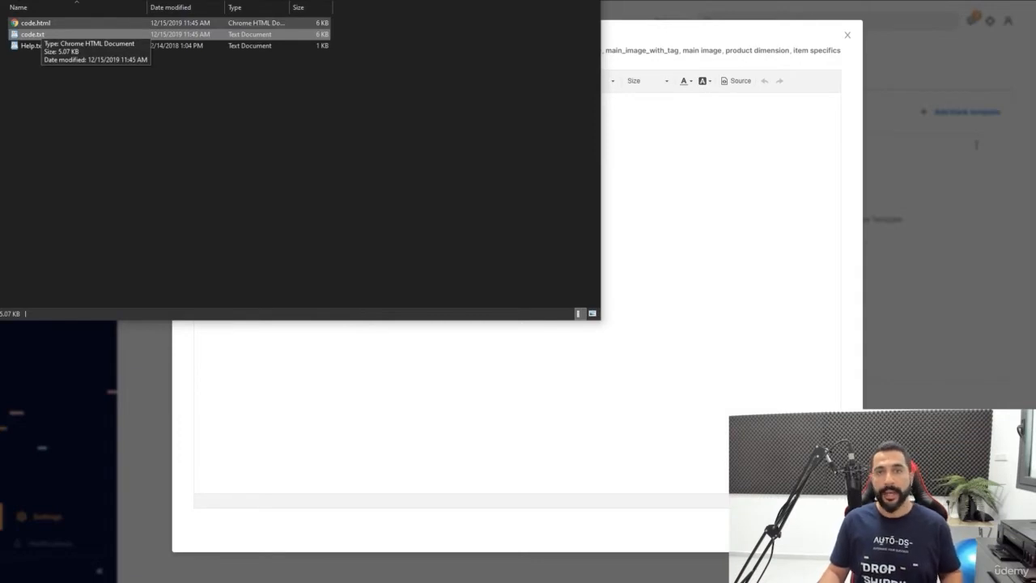
pyautogui.click(40, 24)
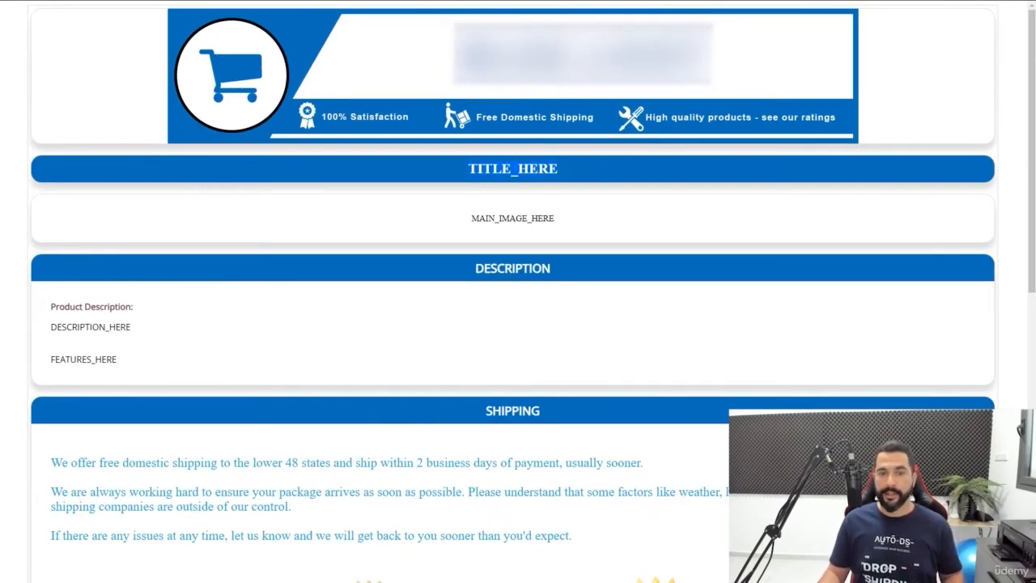
# Inspect the code.html page's MAIN_IMAGE_HERE, DESCRIPTION_HERE and FEATURES_HERE placeholder sections
pyautogui.moveTo(471, 218); pyautogui.dragTo(555, 219)
pyautogui.scroll(-1, 556, 219)
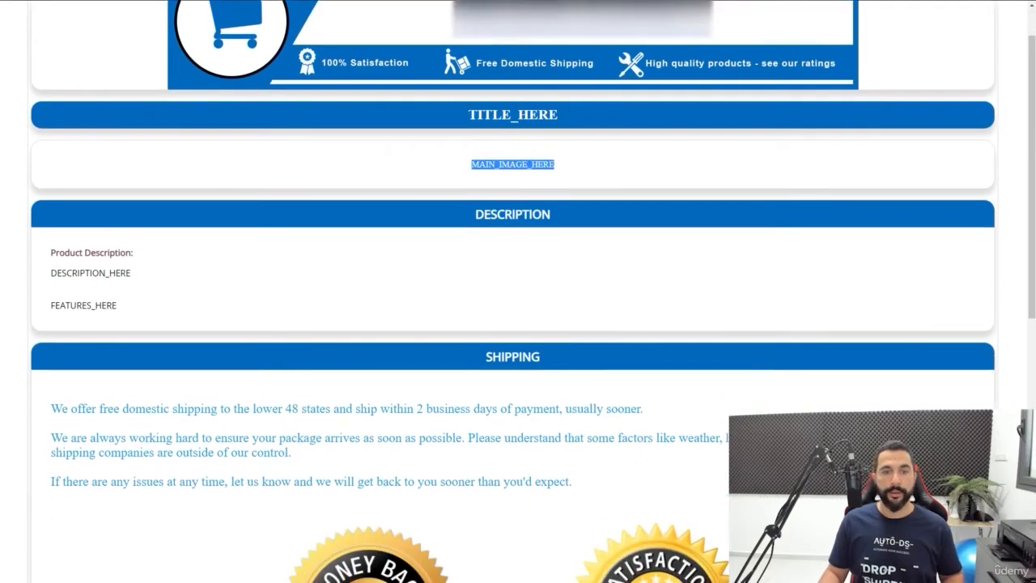
pyautogui.click(562, 171)
pyautogui.moveTo(51, 272); pyautogui.dragTo(117, 305)
pyautogui.click(142, 305)
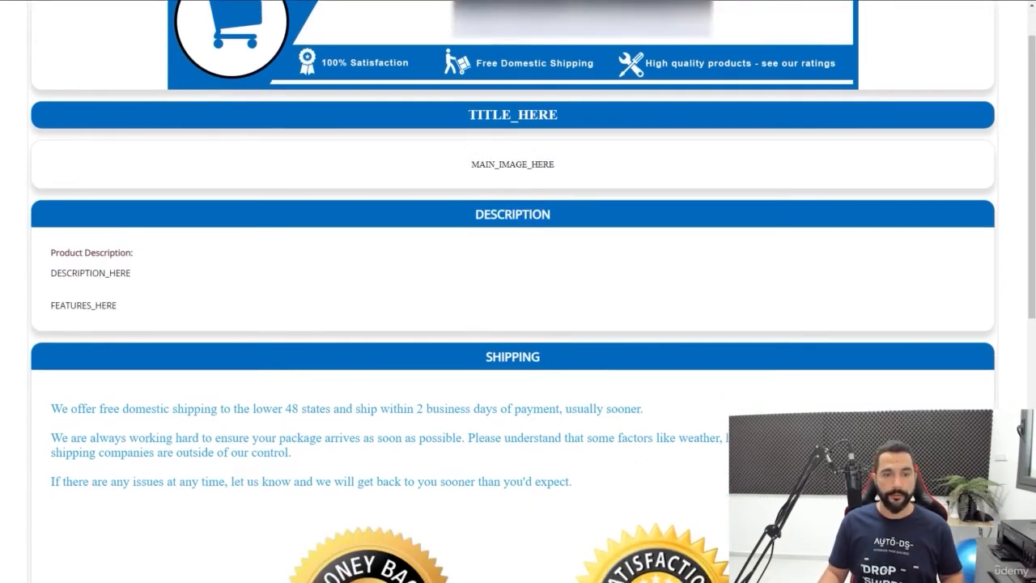
pyautogui.scroll(-1, 143, 306)
pyautogui.scroll(-2, 486, 303)
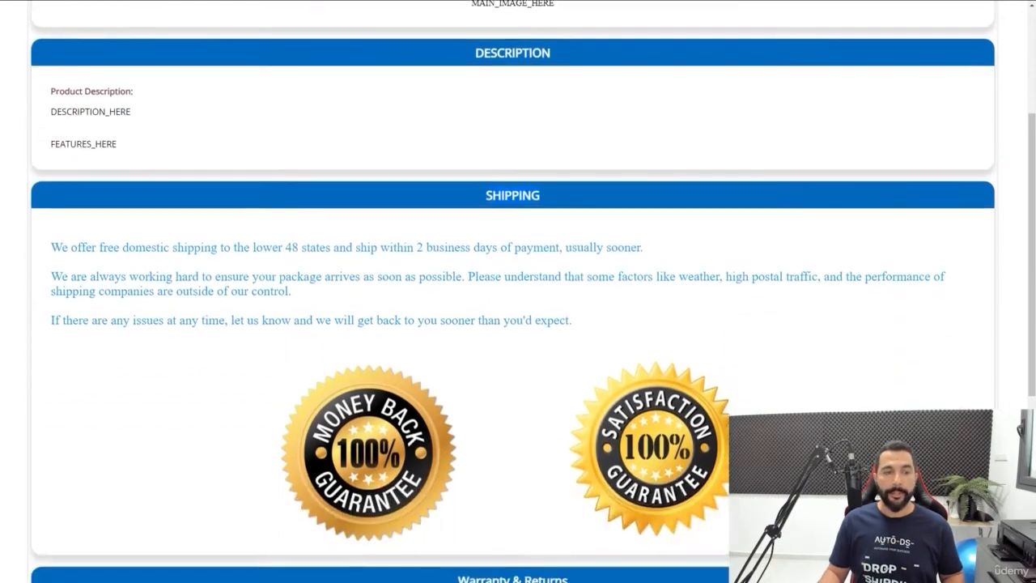
pyautogui.moveTo(70, 246); pyautogui.dragTo(191, 276)
pyautogui.scroll(-5, 191, 276)
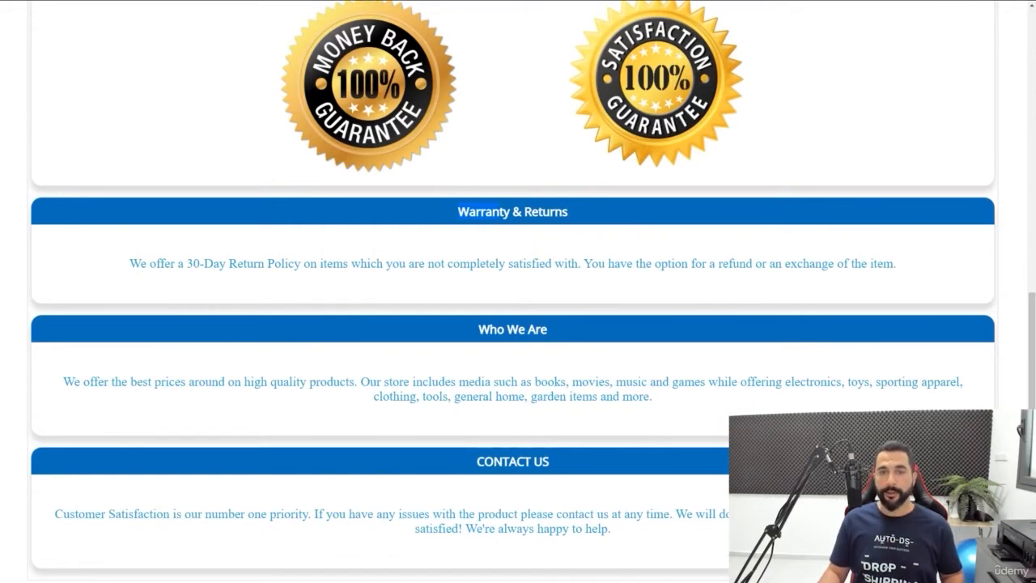
pyautogui.scroll(5, 512, 292)
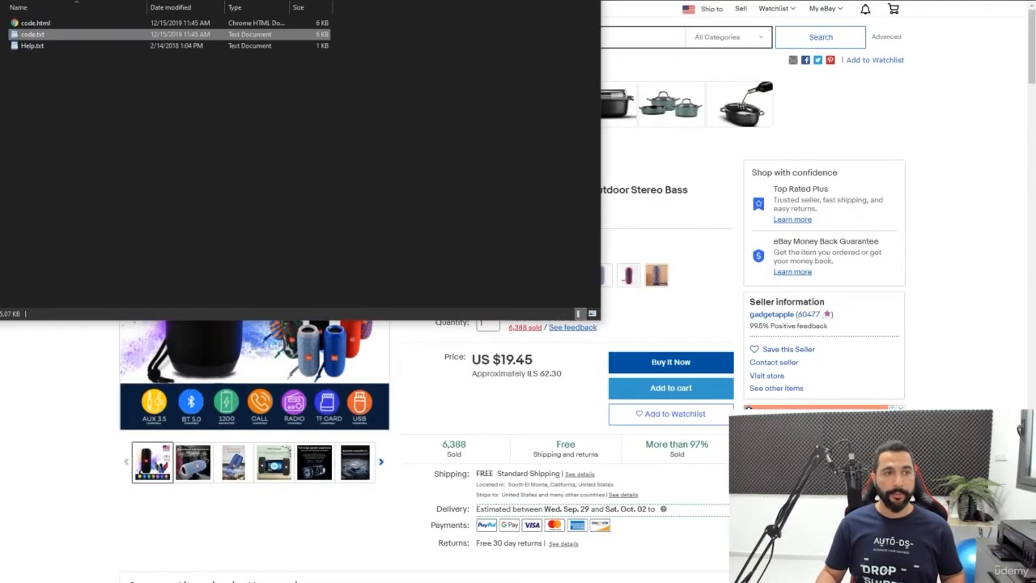
# Open code.txt in WordPad, enlarge its window, and copy all of its HTML code
pyautogui.doubleClick(32, 35)
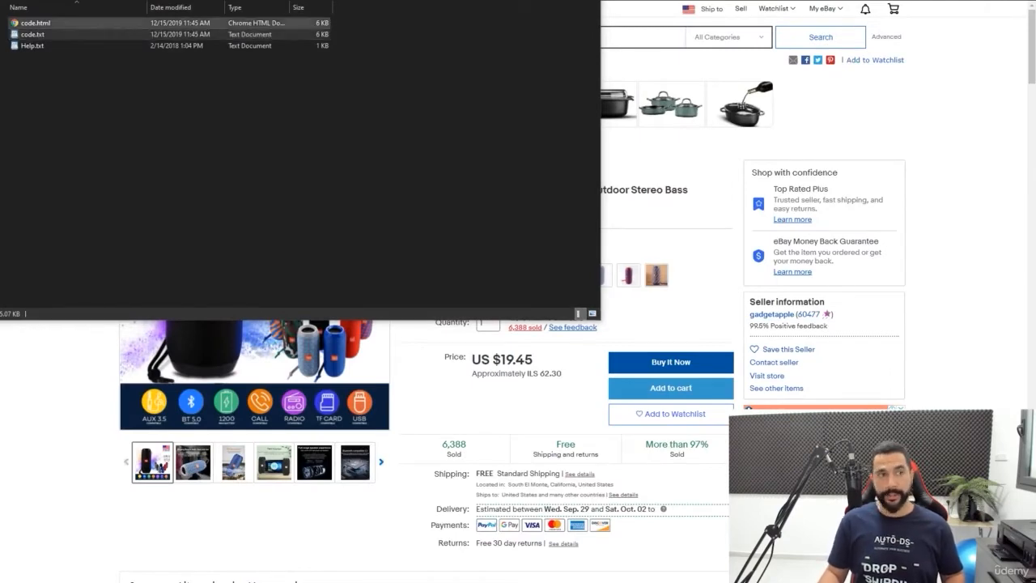
pyautogui.moveTo(323, 26); pyautogui.dragTo(270, 35)
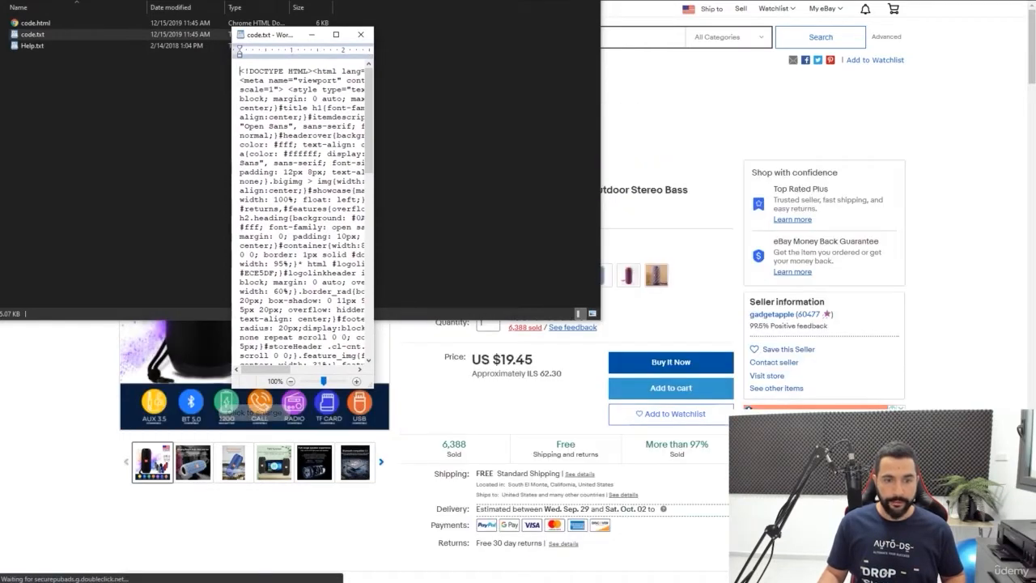
pyautogui.moveTo(372, 387); pyautogui.dragTo(879, 490)
pyautogui.scroll(-10, 554, 197)
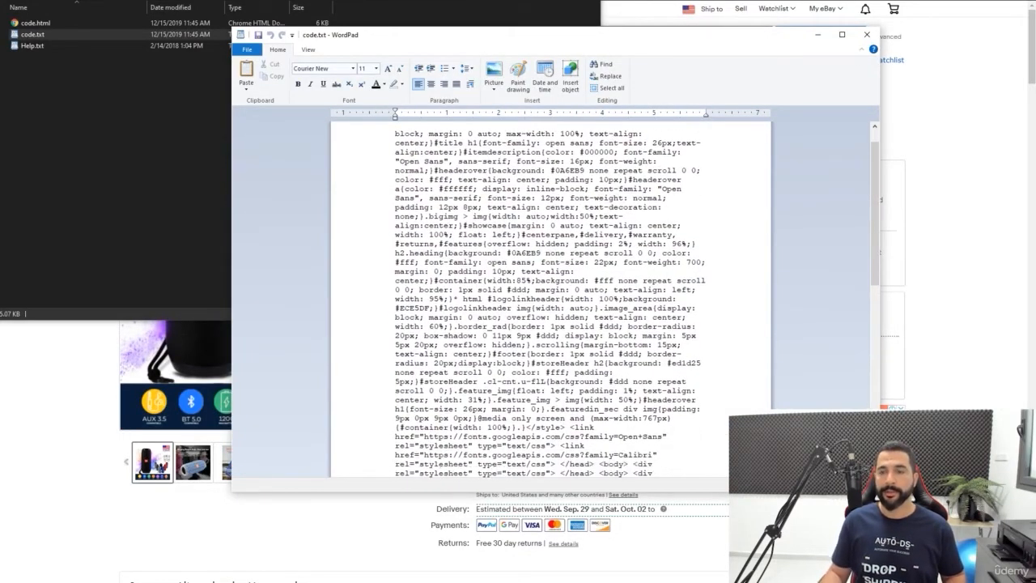
pyautogui.scroll(9, 555, 299)
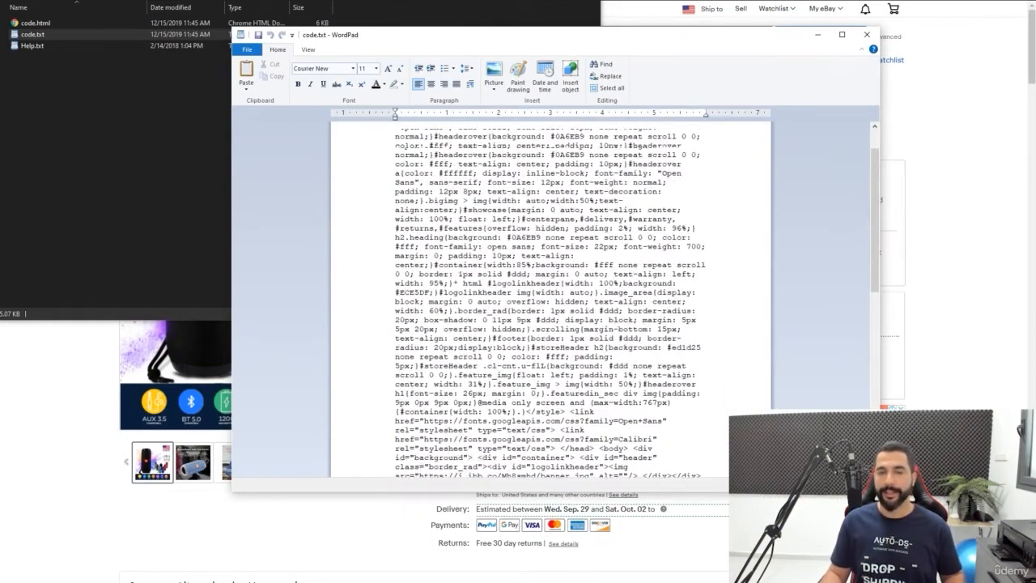
pyautogui.hotkey('ctrl', 'a')
pyautogui.scroll(1, 554, 300)
pyautogui.scroll(6, 550, 299)
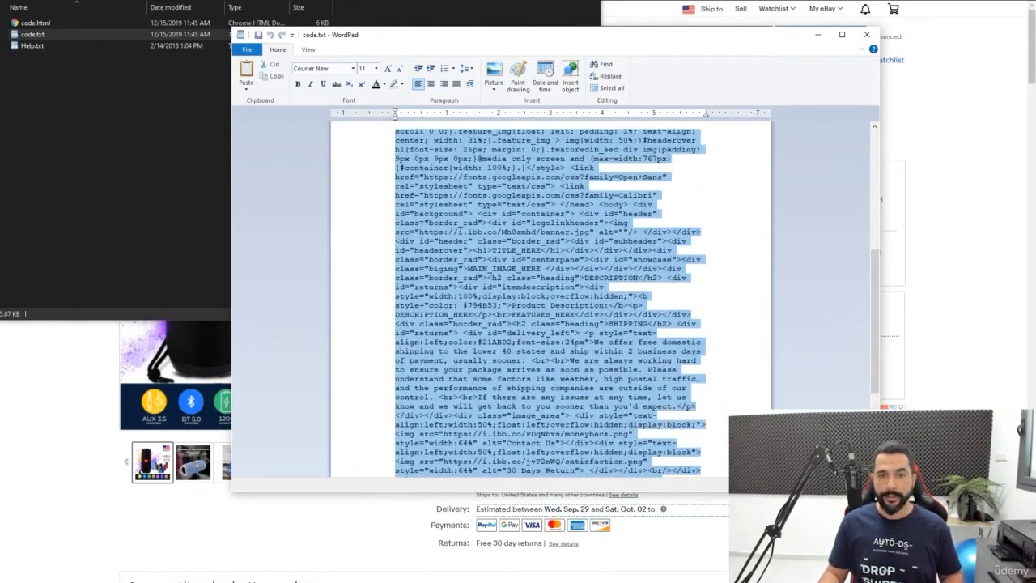
pyautogui.rightClick(475, 153)
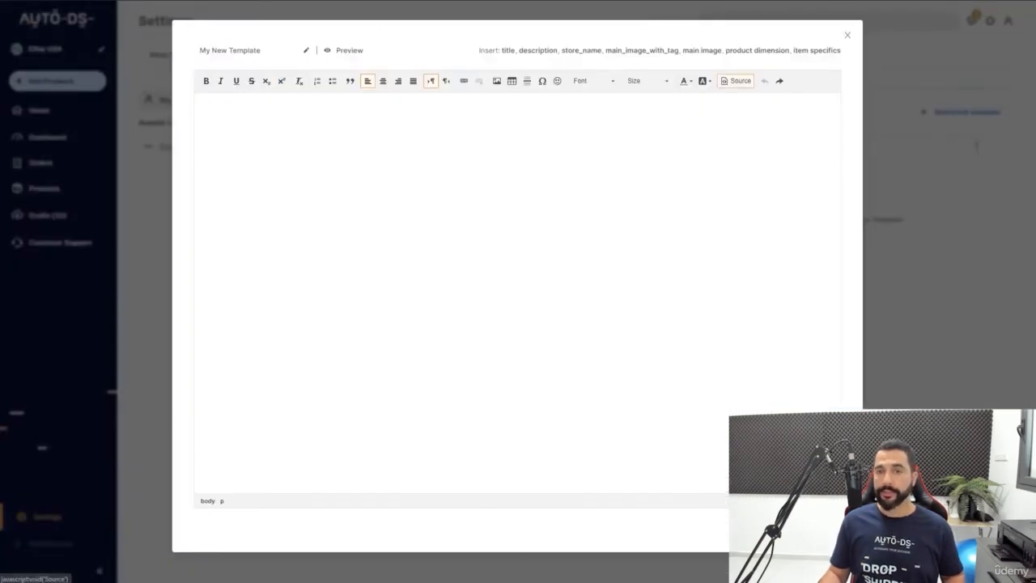
# Paste the copied HTML into My New Template's source view and return to visual view
pyautogui.click(737, 80)
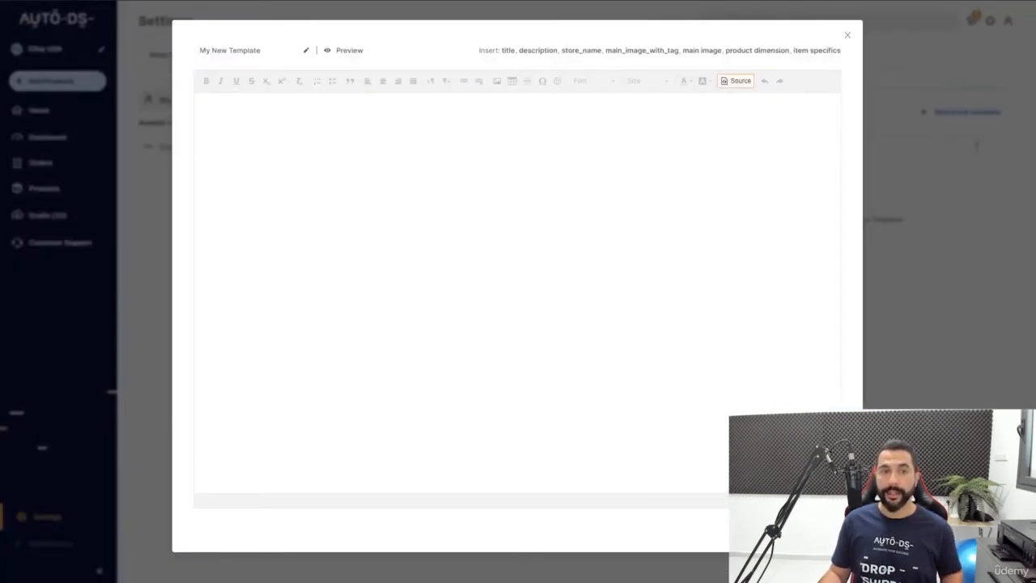
pyautogui.hotkey('ctrl', 'v')
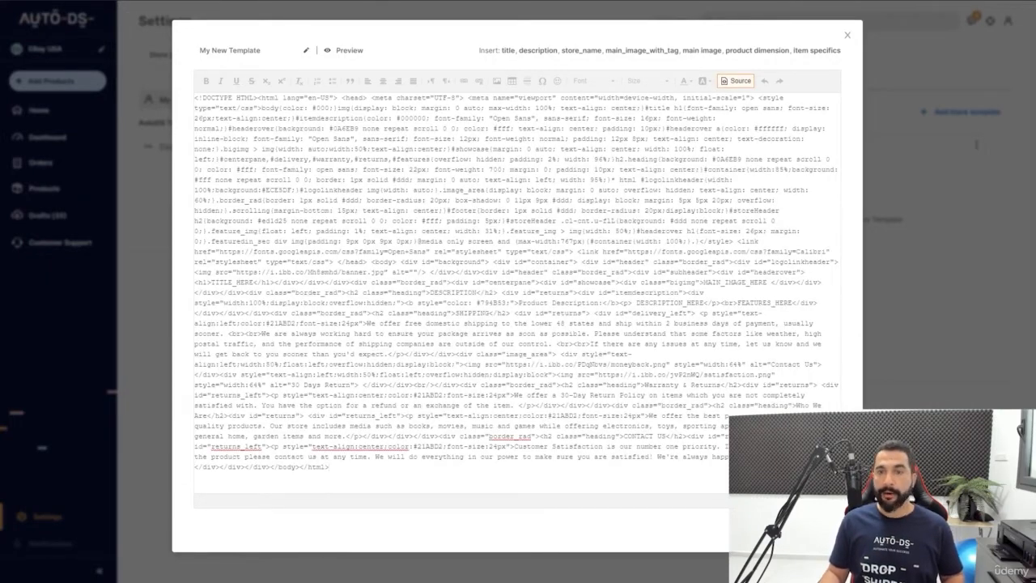
pyautogui.click(737, 80)
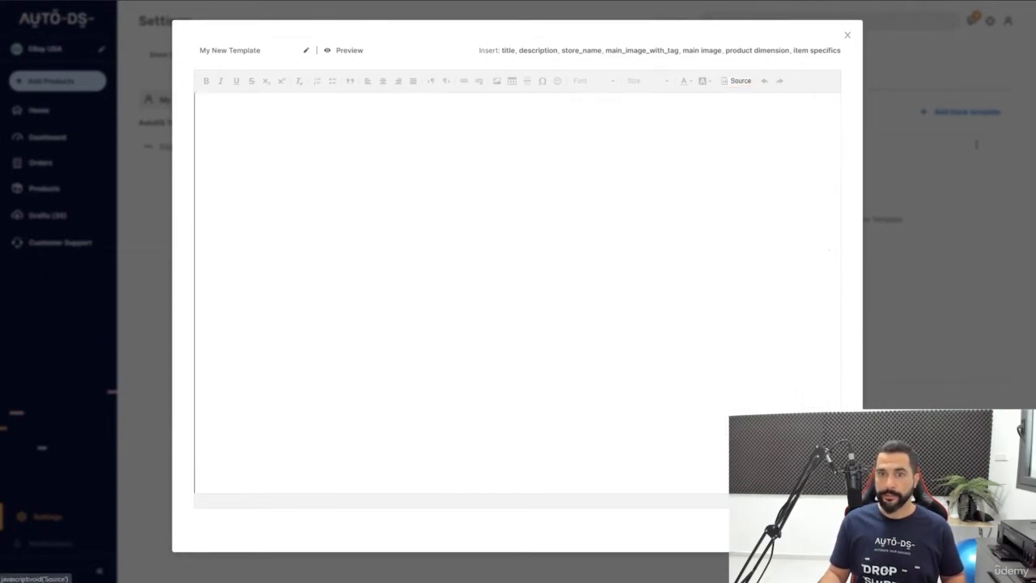
# Replace 'item' with 'product' at the end of the Warranty & Returns paragraph
pyautogui.scroll(-1, 513, 283)
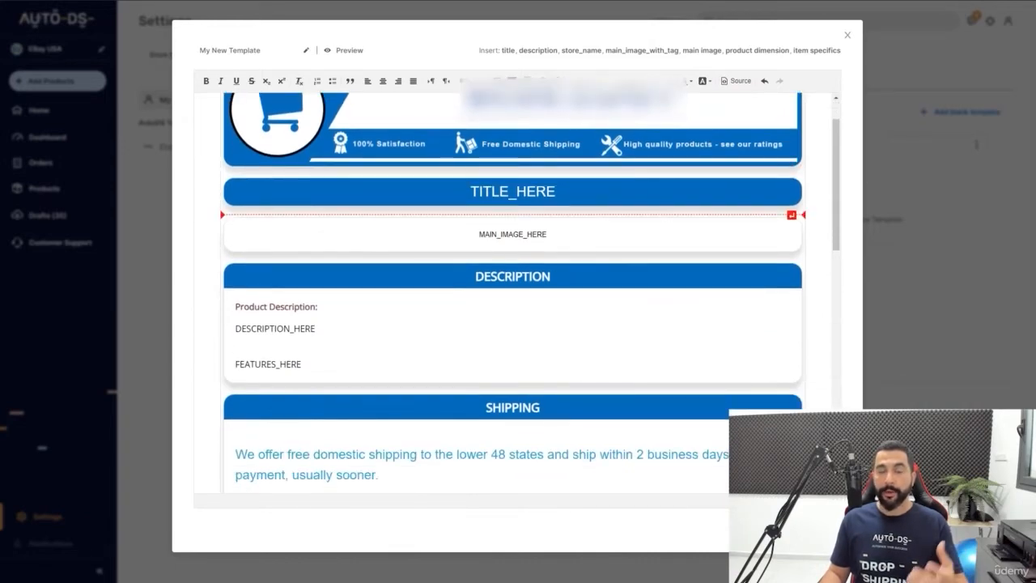
pyautogui.scroll(-3, 512, 291)
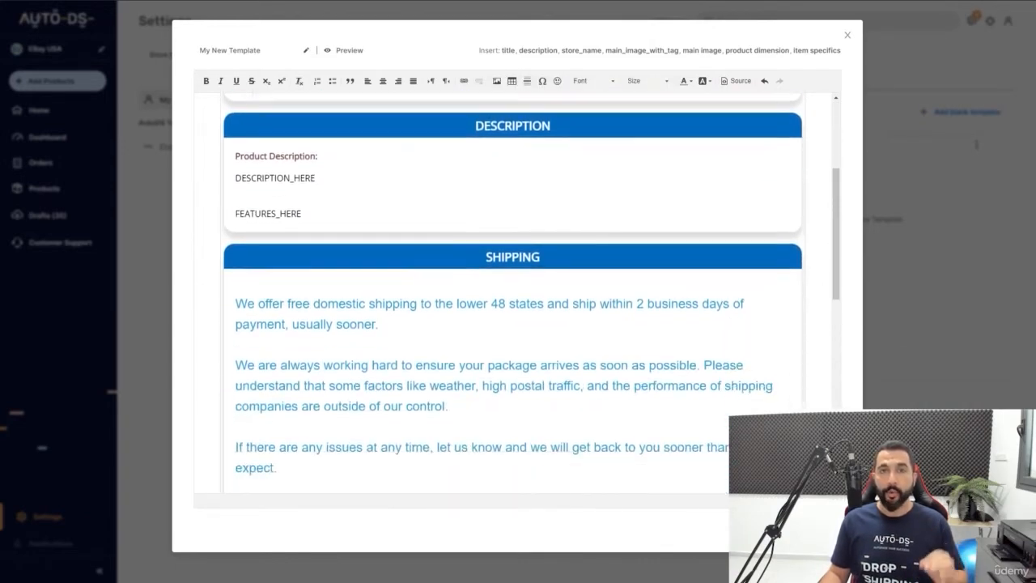
pyautogui.scroll(-5, 512, 291)
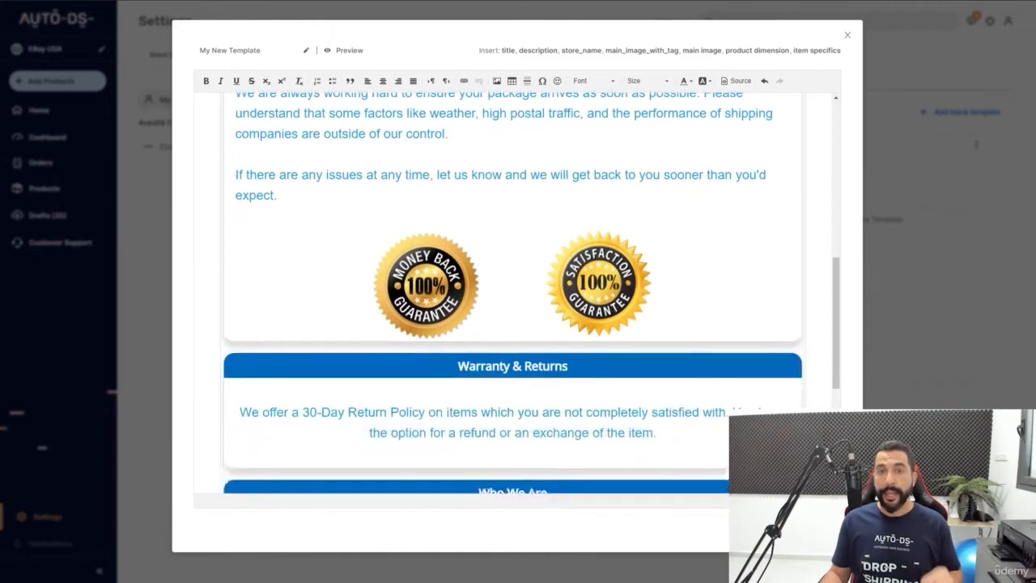
pyautogui.scroll(-3, 513, 291)
pyautogui.scroll(4, 512, 292)
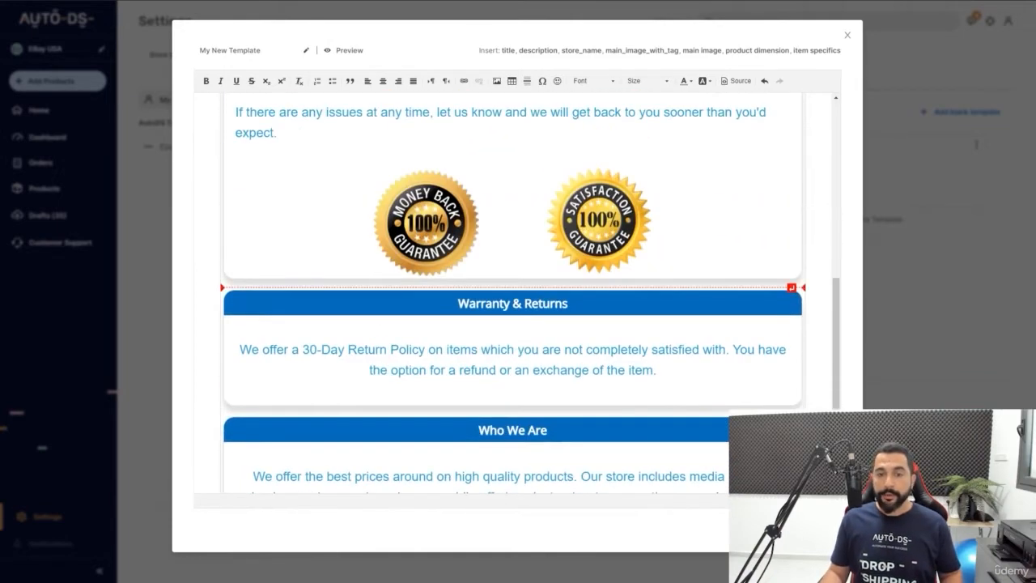
pyautogui.click(560, 372)
pyautogui.moveTo(657, 371); pyautogui.dragTo(629, 372)
pyautogui.doubleClick(641, 371)
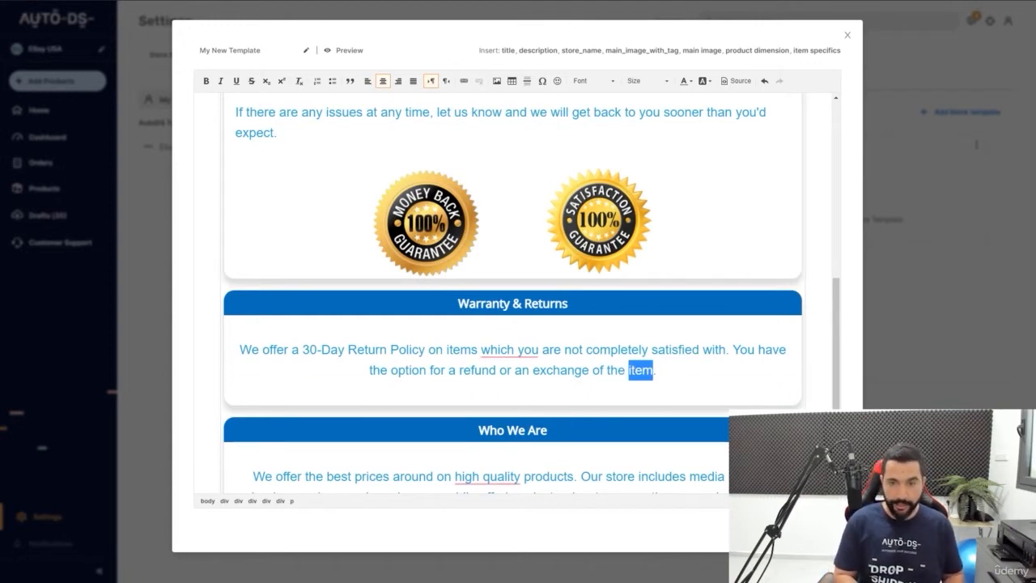
pyautogui.write('product')
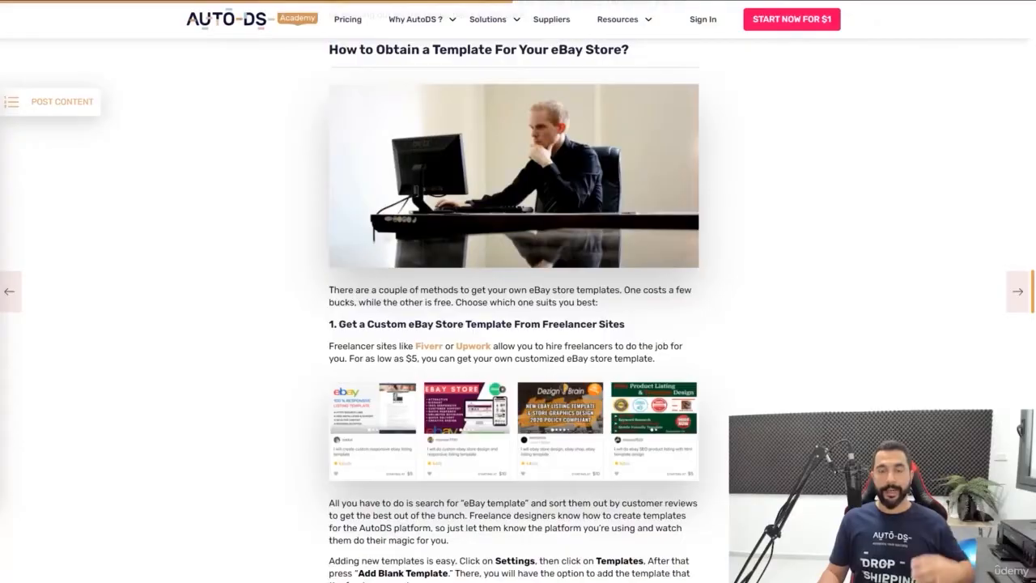
# Scroll the AutoDS Academy blog post down to '2. Get Free eBay Templates Using AutoDS'
pyautogui.scroll(-2, 514, 292)
pyautogui.scroll(-3, 514, 291)
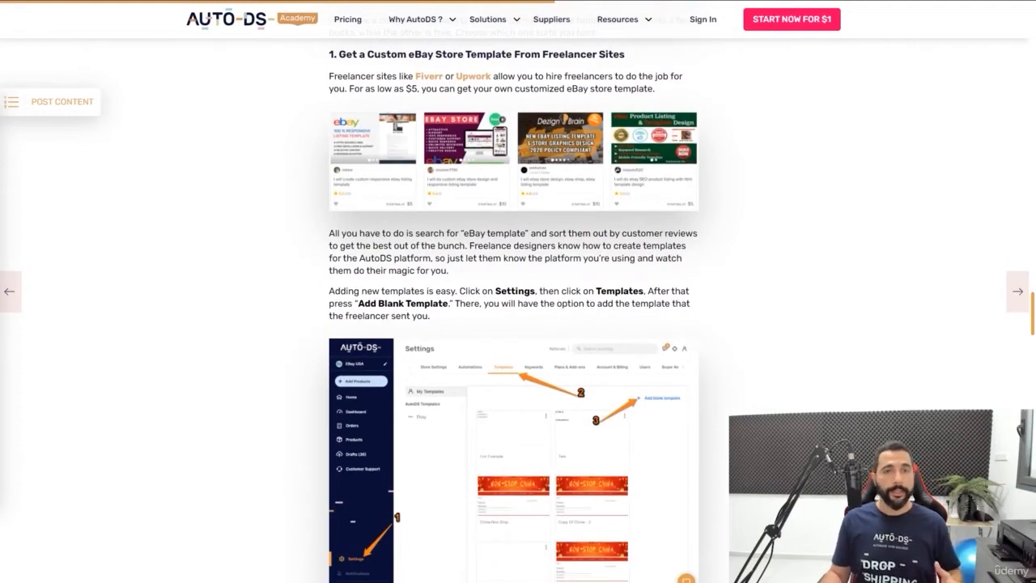
pyautogui.scroll(-5, 514, 291)
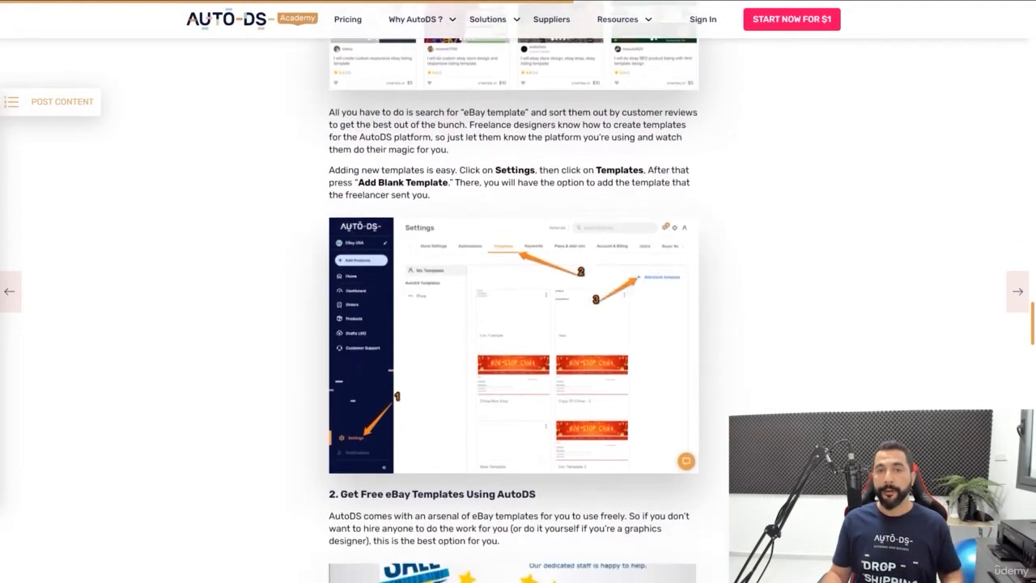
pyautogui.scroll(-5, 514, 292)
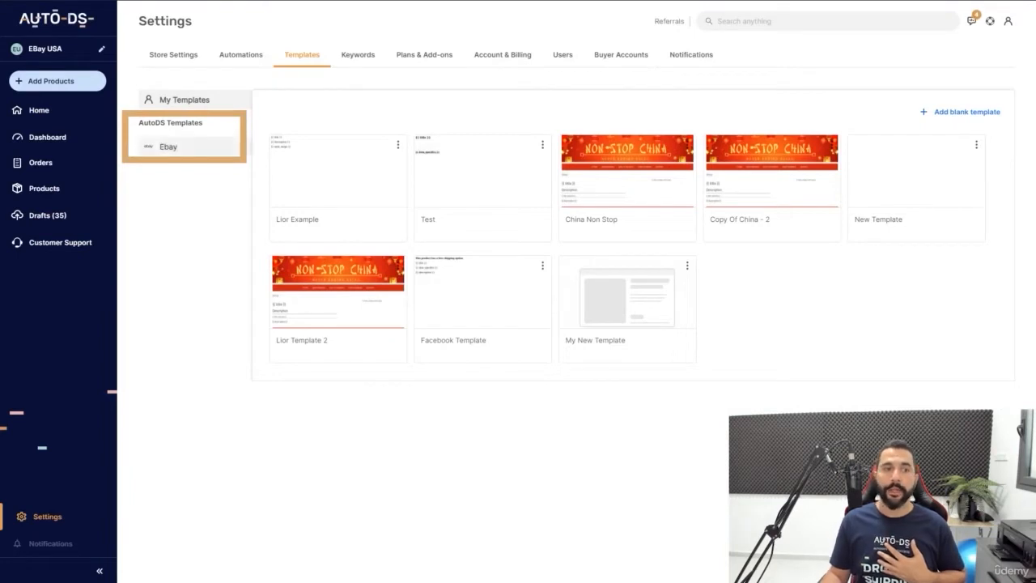
# Show the AutoDS eBay template gallery and browse cards like Non Stop China and Christmas Sale
pyautogui.click(159, 147)
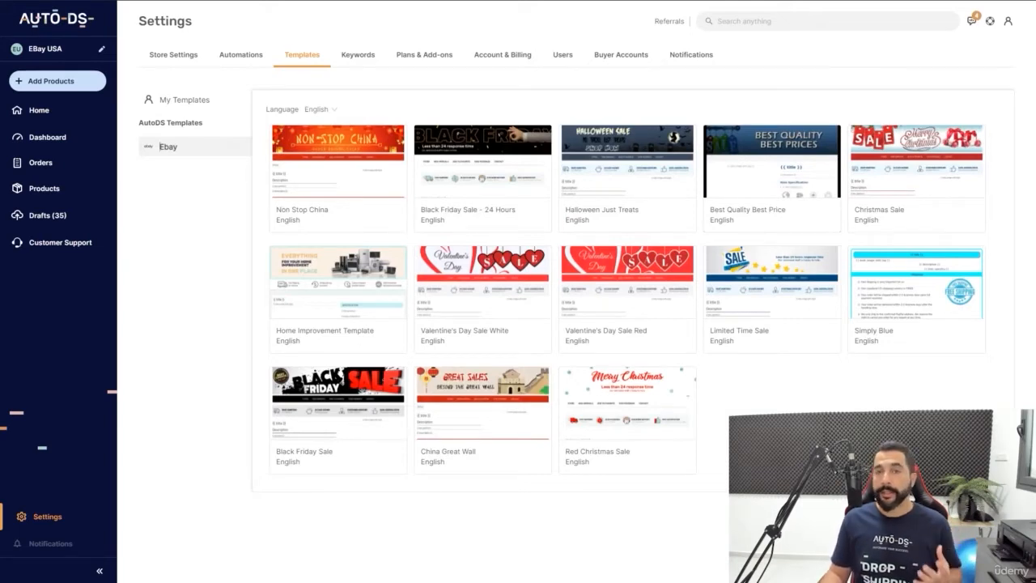
pyautogui.moveTo(338, 179)
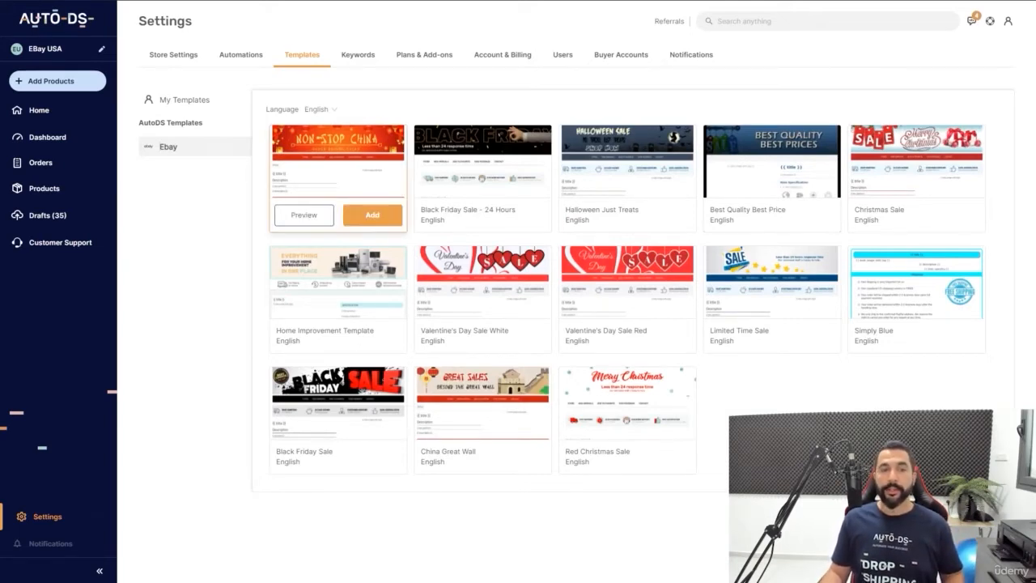
pyautogui.moveTo(482, 174)
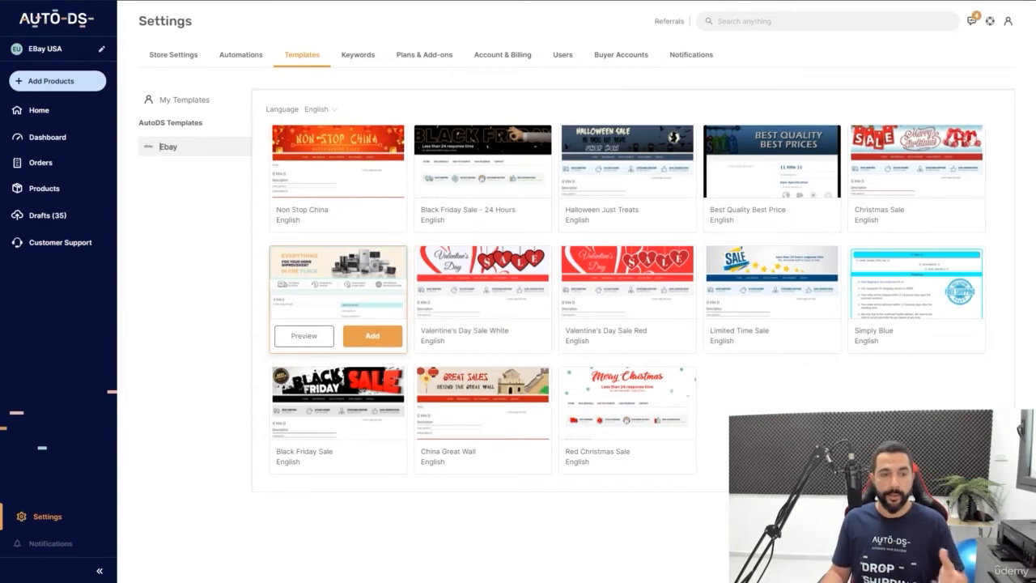
pyautogui.click(303, 335)
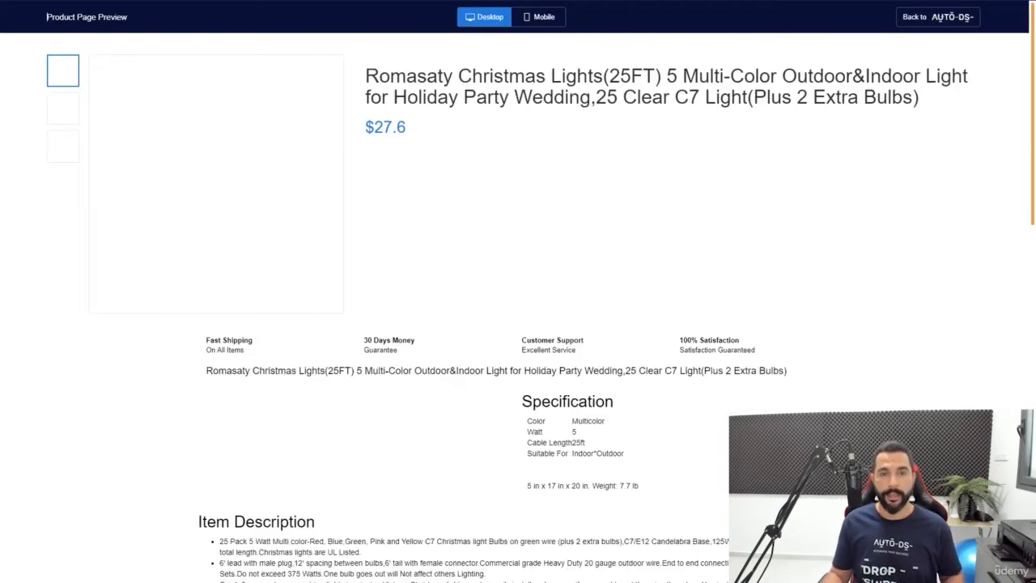
pyautogui.scroll(-4, 518, 291)
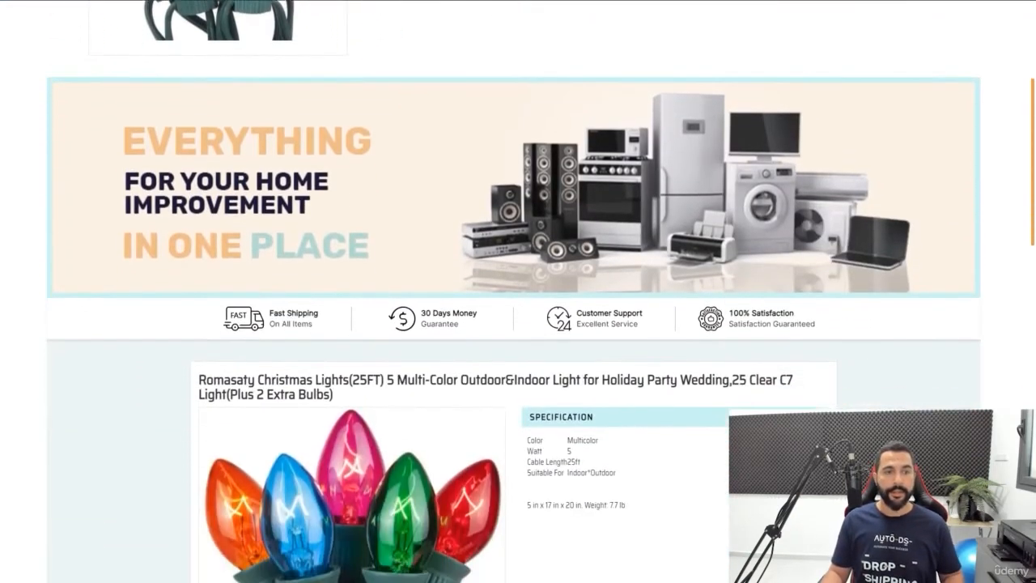
pyautogui.scroll(-1, 518, 291)
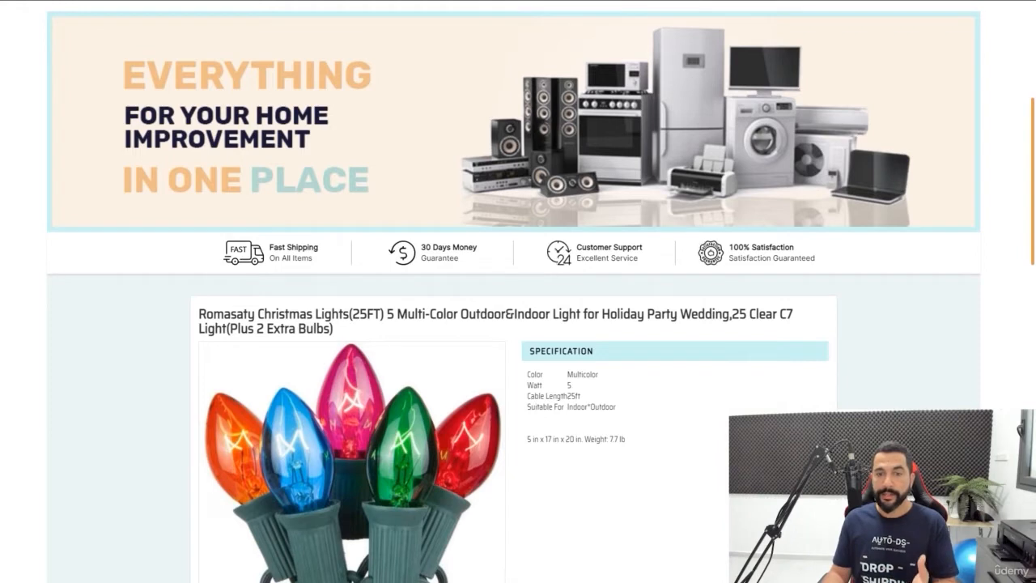
pyautogui.scroll(-3, 518, 292)
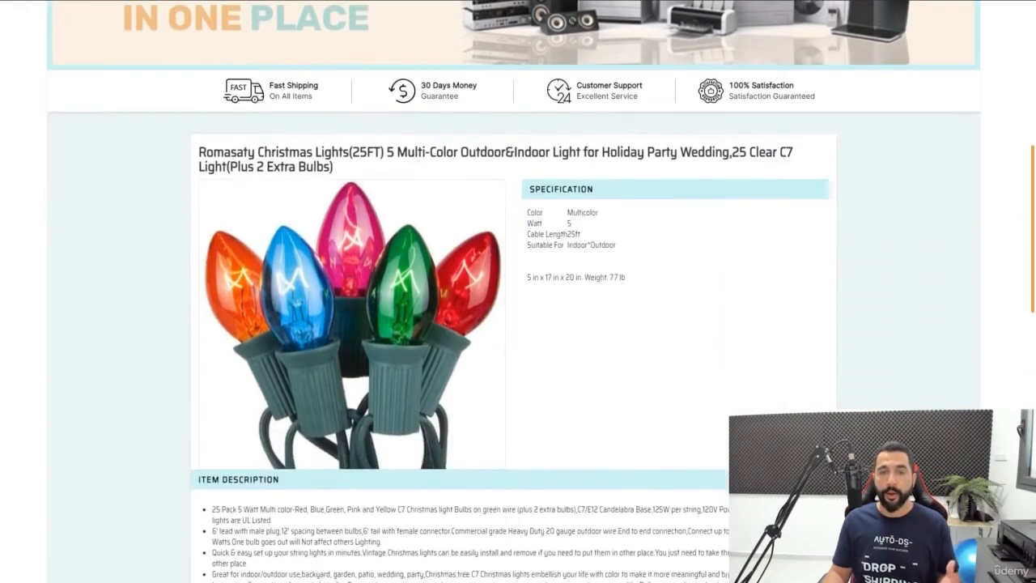
pyautogui.scroll(-2, 518, 292)
pyautogui.scroll(-5, 518, 291)
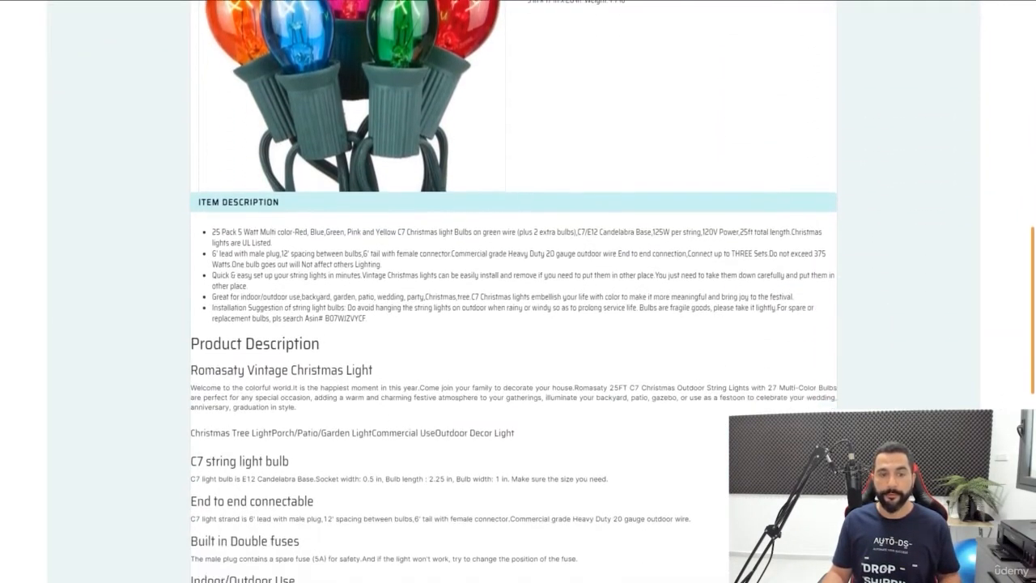
pyautogui.scroll(-4, 518, 291)
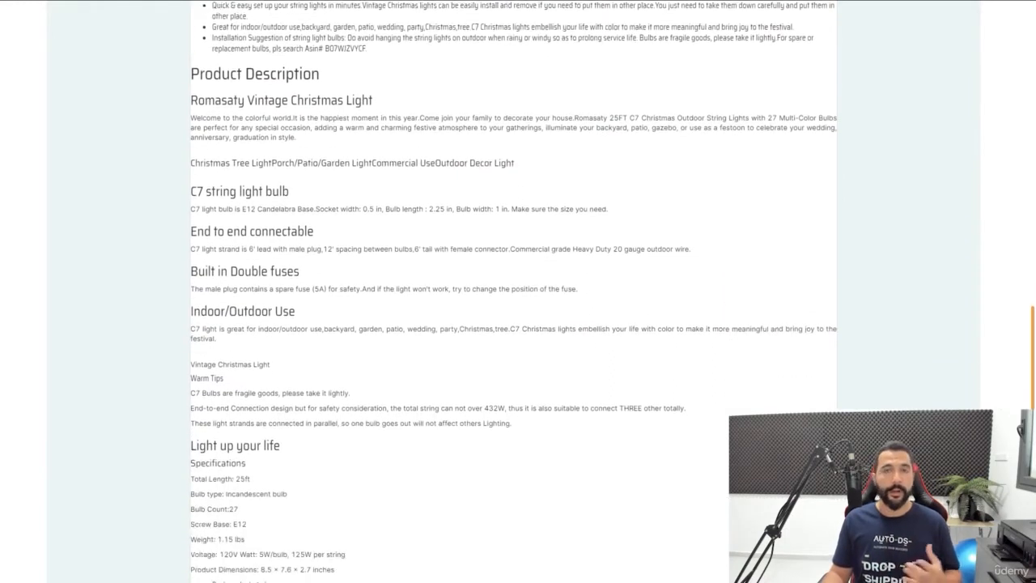
pyautogui.scroll(-6, 518, 291)
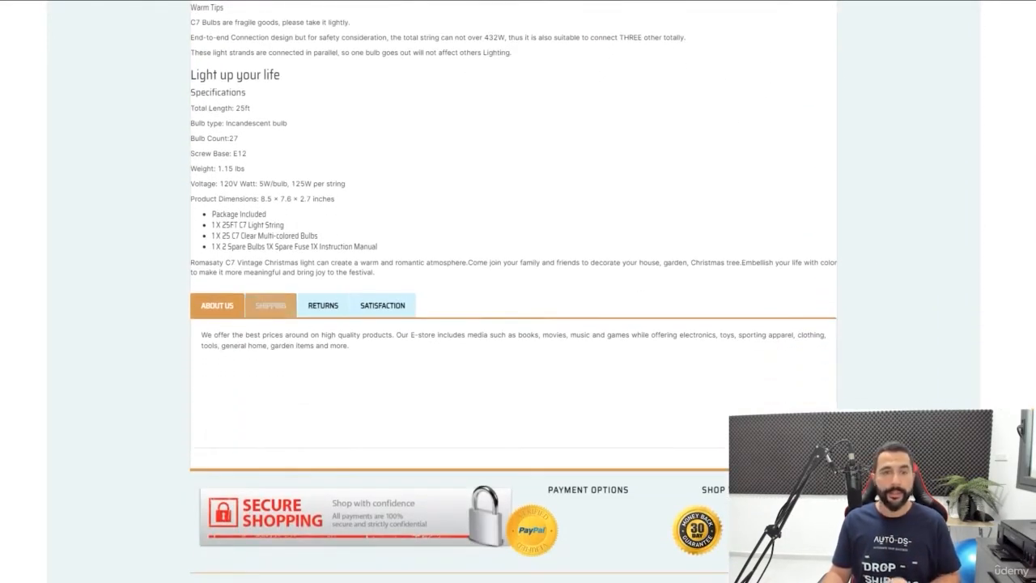
pyautogui.scroll(5, 270, 305)
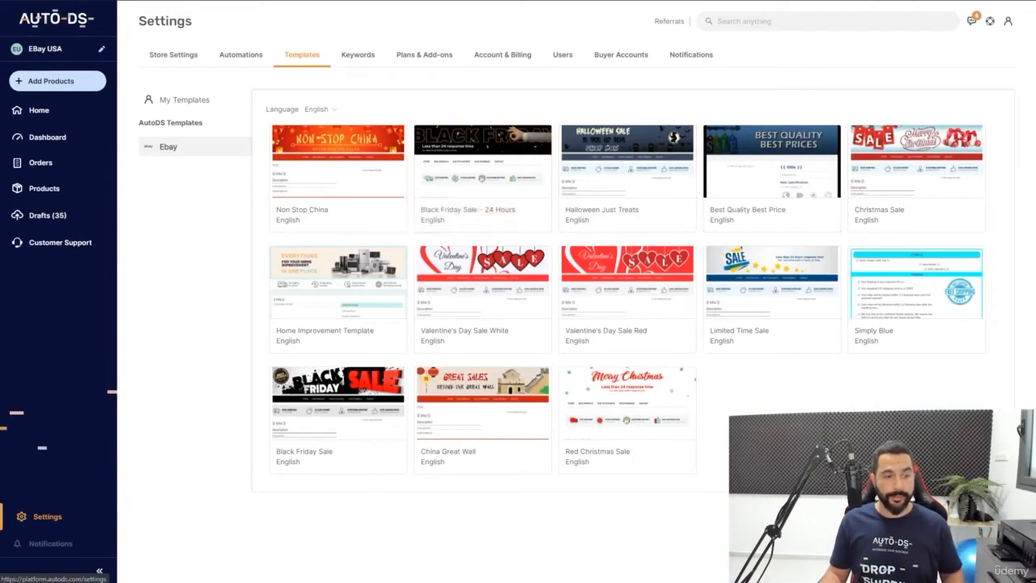
# In Lister settings, try Black Friday Sale - 24 Hours as the Default Template, then leave it unset
pyautogui.click(47, 515)
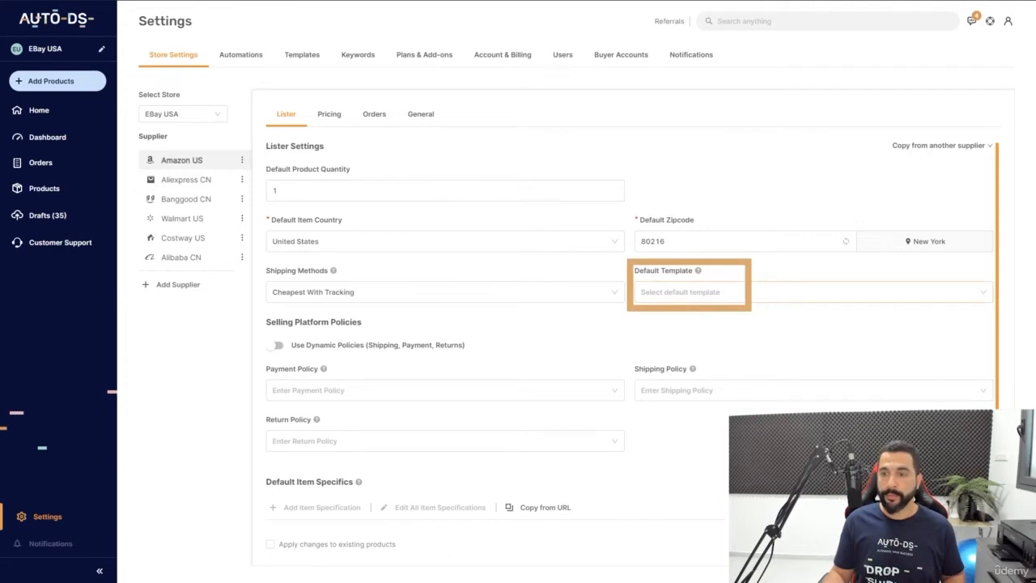
pyautogui.click(813, 292)
pyautogui.scroll(-1, 696, 397)
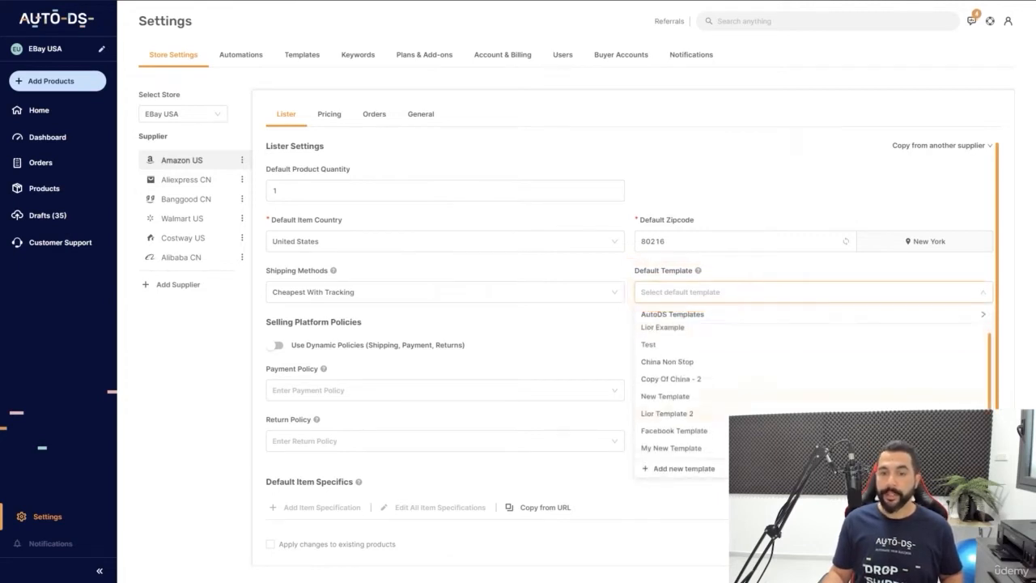
pyautogui.scroll(1, 696, 389)
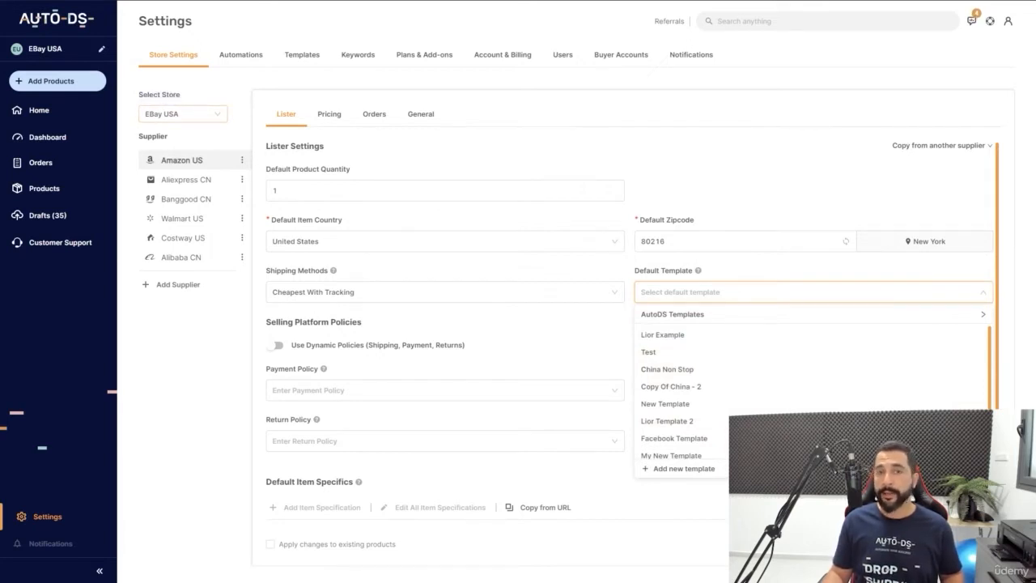
pyautogui.moveTo(673, 314)
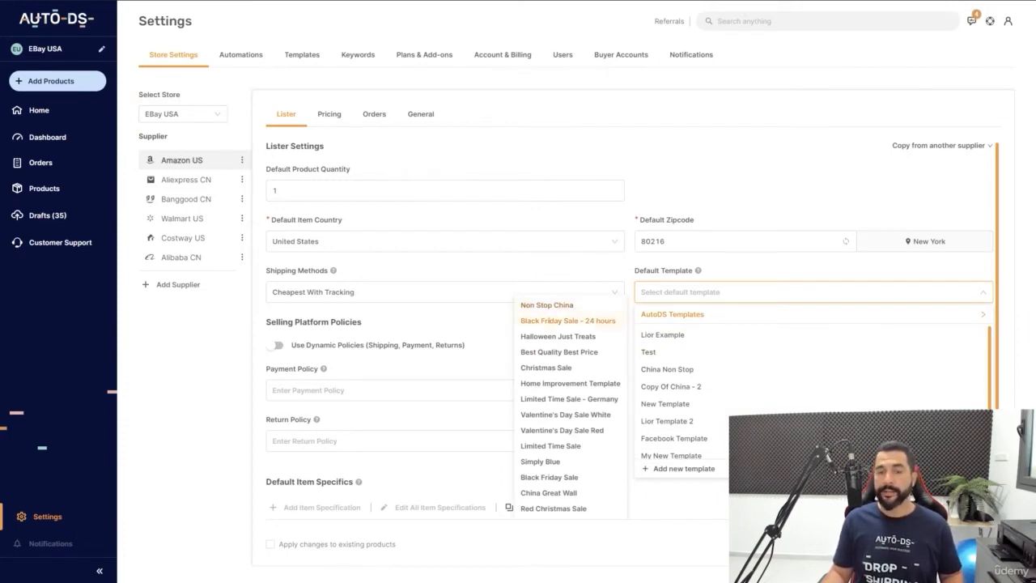
pyautogui.click(567, 321)
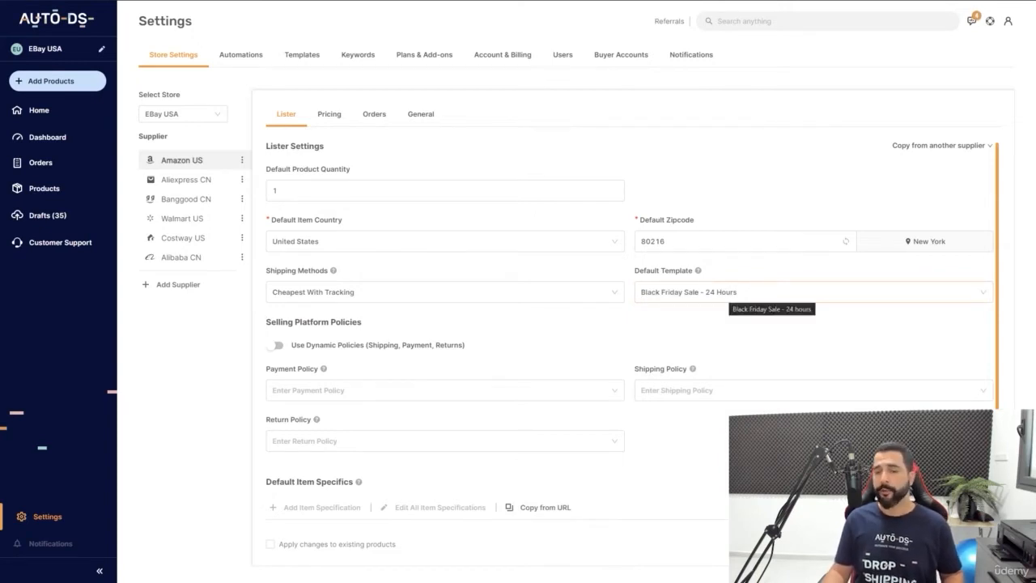
pyautogui.click(729, 292)
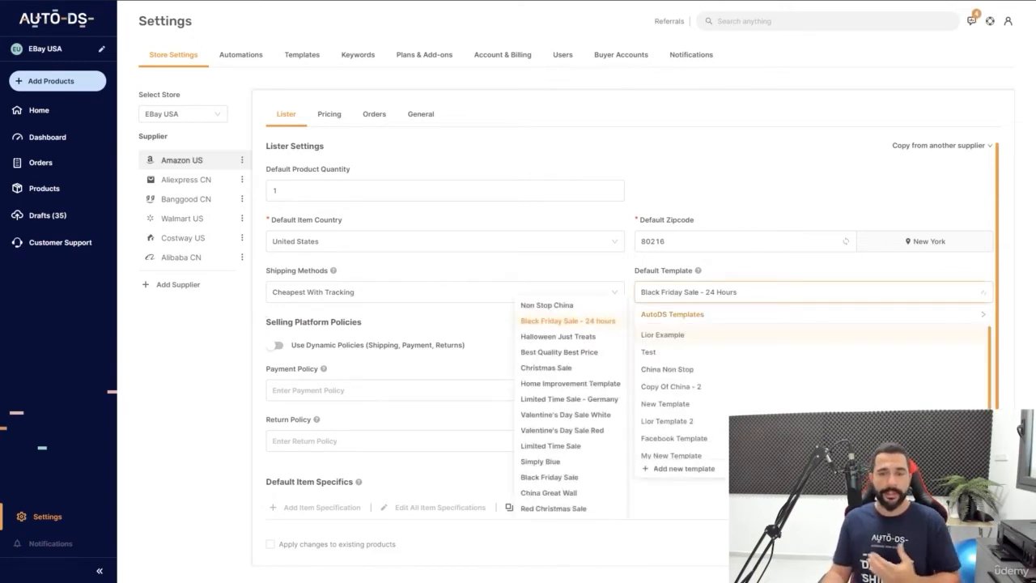
pyautogui.click(693, 271)
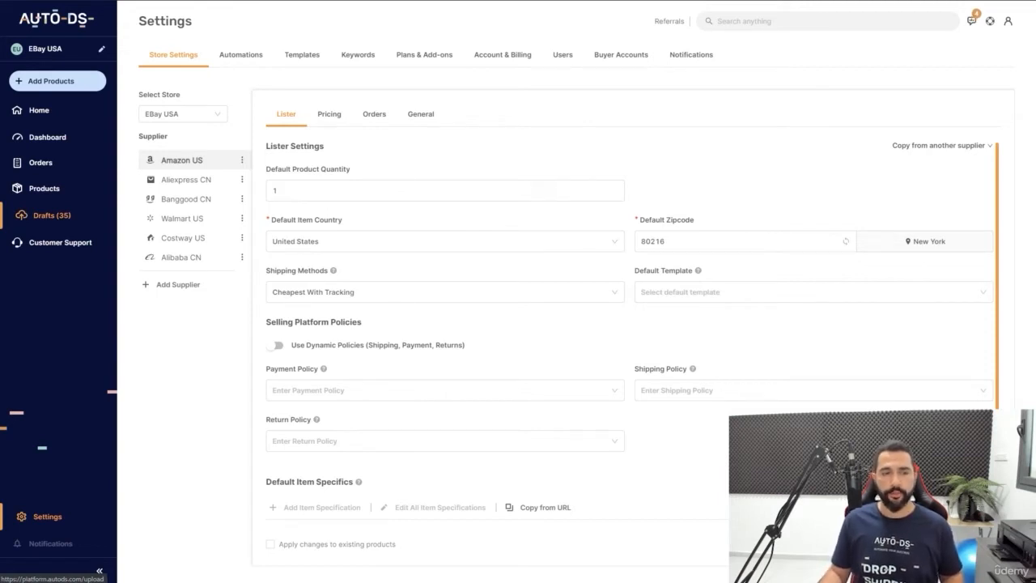
# In Drafts, show the Creative Pebble speakers draft's description and check its templates without choosing one
pyautogui.click(52, 215)
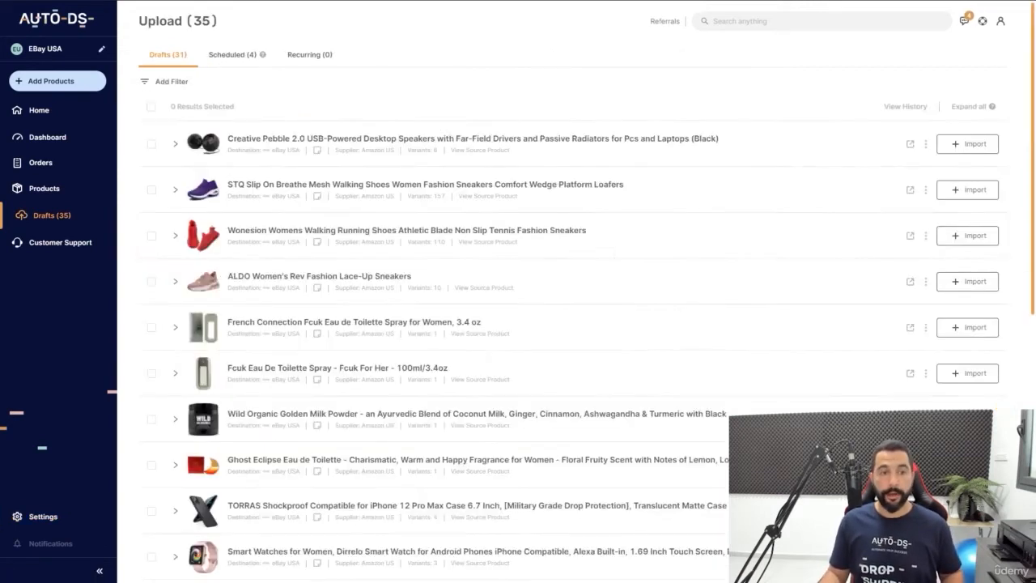
pyautogui.click(175, 144)
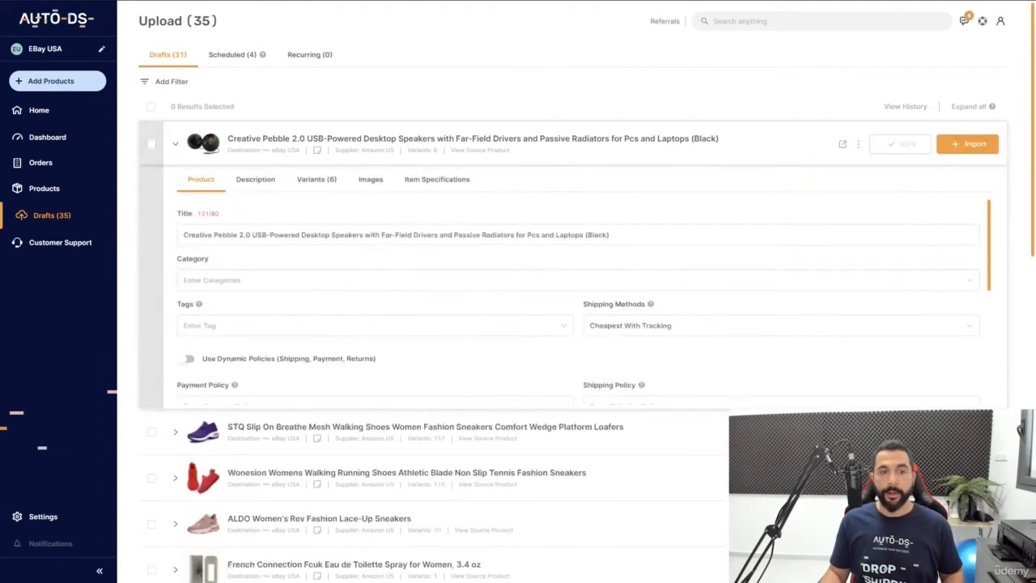
pyautogui.click(250, 180)
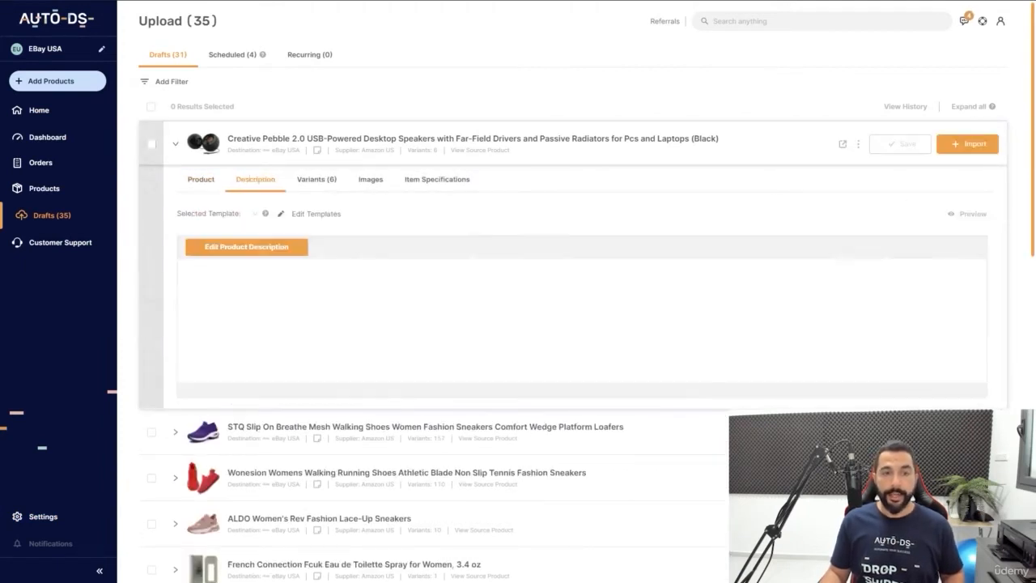
pyautogui.click(254, 213)
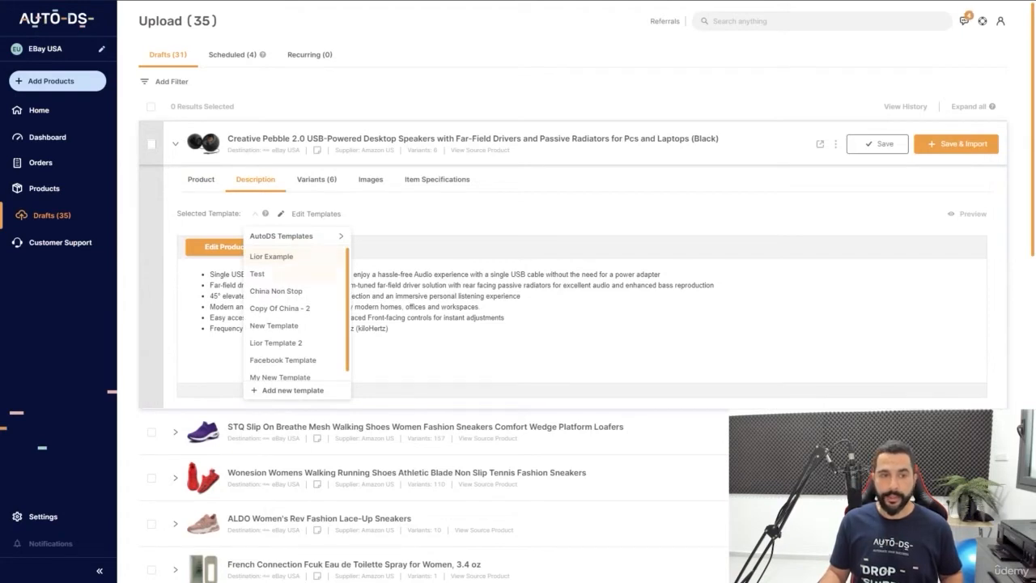
pyautogui.moveTo(282, 237)
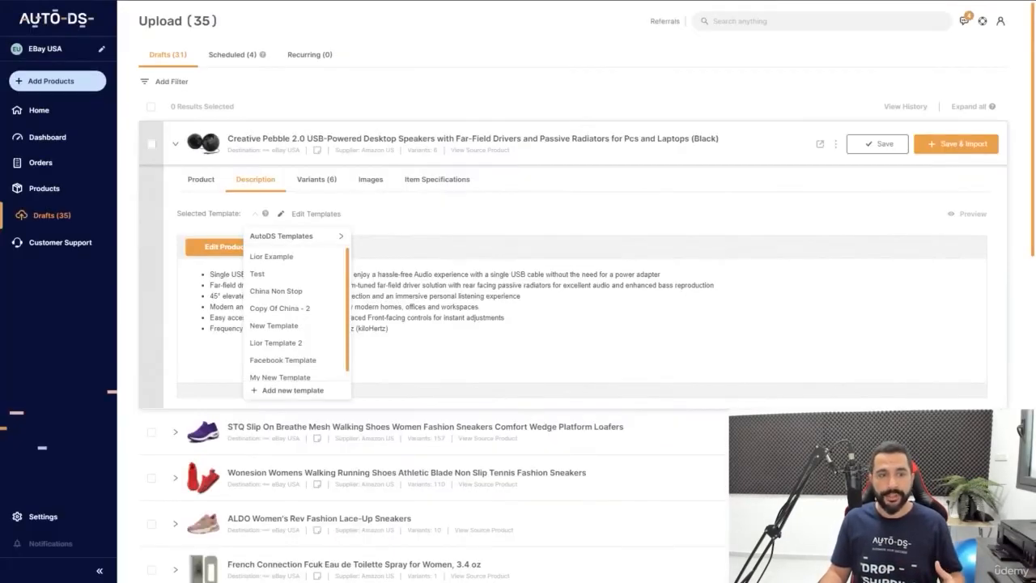
pyautogui.click(147, 107)
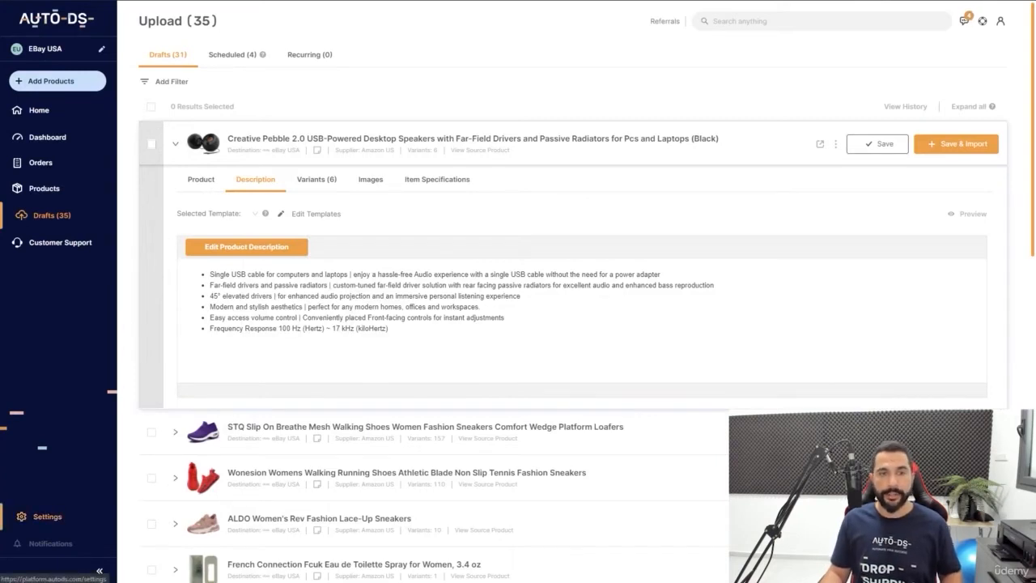
# Add a new blank listing template named 'Blank Template' under Settings > Templates > My Templates
pyautogui.click(47, 516)
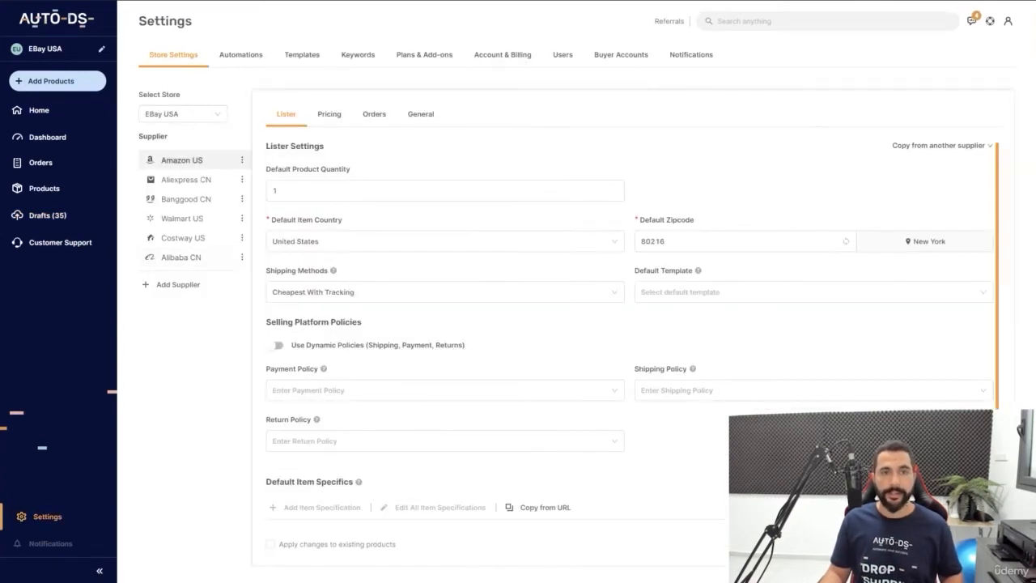
pyautogui.click(302, 55)
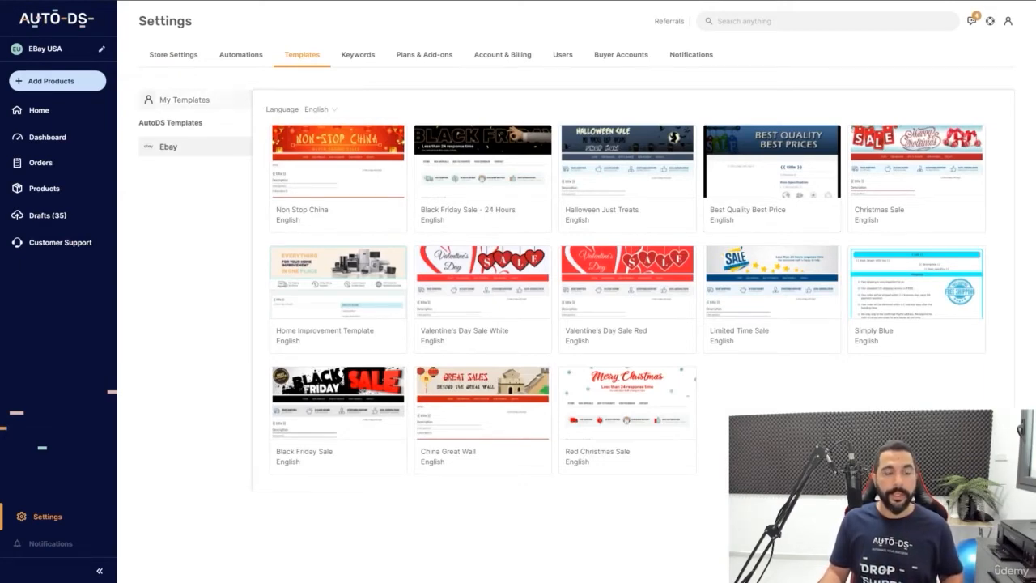
pyautogui.click(172, 100)
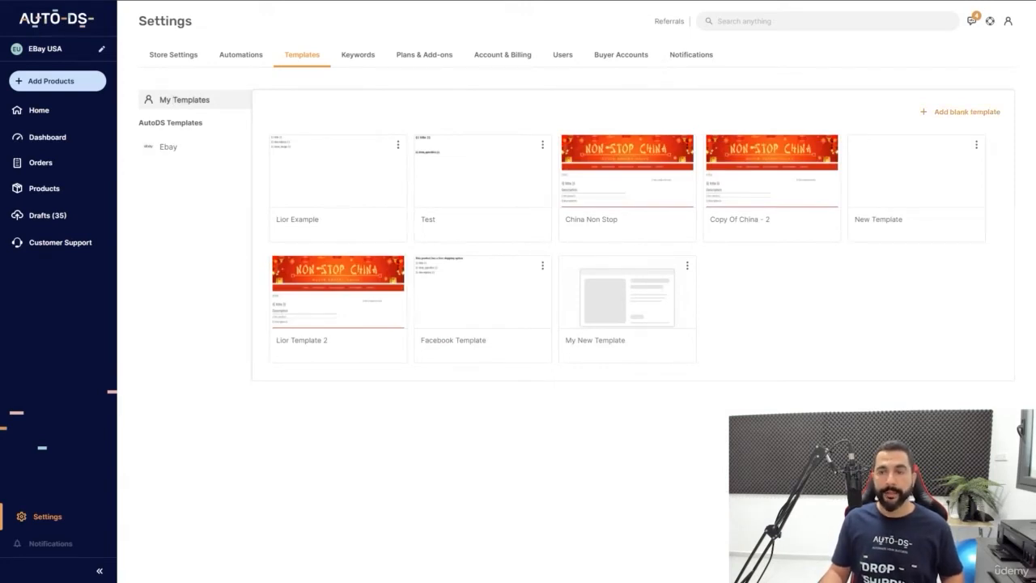
pyautogui.click(966, 112)
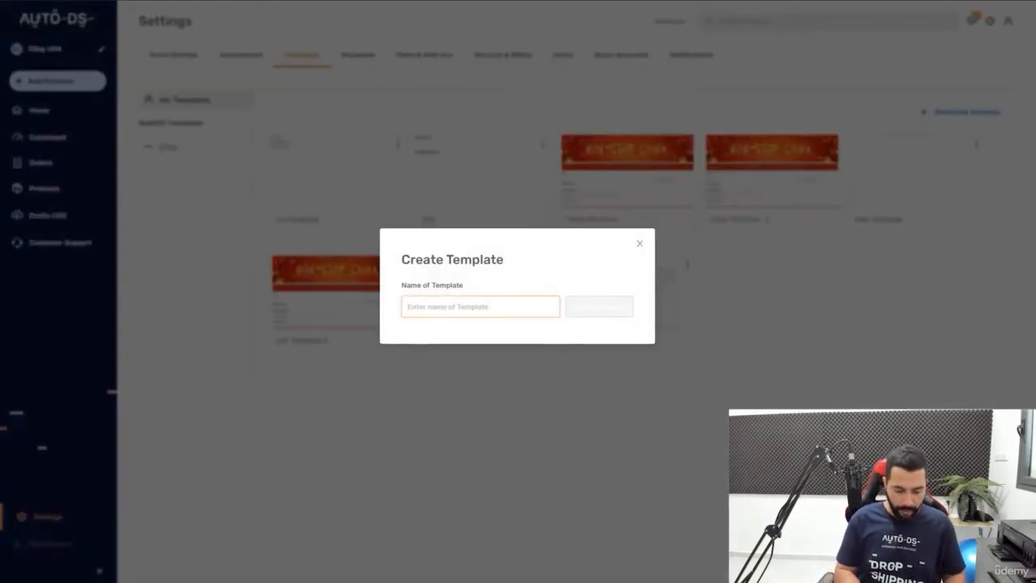
pyautogui.write('Blank Te')
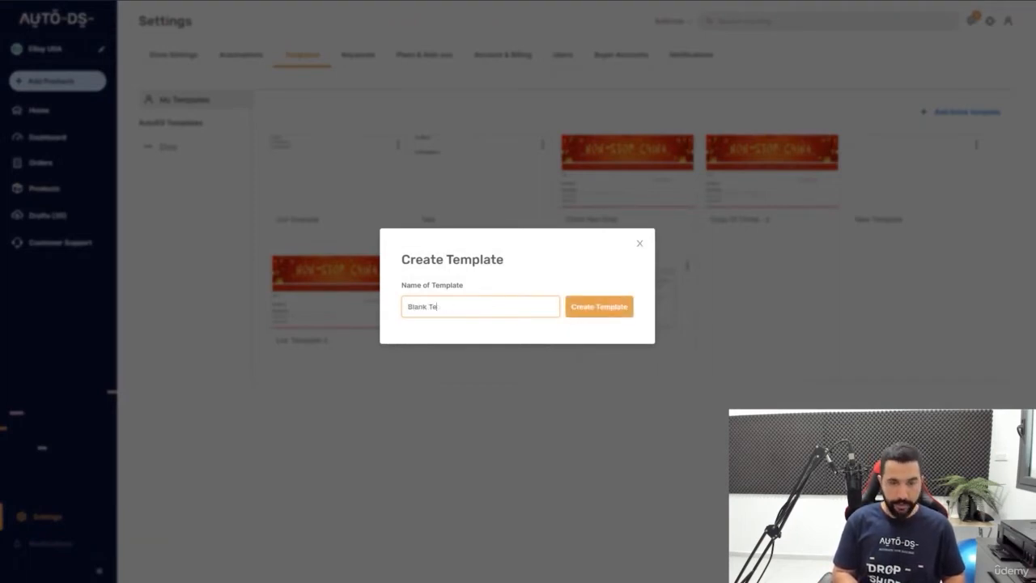
pyautogui.write('ampl')
pyautogui.write('plate')
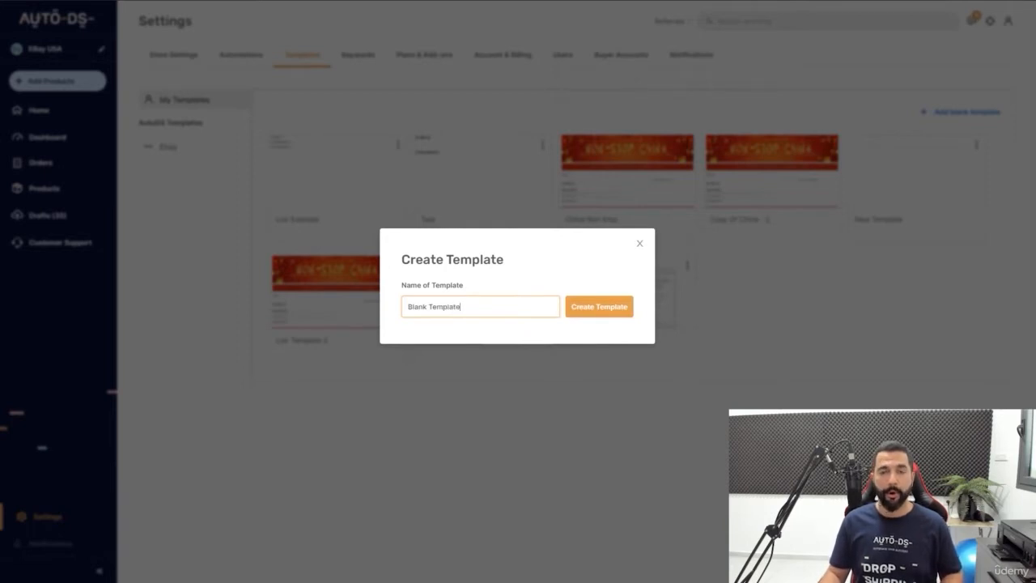
pyautogui.press('Return')
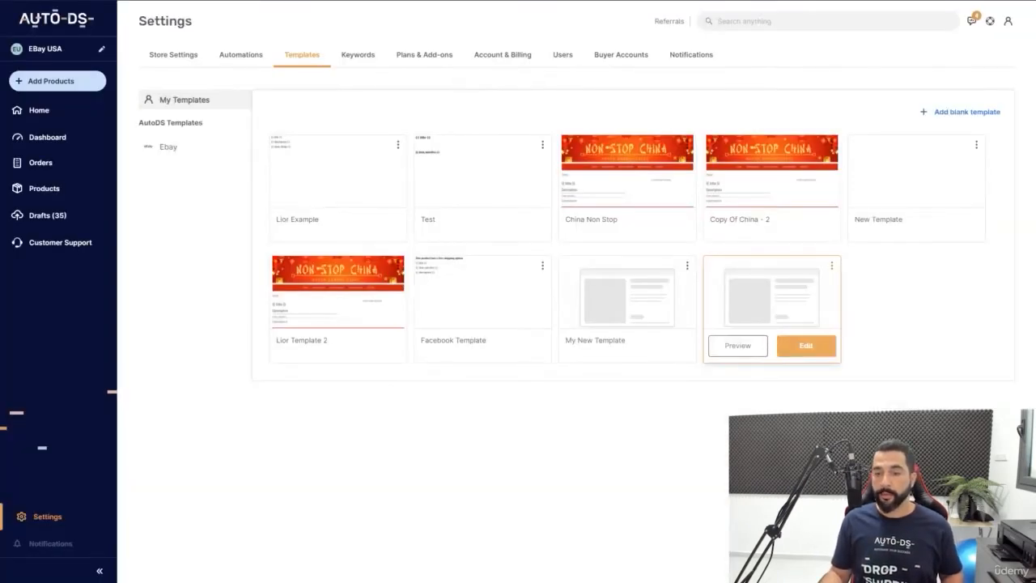
# Insert the title, description and store_name placeholders on separate lines of Blank Template
pyautogui.click(737, 346)
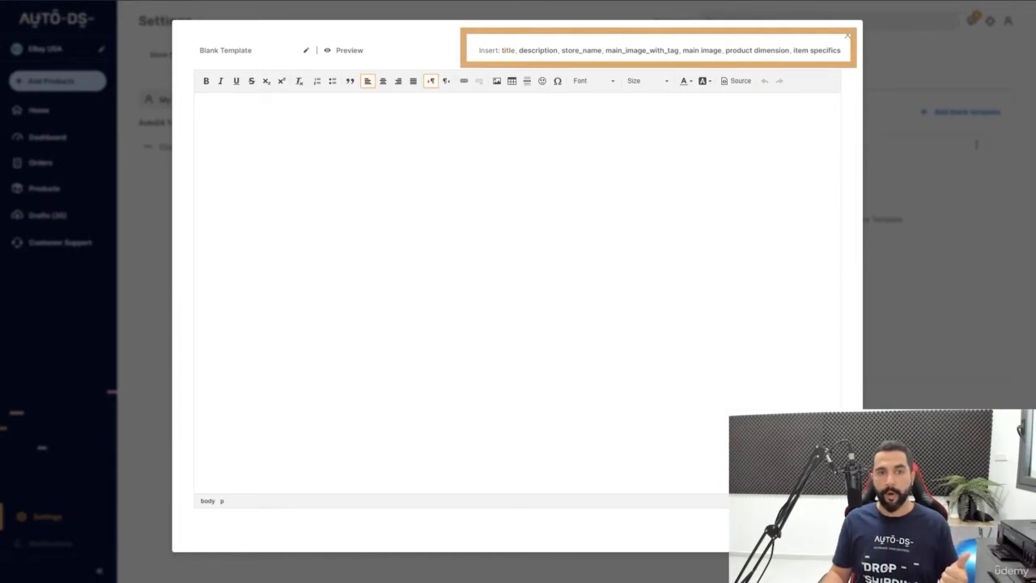
pyautogui.click(508, 50)
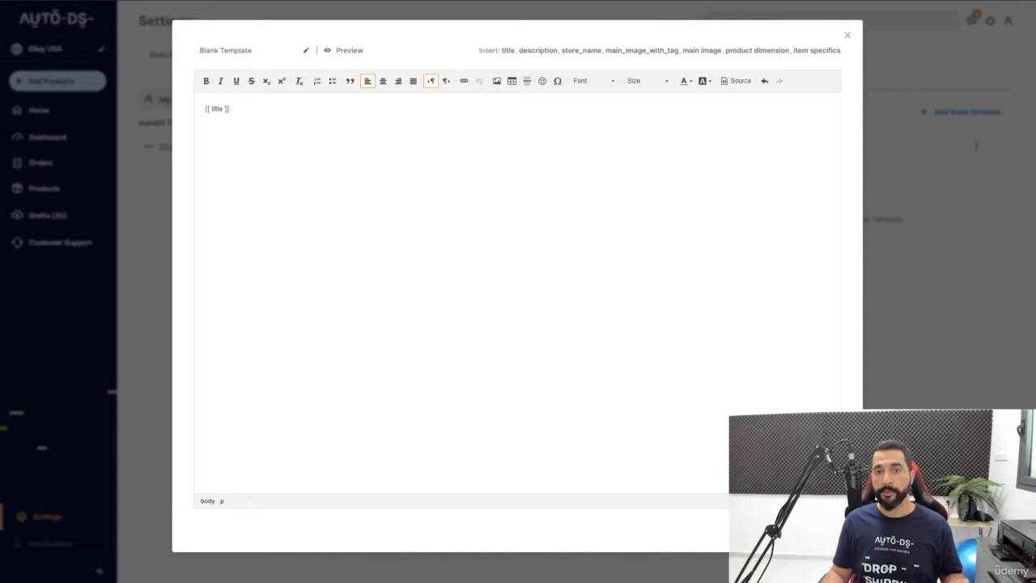
pyautogui.click(538, 50)
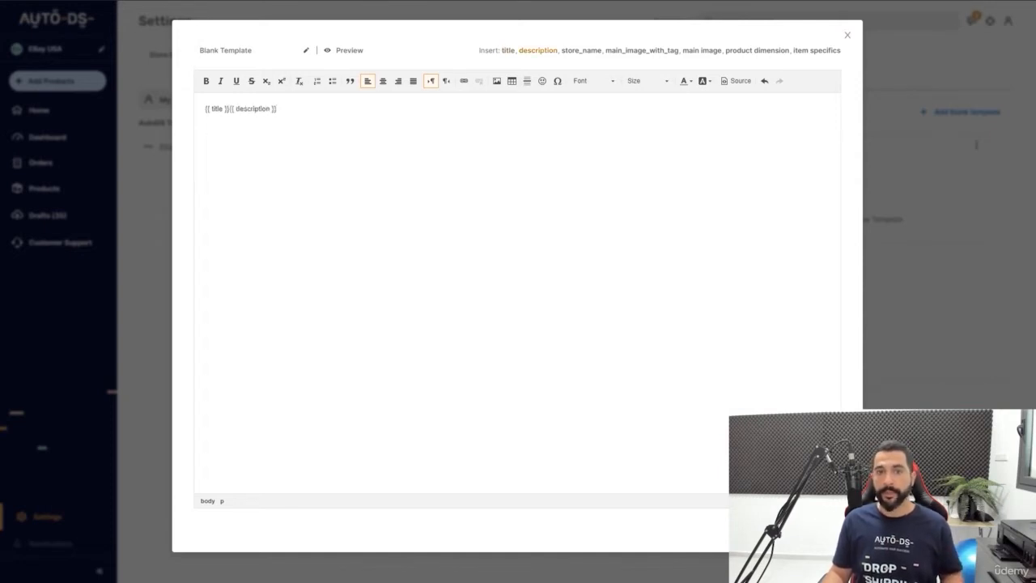
pyautogui.click(581, 50)
pyautogui.hotkey('ctrl', 'z')
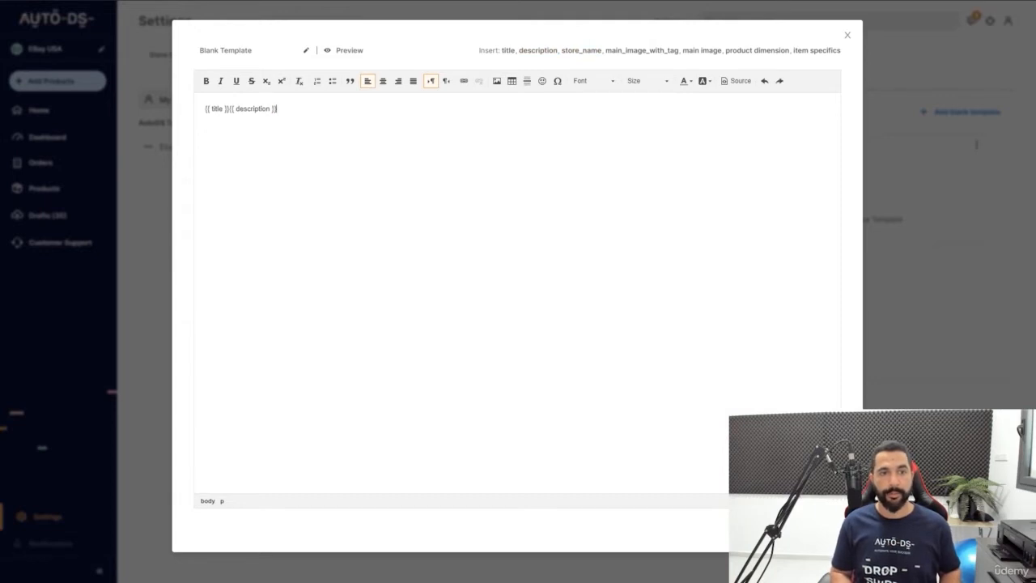
pyautogui.hotkey('ctrl', 'z')
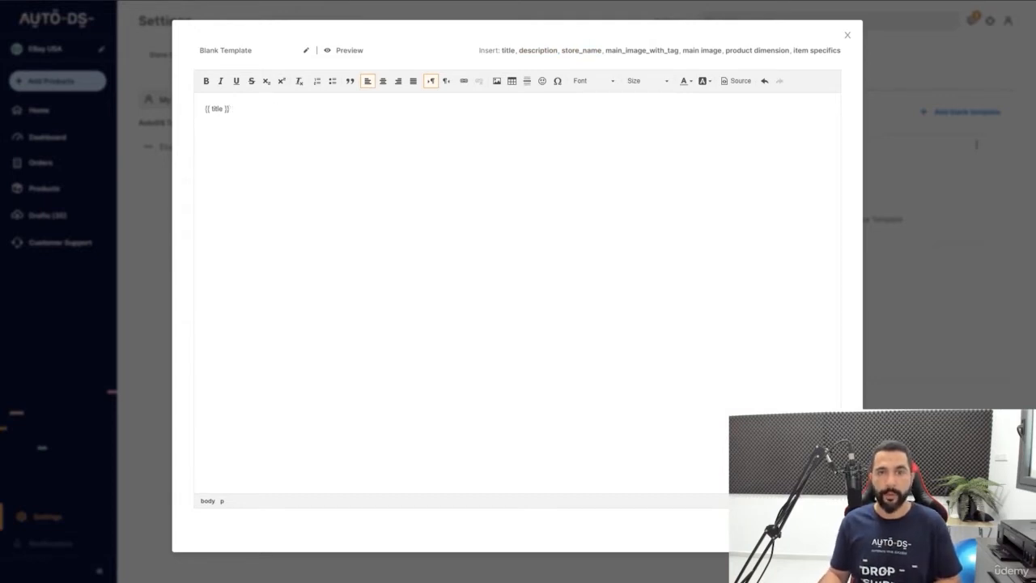
pyautogui.click(538, 50)
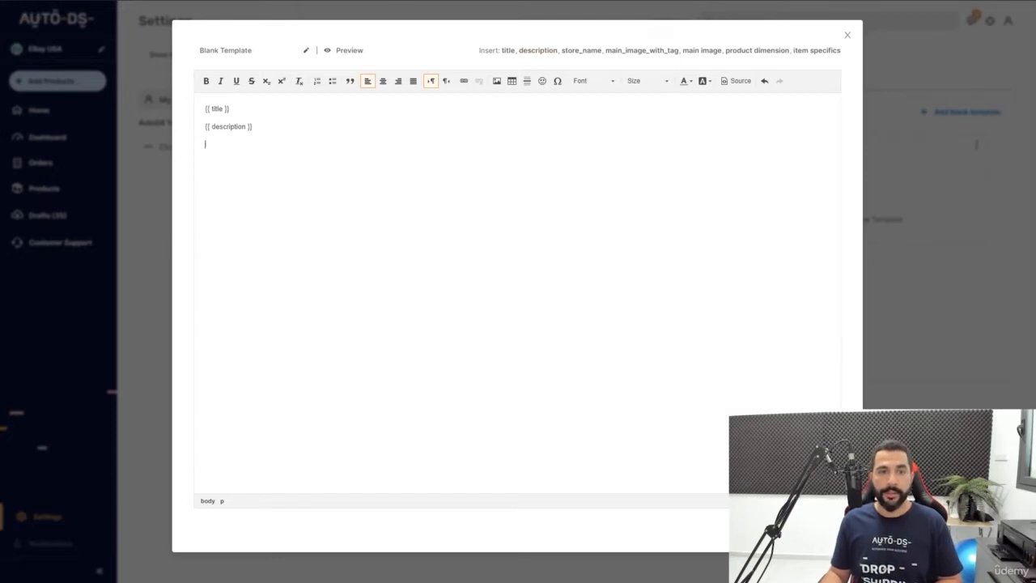
pyautogui.click(581, 51)
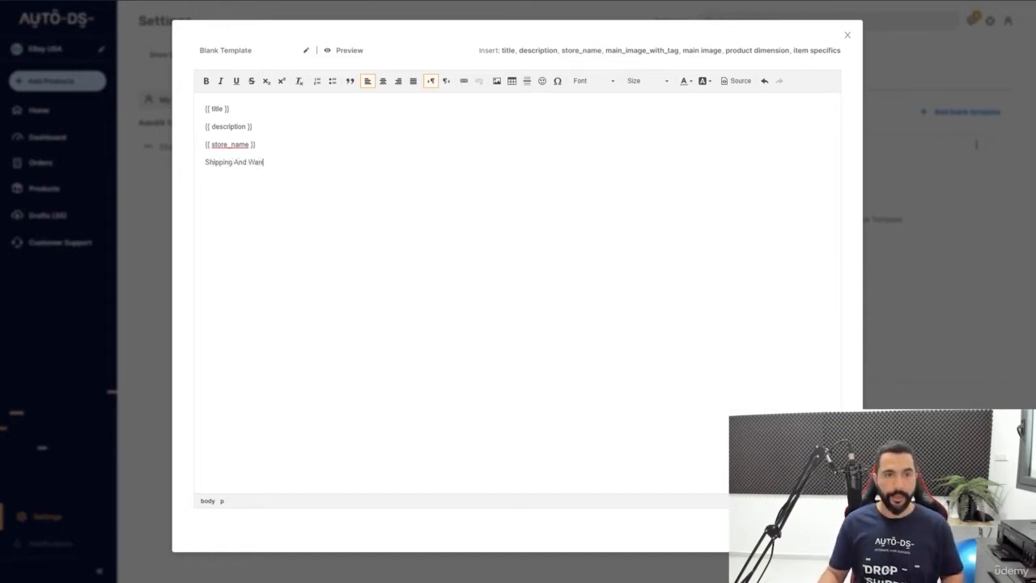
# Make the 'Shipping And Warranty' heading bold at the default font size and preview the template
pyautogui.moveTo(276, 162); pyautogui.dragTo(204, 162)
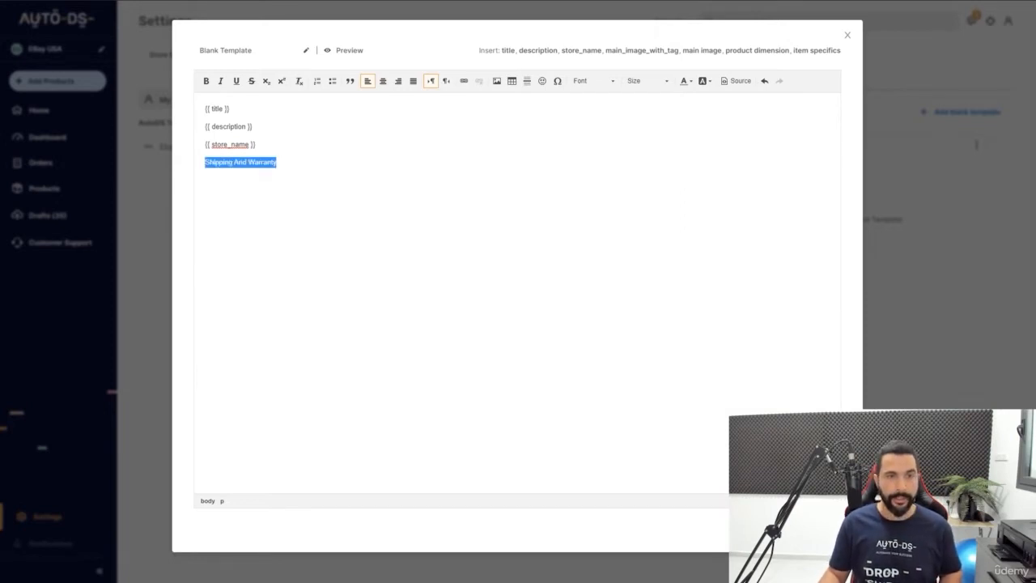
pyautogui.hotkey('ctrl', 'b')
pyautogui.hotkey('shift', 'Home')
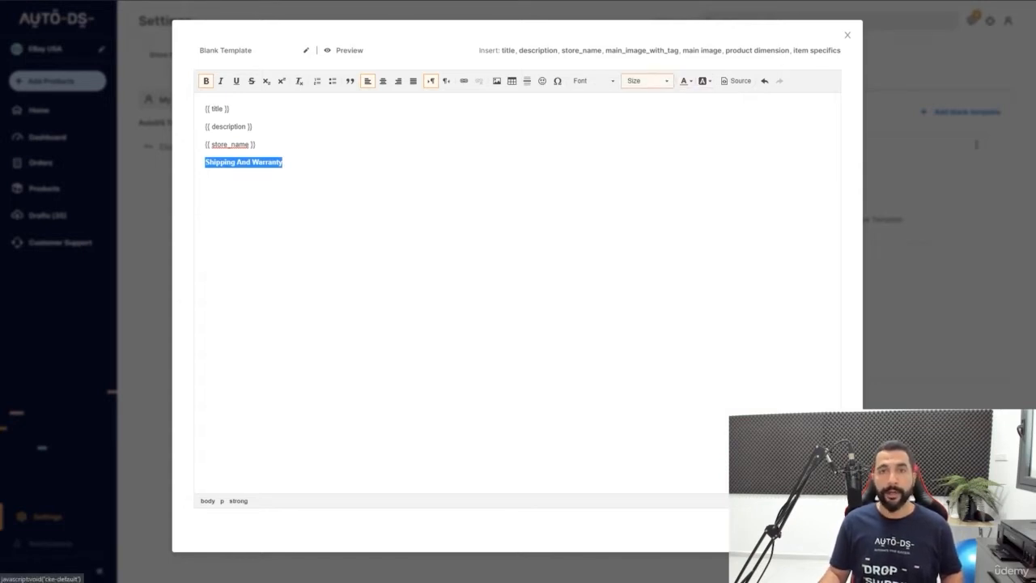
pyautogui.click(646, 80)
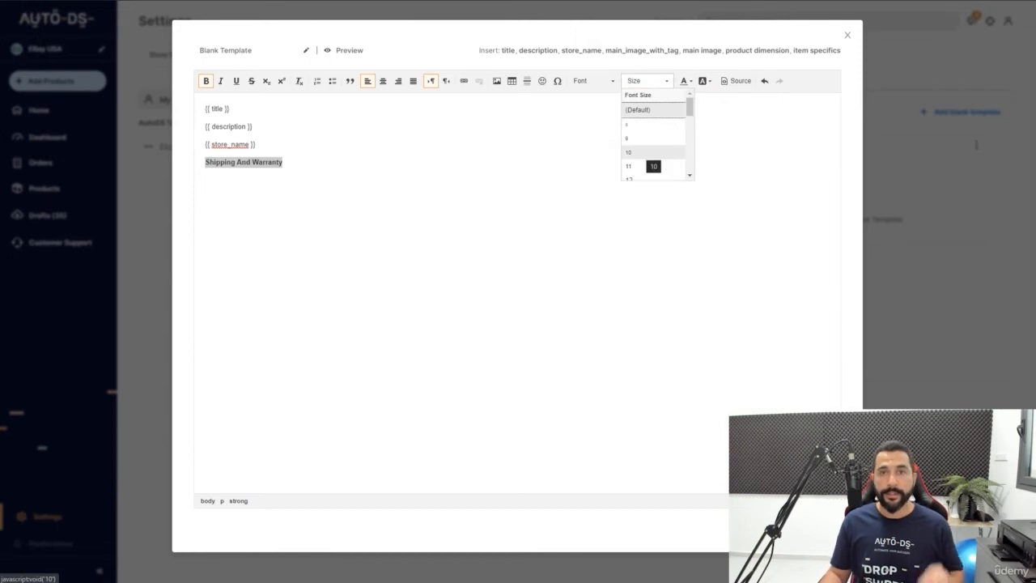
pyautogui.click(638, 110)
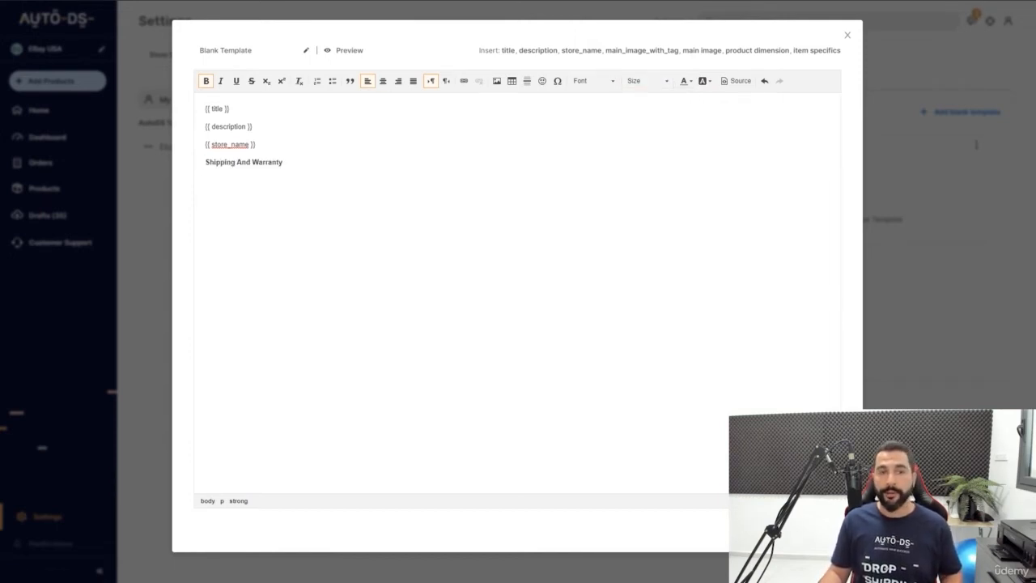
pyautogui.click(349, 50)
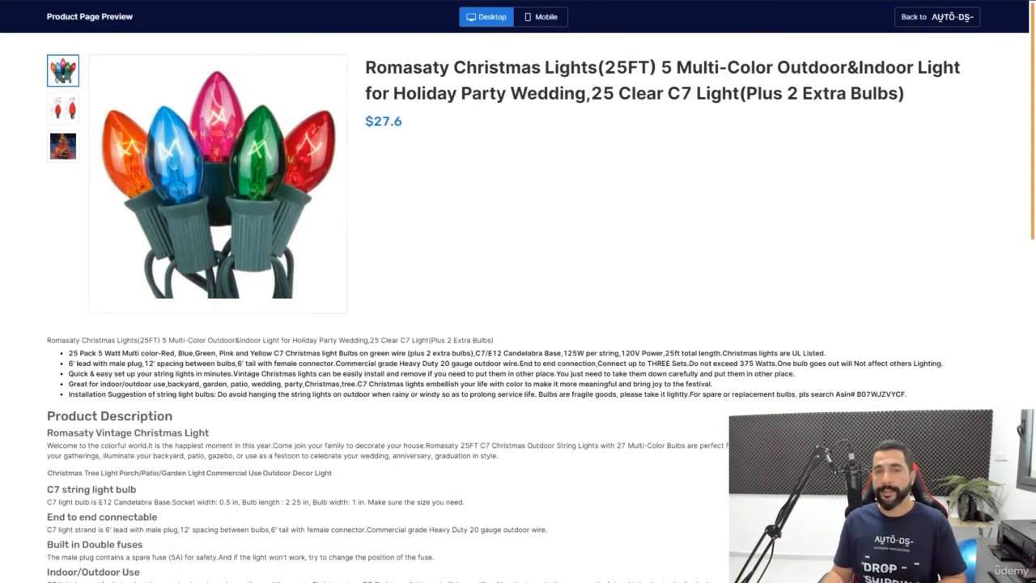
# Scroll through the Blank Template product page preview
pyautogui.scroll(-2, 518, 291)
pyautogui.scroll(-5, 518, 292)
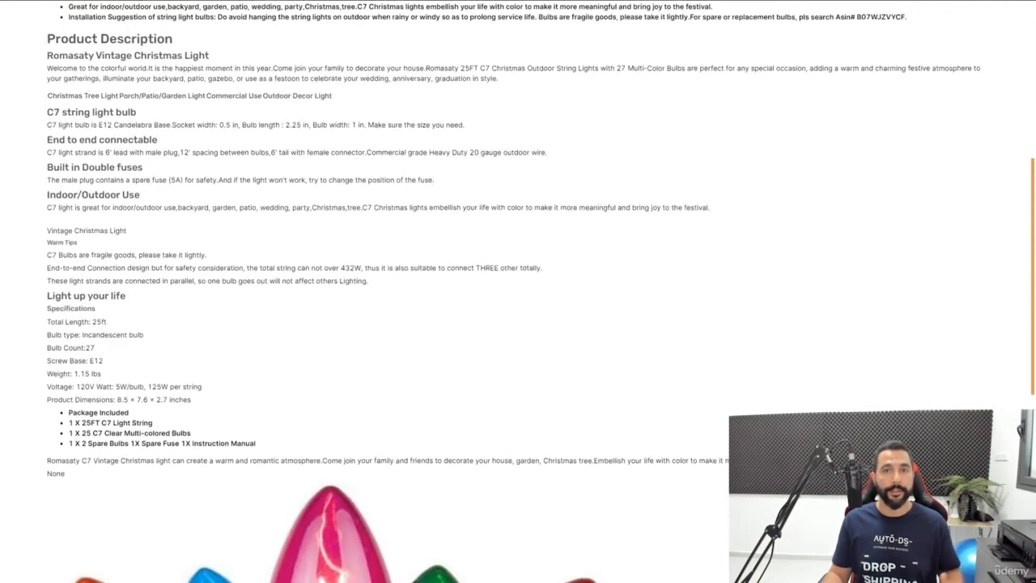
pyautogui.scroll(-5, 518, 292)
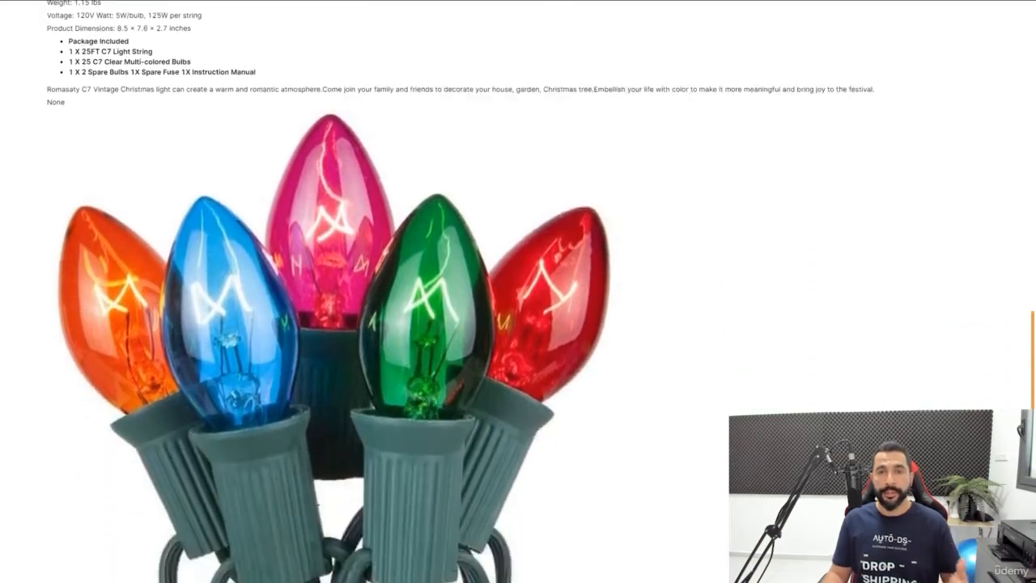
pyautogui.scroll(3, 518, 291)
pyautogui.scroll(8, 518, 292)
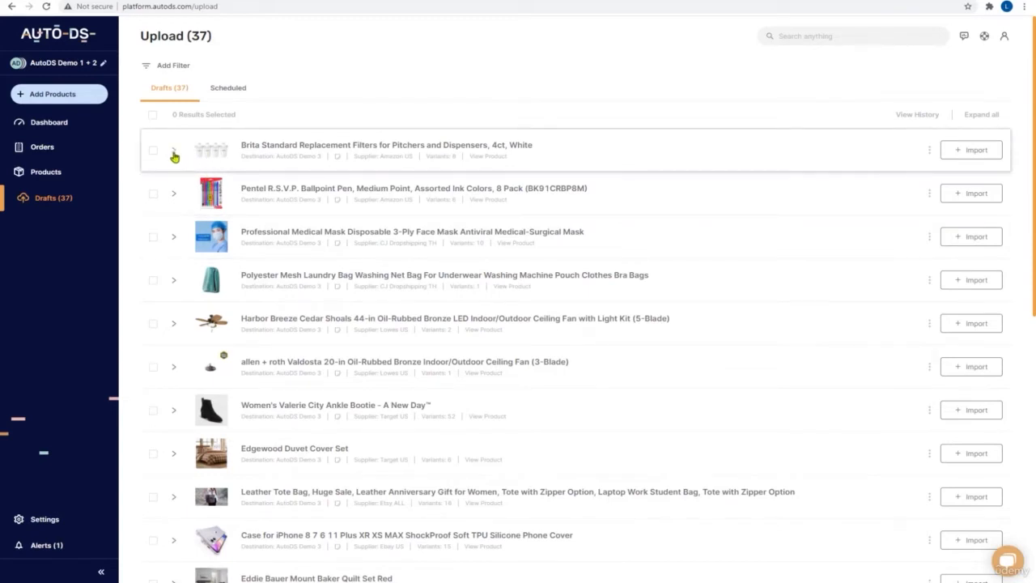
# Expand the Brita replacement filters draft and review its Product tab details
pyautogui.click(212, 157)
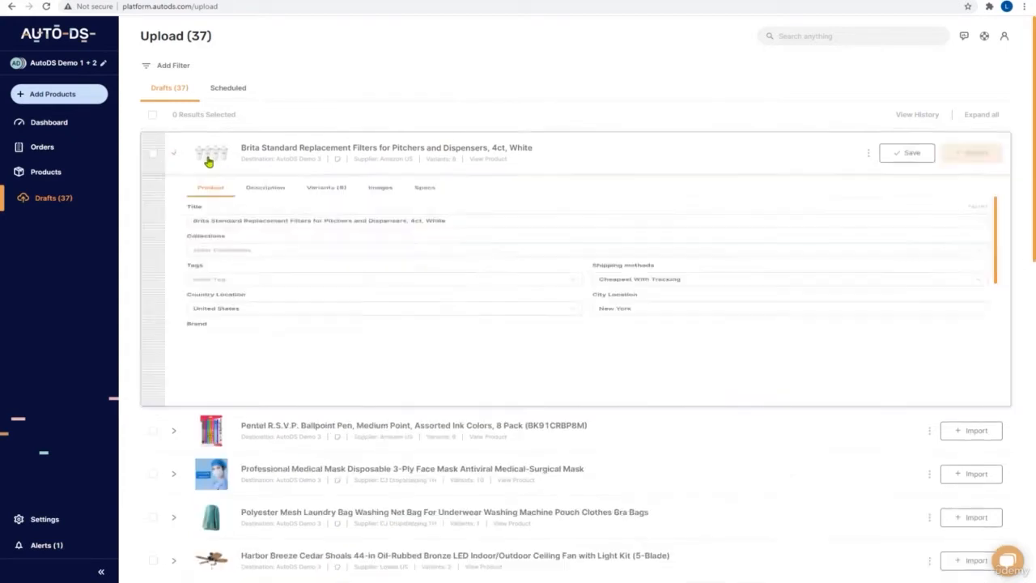
pyautogui.scroll(-2, 254, 277)
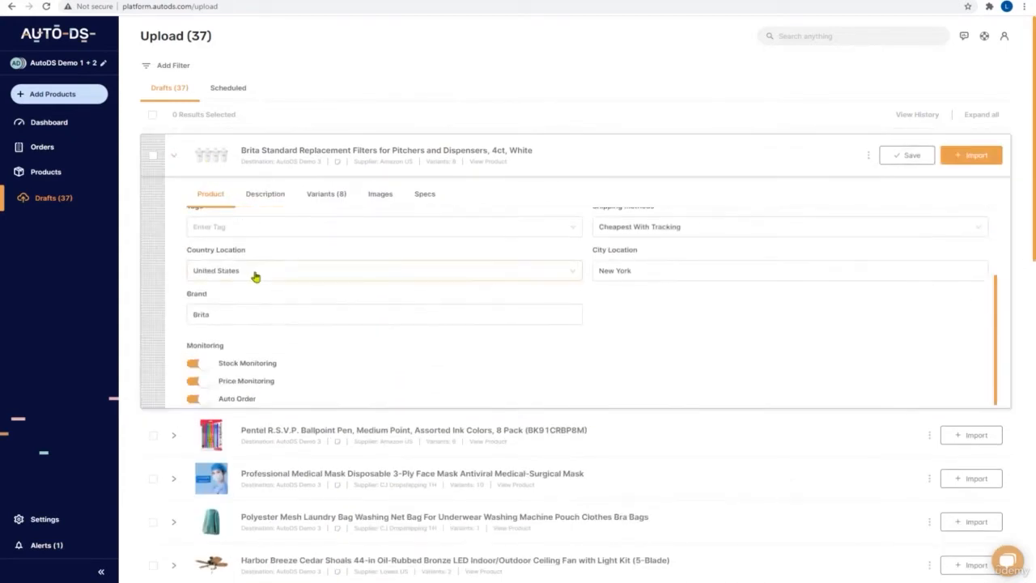
pyautogui.scroll(2, 255, 276)
pyautogui.scroll(-1, 259, 272)
pyautogui.scroll(1, 255, 263)
pyautogui.click(254, 241)
pyautogui.scroll(-1, 272, 251)
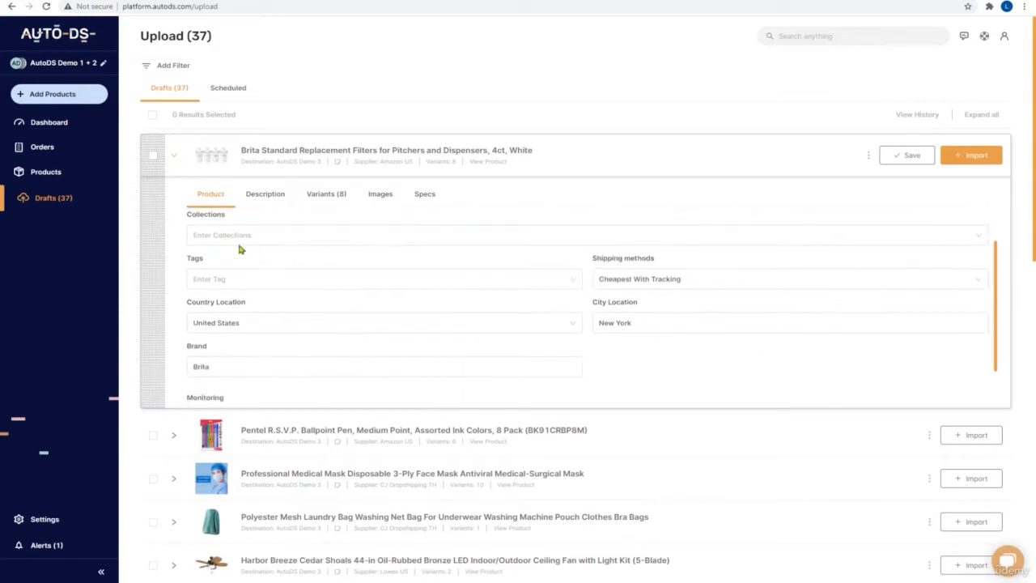
pyautogui.scroll(-1, 258, 304)
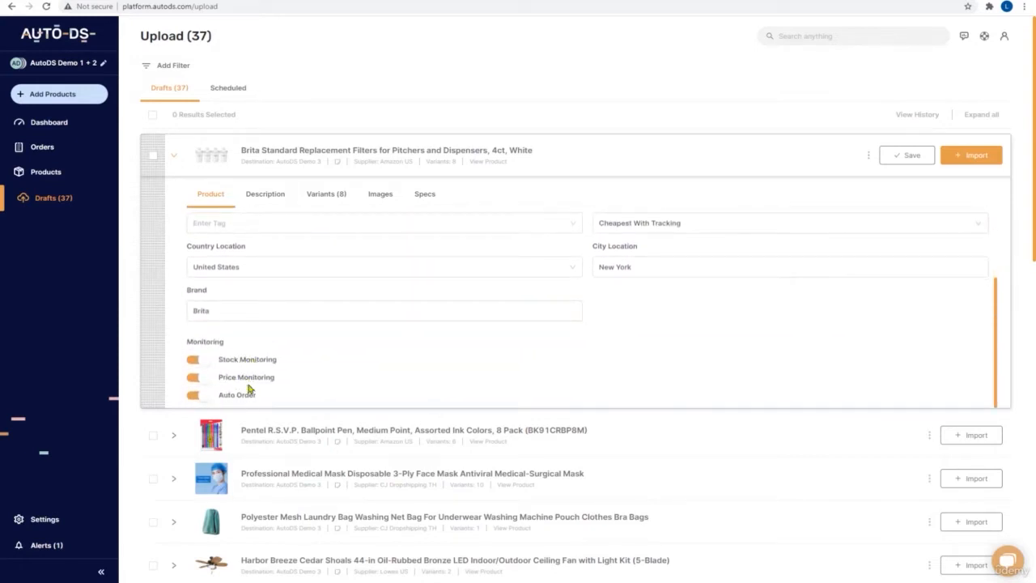
pyautogui.scroll(2, 587, 299)
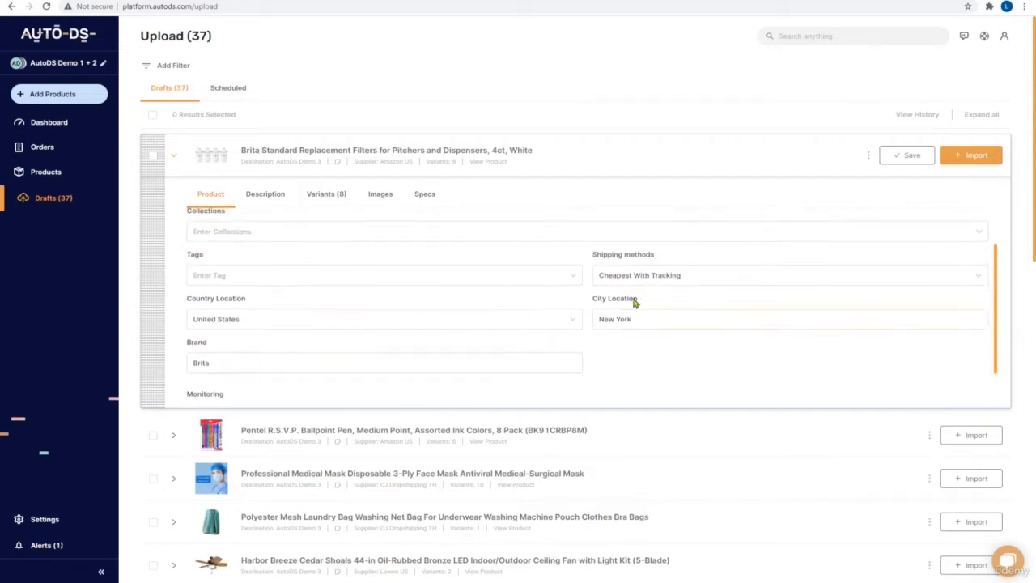
# Review the Brita draft's description, variants, images and specs (Design Filters, Size 4ct), then save
pyautogui.click(263, 198)
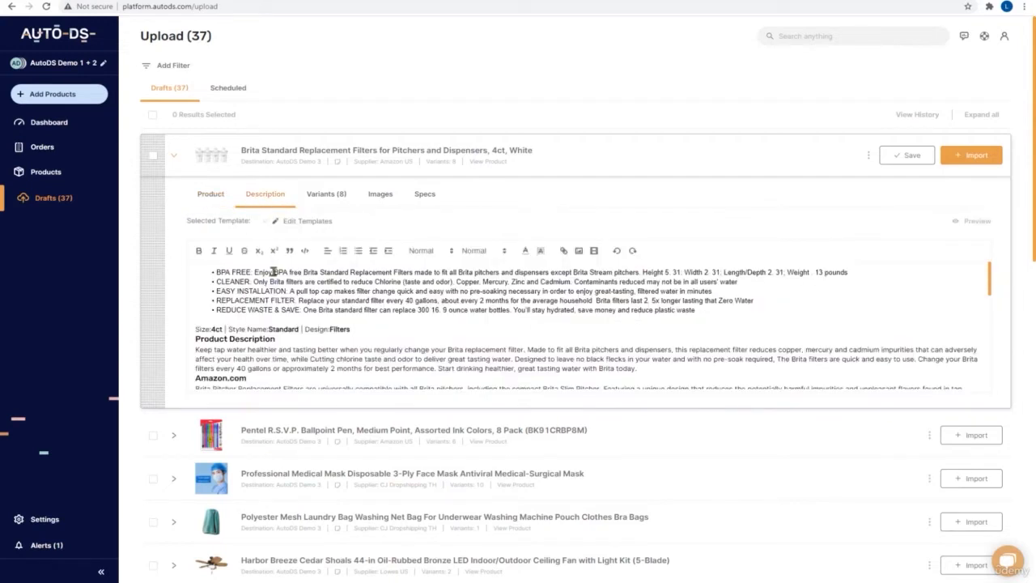
pyautogui.moveTo(265, 282); pyautogui.dragTo(345, 329)
pyautogui.click(326, 197)
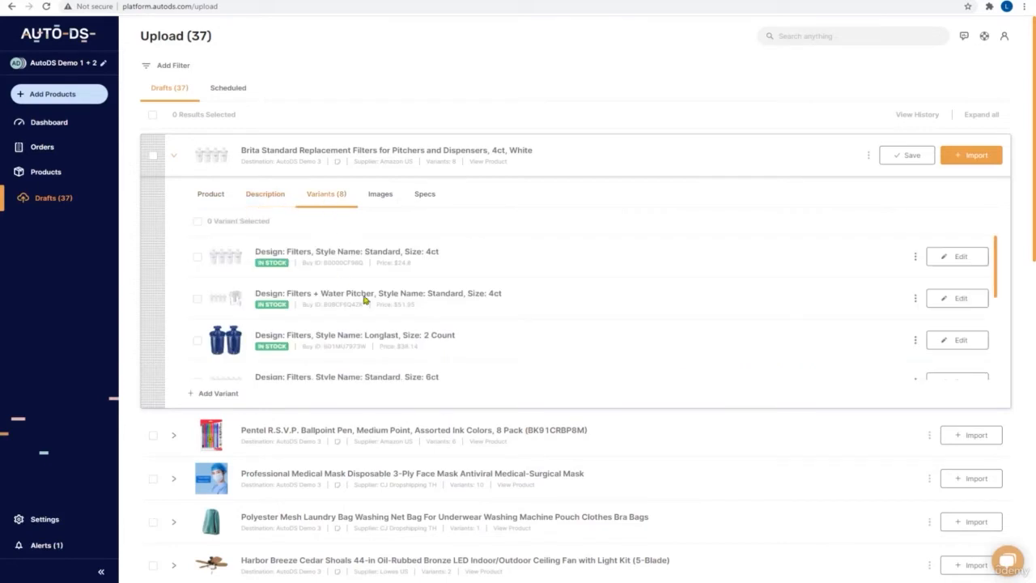
pyautogui.click(379, 194)
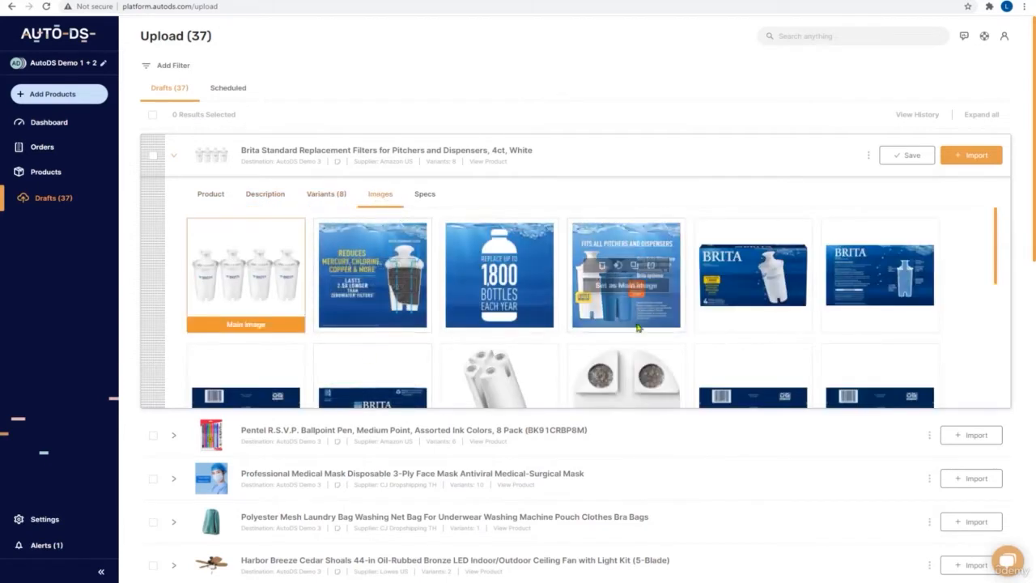
pyautogui.click(426, 197)
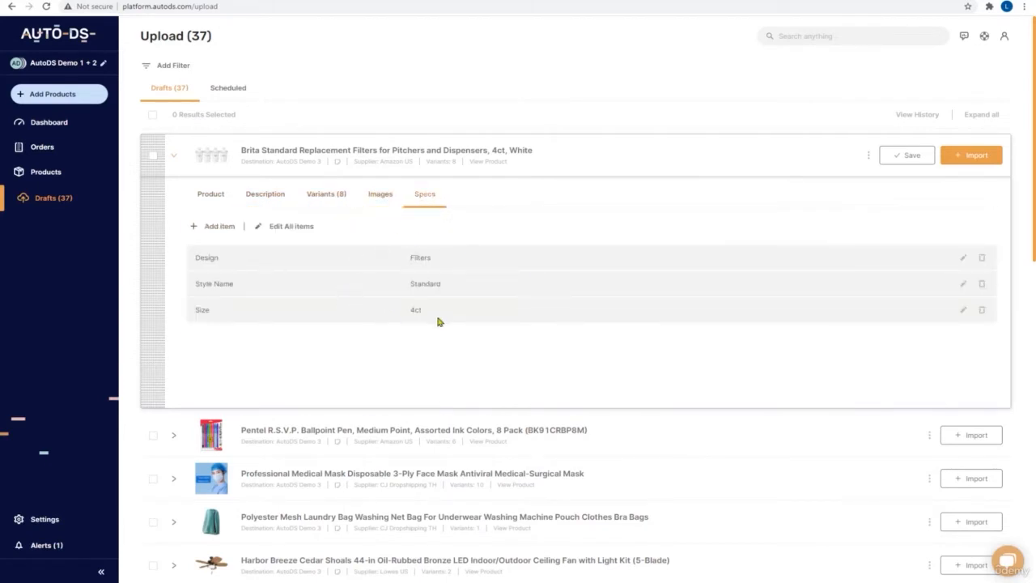
pyautogui.click(914, 156)
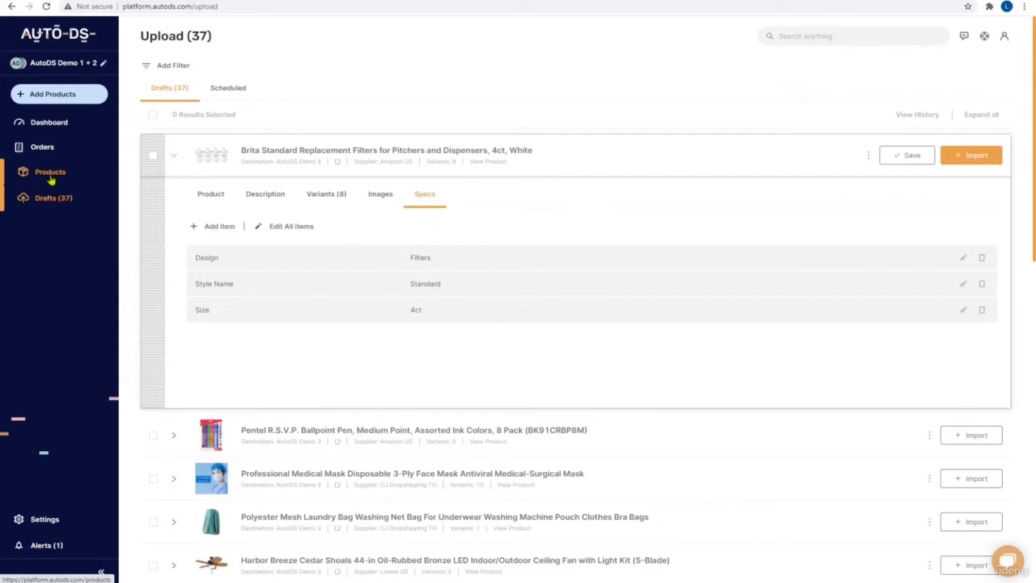
# Select the Brita filter, medical mask and allen + roth fan drafts for bulk editing
pyautogui.click(378, 166)
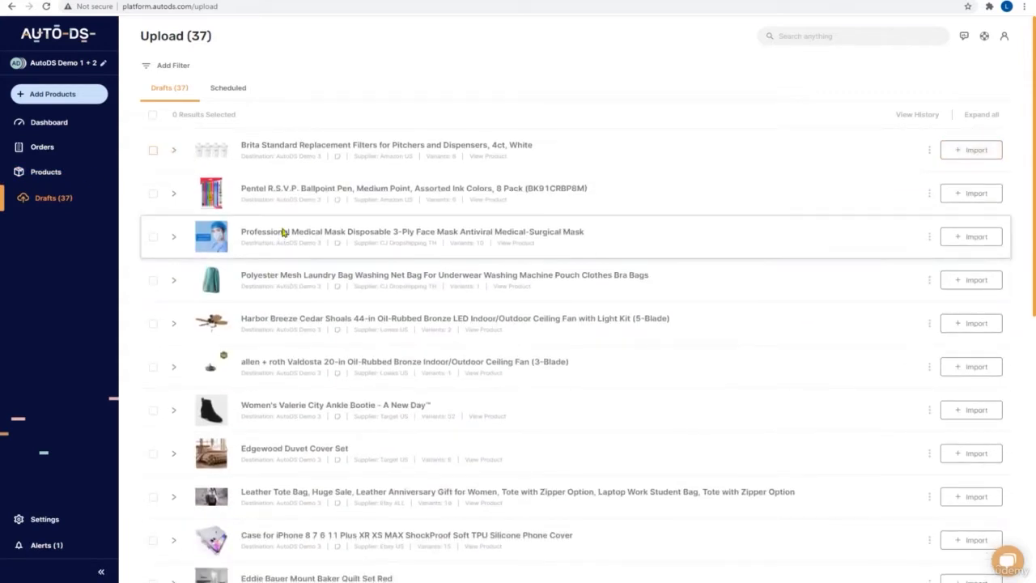
pyautogui.scroll(-1, 278, 270)
pyautogui.scroll(1, 174, 223)
pyautogui.click(153, 149)
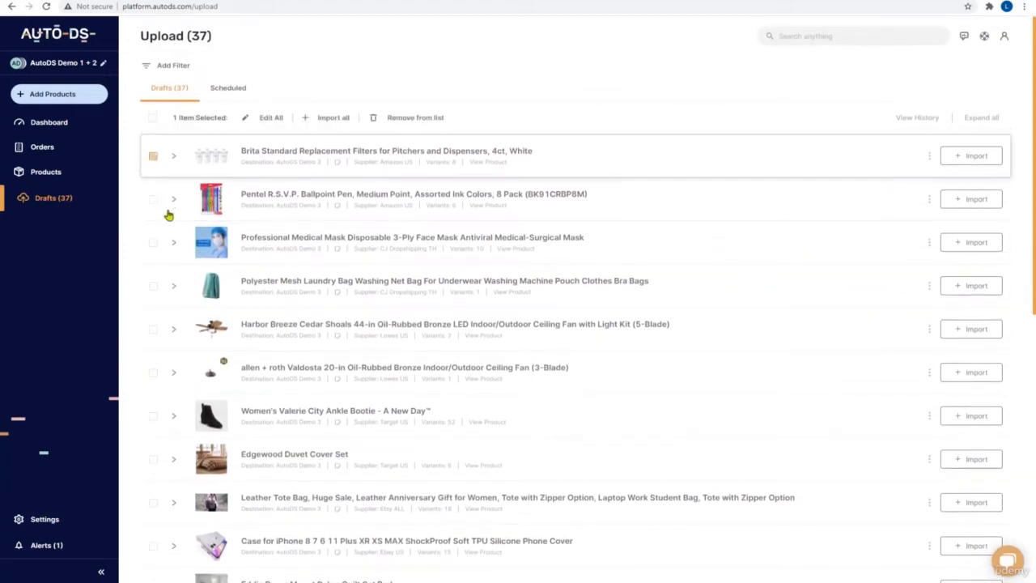
pyautogui.click(154, 245)
pyautogui.click(153, 373)
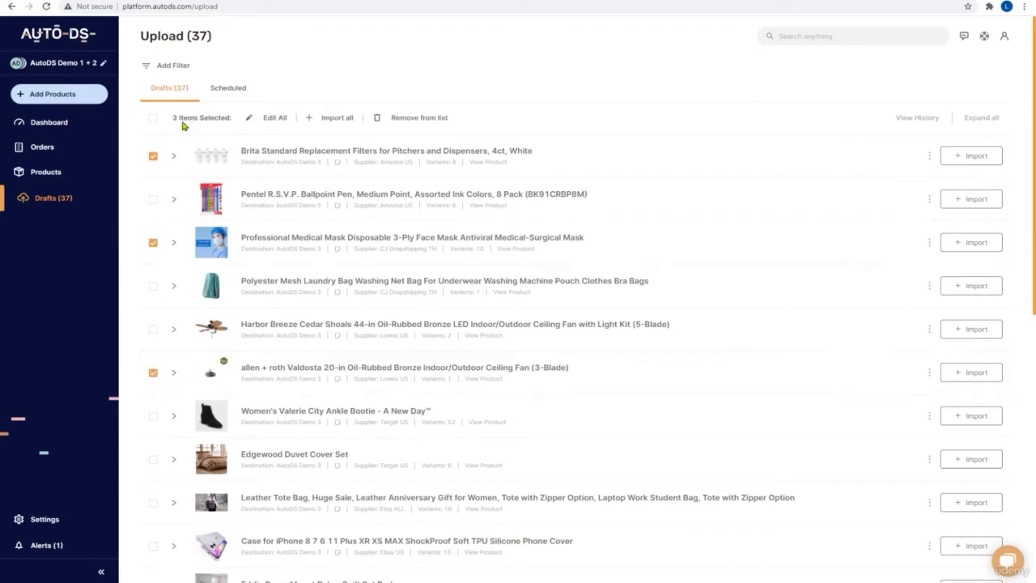
pyautogui.click(272, 122)
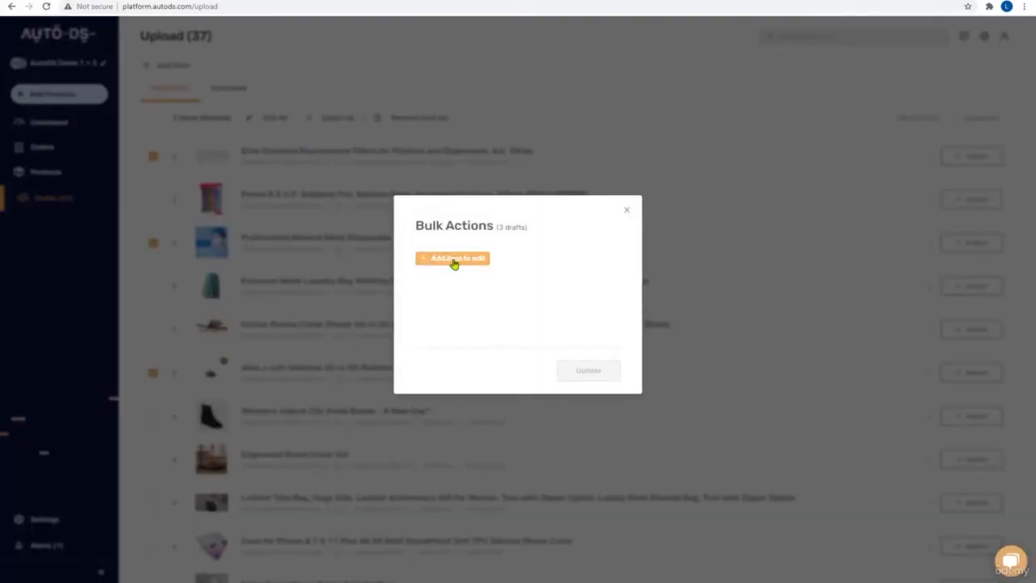
# Bulk edit the Tags field, creating a new 'Hygiene' tag and applying it to all three drafts
pyautogui.click(456, 263)
pyautogui.scroll(-1, 476, 339)
pyautogui.scroll(-3, 476, 337)
pyautogui.scroll(5, 466, 310)
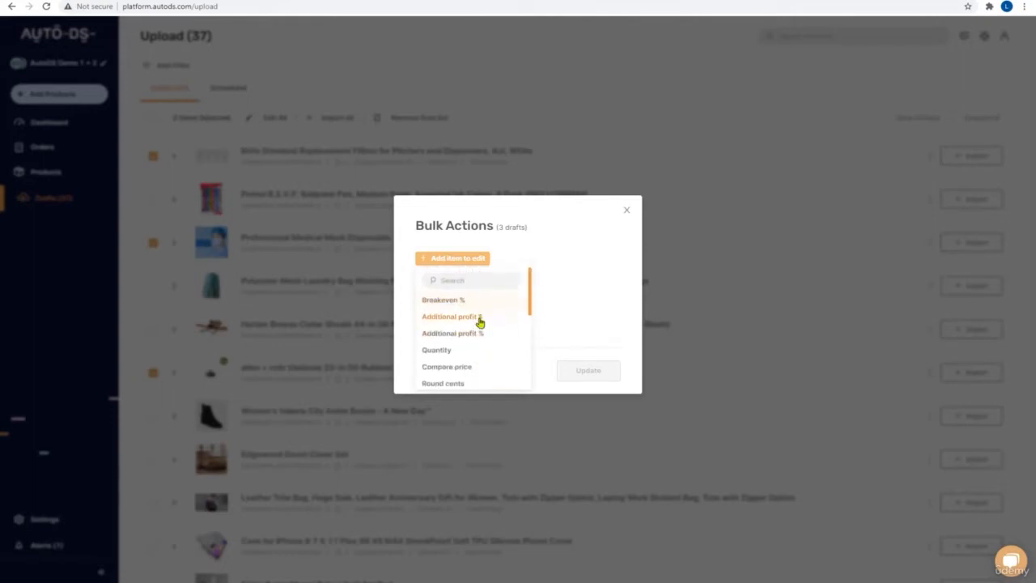
pyautogui.scroll(-1, 470, 326)
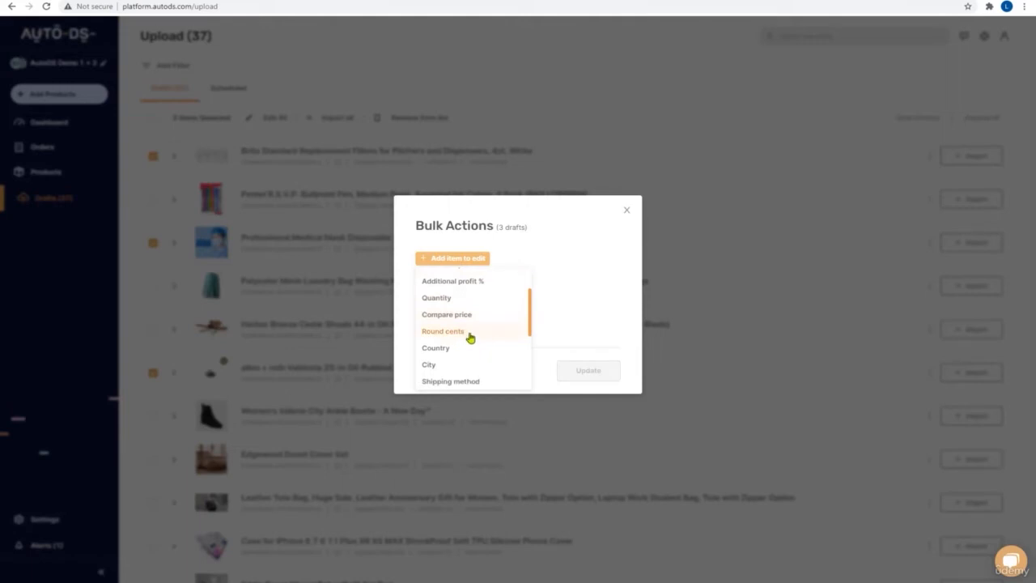
pyautogui.scroll(-3, 470, 337)
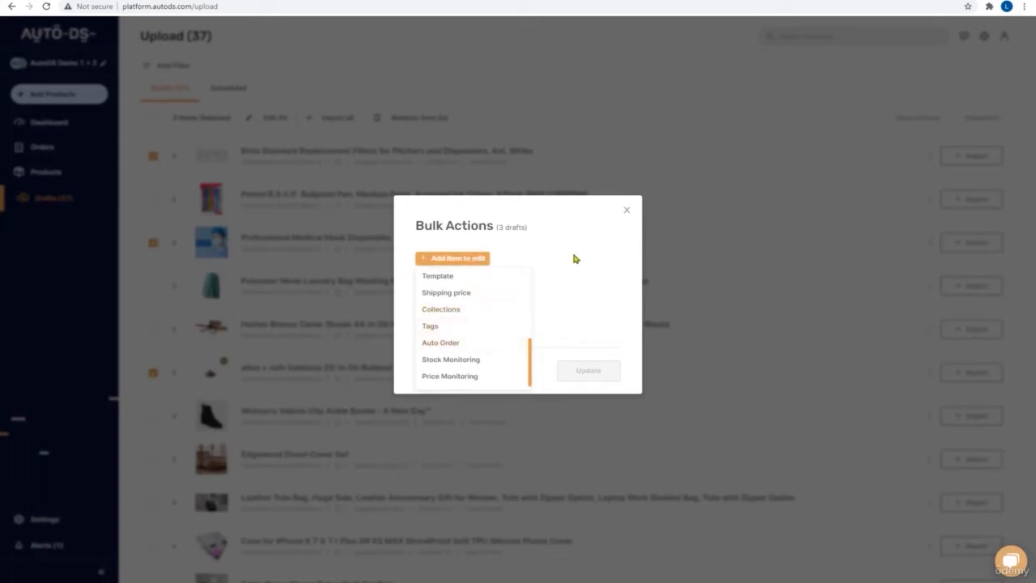
pyautogui.click(434, 327)
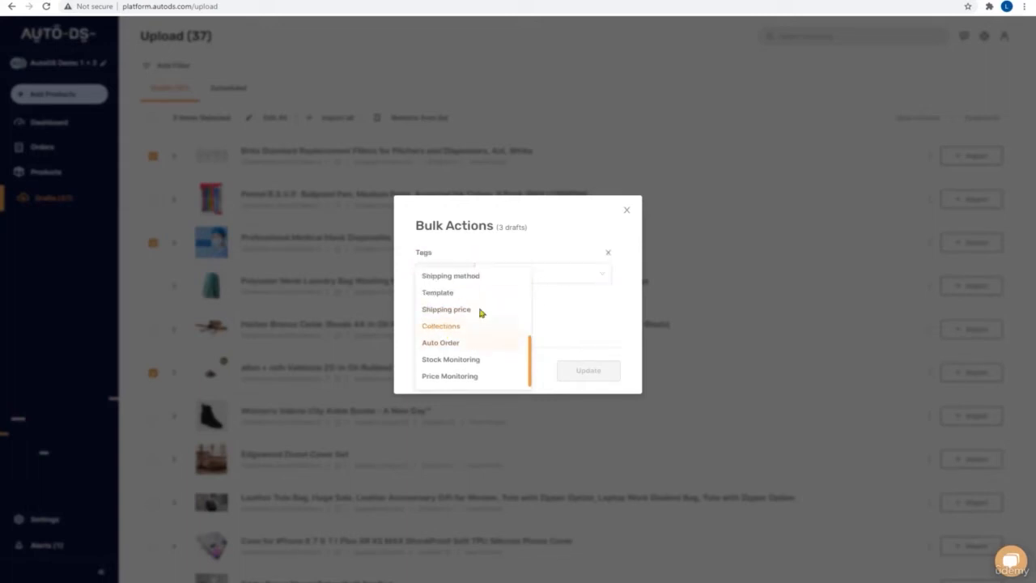
pyautogui.click(522, 274)
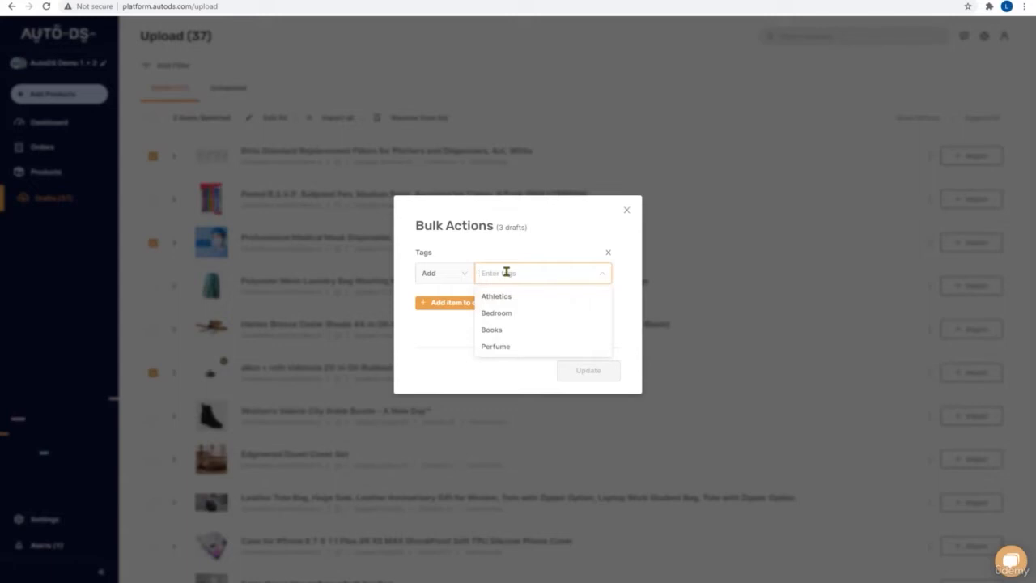
pyautogui.write('Hygiene')
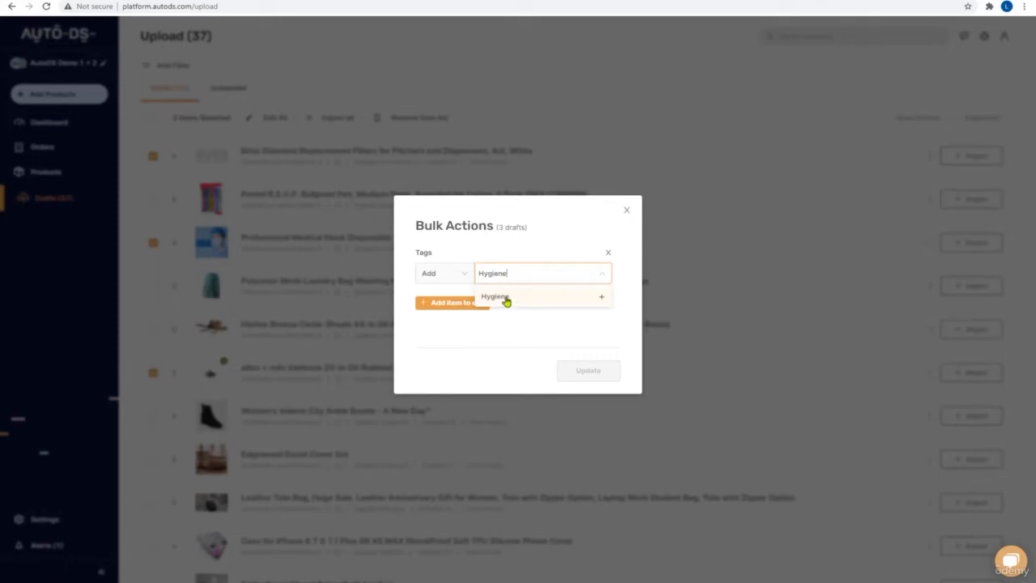
pyautogui.click(505, 298)
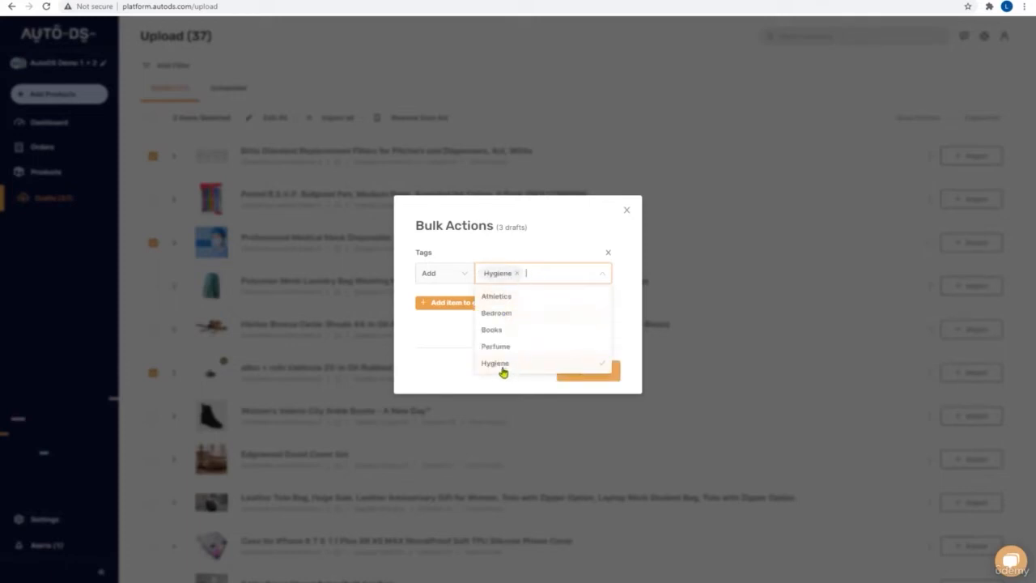
pyautogui.click(548, 266)
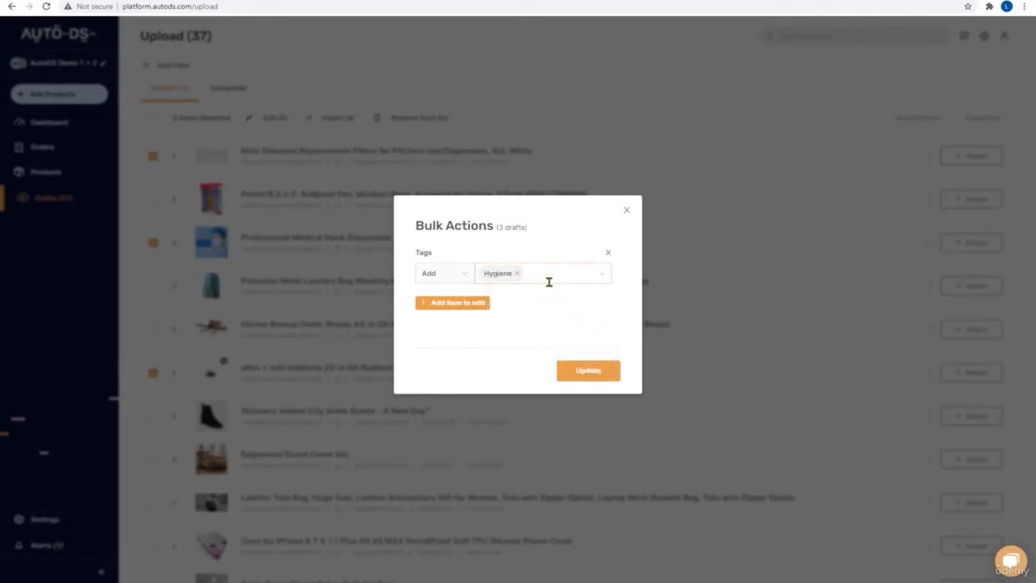
pyautogui.click(589, 370)
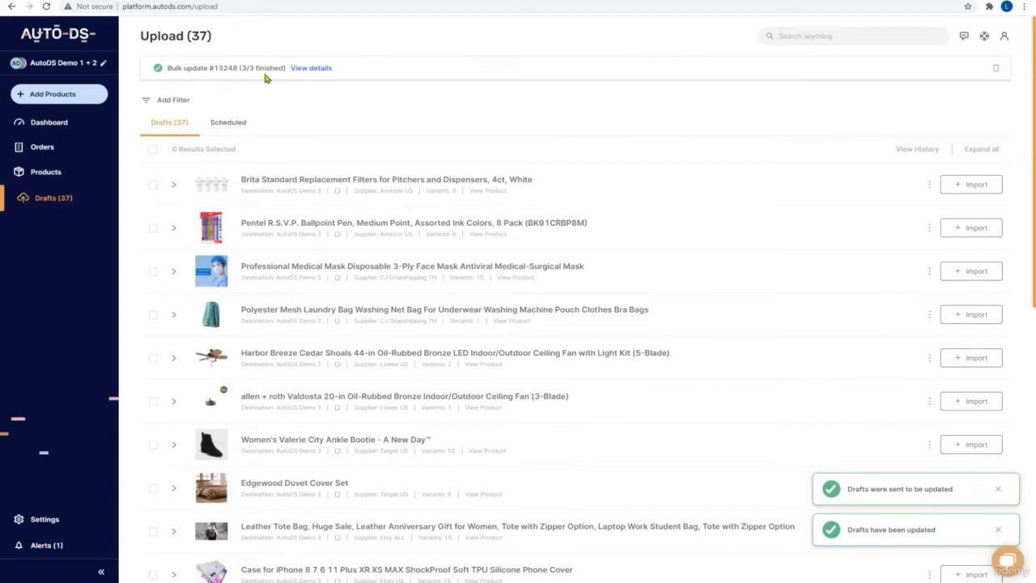
pyautogui.click(308, 71)
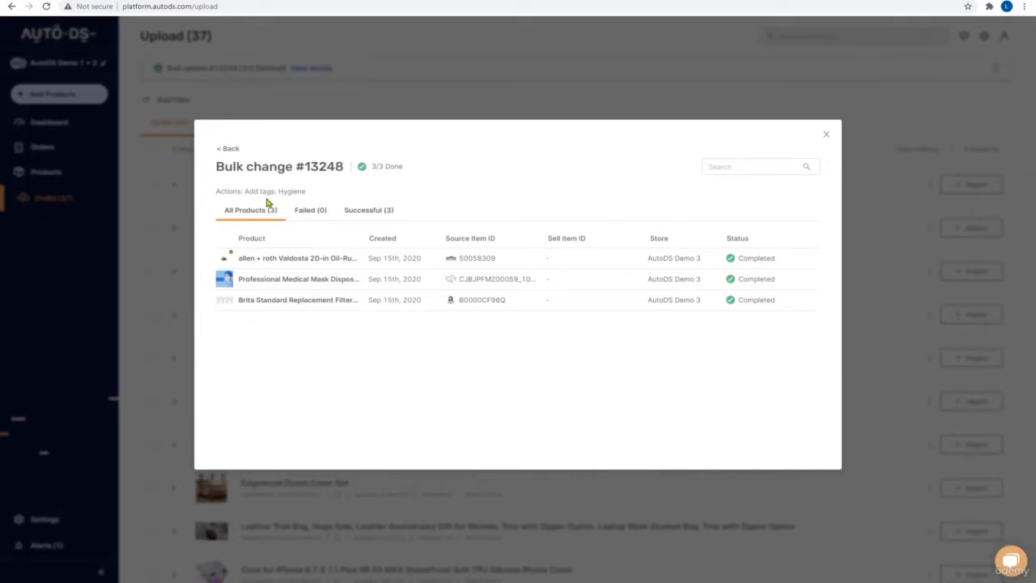
pyautogui.moveTo(221, 198); pyautogui.dragTo(296, 197)
pyautogui.doubleClick(296, 196)
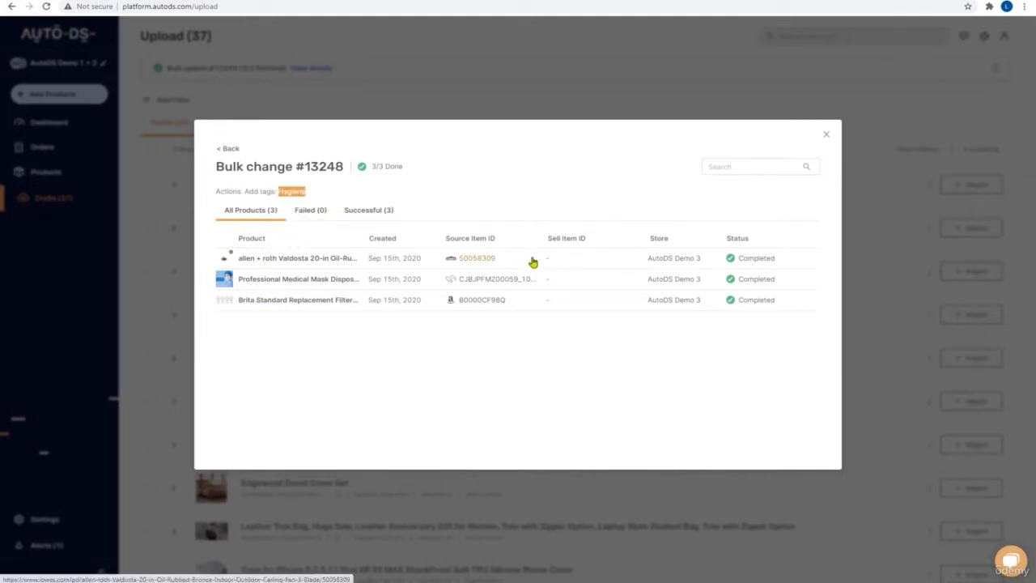
pyautogui.click(826, 134)
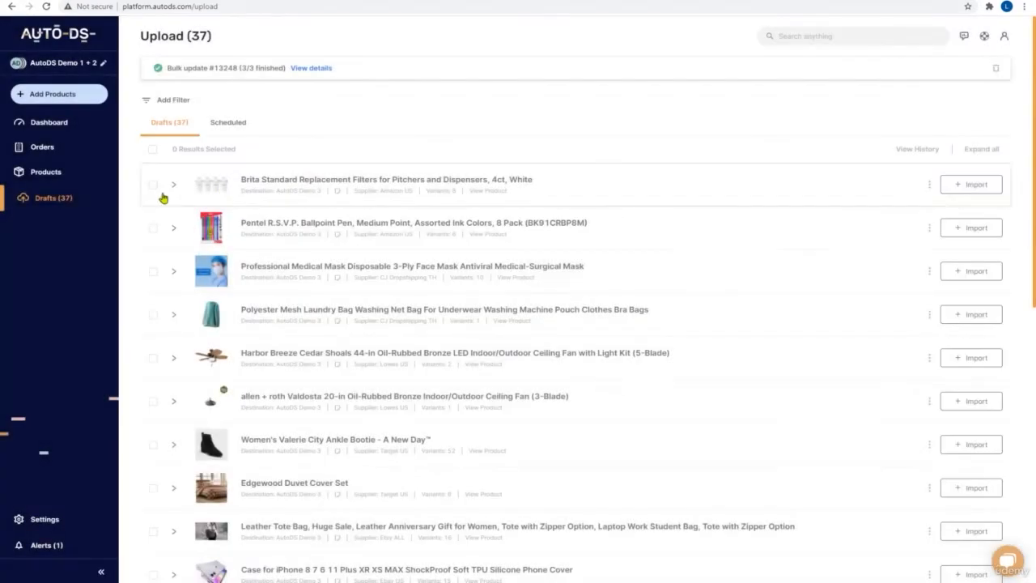
# Select the Tommee Tippee, Fisher Price and Bob Marley products and view bulk-edit fields without changing anything
pyautogui.click(50, 172)
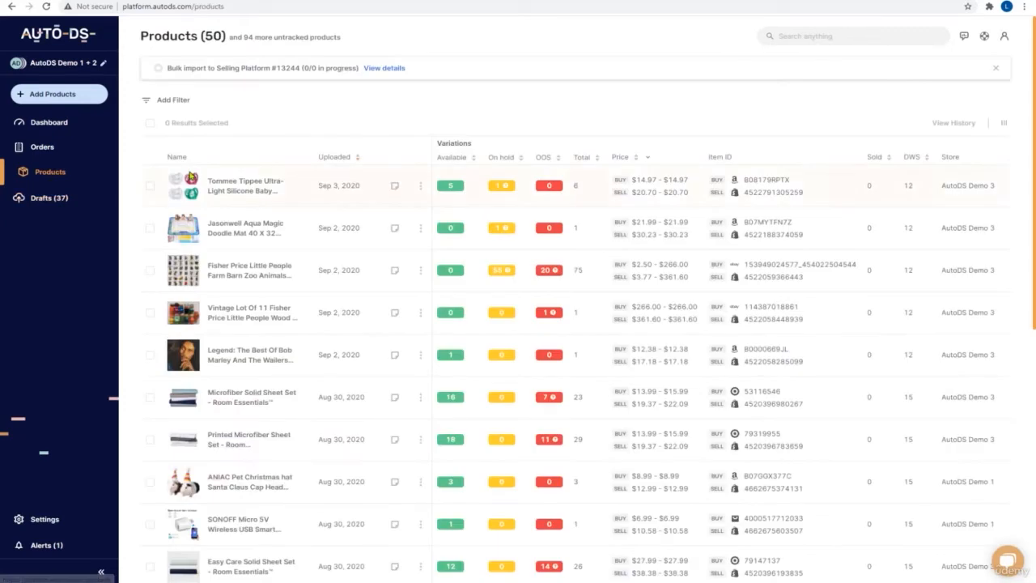
pyautogui.click(149, 156)
pyautogui.click(149, 235)
pyautogui.click(151, 324)
pyautogui.click(239, 89)
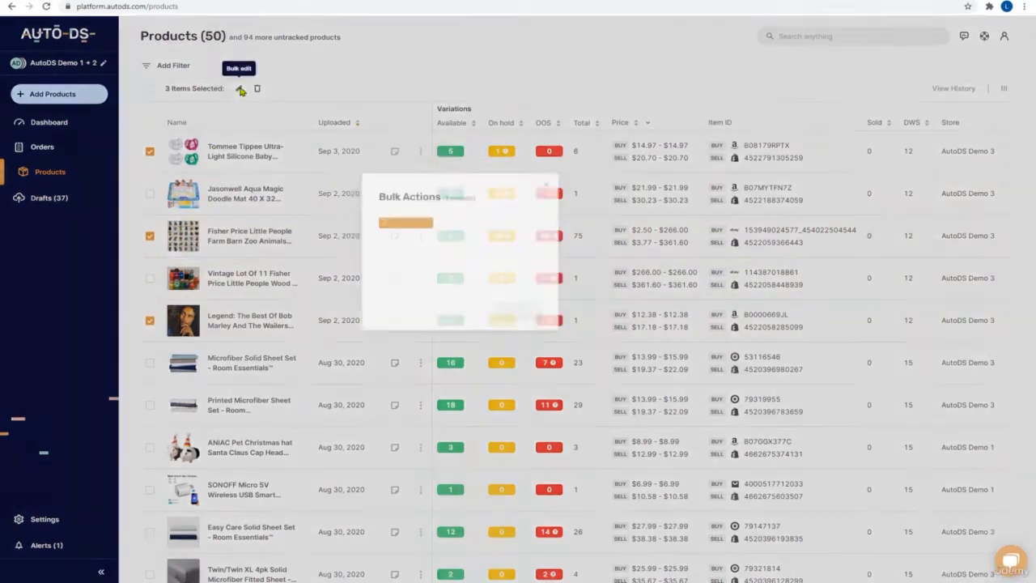
pyautogui.click(449, 260)
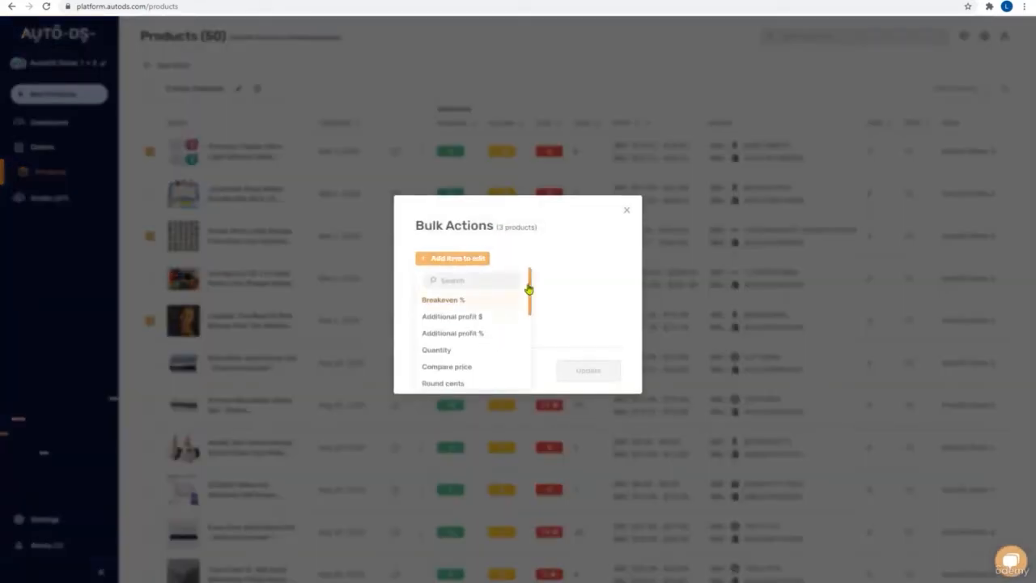
pyautogui.click(626, 212)
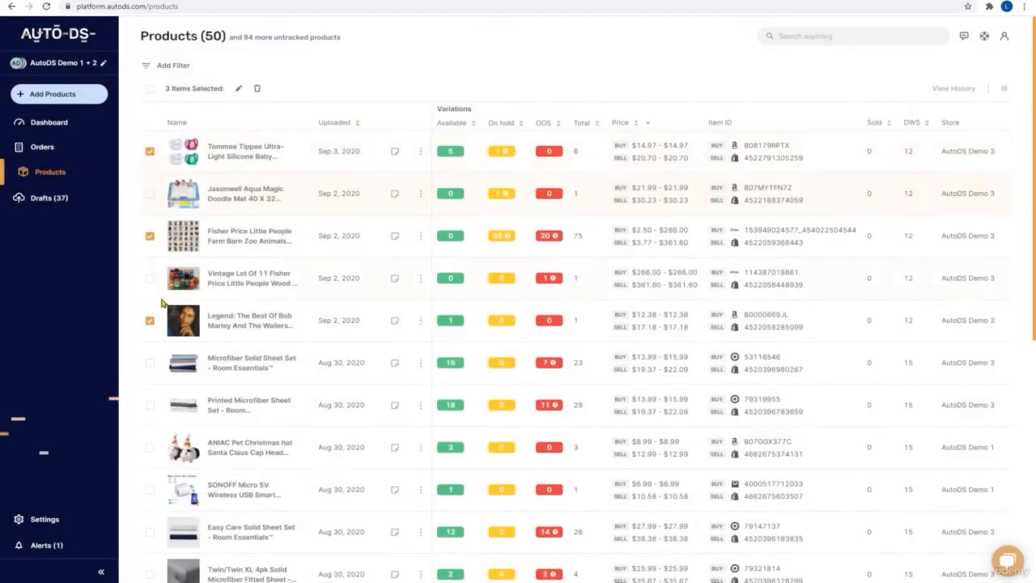
# Deselect the three products and open the Tommee Tippee pacifier's edit page
pyautogui.click(150, 320)
pyautogui.click(150, 236)
pyautogui.click(153, 152)
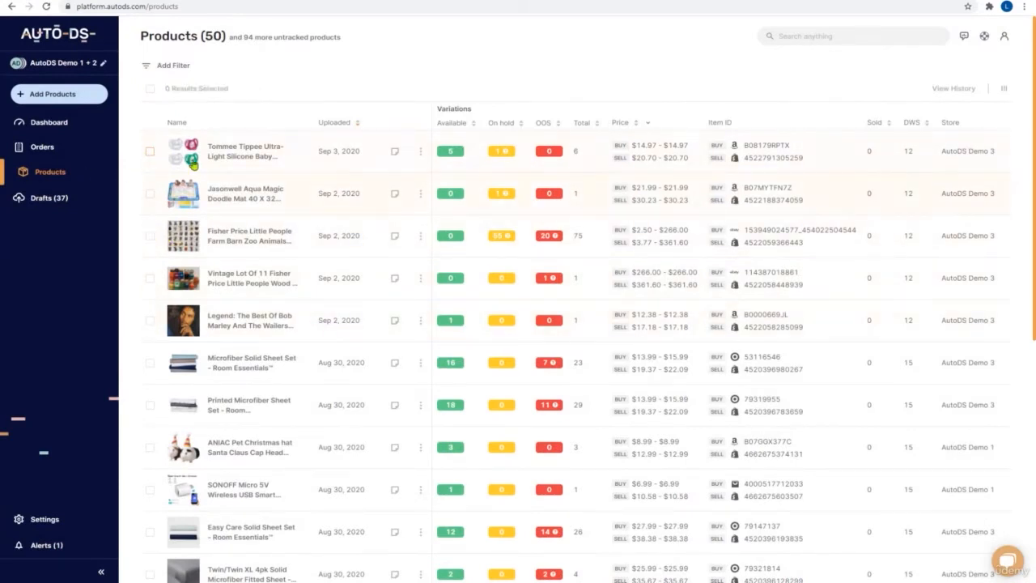
pyautogui.click(189, 152)
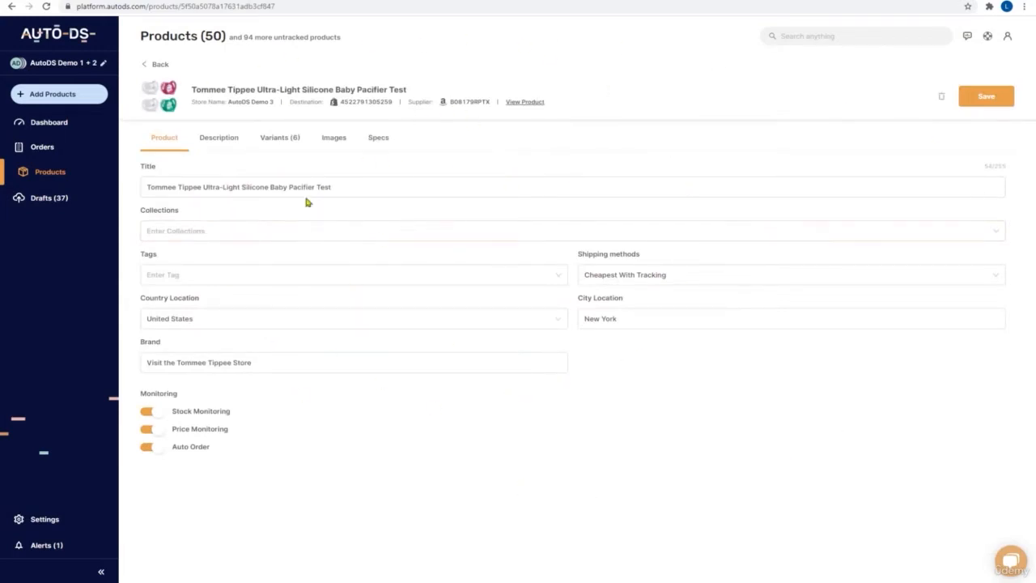
pyautogui.click(986, 97)
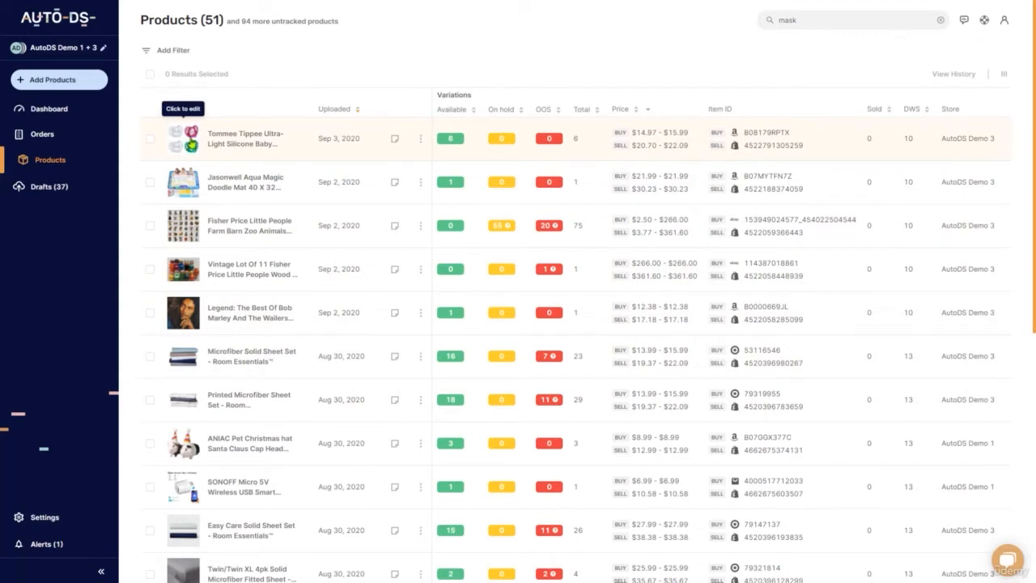
pyautogui.click(185, 135)
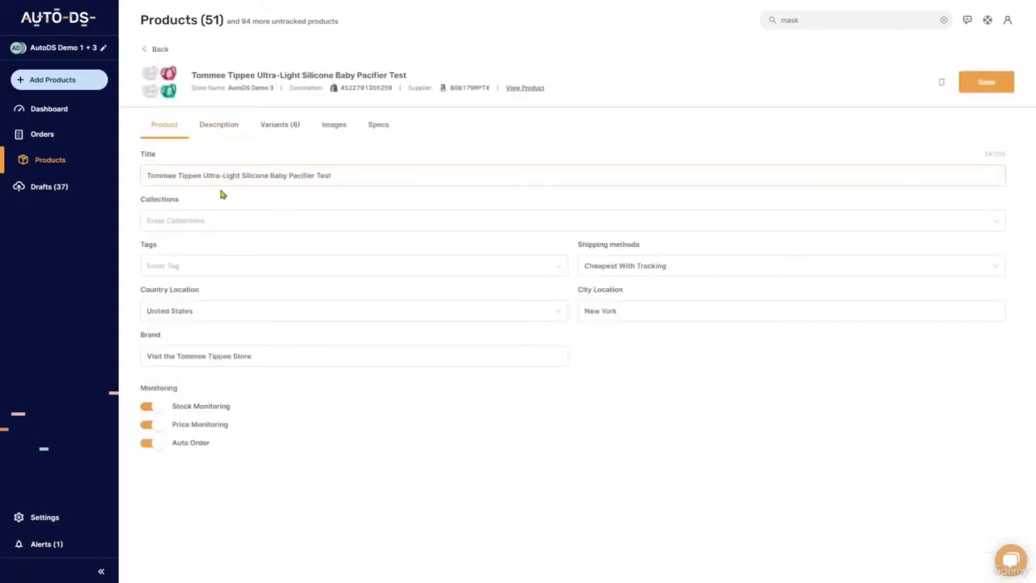
pyautogui.click(195, 220)
pyautogui.click(279, 381)
pyautogui.click(637, 268)
pyautogui.tripleClick(626, 312)
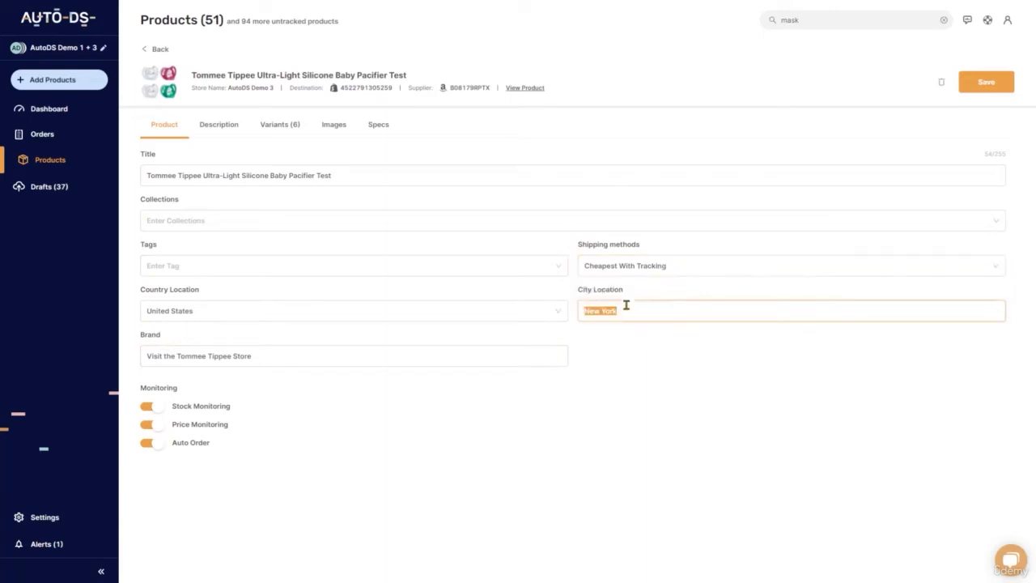
pyautogui.click(638, 314)
pyautogui.click(634, 355)
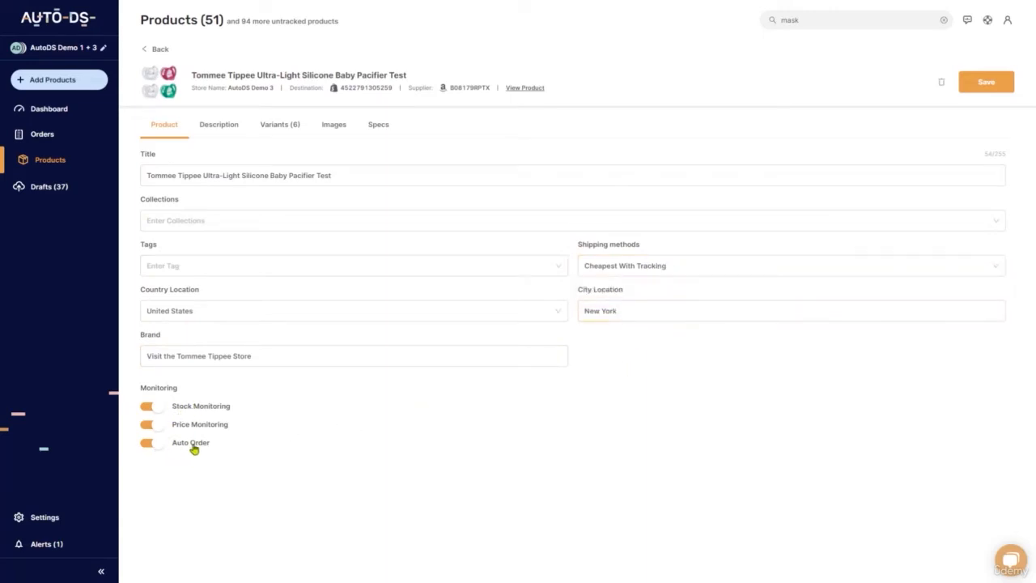
pyautogui.click(217, 135)
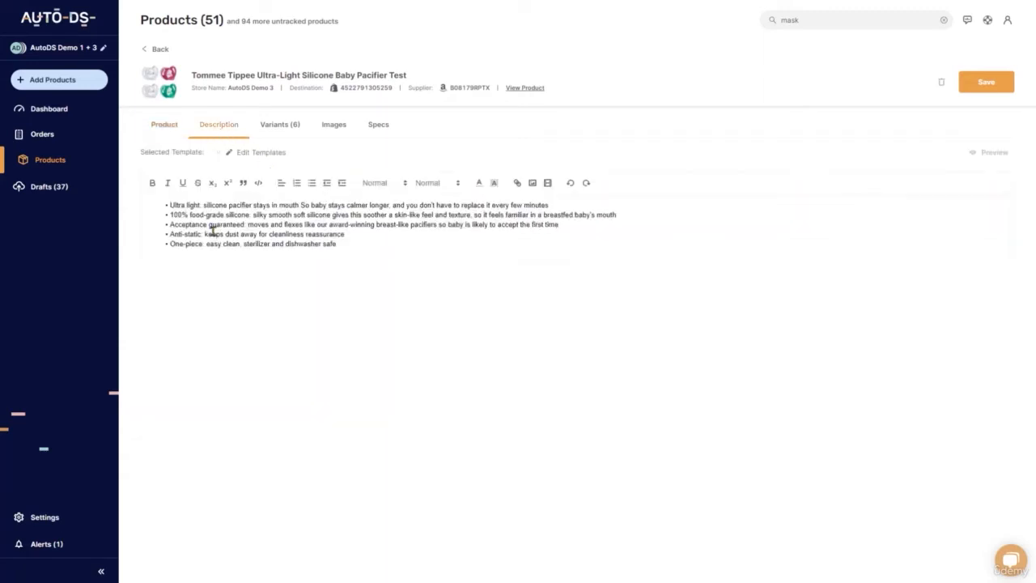
pyautogui.click(285, 130)
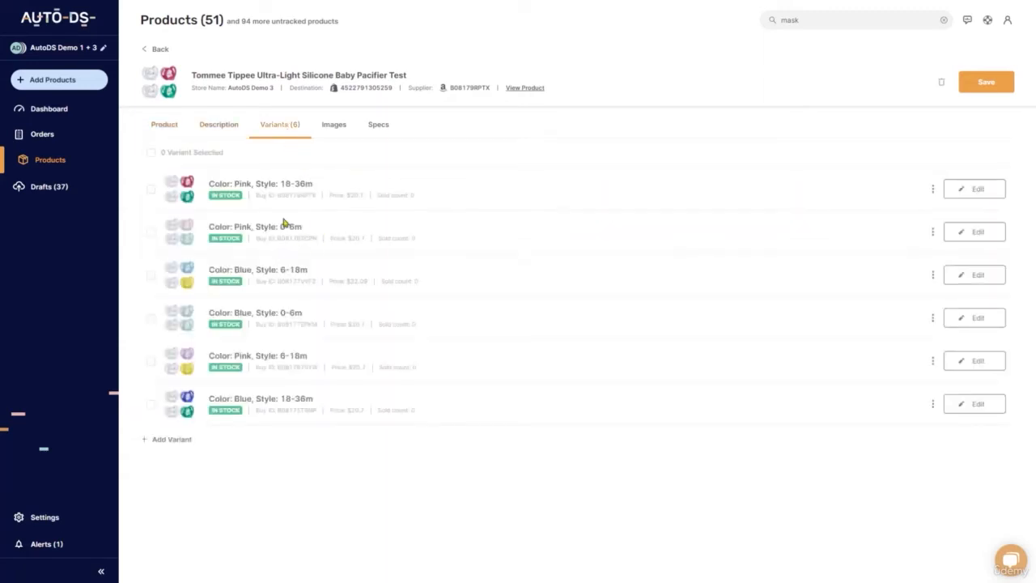
pyautogui.click(333, 131)
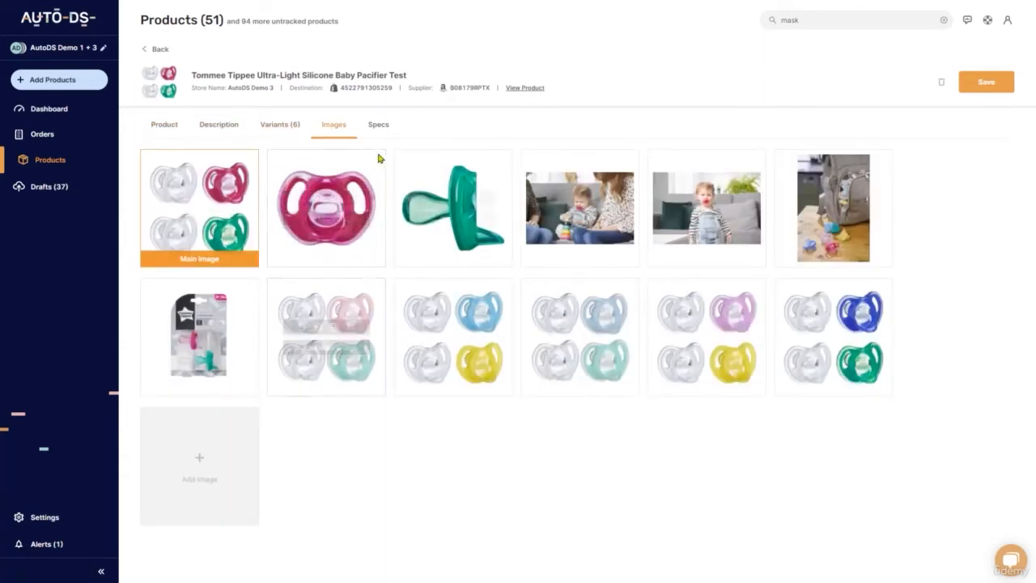
pyautogui.click(378, 127)
pyautogui.click(245, 132)
pyautogui.click(168, 130)
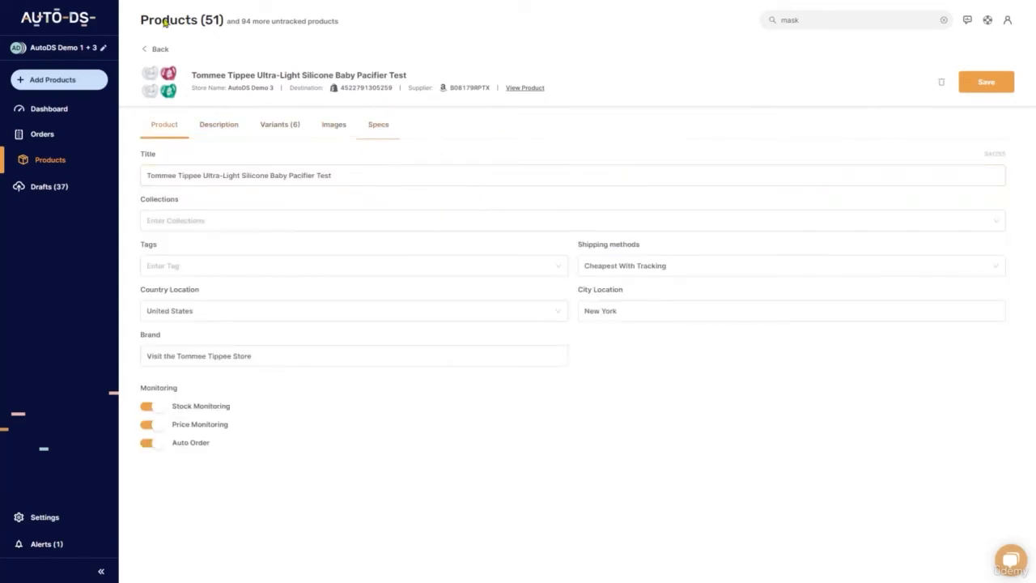
# Return to the Products list and dismiss the Tommee Tippee note and actions menu without changes
pyautogui.click(152, 48)
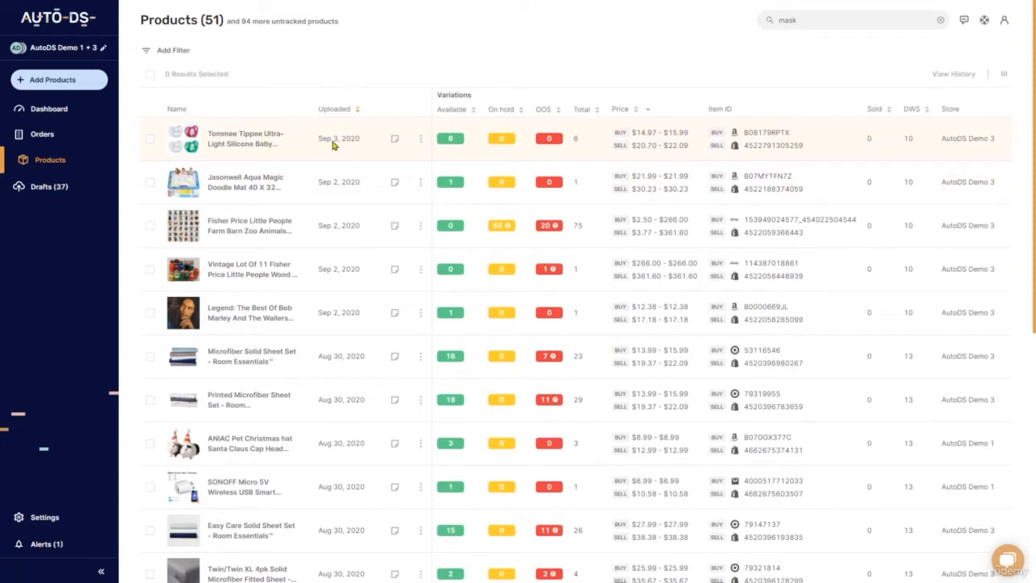
pyautogui.click(394, 140)
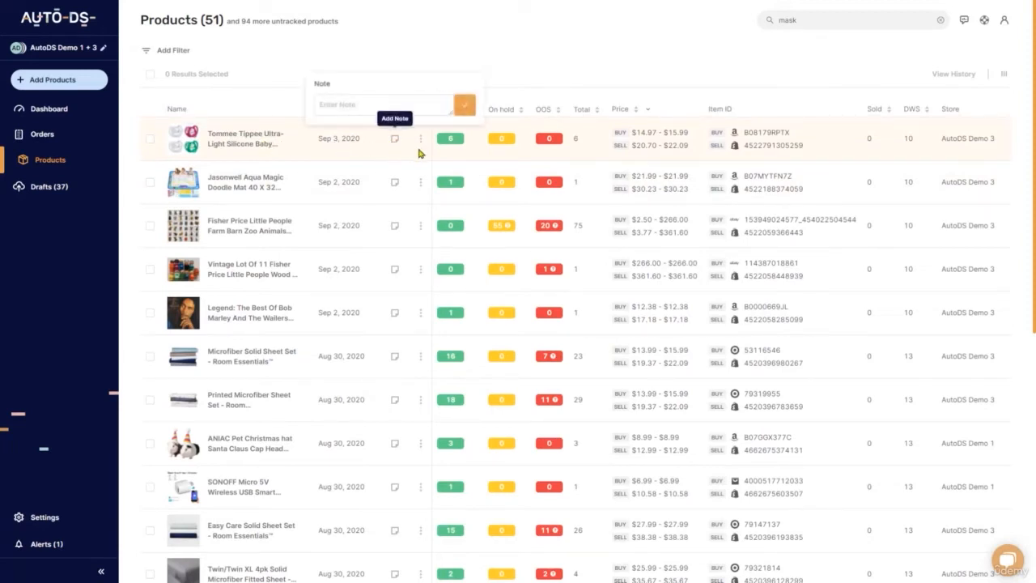
pyautogui.click(420, 144)
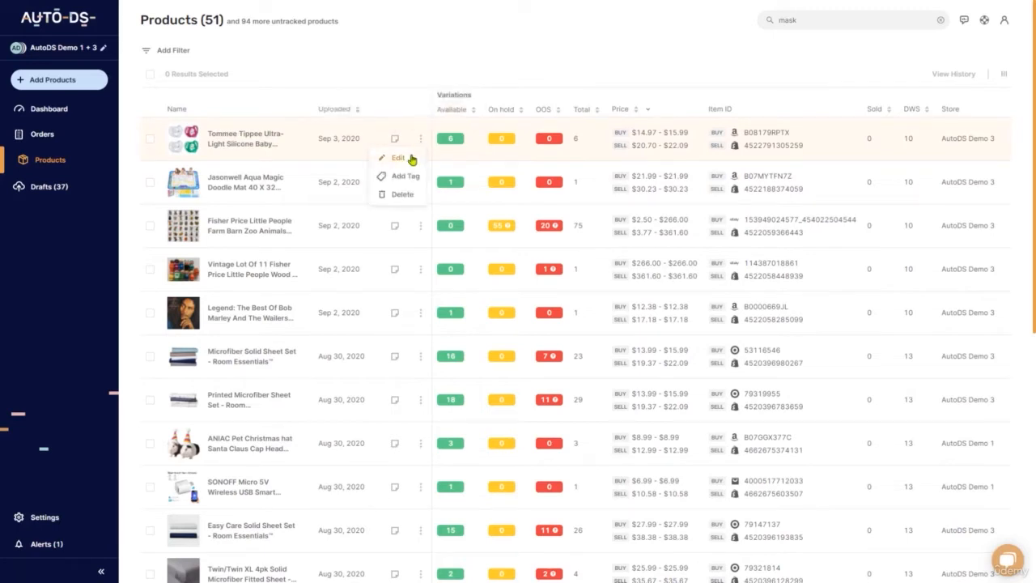
pyautogui.click(445, 111)
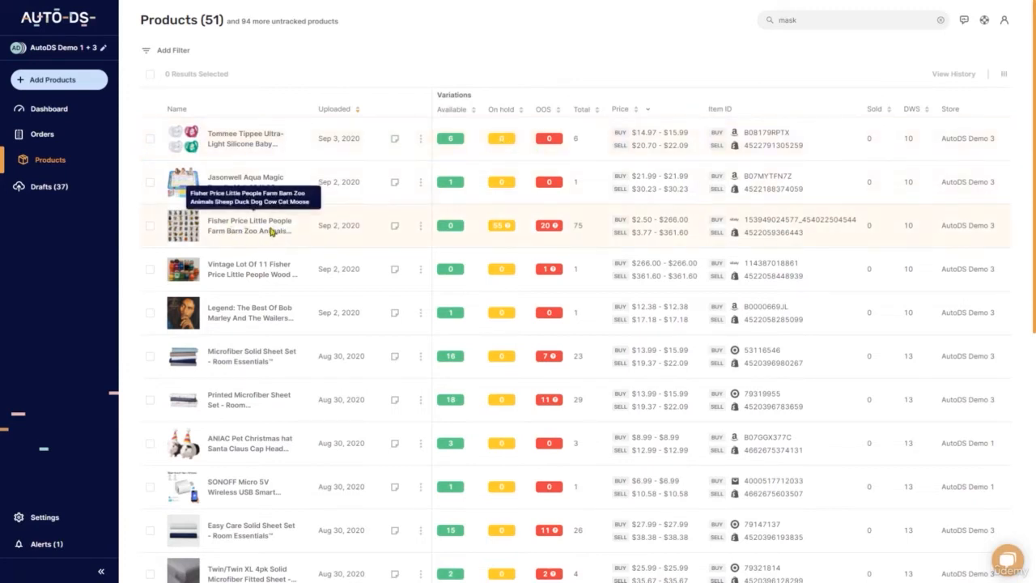
pyautogui.moveTo(511, 231)
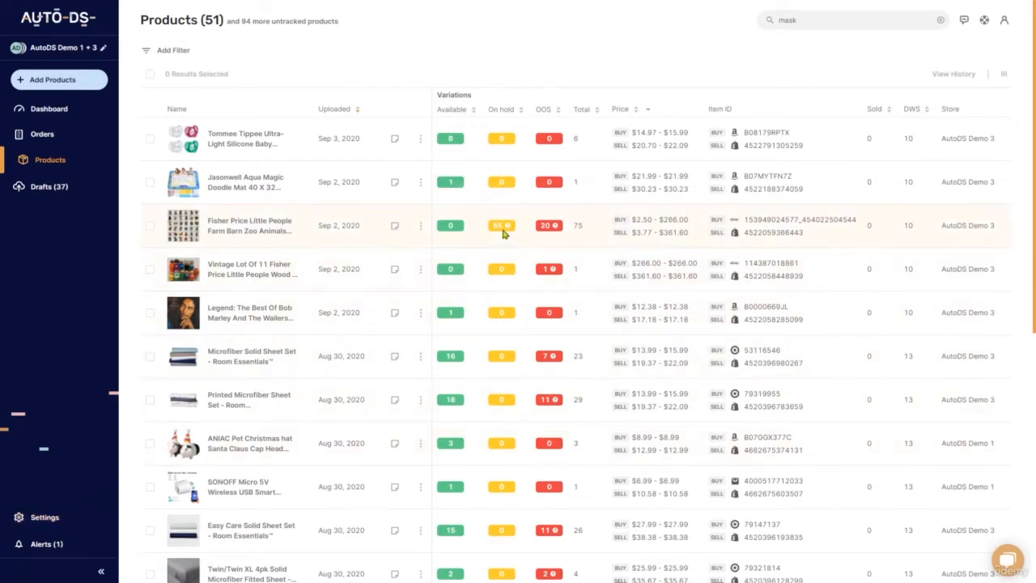
# Open the Tommee Tippee pacifier's Amazon source listing, Item ID B08179RPTX
pyautogui.moveTo(502, 233)
pyautogui.moveTo(545, 228)
pyautogui.moveTo(501, 233)
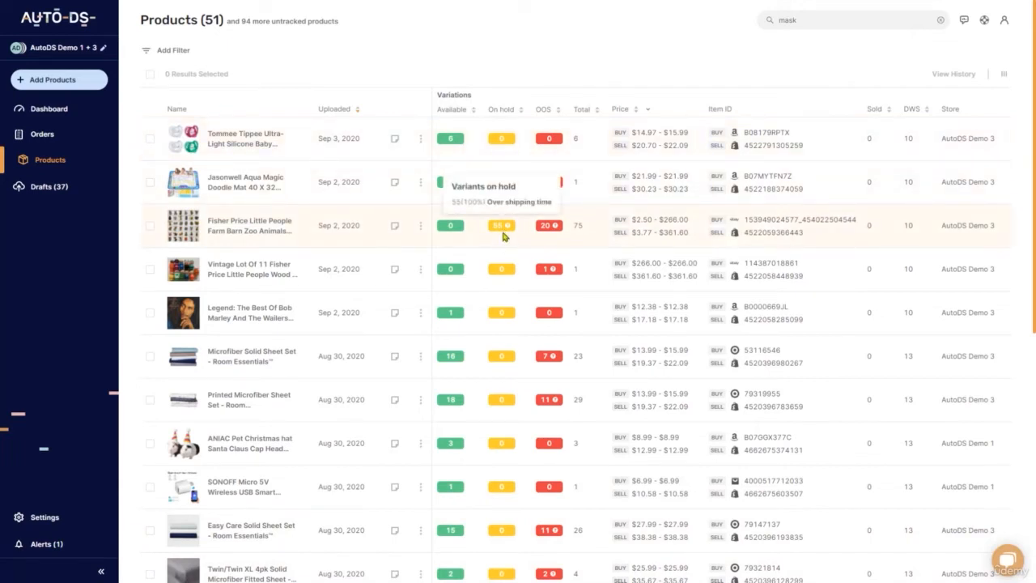
pyautogui.moveTo(548, 231)
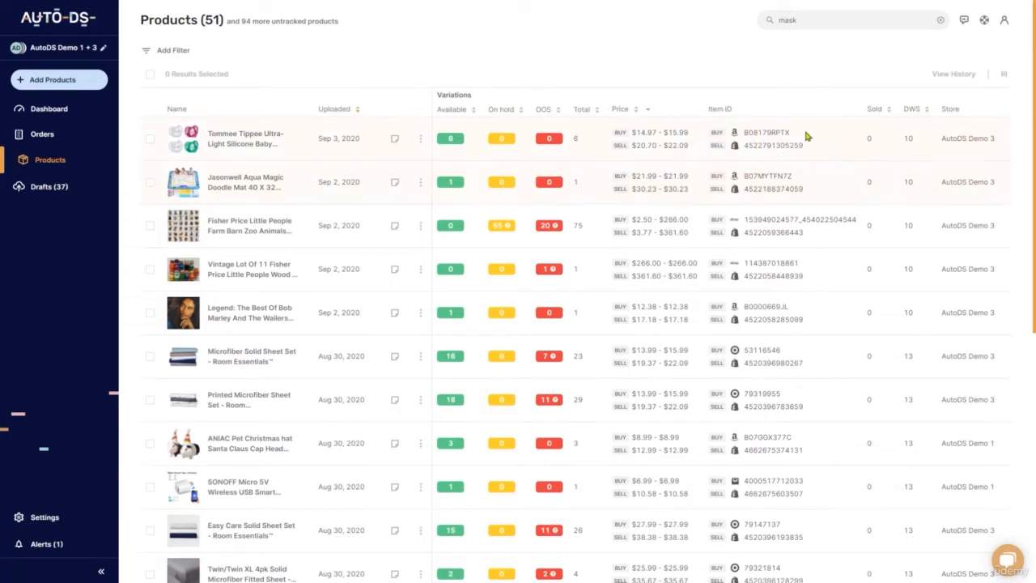
pyautogui.click(760, 138)
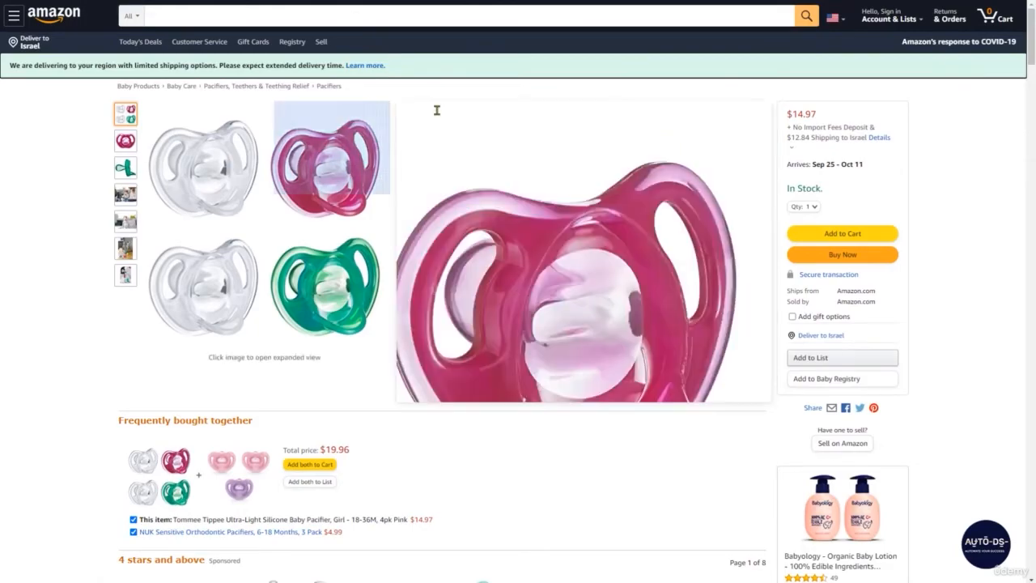
# Switch from the Amazon listing back to the AutoDS Products list
pyautogui.click(246, 1)
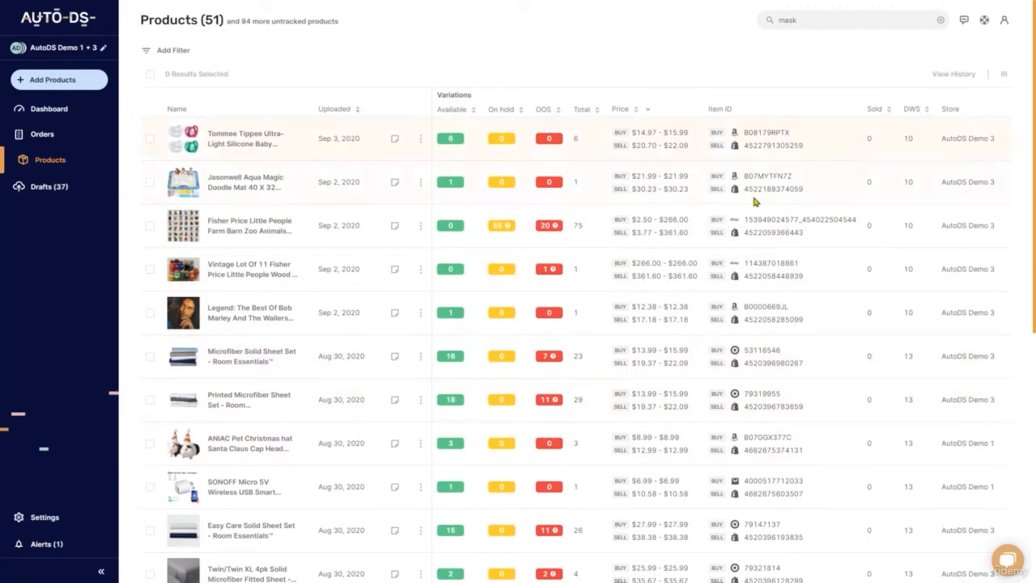
# Open the details of bulk change #10892 from the 2020 Sep 3rd product history
pyautogui.click(953, 75)
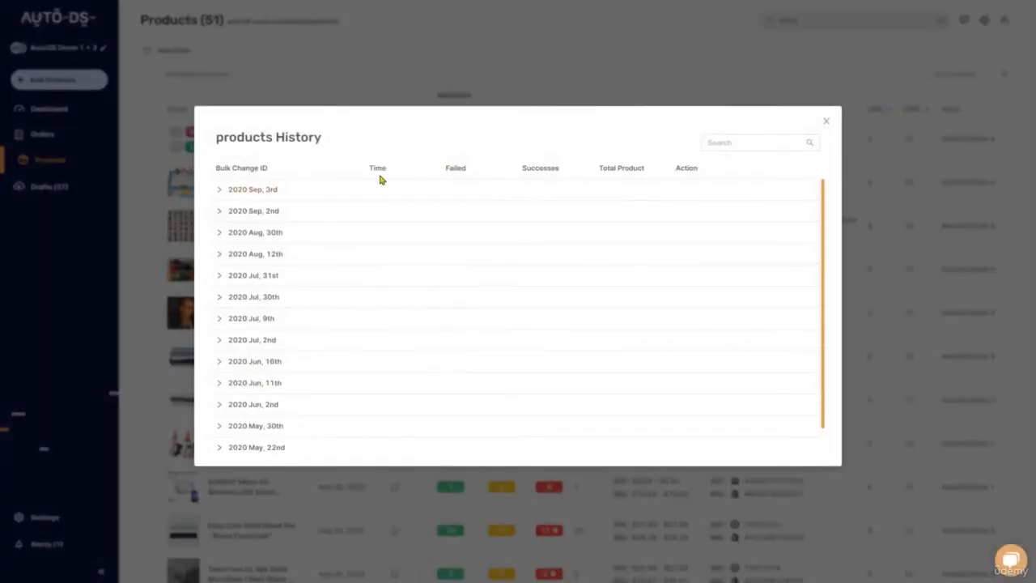
pyautogui.click(247, 194)
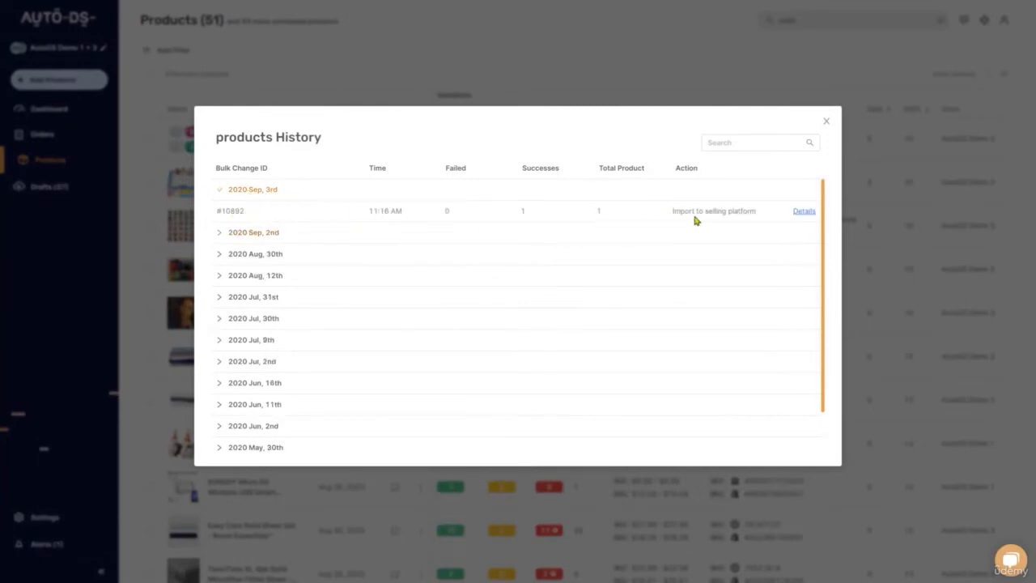
pyautogui.click(798, 214)
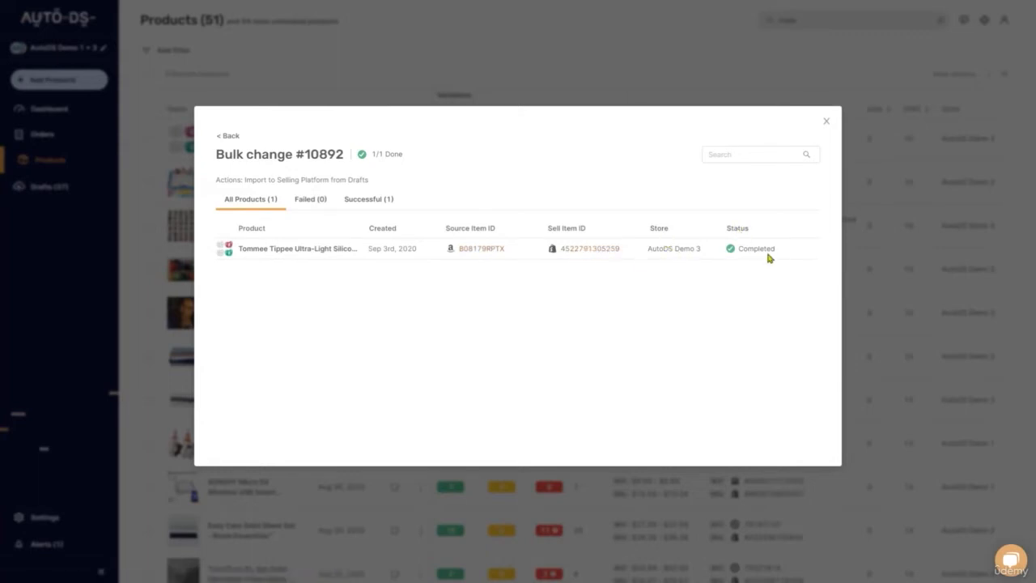
# Close the bulk change details, then reopen, review and close the products history
pyautogui.click(826, 122)
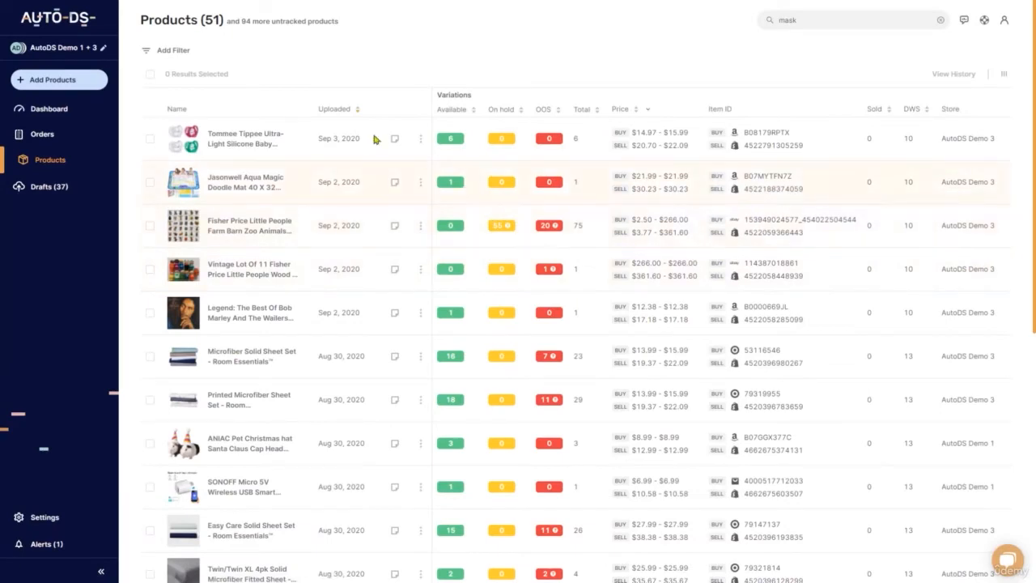
pyautogui.click(951, 73)
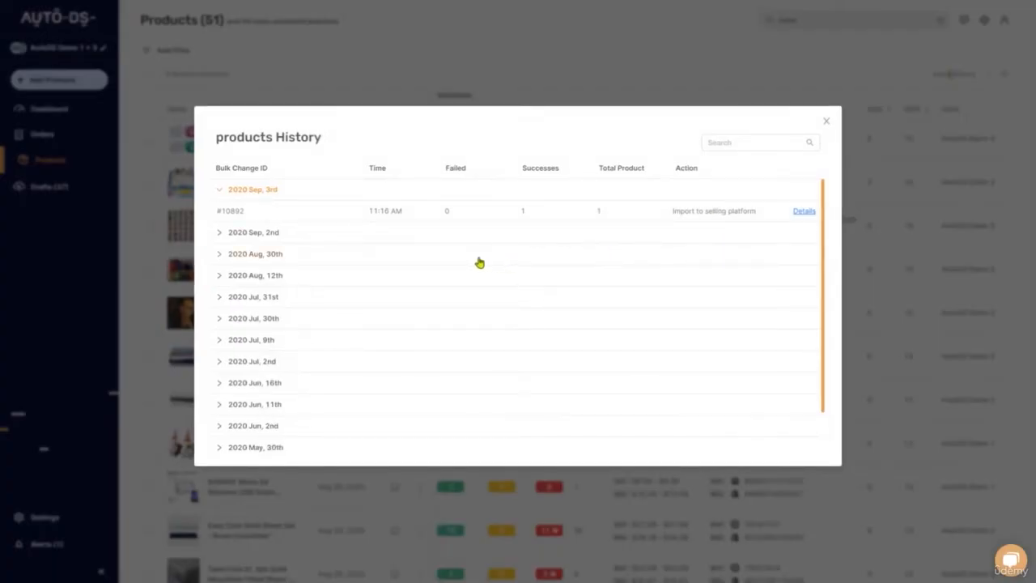
pyautogui.scroll(-1, 410, 266)
pyautogui.scroll(1, 356, 286)
pyautogui.click(827, 123)
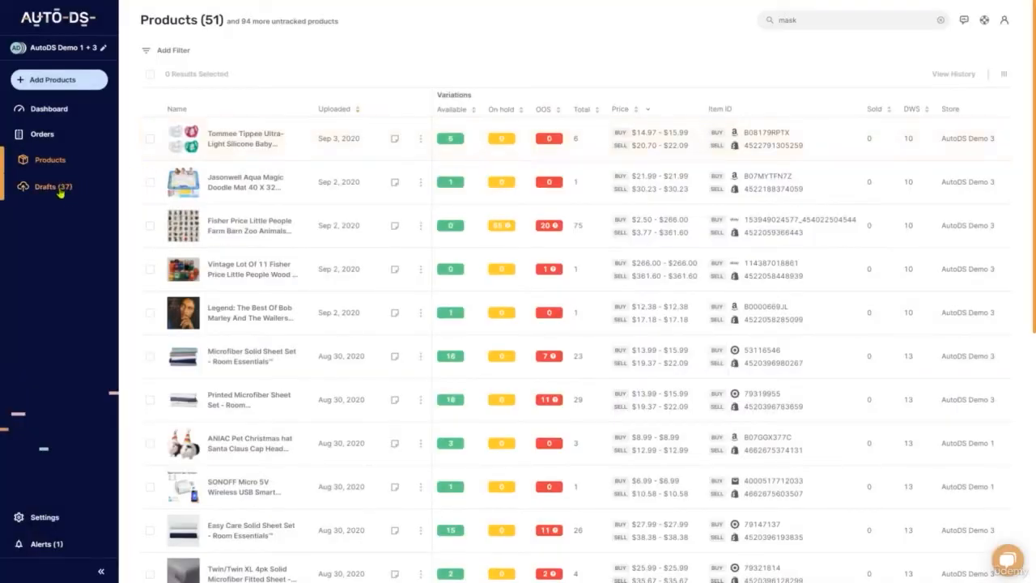
# Move the Sold and Tags columns to the top of the column order and apply it
pyautogui.click(1004, 78)
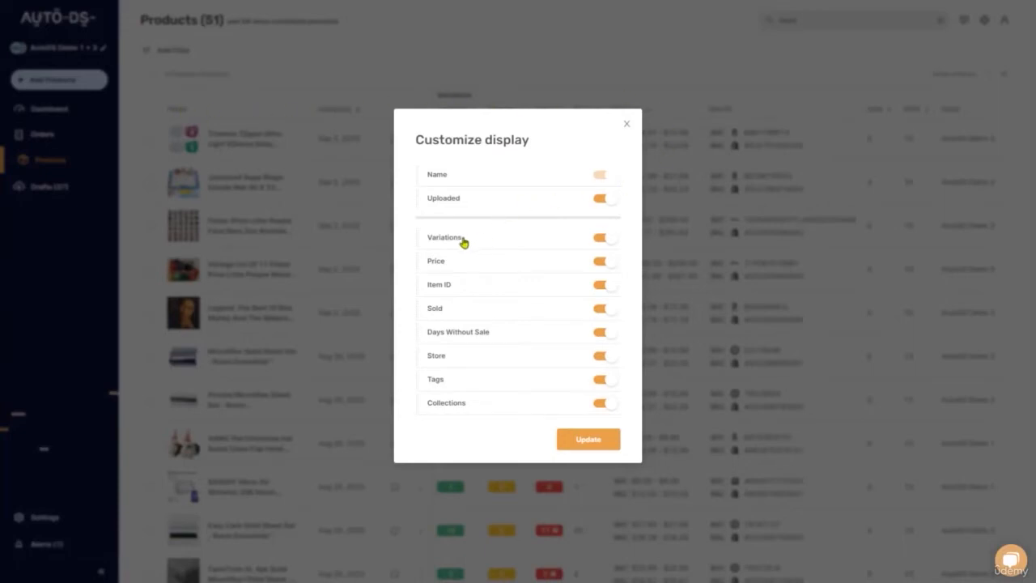
pyautogui.moveTo(439, 314); pyautogui.dragTo(441, 240)
pyautogui.moveTo(451, 377); pyautogui.dragTo(442, 261)
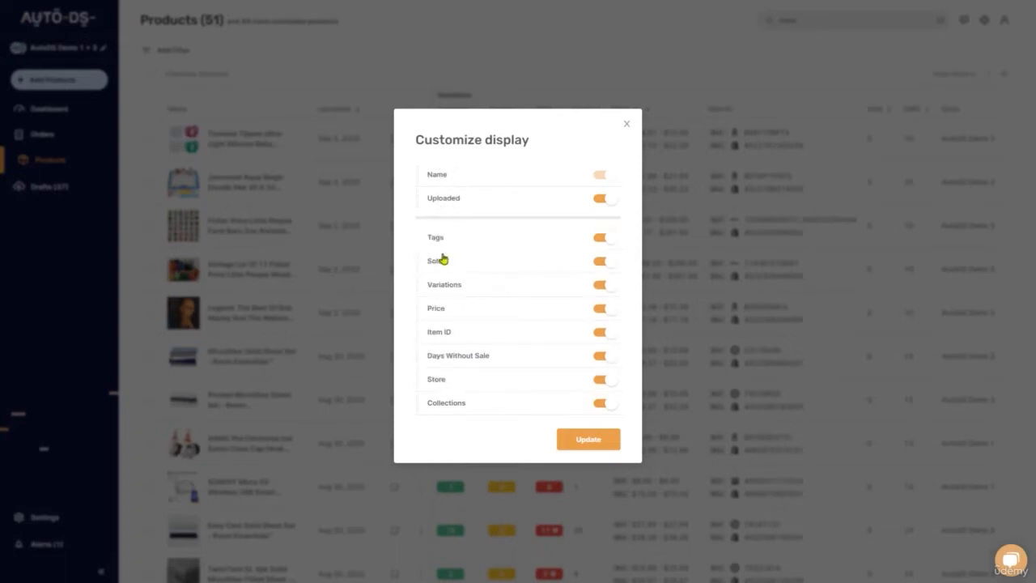
pyautogui.moveTo(442, 381); pyautogui.dragTo(441, 403)
pyautogui.click(571, 431)
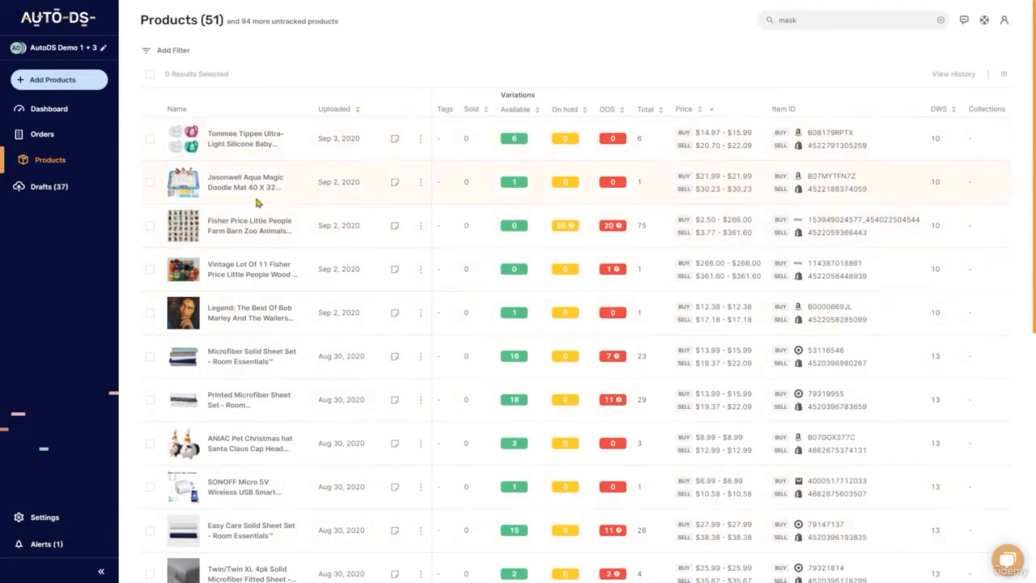
pyautogui.click(1004, 74)
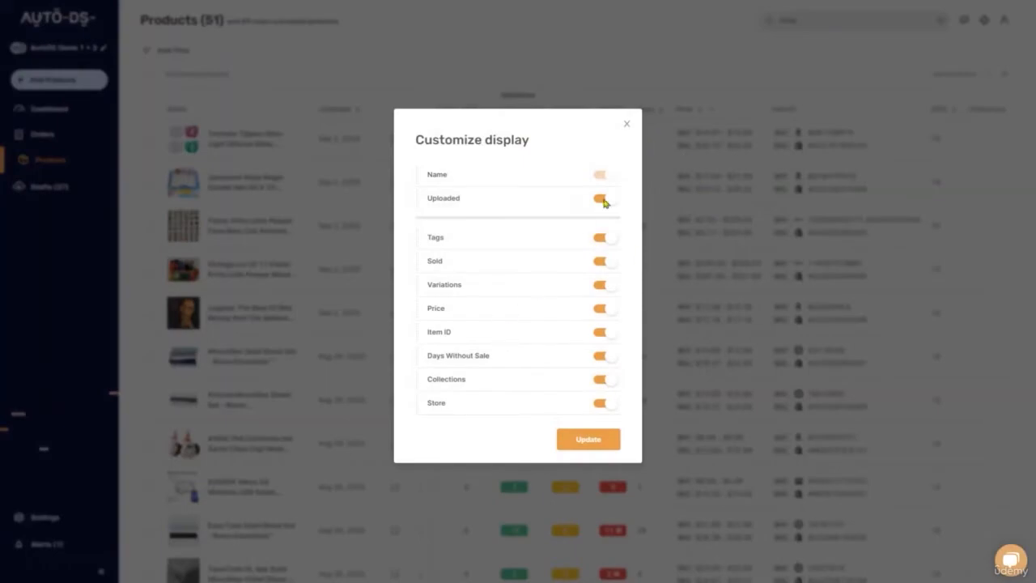
pyautogui.click(627, 123)
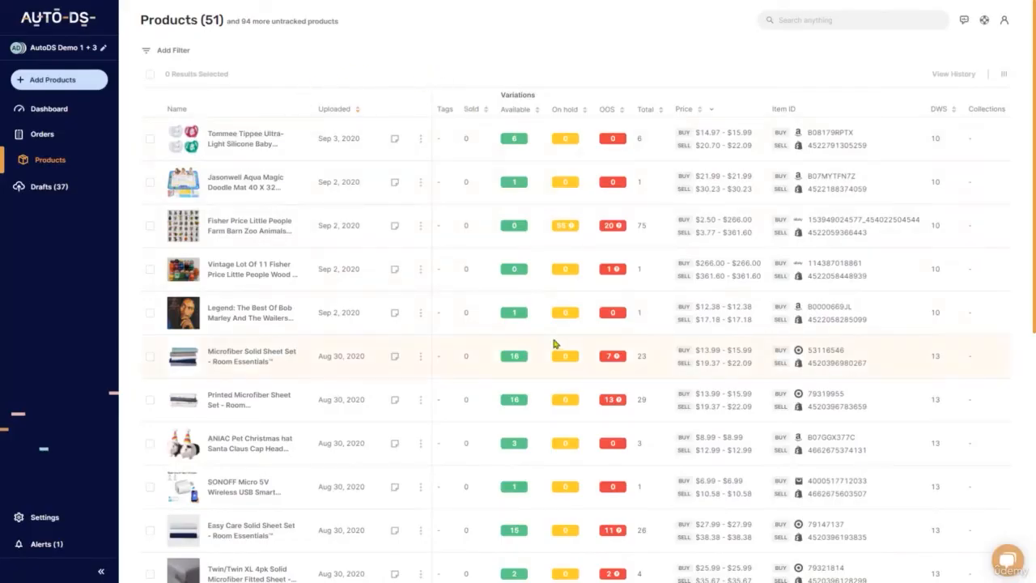
# Filter products by Buy Site Aliexpress, then clear all filters
pyautogui.click(180, 53)
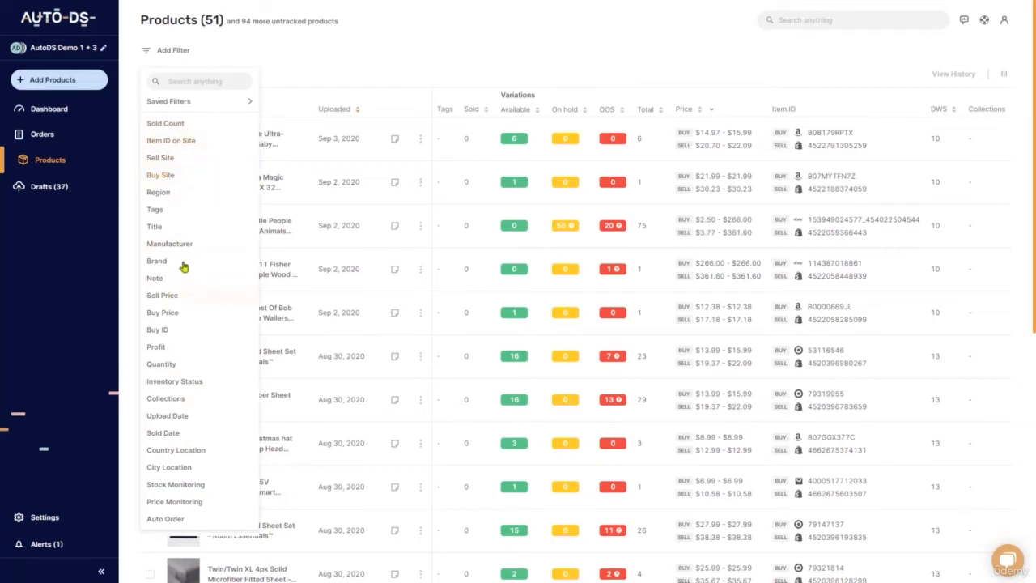
pyautogui.click(161, 177)
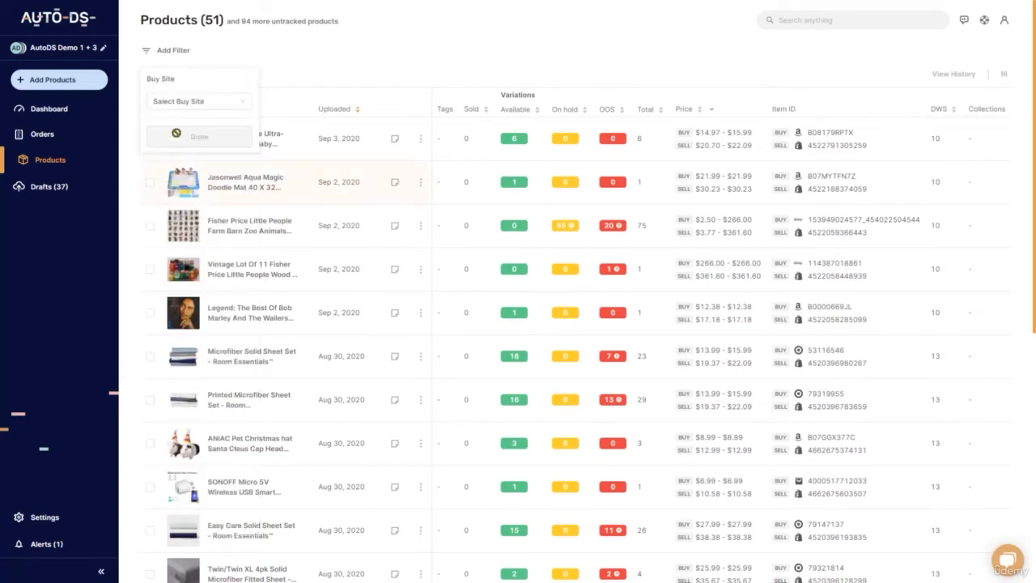
pyautogui.click(187, 102)
pyautogui.click(185, 139)
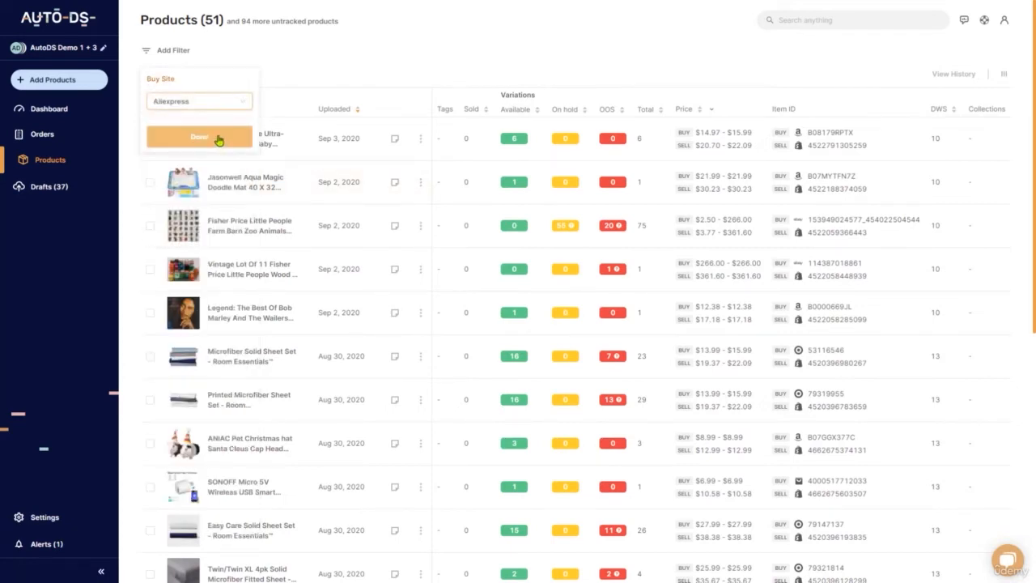
pyautogui.click(218, 140)
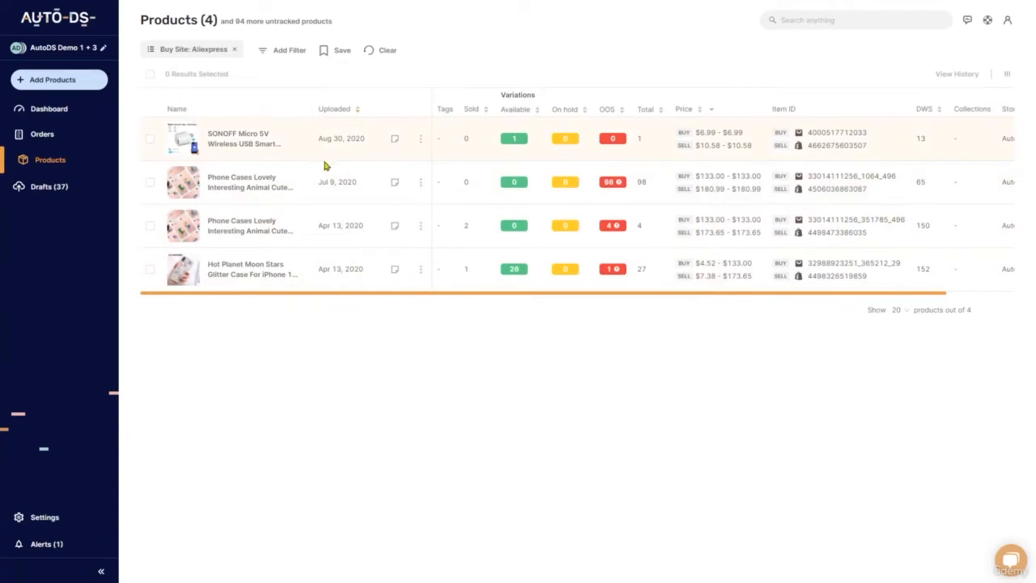
pyautogui.click(285, 53)
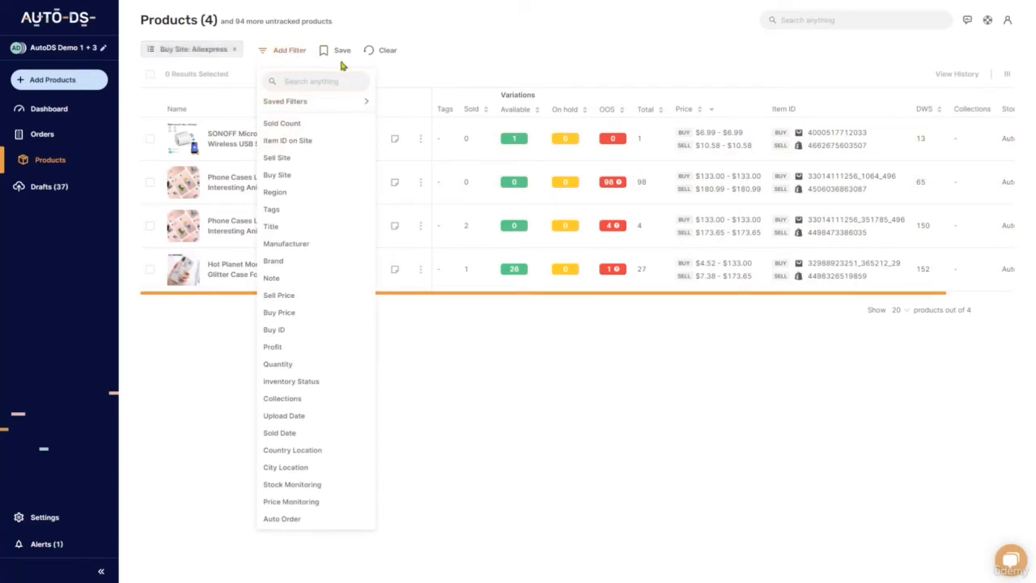
pyautogui.click(389, 53)
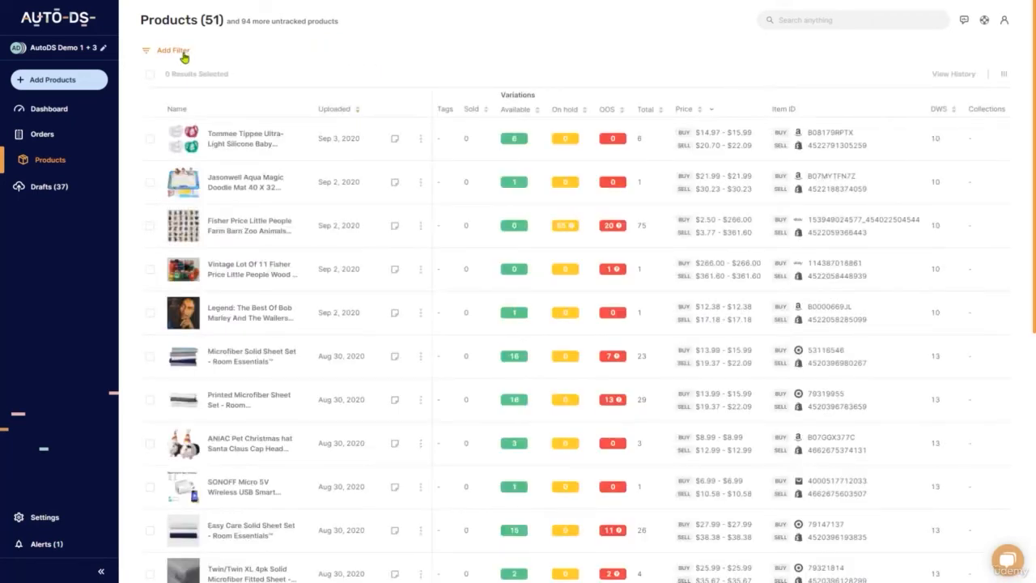
# Add a Buy Price filter for prices greater than 10
pyautogui.click(183, 54)
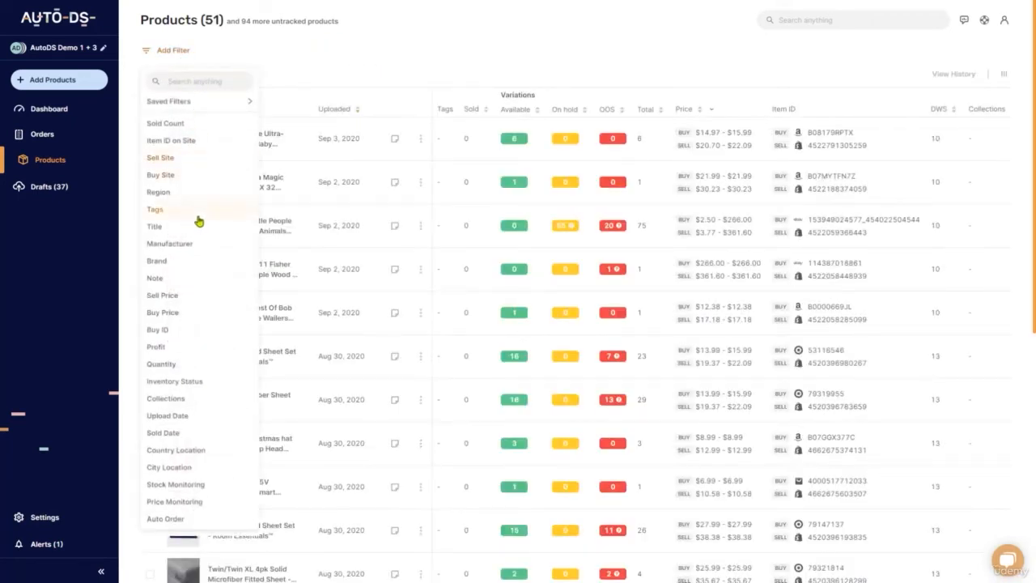
pyautogui.click(166, 315)
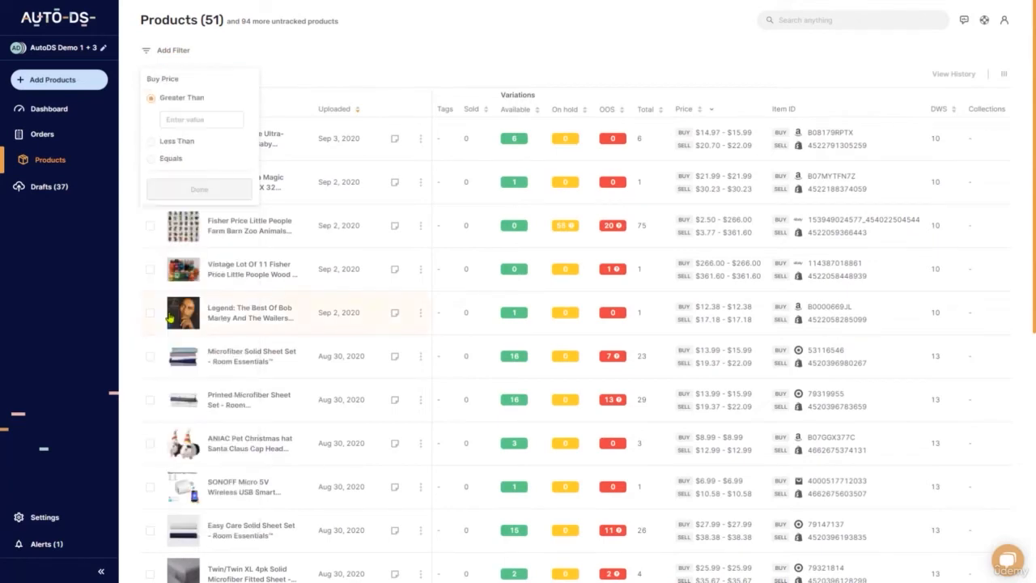
pyautogui.click(182, 119)
pyautogui.write('10')
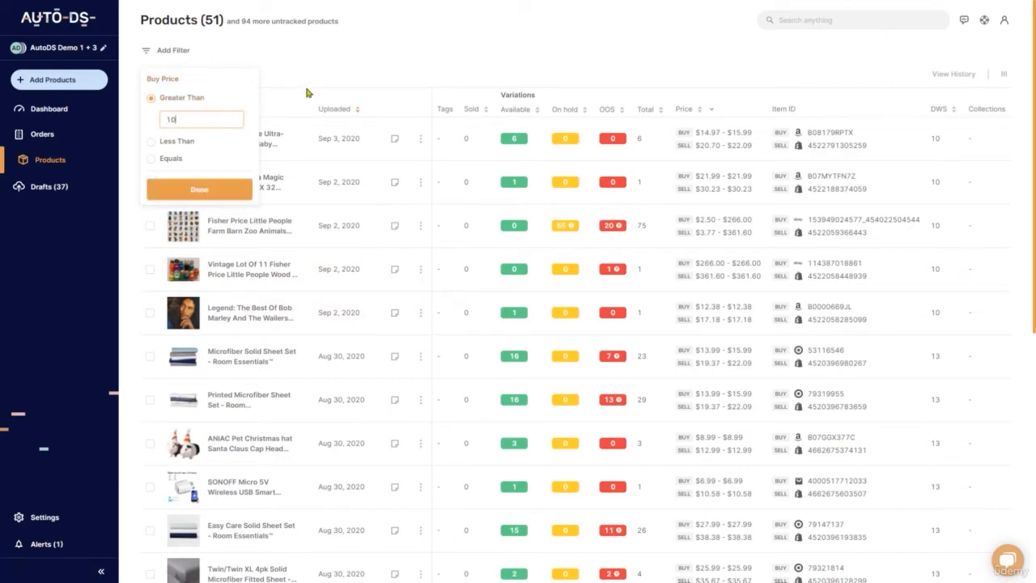
pyautogui.click(233, 195)
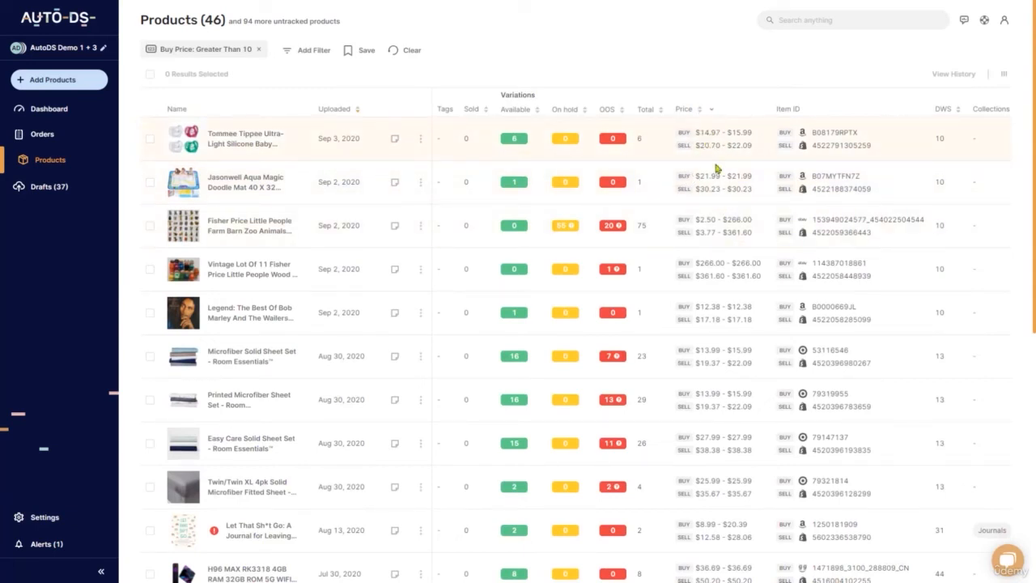
pyautogui.click(409, 53)
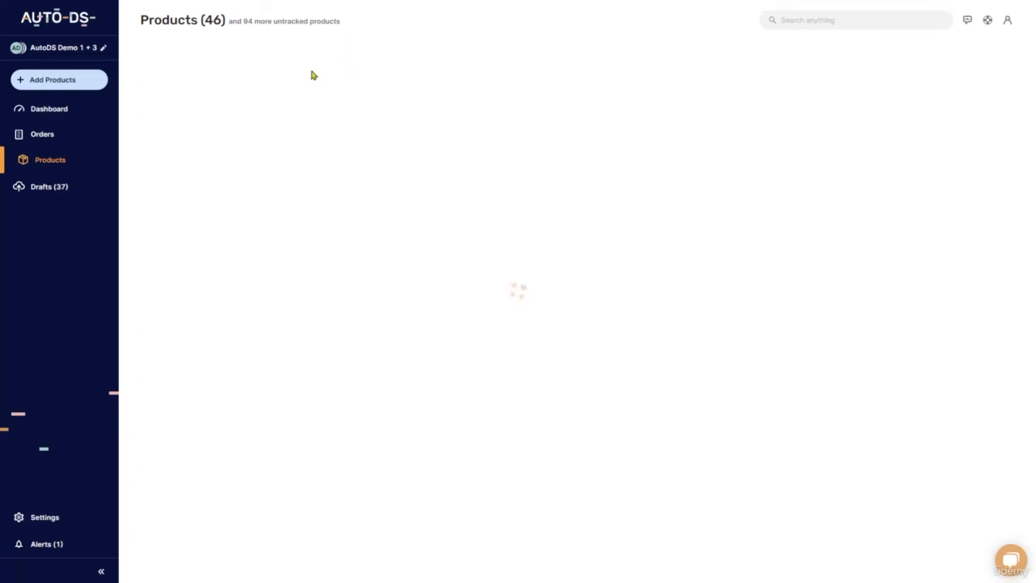
pyautogui.click(169, 57)
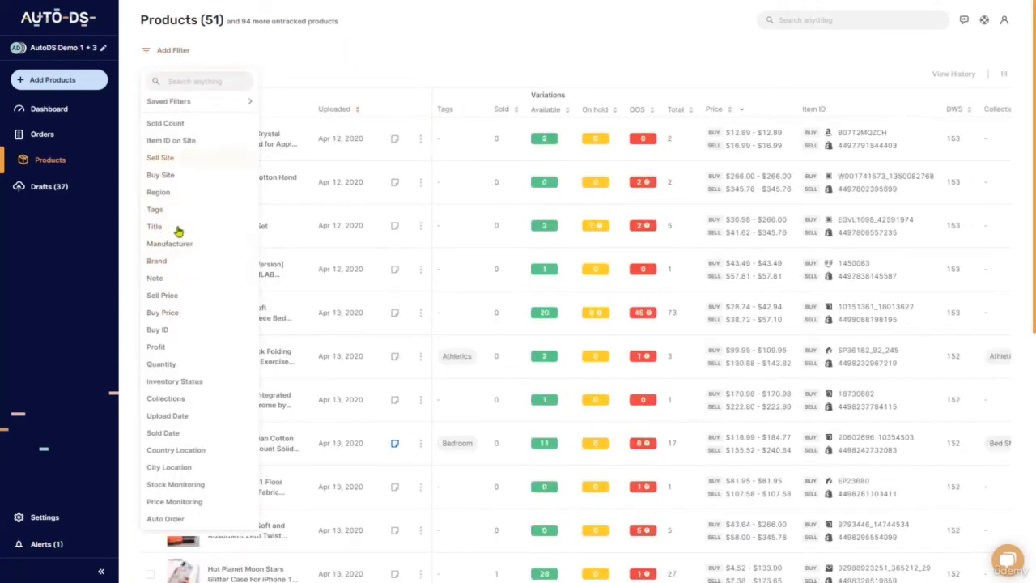
pyautogui.click(172, 387)
pyautogui.click(204, 106)
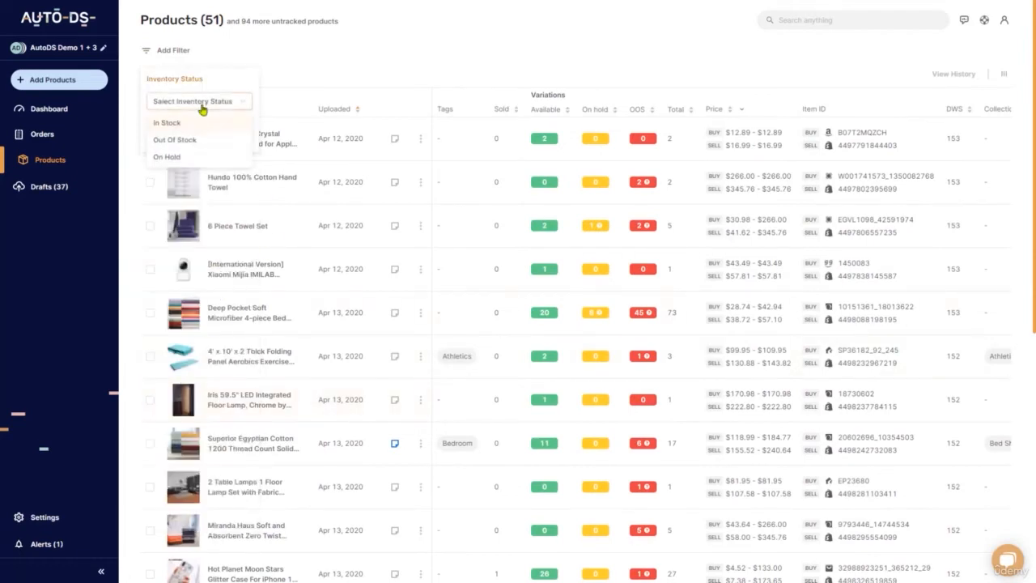
pyautogui.click(175, 139)
pyautogui.click(181, 141)
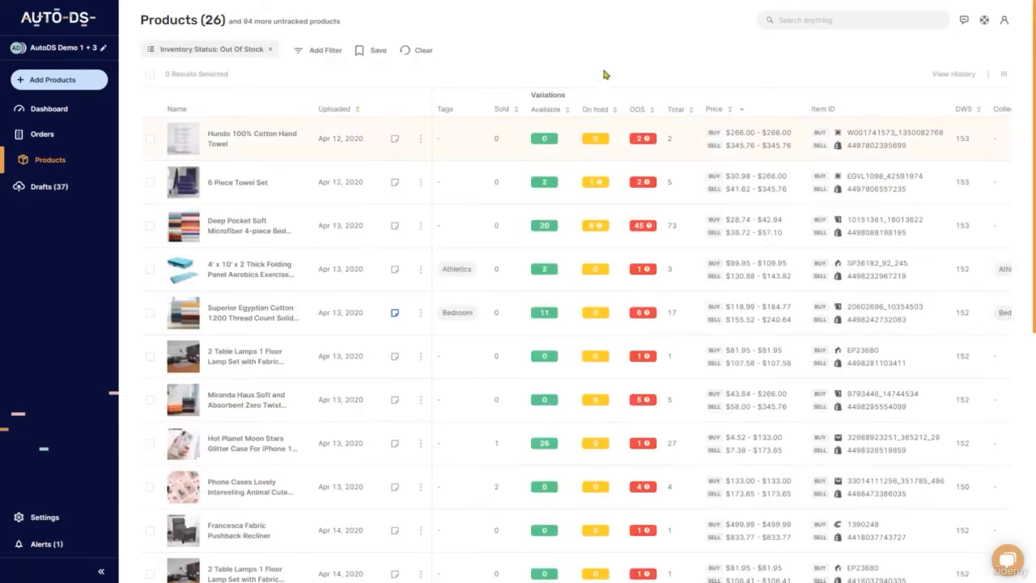
pyautogui.scroll(-1, 658, 63)
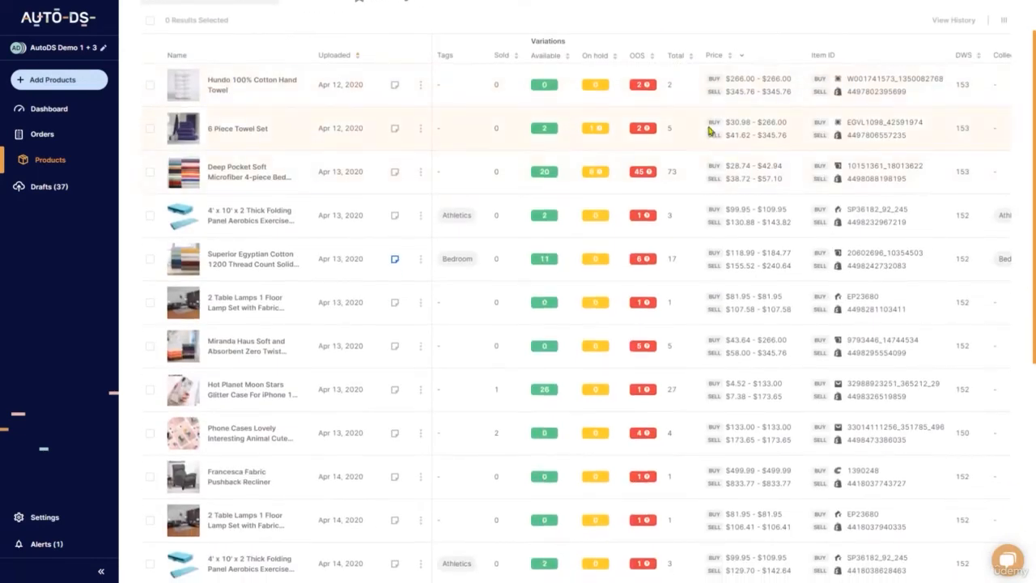
pyautogui.scroll(-3, 705, 124)
pyautogui.scroll(3, 705, 124)
pyautogui.moveTo(640, 175)
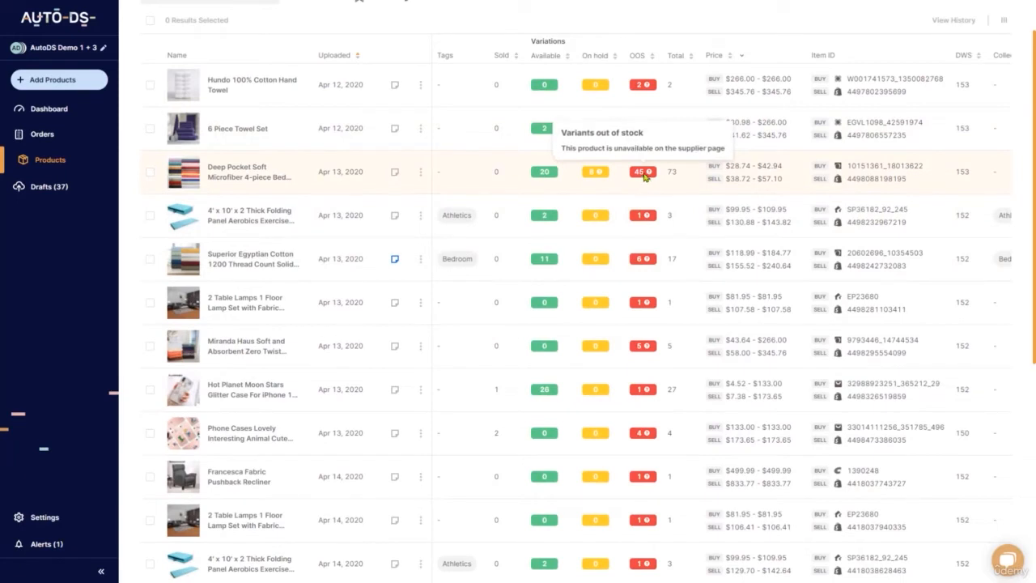
pyautogui.scroll(1, 644, 176)
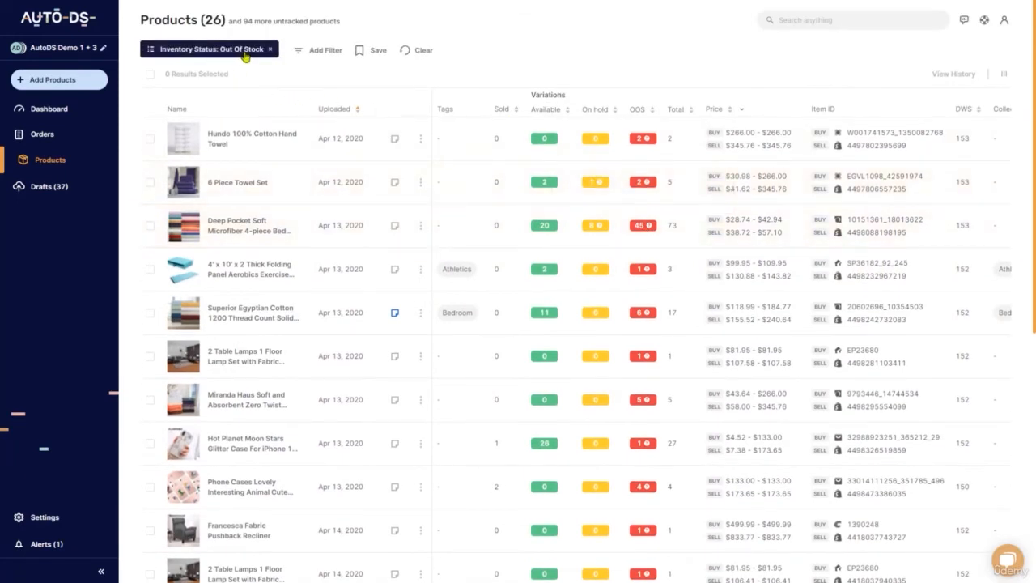
pyautogui.click(270, 49)
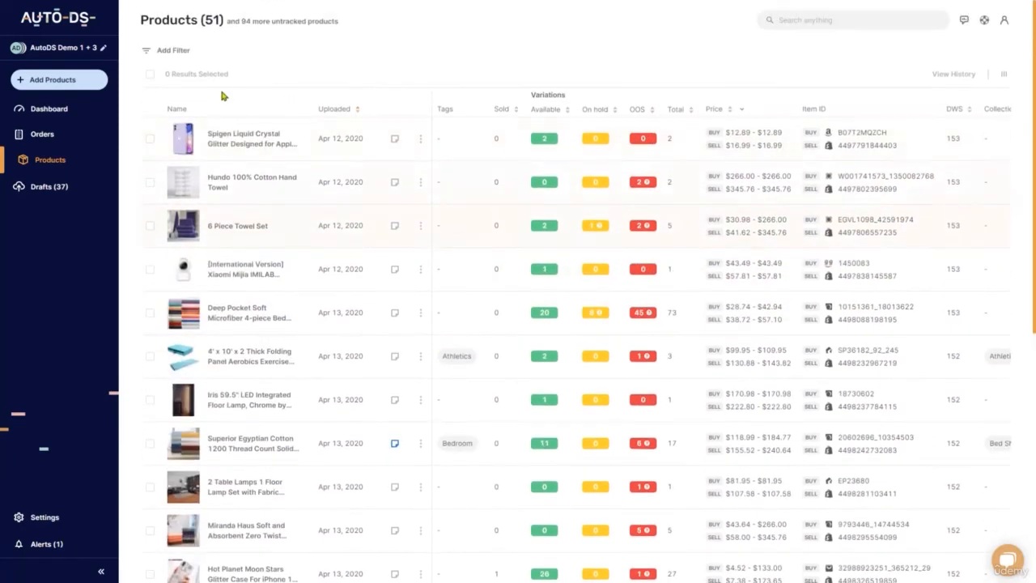
pyautogui.click(179, 50)
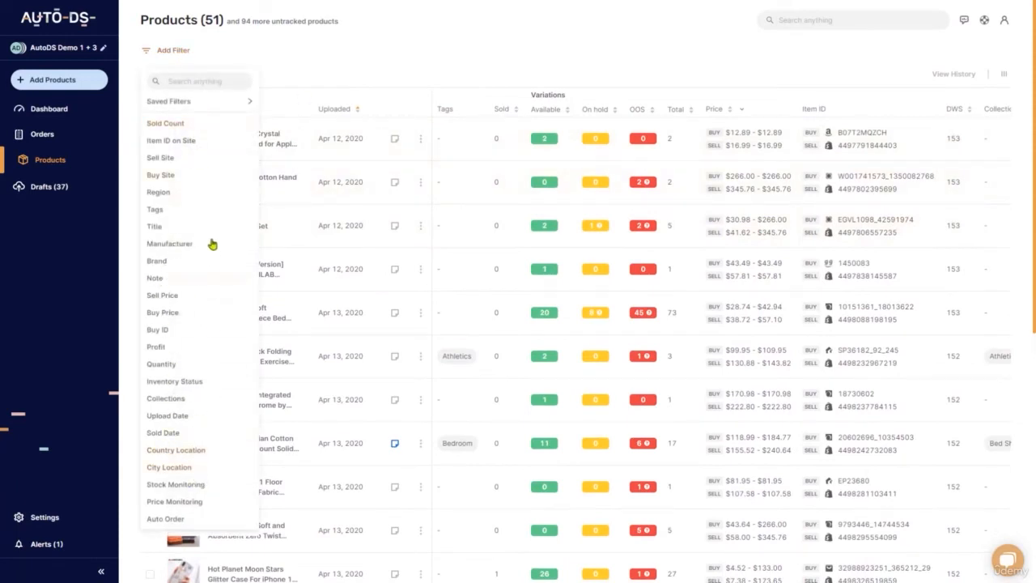
pyautogui.click(344, 73)
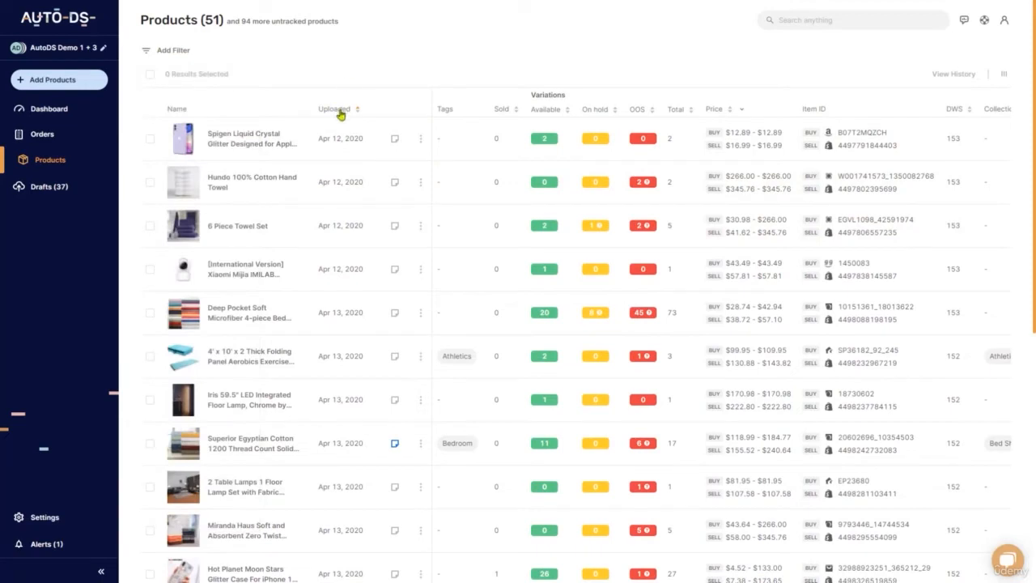
pyautogui.doubleClick(215, 24)
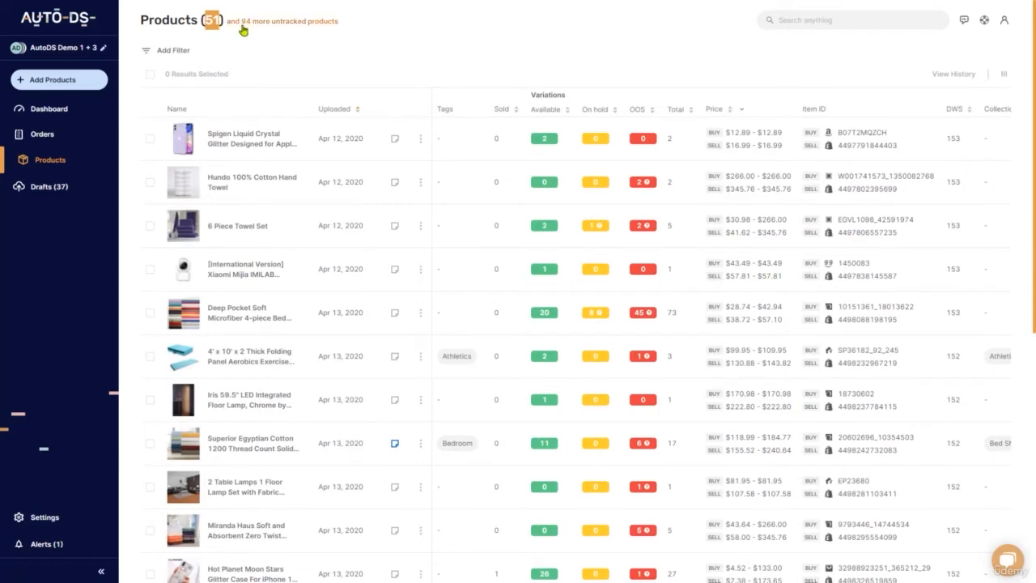
pyautogui.click(264, 49)
pyautogui.click(261, 30)
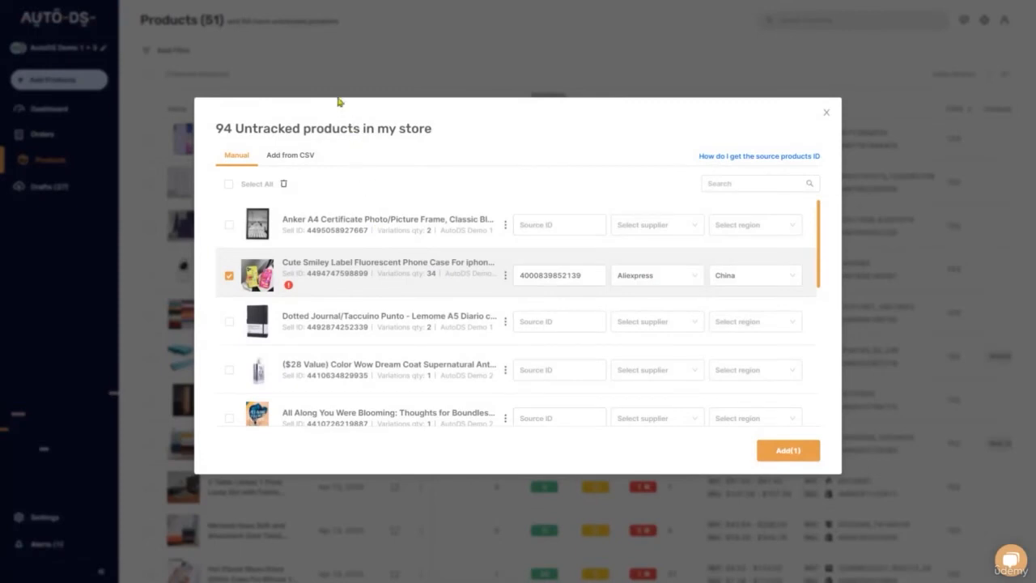
pyautogui.scroll(-3, 489, 267)
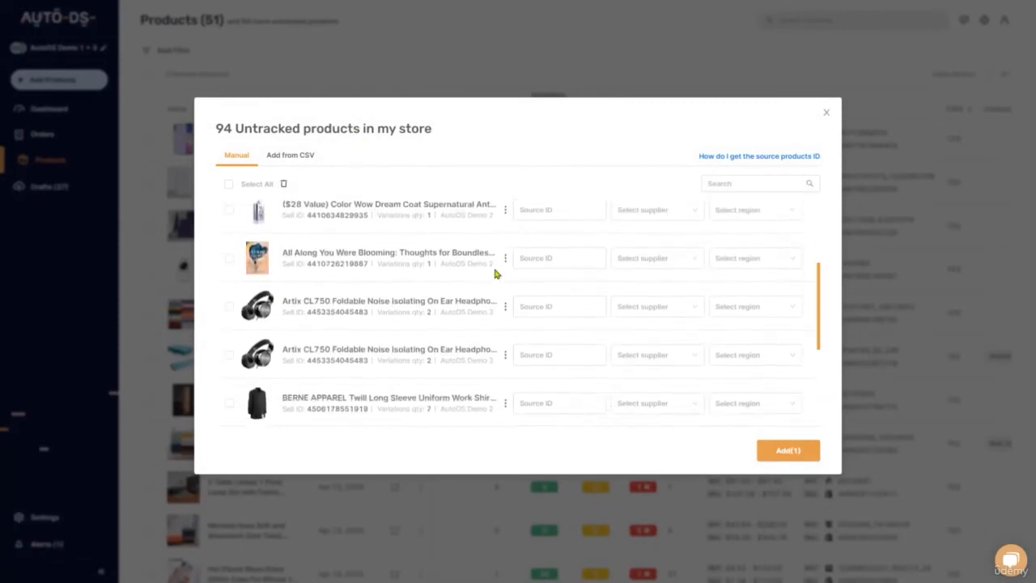
pyautogui.scroll(-2, 486, 272)
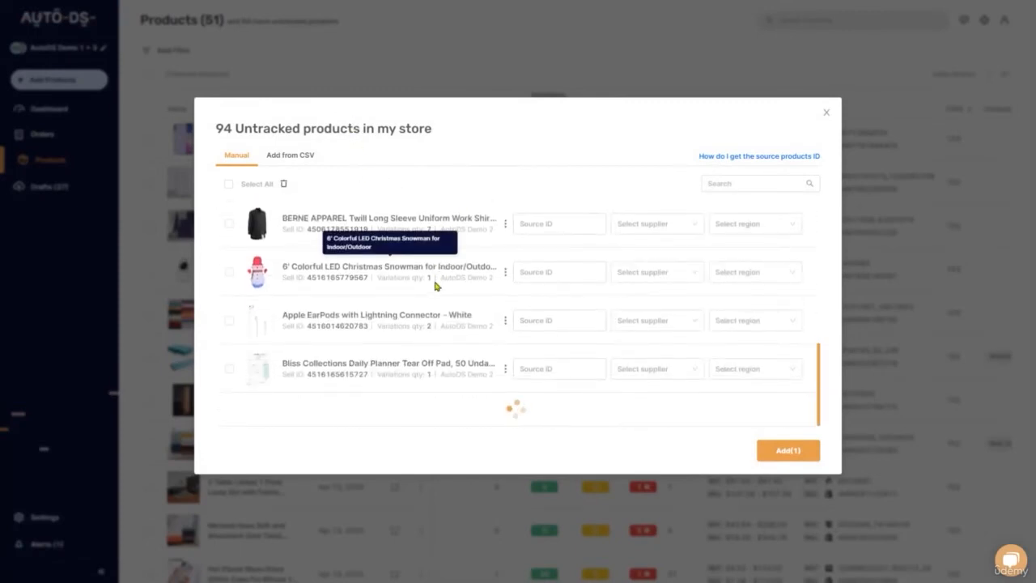
pyautogui.scroll(8, 445, 301)
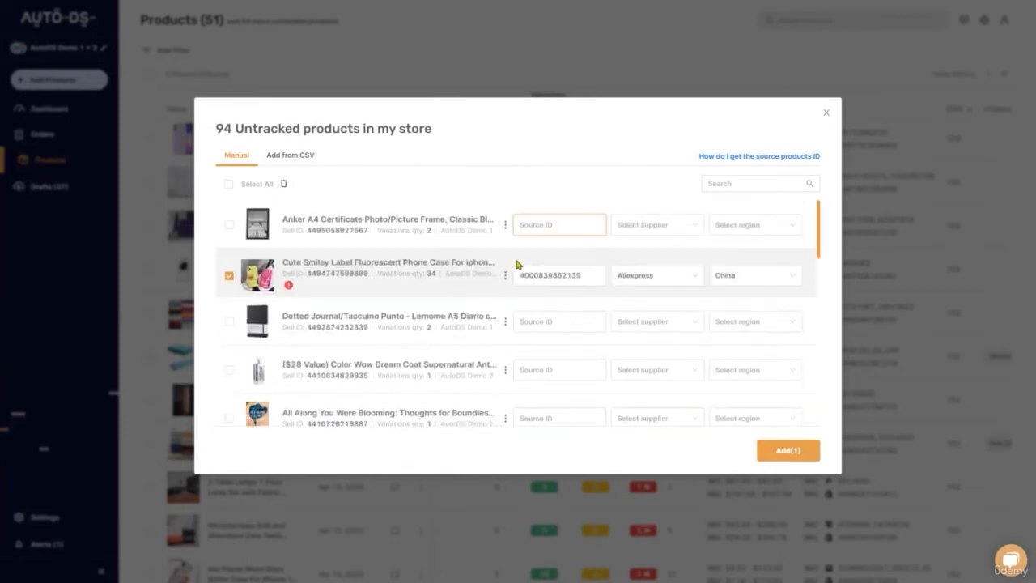
pyautogui.click(645, 234)
pyautogui.click(736, 231)
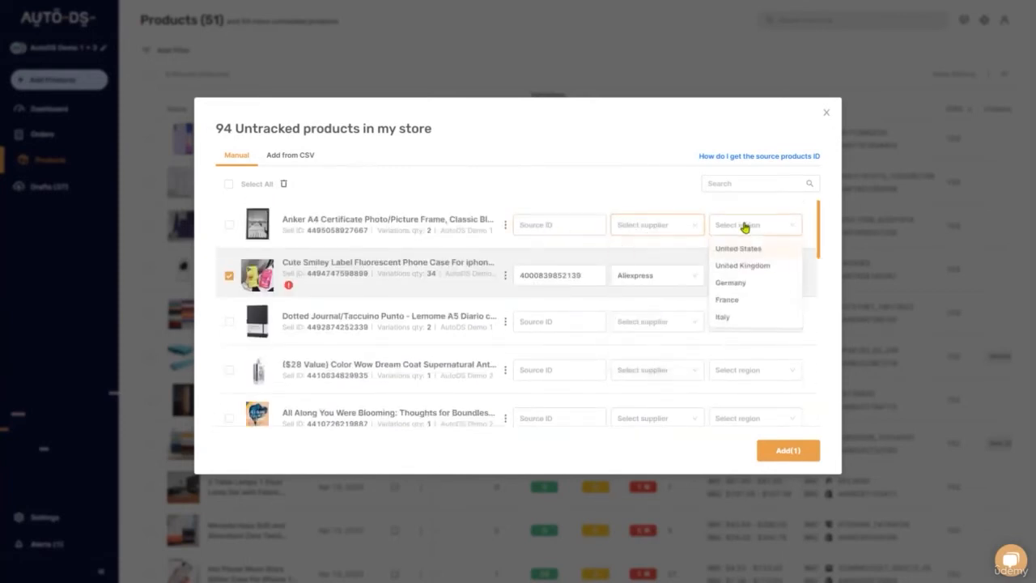
pyautogui.click(831, 269)
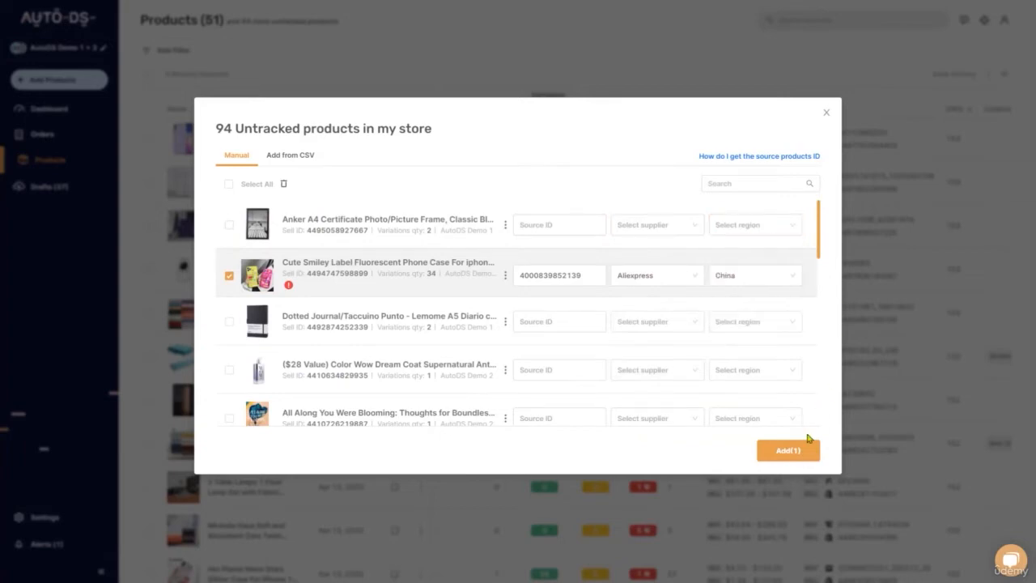
pyautogui.click(826, 113)
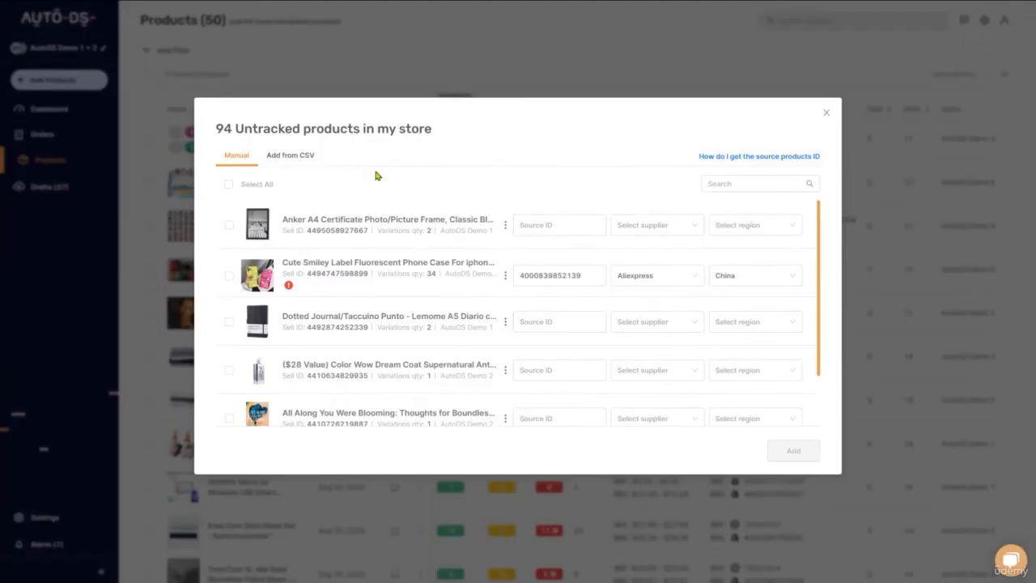
pyautogui.click(293, 159)
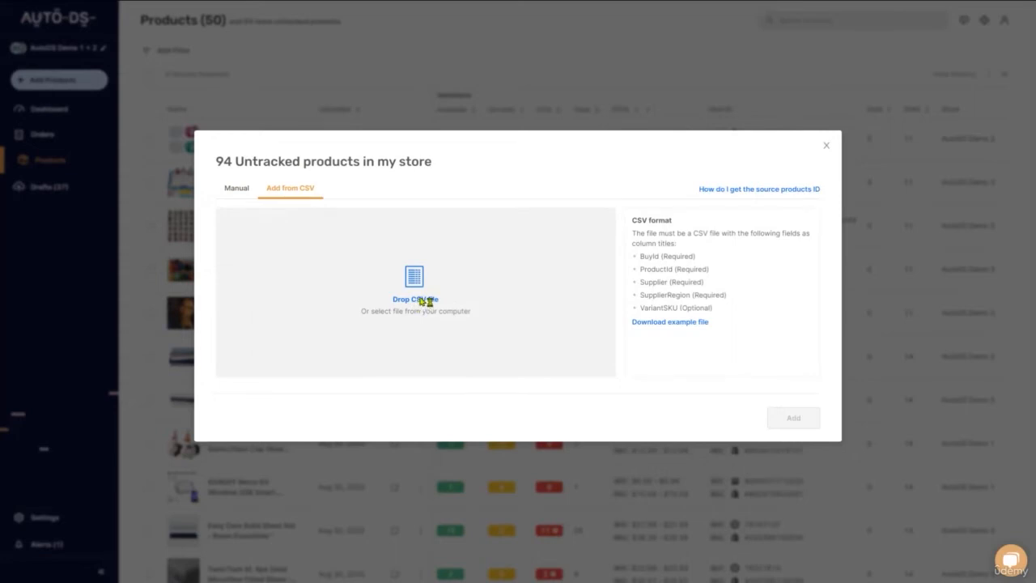
pyautogui.click(421, 301)
pyautogui.click(465, 312)
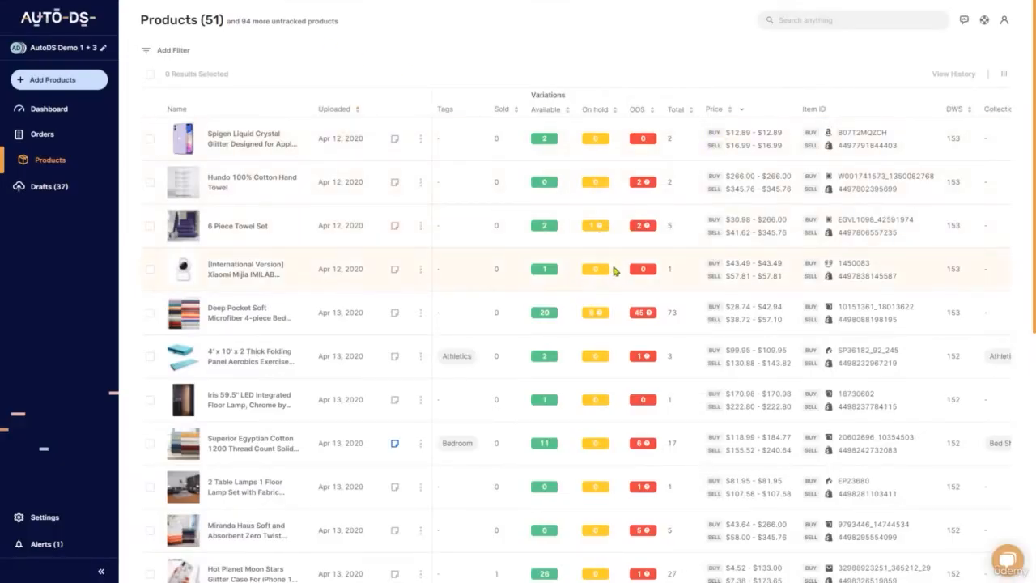
# Scroll down and back up through the Products table twice
pyautogui.scroll(-4, 614, 271)
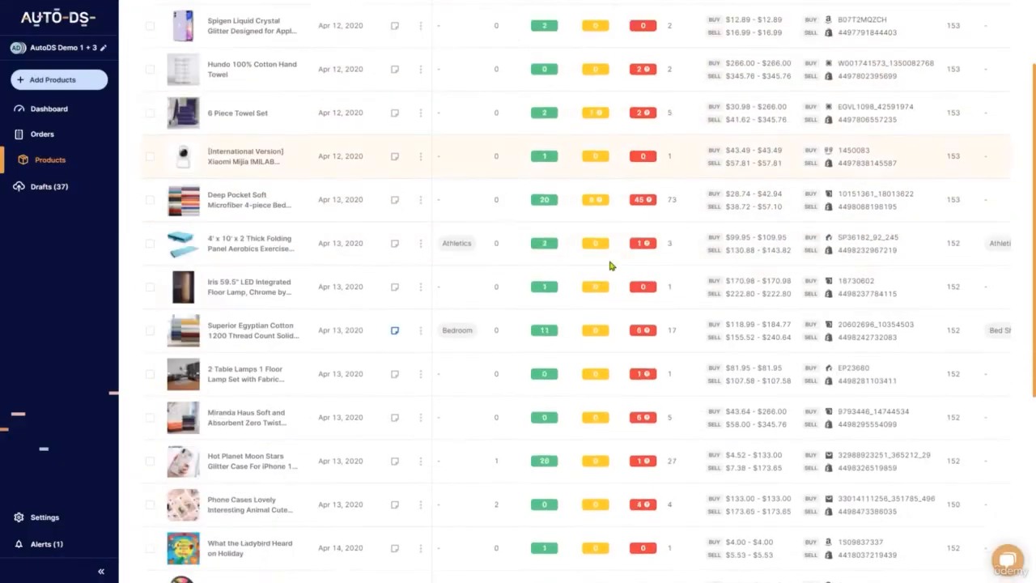
pyautogui.scroll(4, 564, 261)
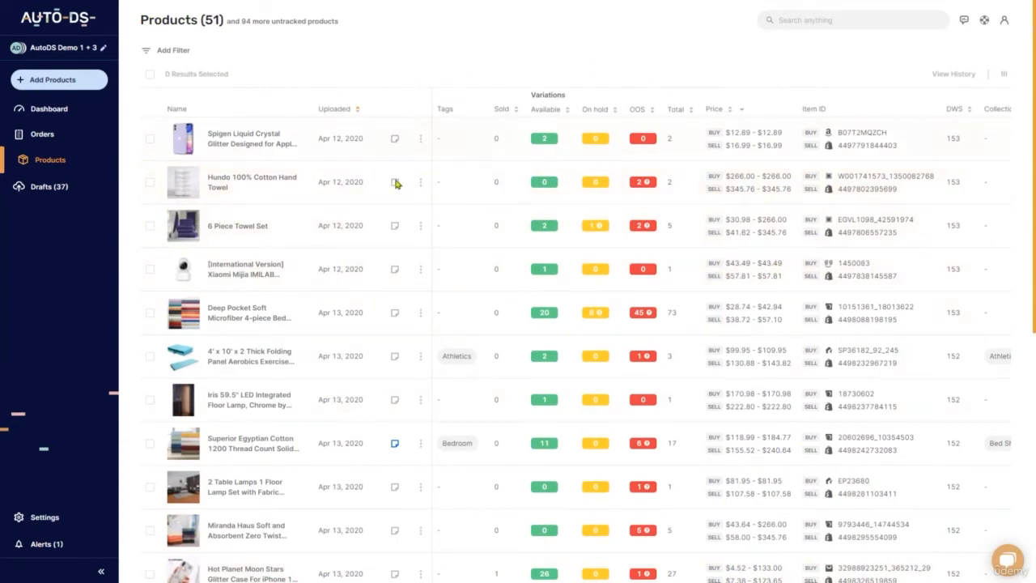
pyautogui.scroll(-2, 627, 327)
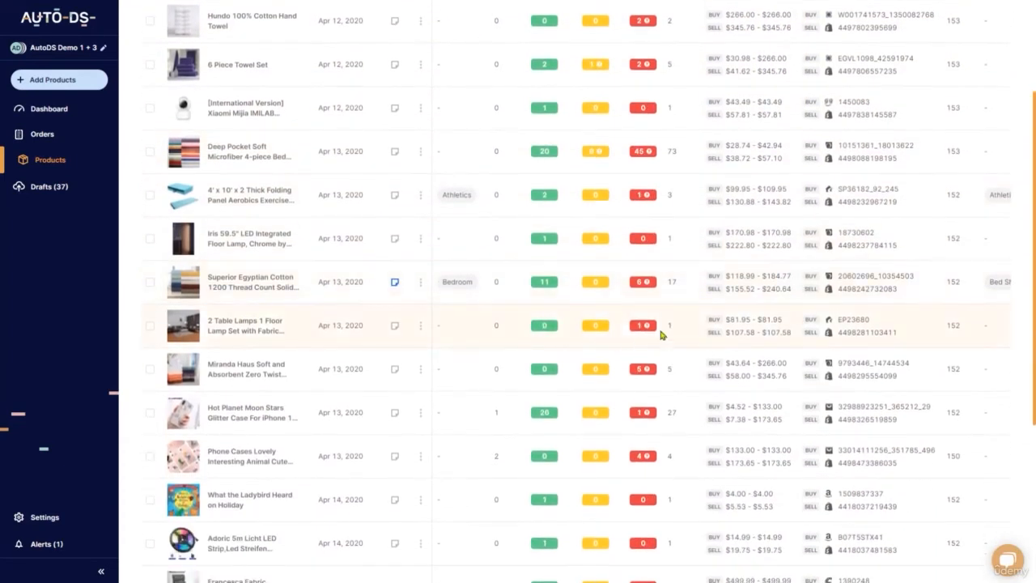
pyautogui.scroll(2, 616, 339)
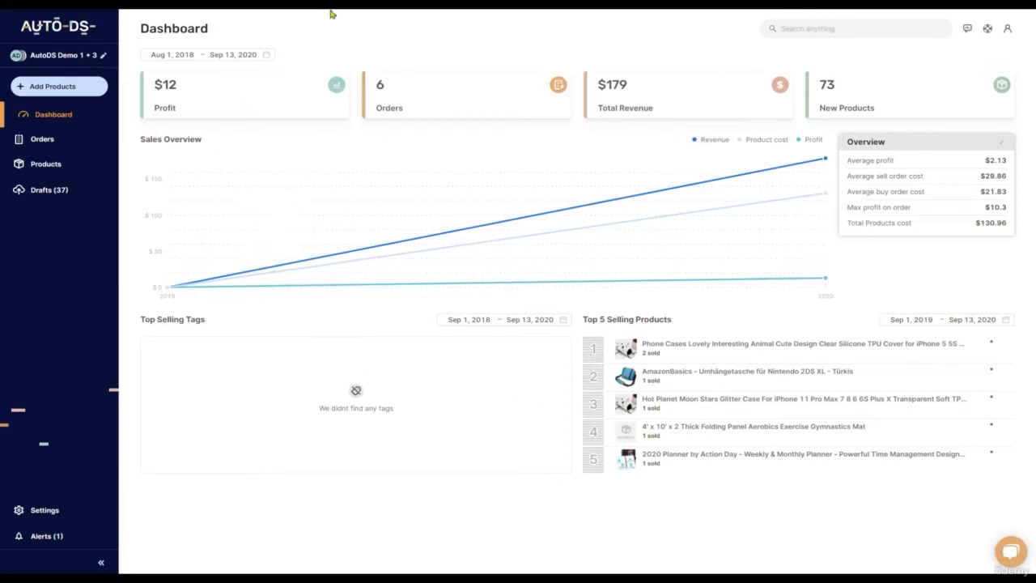
pyautogui.click(190, 55)
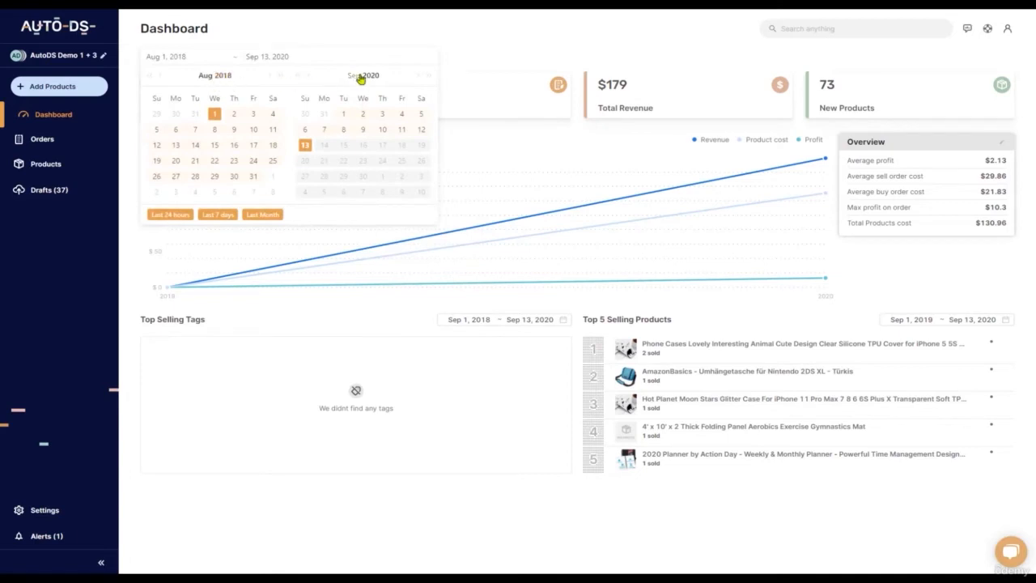
pyautogui.click(355, 34)
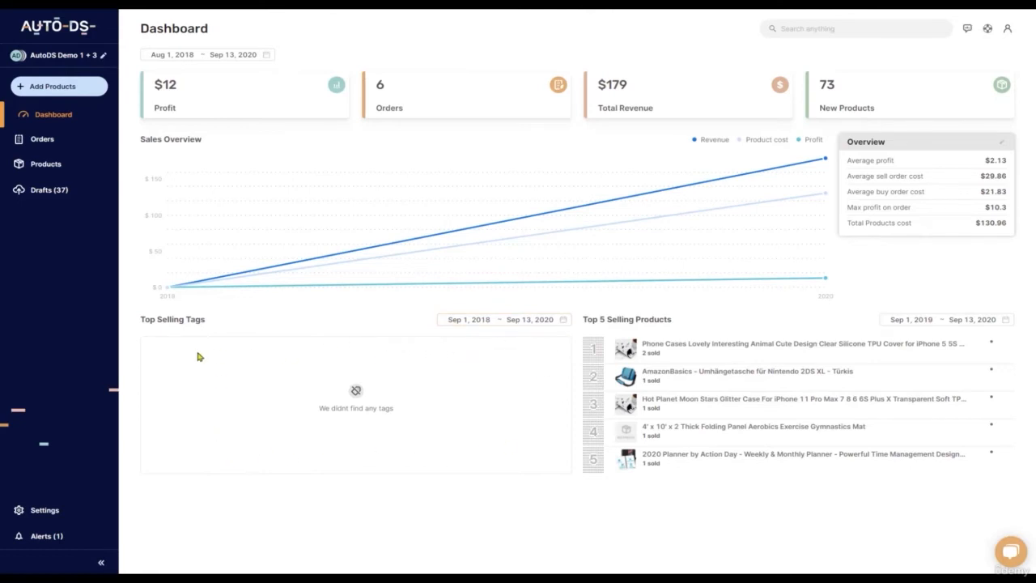
# Open and dismiss the top-selling date range picker and the empty header search, leaving both unchanged
pyautogui.click(919, 320)
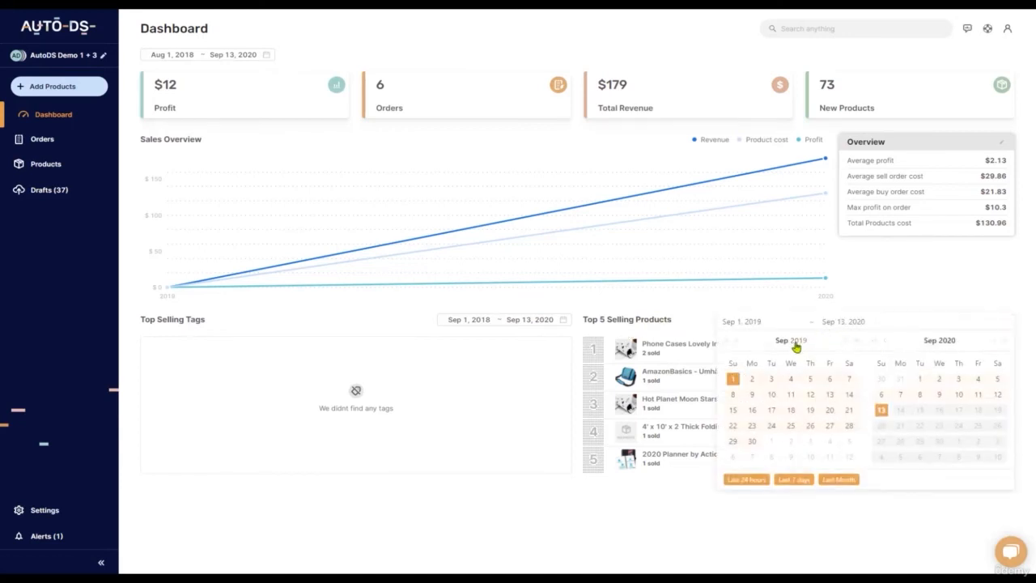
pyautogui.click(931, 303)
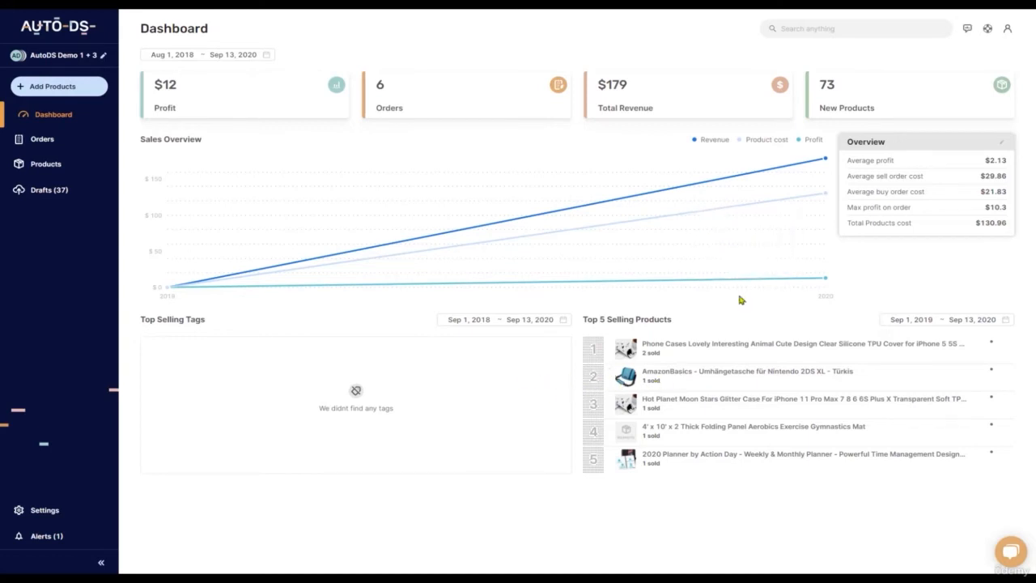
pyautogui.click(812, 26)
pyautogui.click(703, 38)
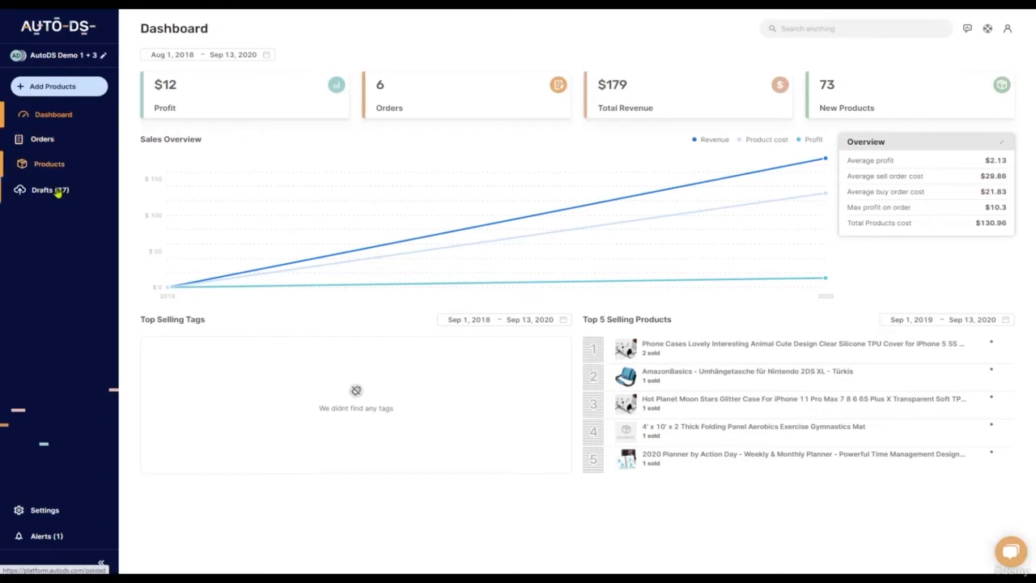
# Search the account for 'mas' (mask), close the results, and open What's new on AutoDS
pyautogui.click(814, 28)
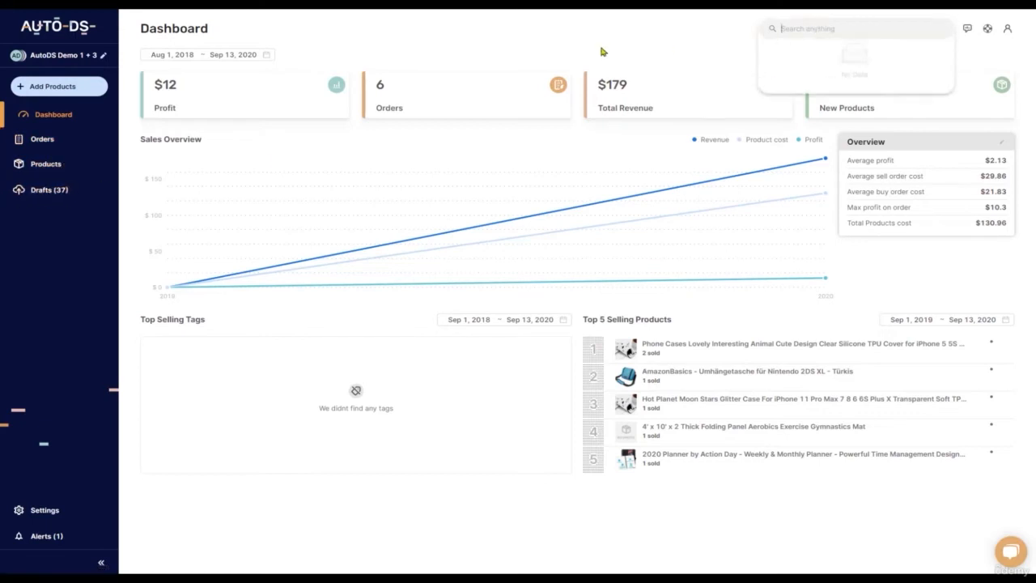
pyautogui.write('mask')
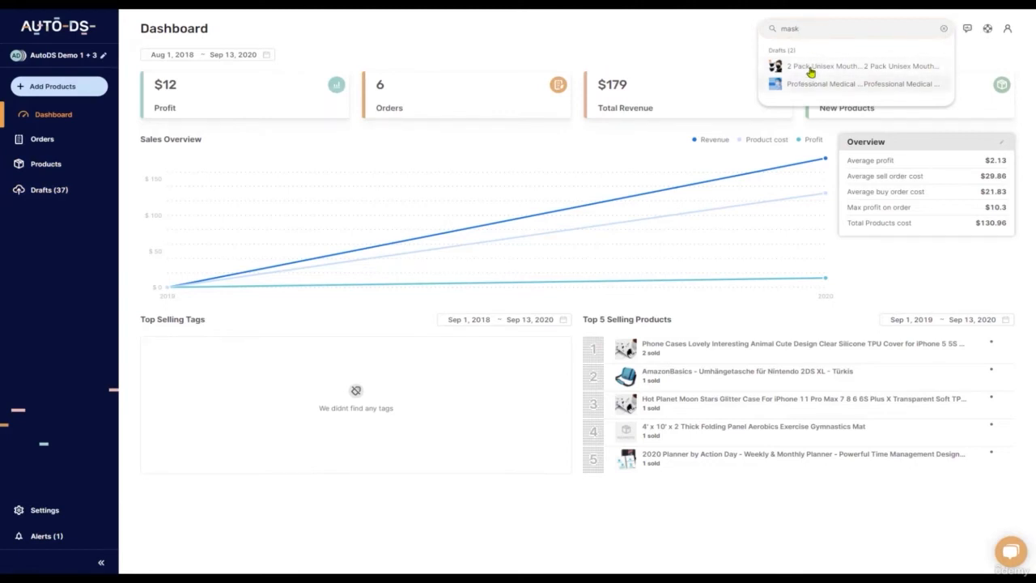
pyautogui.click(723, 38)
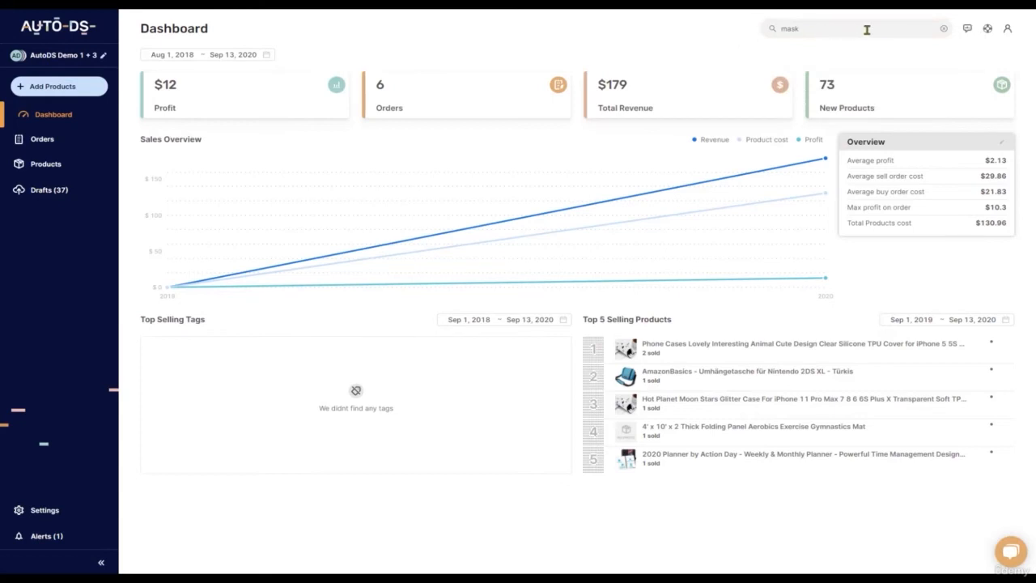
pyautogui.click(967, 30)
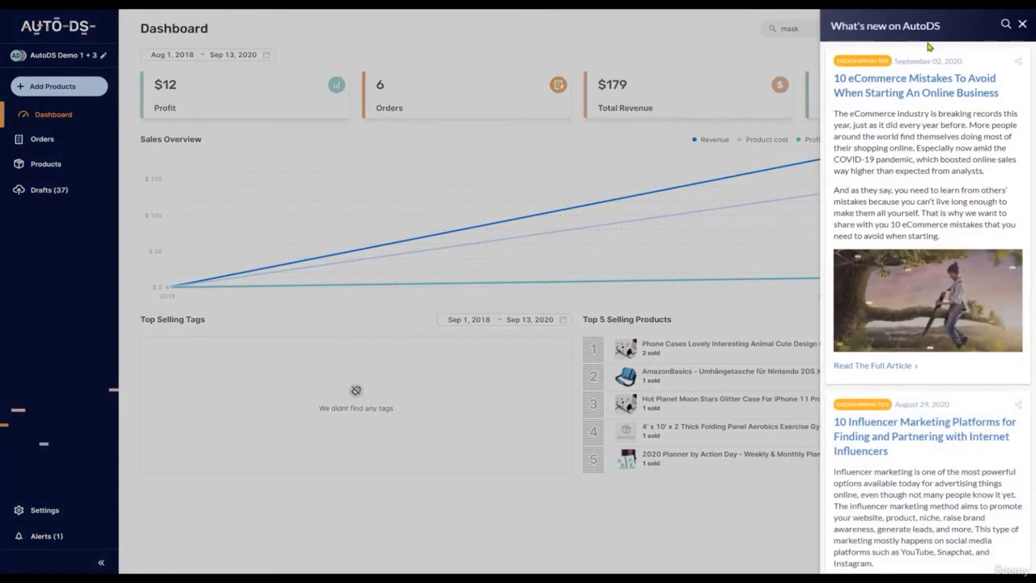
# Scroll through the What's new articles, close the panel, and visit the AutoDS help center
pyautogui.scroll(-5, 931, 178)
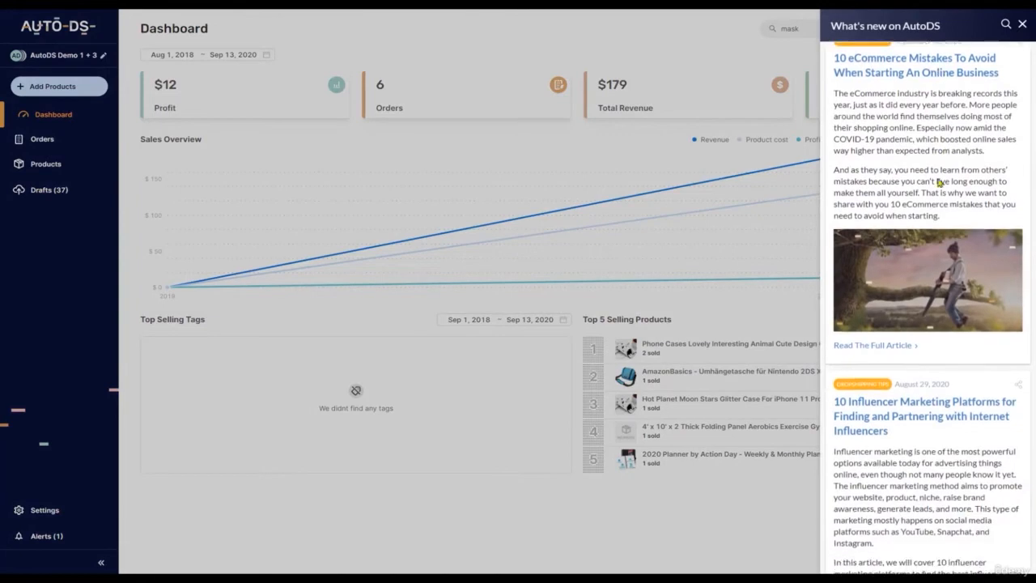
pyautogui.scroll(-3, 925, 179)
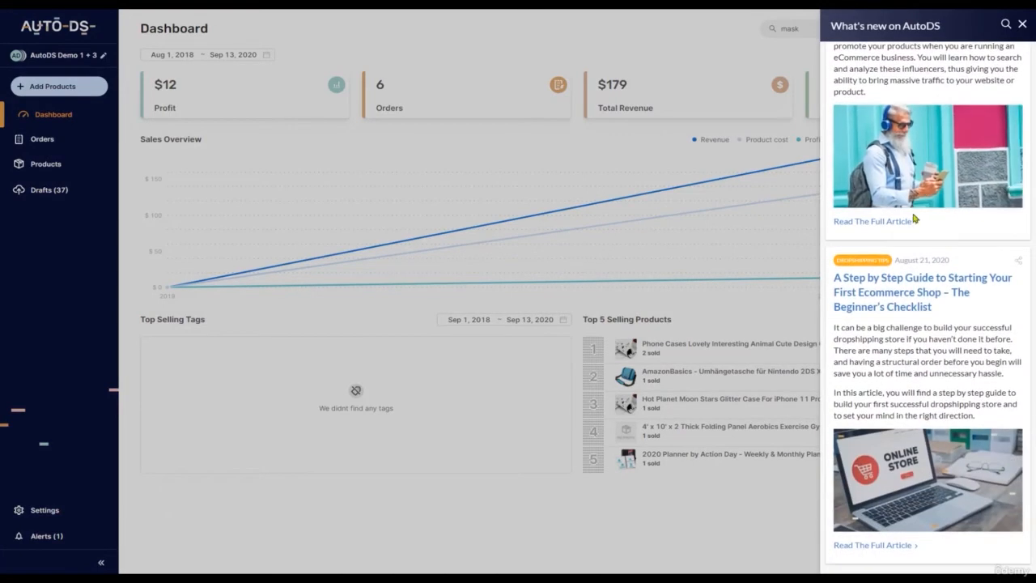
pyautogui.scroll(6, 997, 117)
pyautogui.scroll(2, 997, 117)
pyautogui.click(1022, 24)
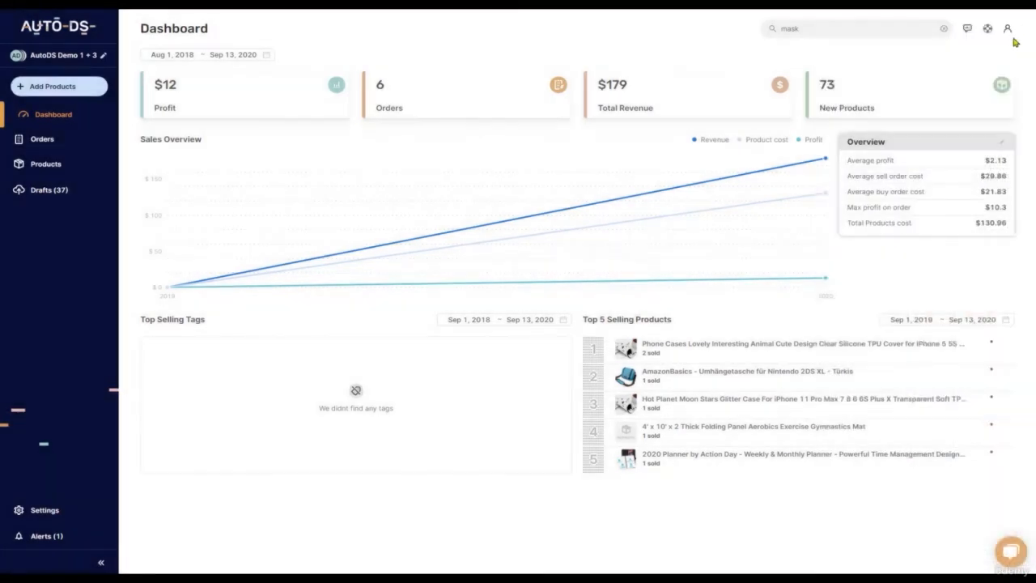
pyautogui.click(988, 32)
pyautogui.click(1007, 30)
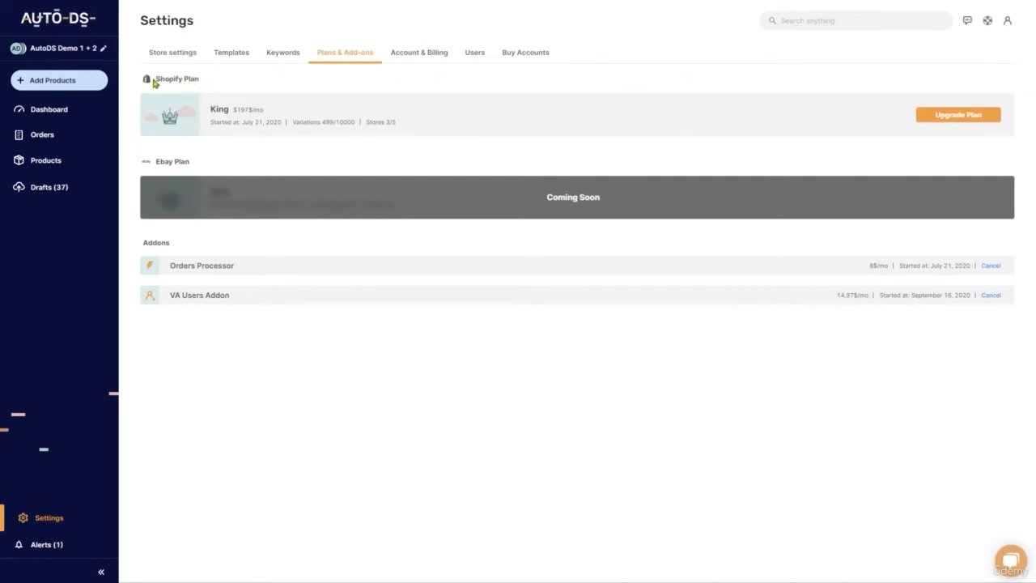
# Use Upgrade Plan to bring up the plan comparison window
pyautogui.click(950, 122)
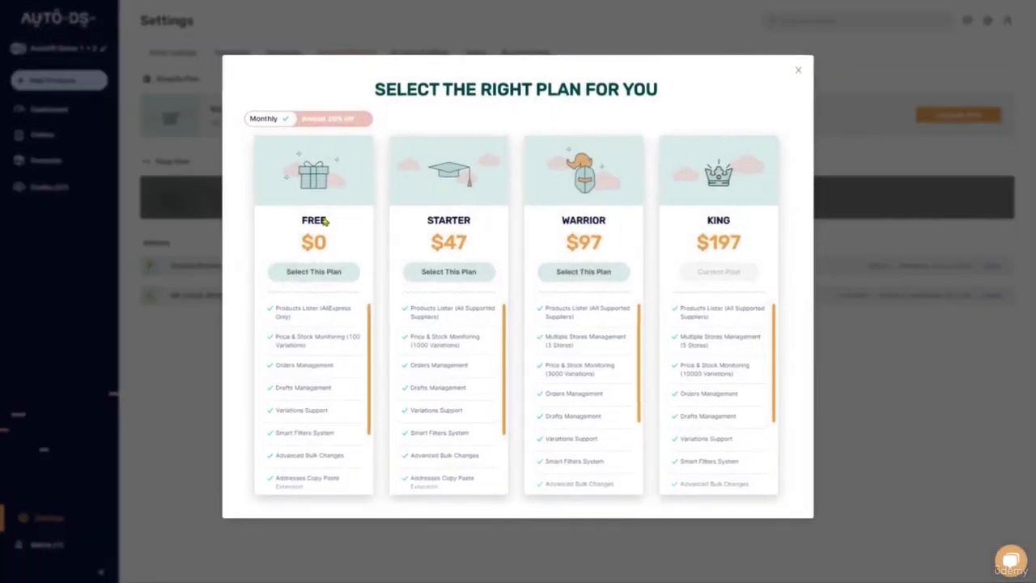
# Review the Free, Starter, Warrior and King plan features, then switch billing to Annual 20% off
pyautogui.moveTo(302, 322)
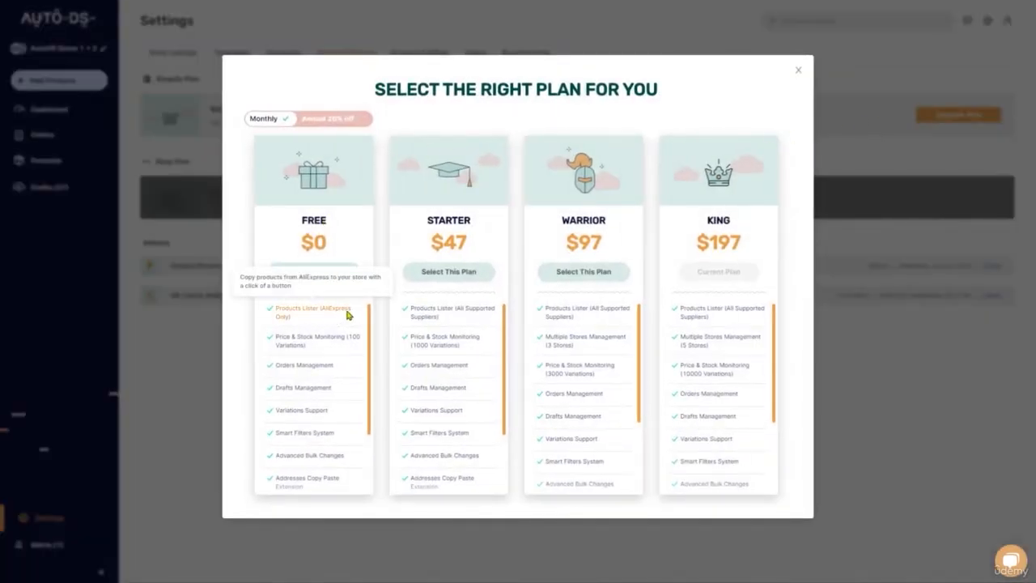
pyautogui.moveTo(349, 343)
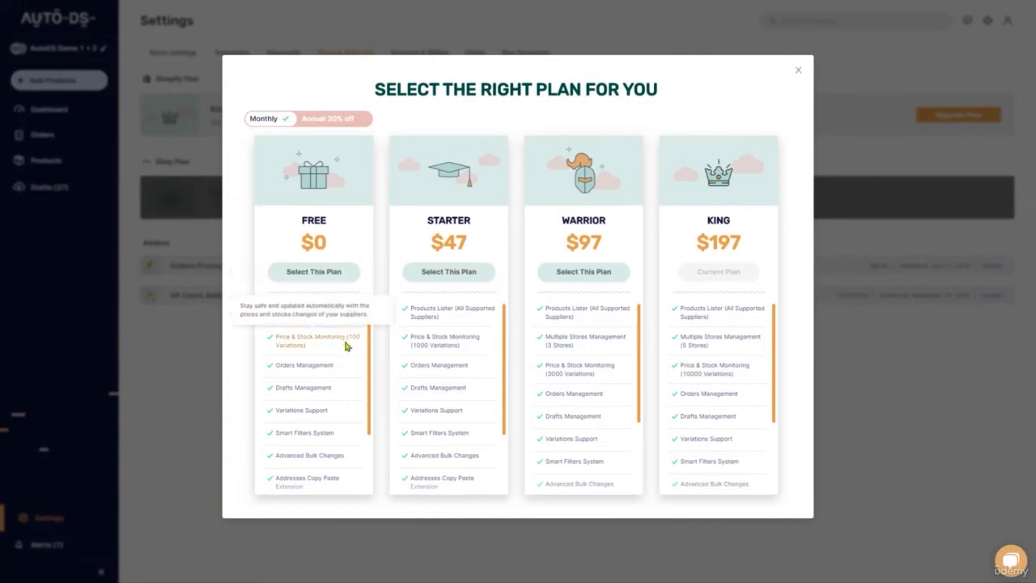
pyautogui.moveTo(313, 401)
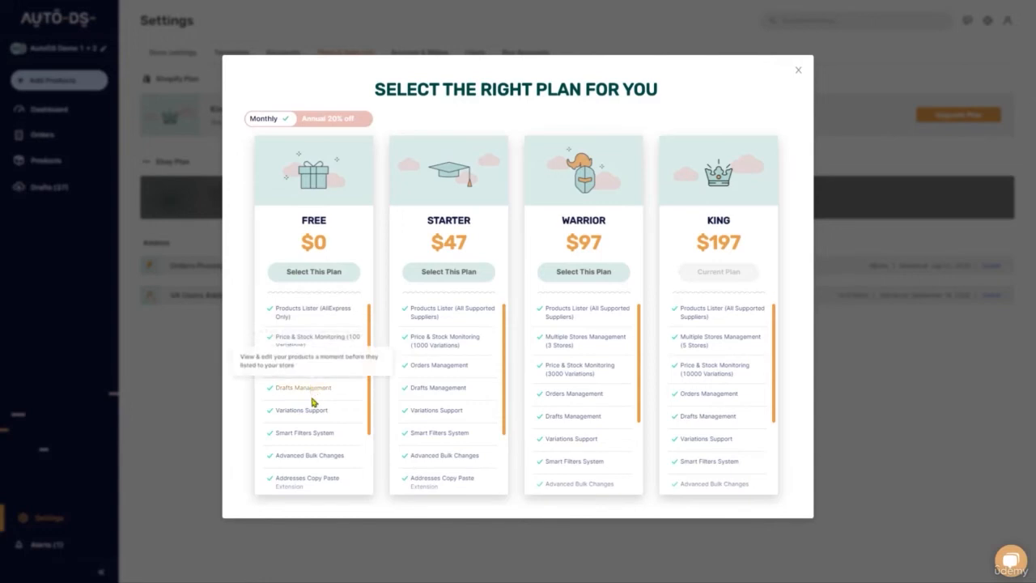
pyautogui.scroll(-1, 340, 373)
pyautogui.scroll(1, 310, 362)
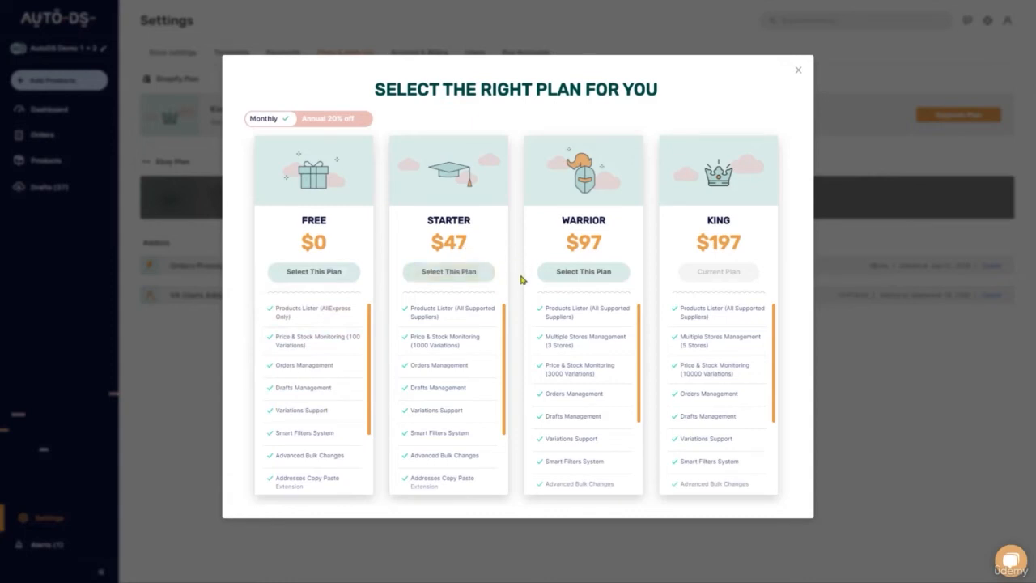
pyautogui.moveTo(454, 313)
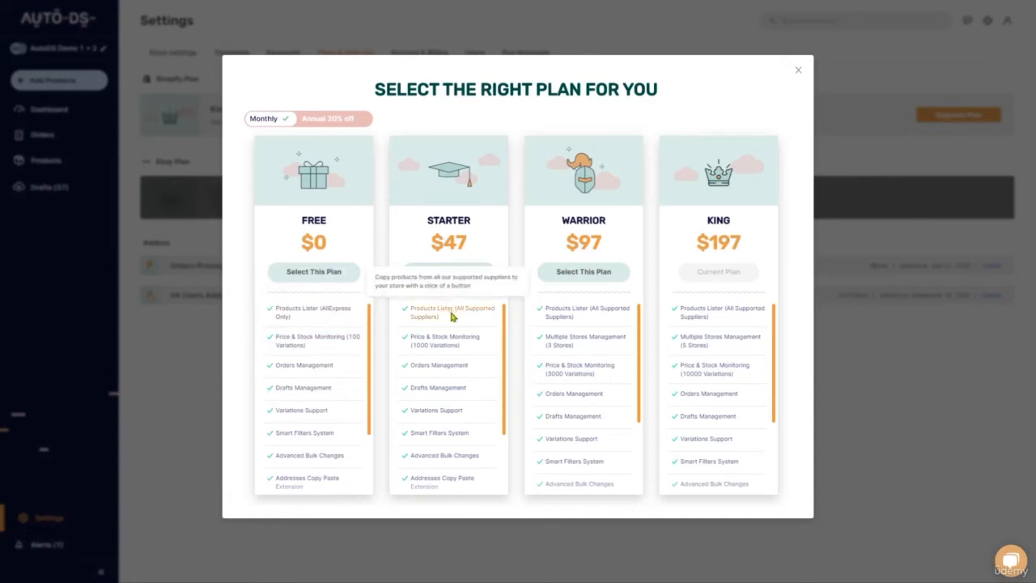
pyautogui.moveTo(435, 349)
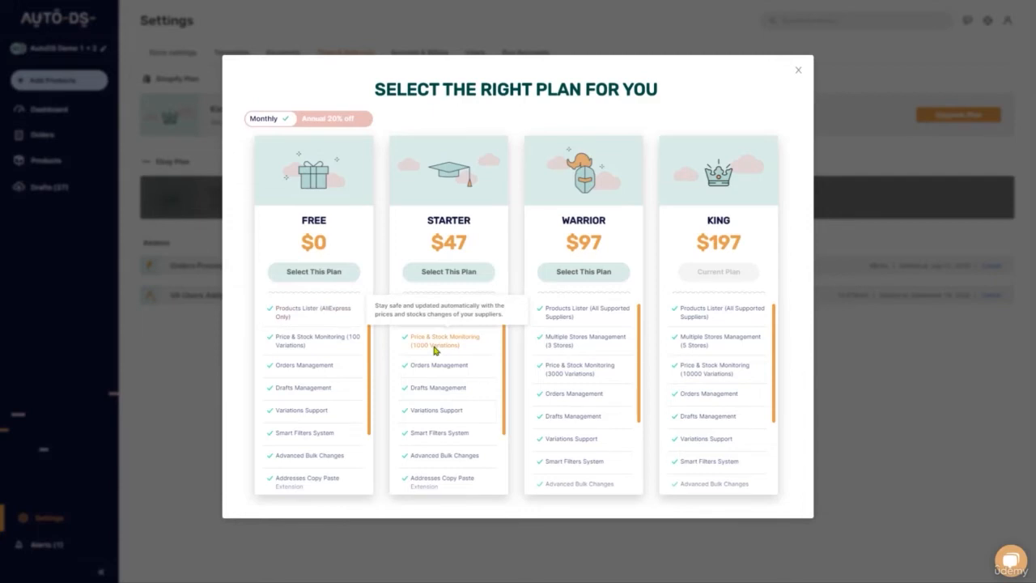
pyautogui.moveTo(443, 445)
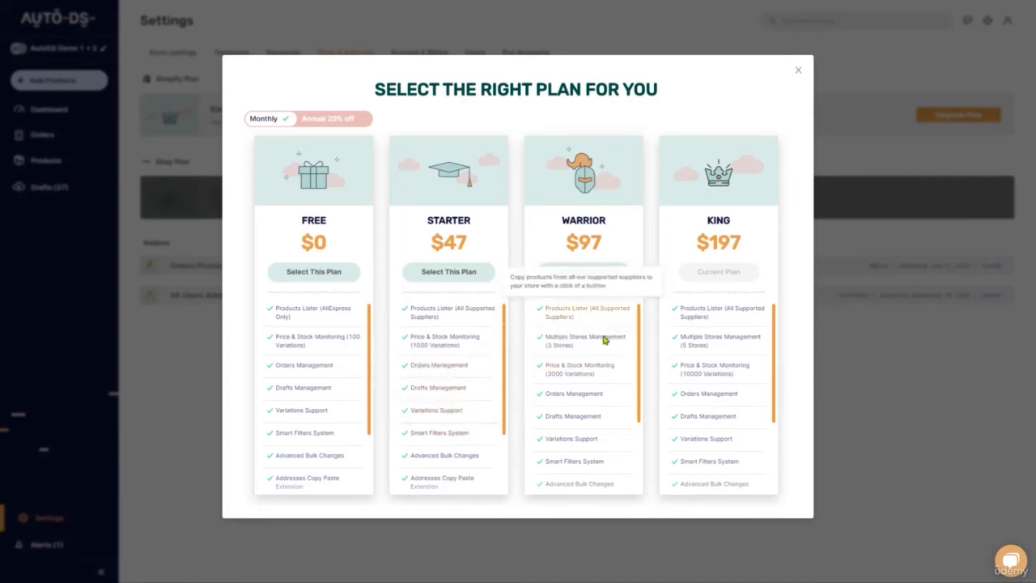
pyautogui.moveTo(586, 377)
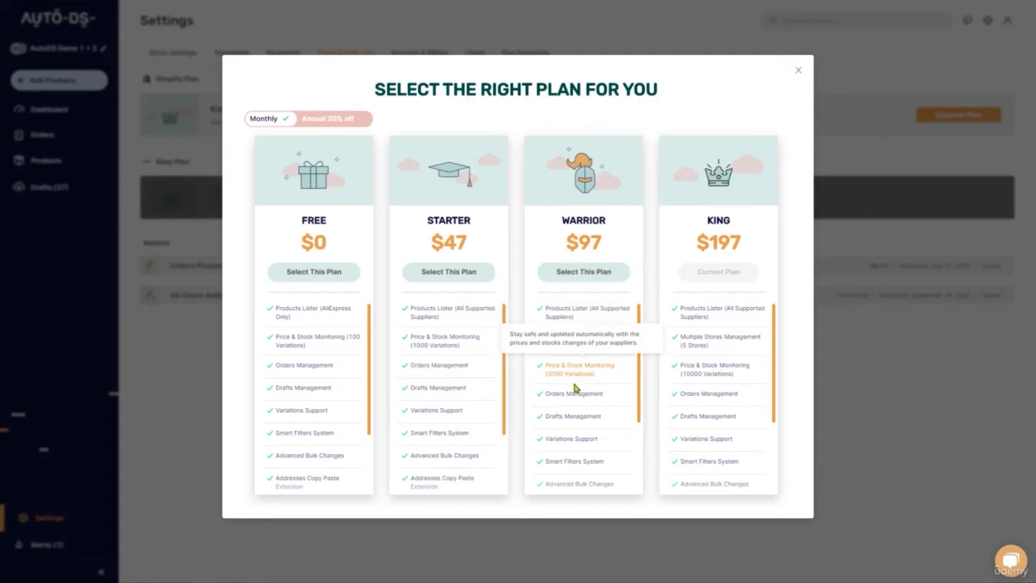
pyautogui.moveTo(742, 310)
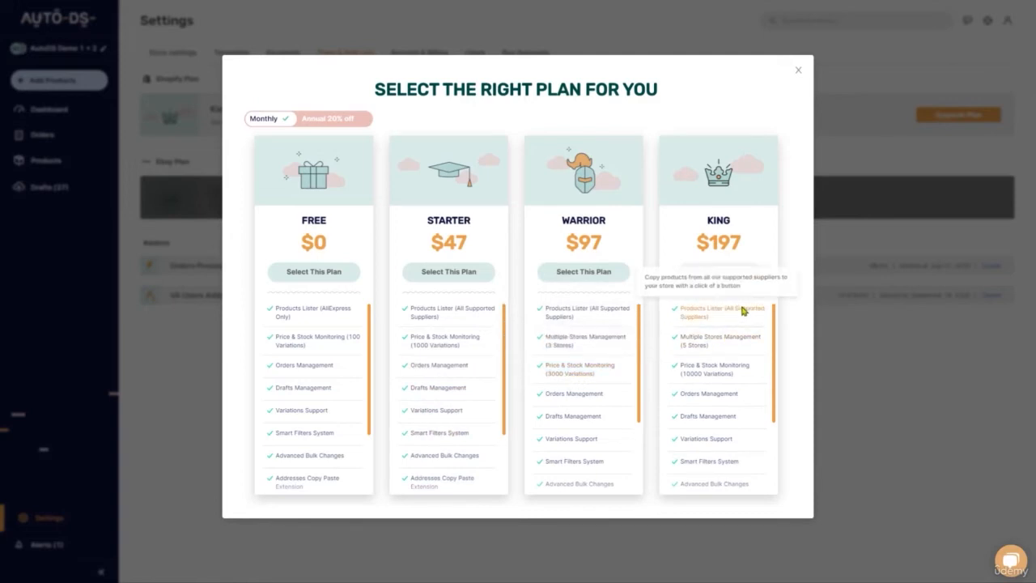
pyautogui.moveTo(731, 378)
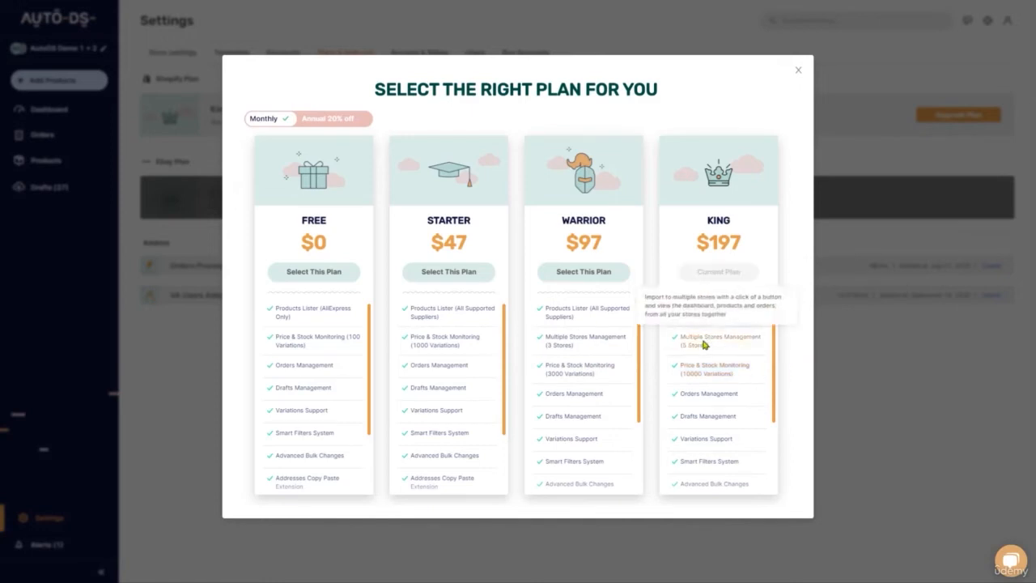
pyautogui.scroll(-2, 717, 404)
pyautogui.scroll(2, 717, 412)
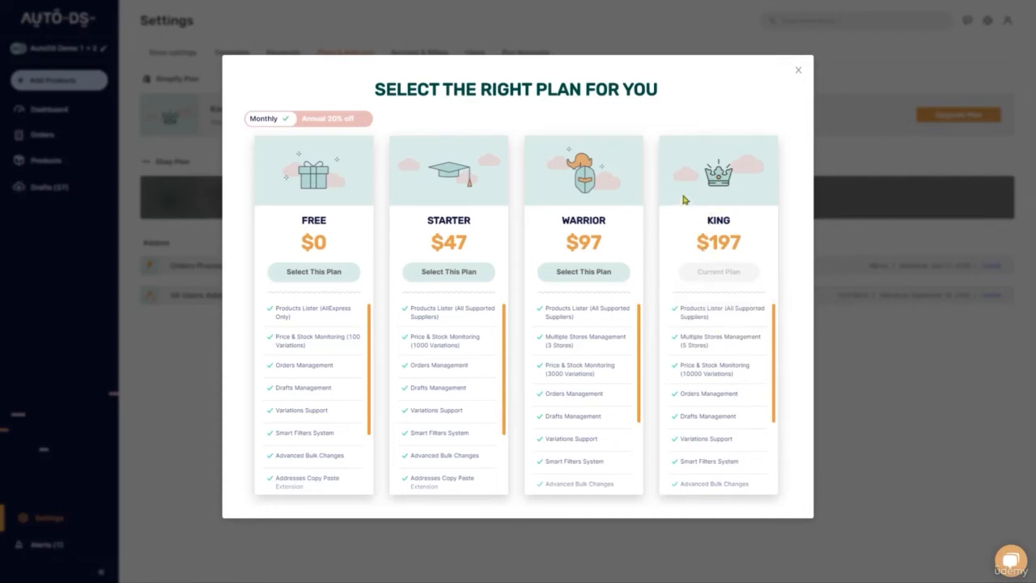
pyautogui.click(324, 123)
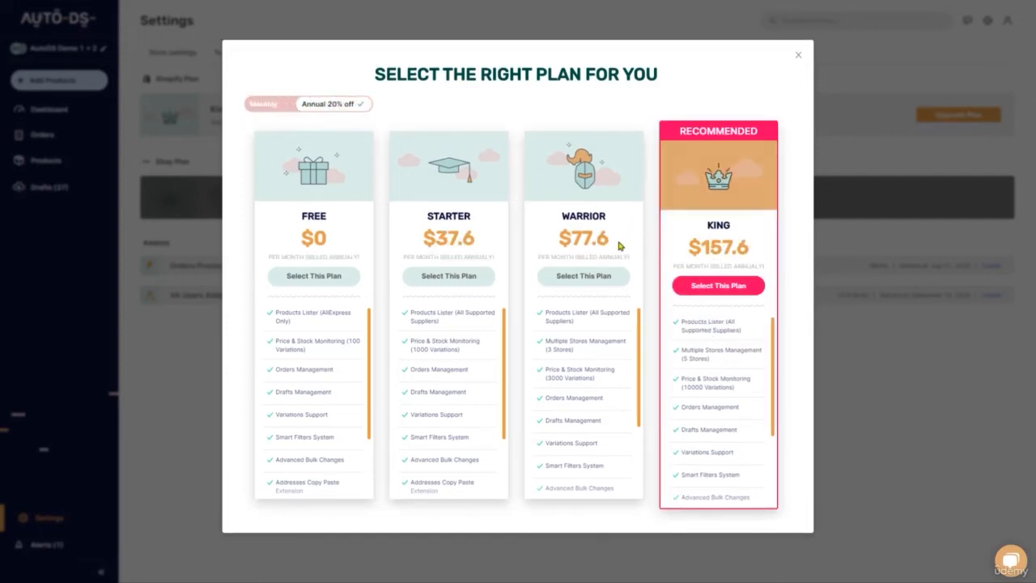
# Close the plan selection window and switch to the Account & Billing settings
pyautogui.click(217, 119)
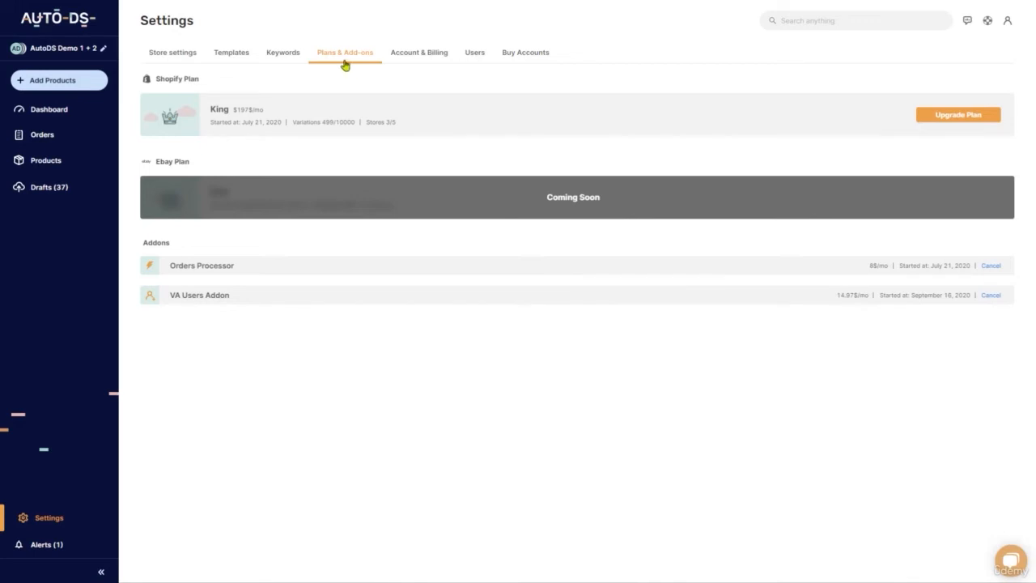
pyautogui.click(410, 60)
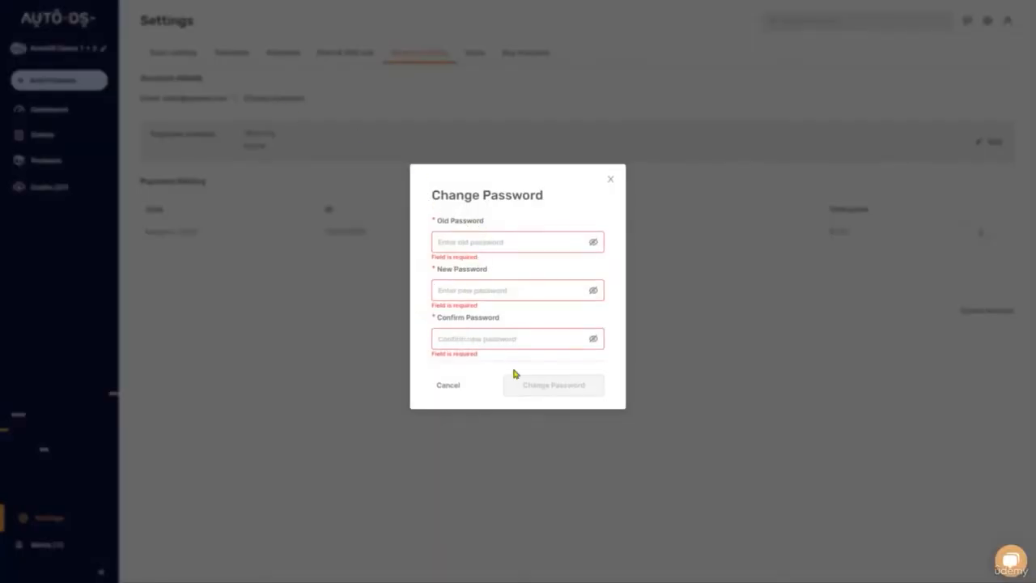
pyautogui.click(452, 386)
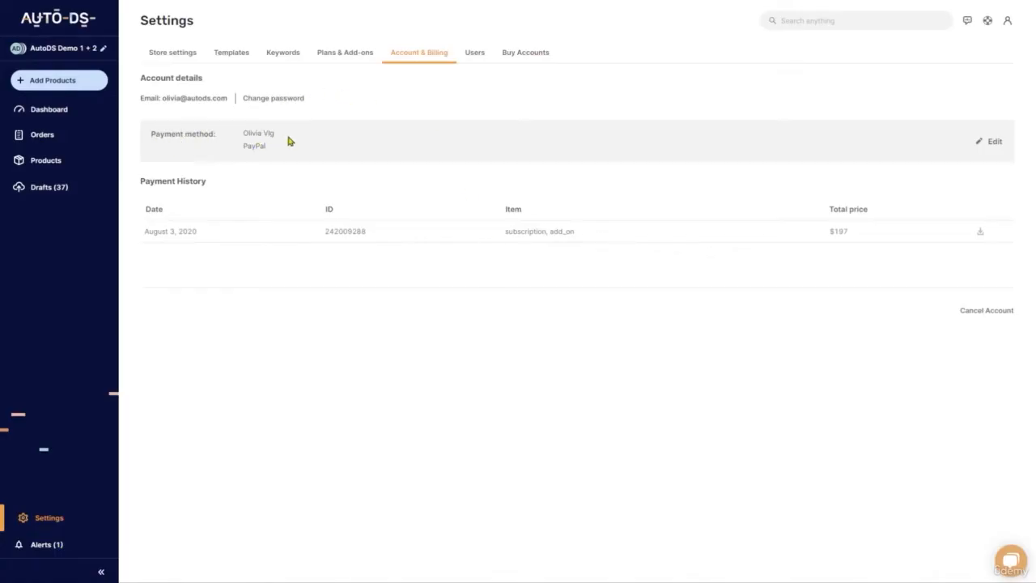
# Look over the credit card and PayPal payment options, then download the $197 August 3, 2020 invoice
pyautogui.click(998, 145)
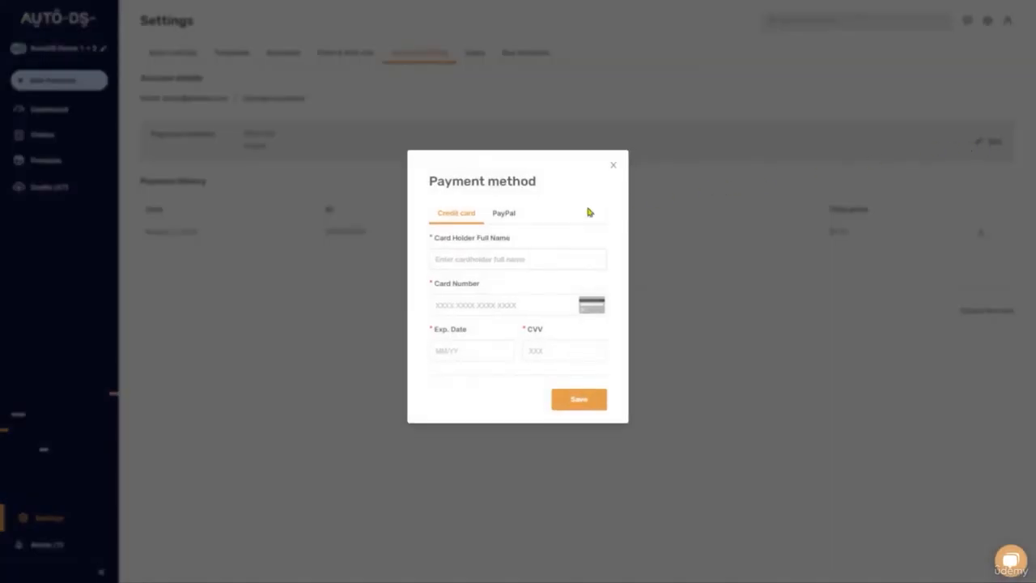
pyautogui.click(469, 259)
pyautogui.click(503, 213)
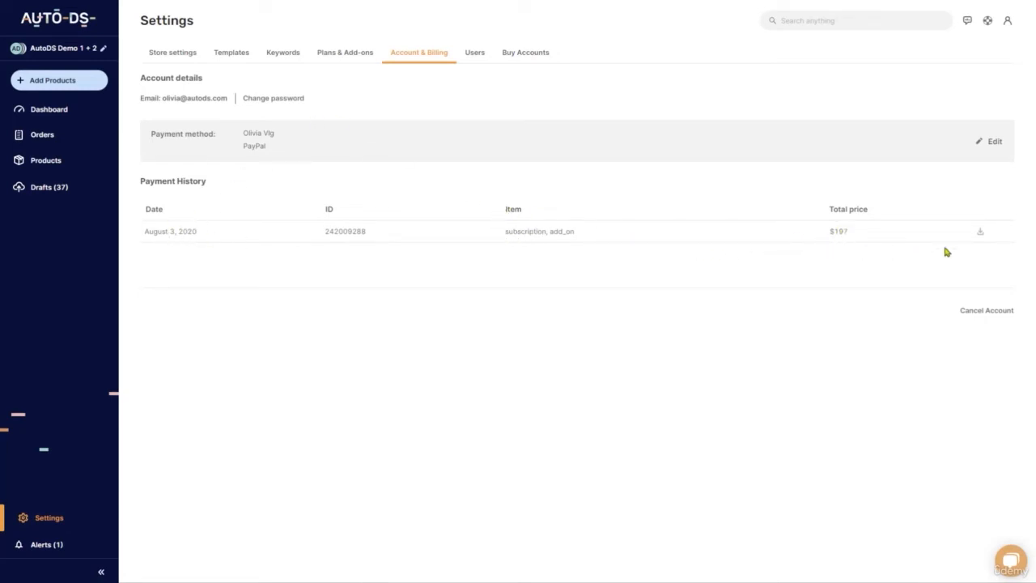
pyautogui.click(979, 236)
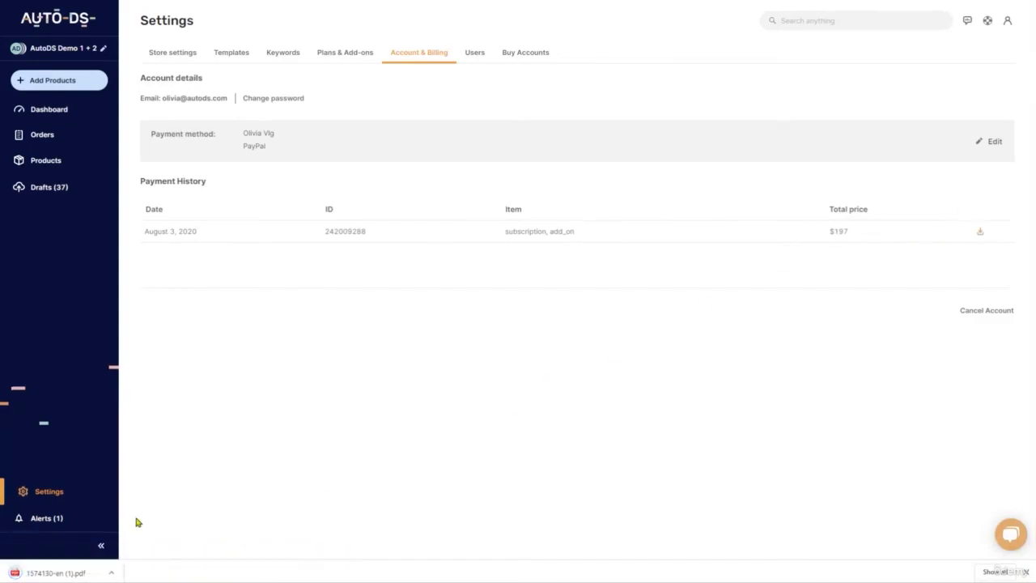
# Open the downloaded invoice PDF from the download bar
pyautogui.click(48, 571)
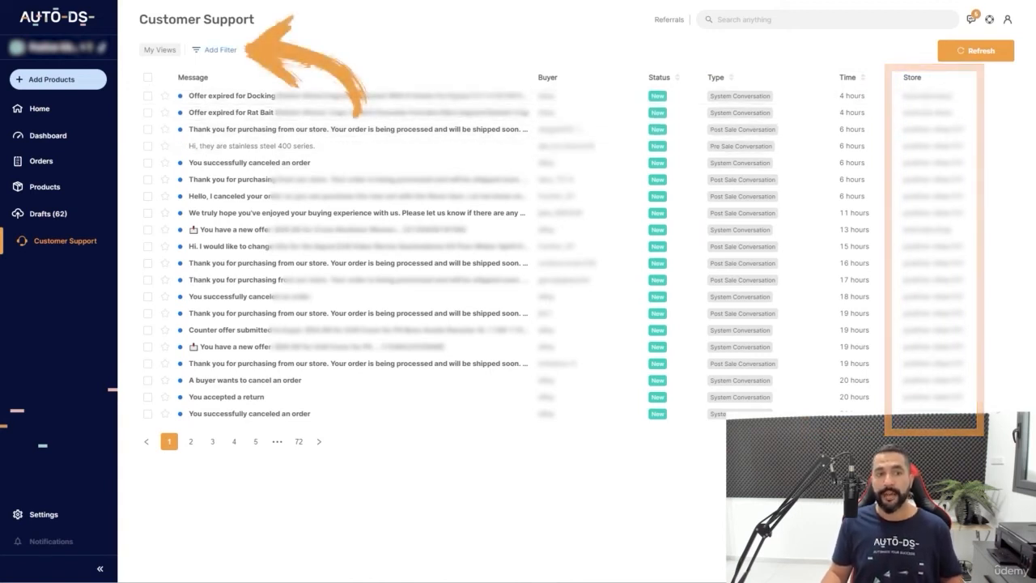
# Show the Customer Support inbox's Add Filter options
pyautogui.click(219, 50)
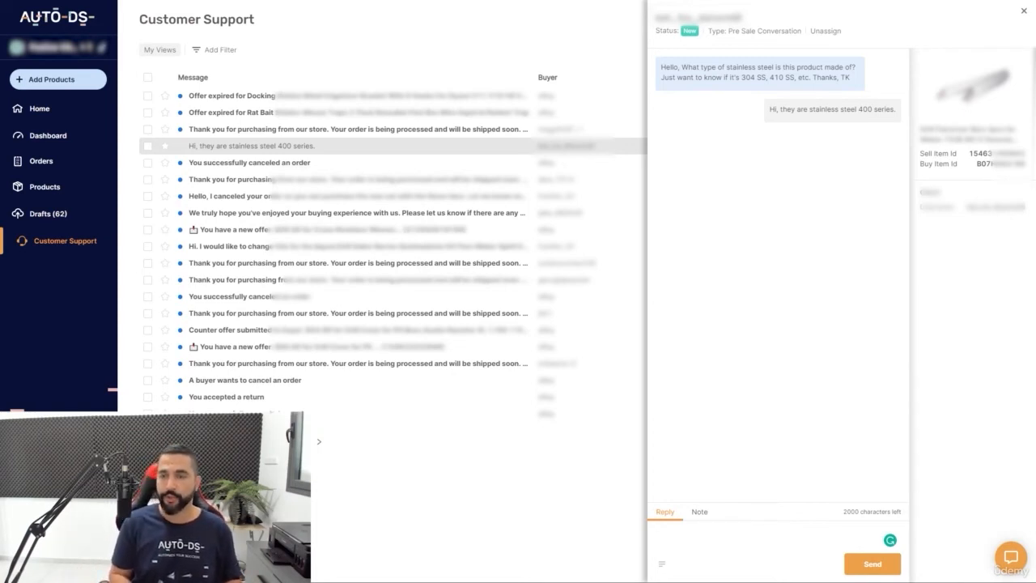
# Reply to the buyer with 'Let me know if you need any further assistance.'
pyautogui.write('Let me kn')
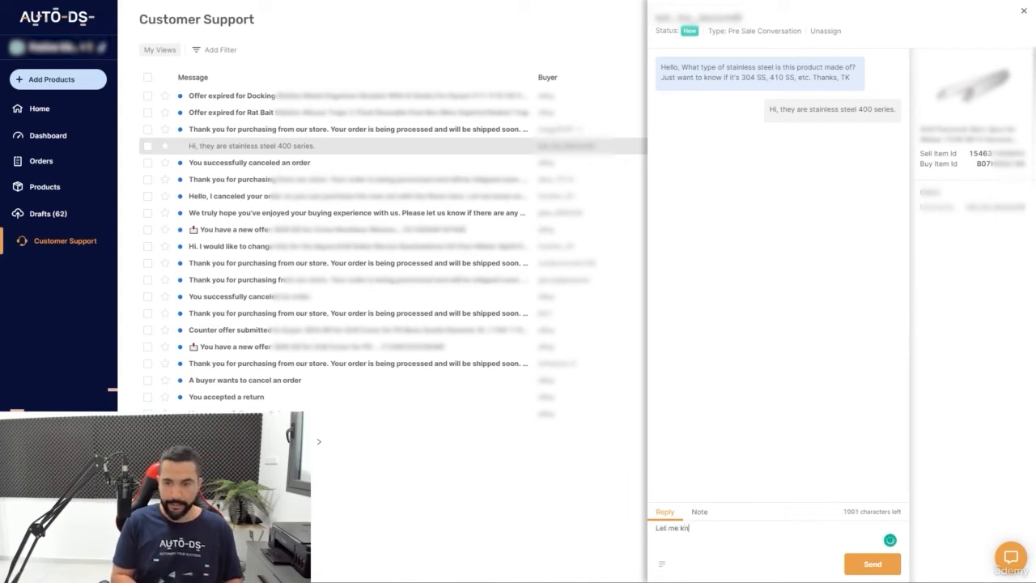
pyautogui.write('ow if you need any')
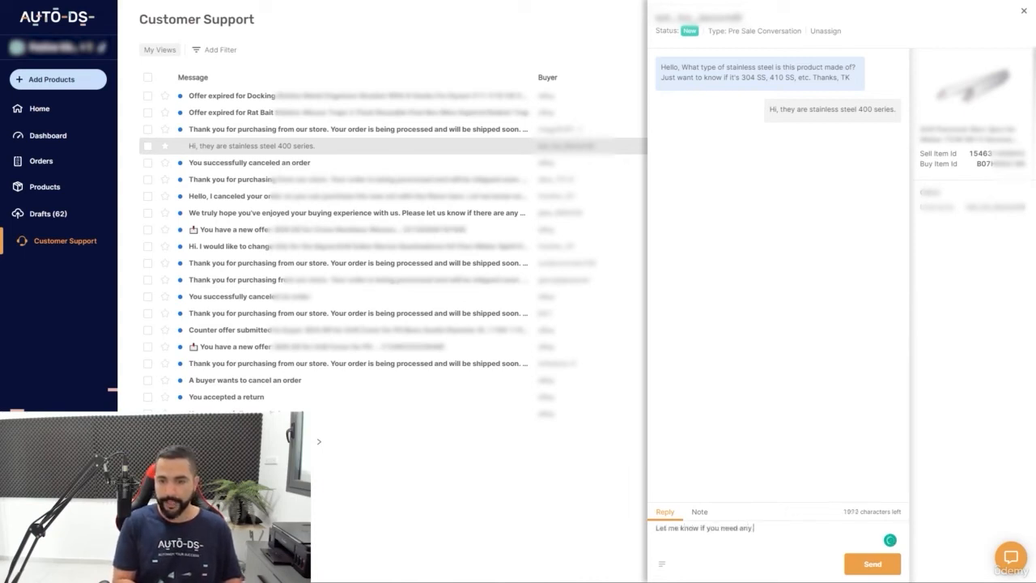
pyautogui.write(' further assi')
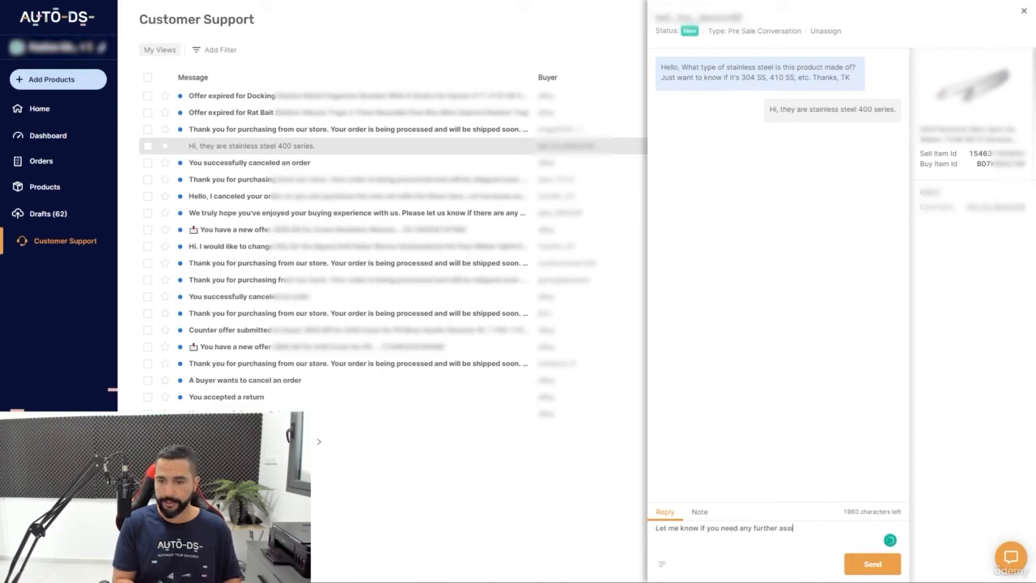
pyautogui.write('stance.')
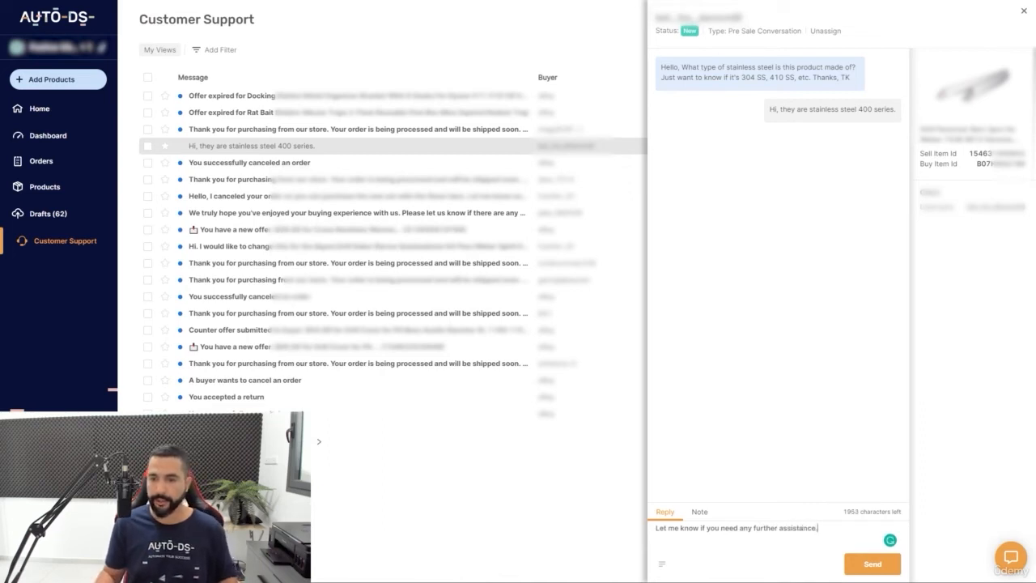
pyautogui.click(872, 564)
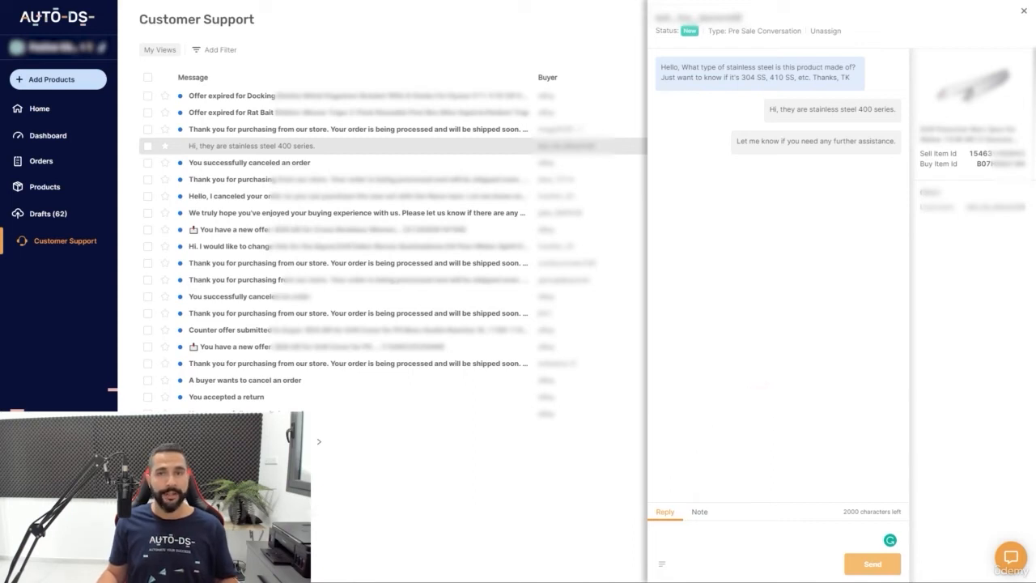
# Add the internal note 'Buyer asked about the stainless steel type', then return to Reply mode
pyautogui.click(699, 512)
pyautogui.click(657, 529)
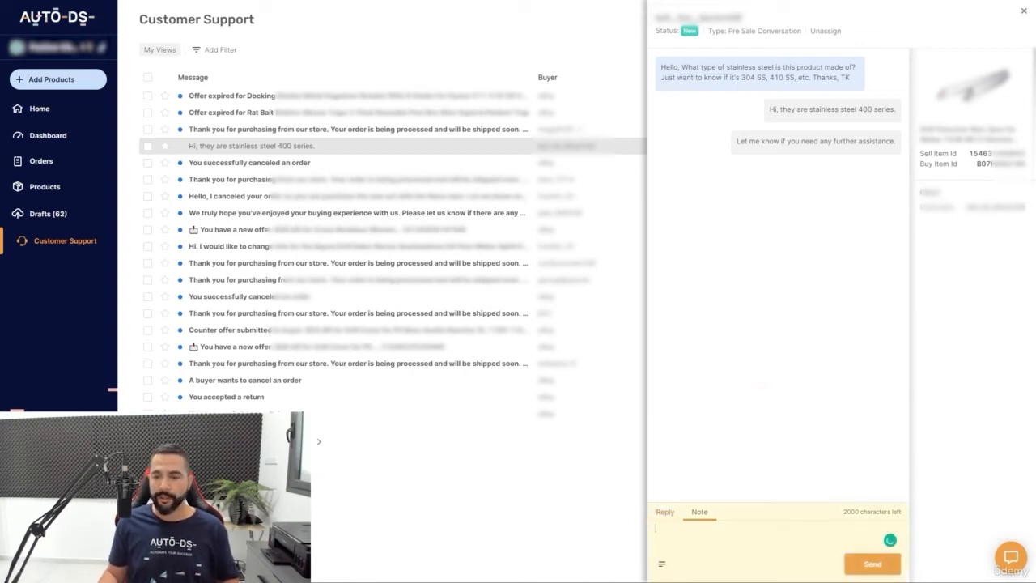
pyautogui.write('Buyer asked a')
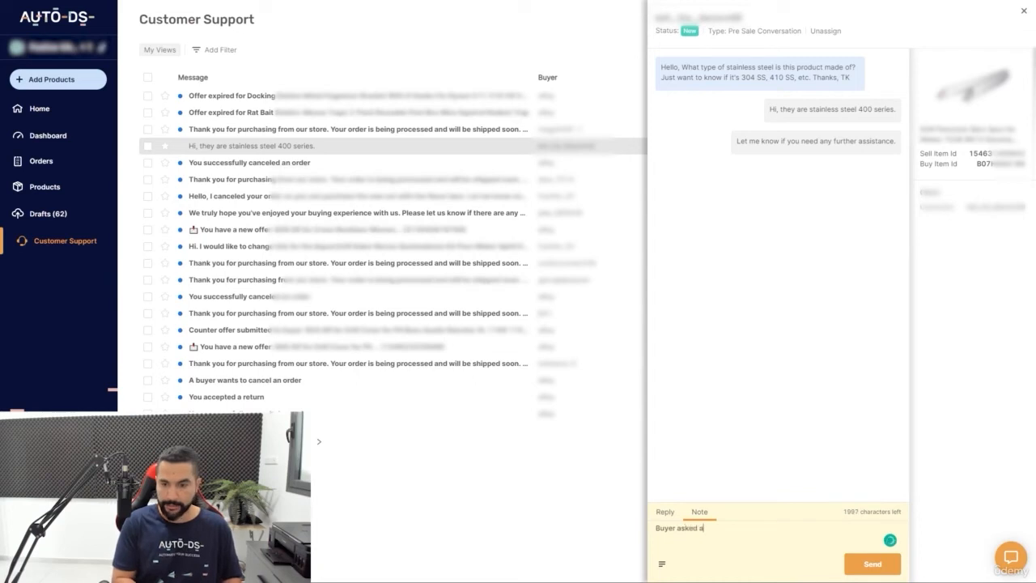
pyautogui.write('bout the s')
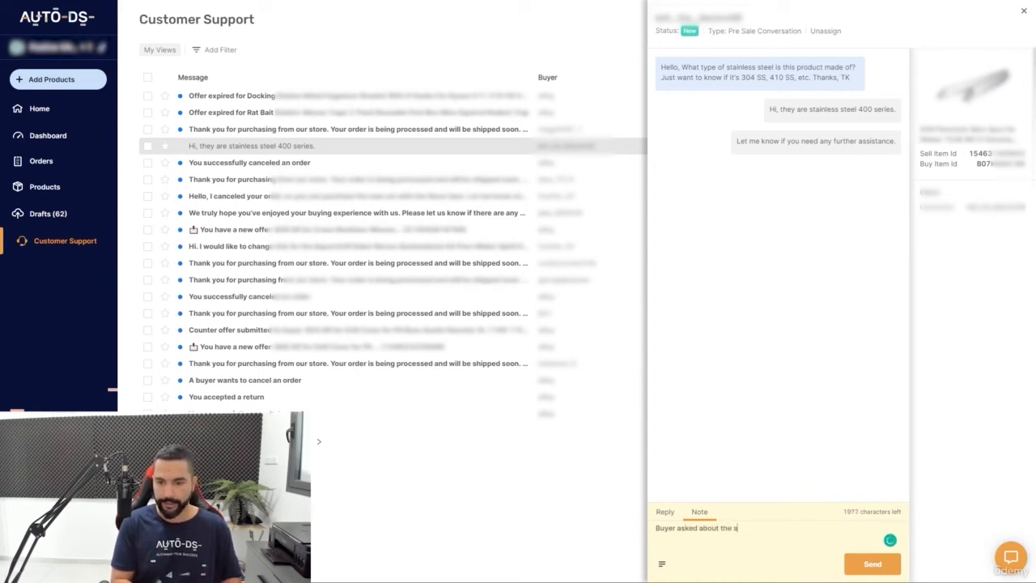
pyautogui.write('tainless steel type')
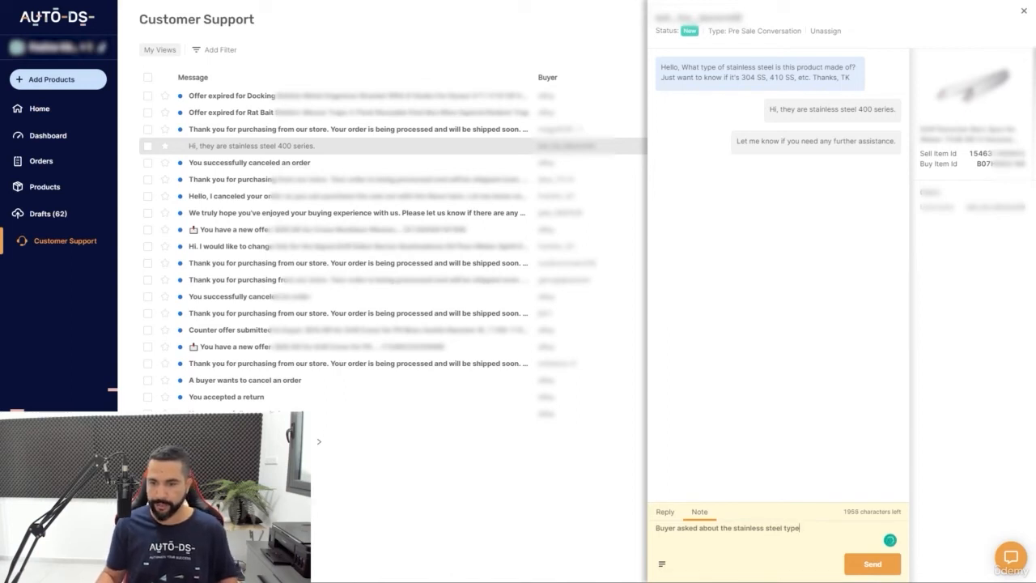
pyautogui.press('Return')
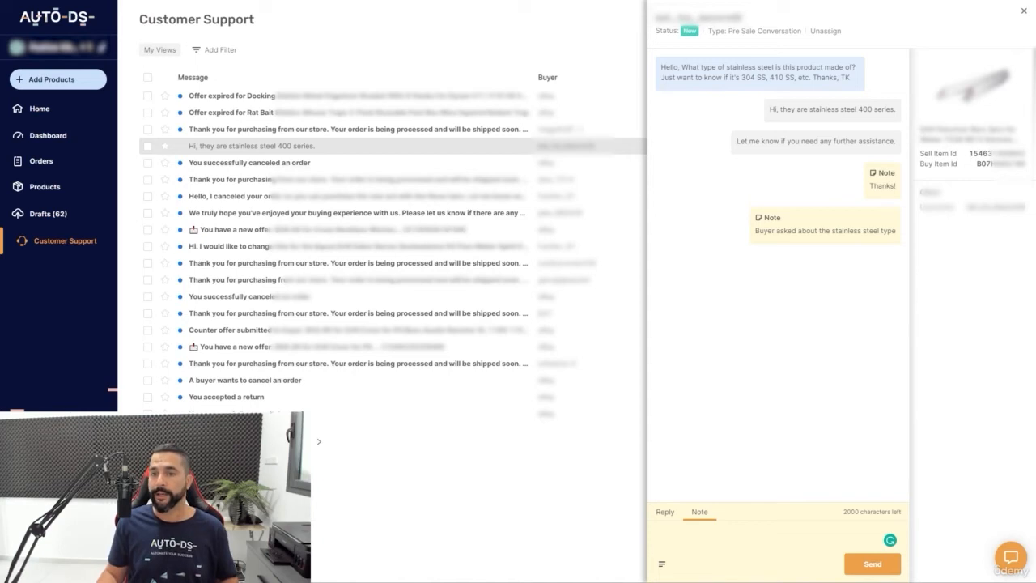
pyautogui.click(664, 511)
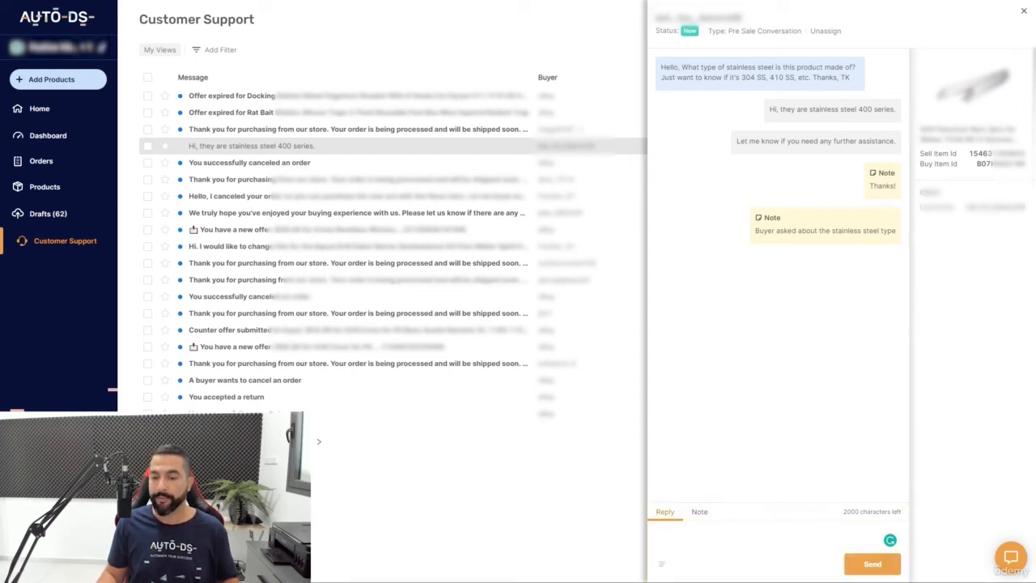
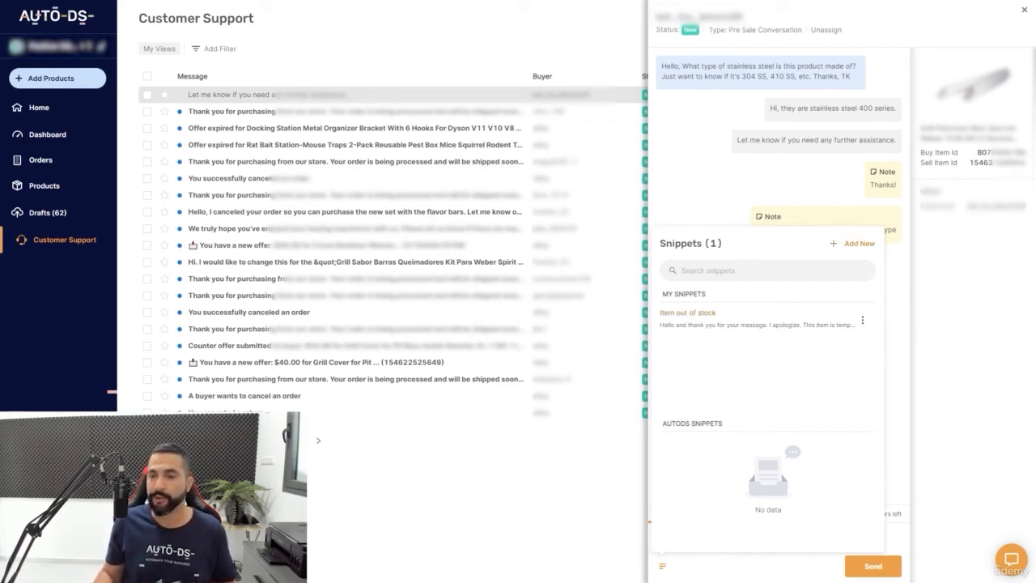
# Start a new support snippet named 'Late Shipping'
pyautogui.click(853, 244)
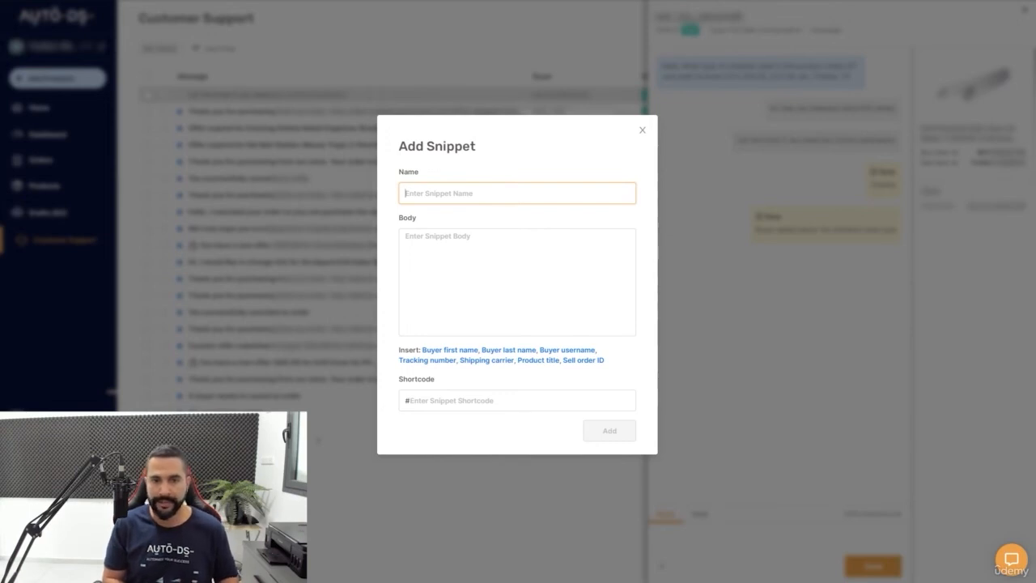
pyautogui.write('Late Sh')
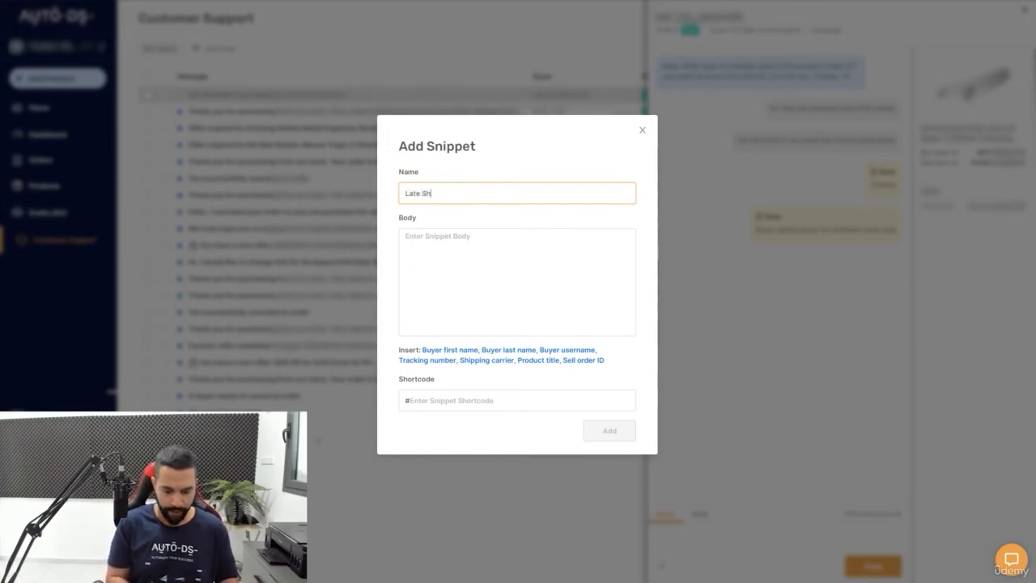
pyautogui.write('ipping')
pyautogui.press('Tab')
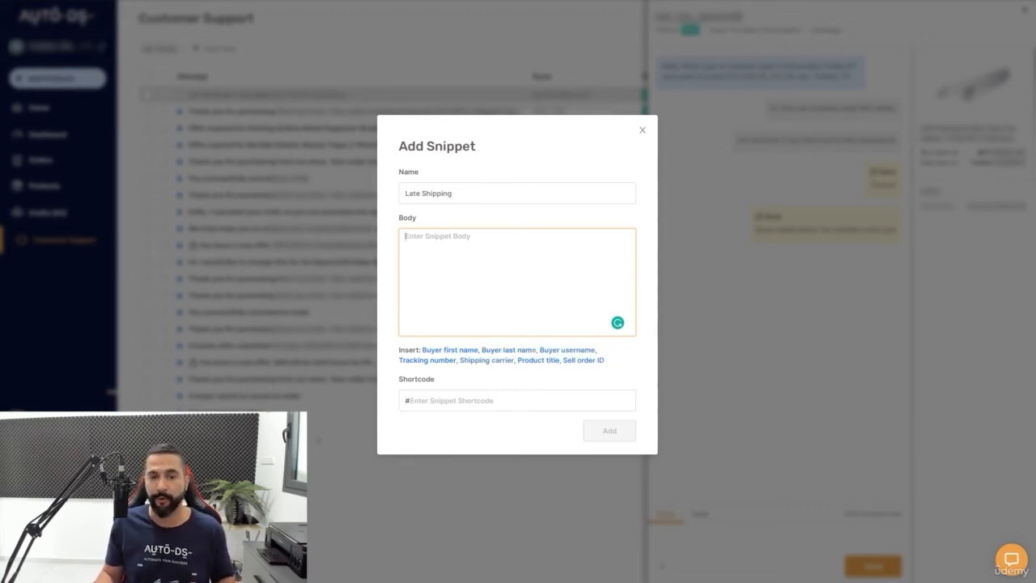
# Write the body 'Hi {{ buyer_first_name }}, I regret to inform you that' followed by the sell order ID placeholder
pyautogui.click(450, 350)
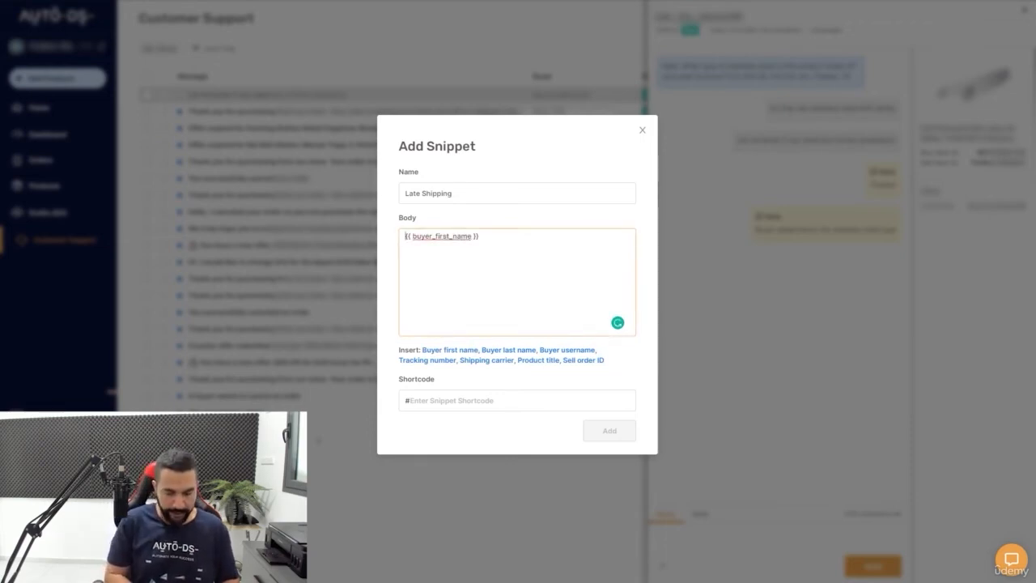
pyautogui.write('Hi ')
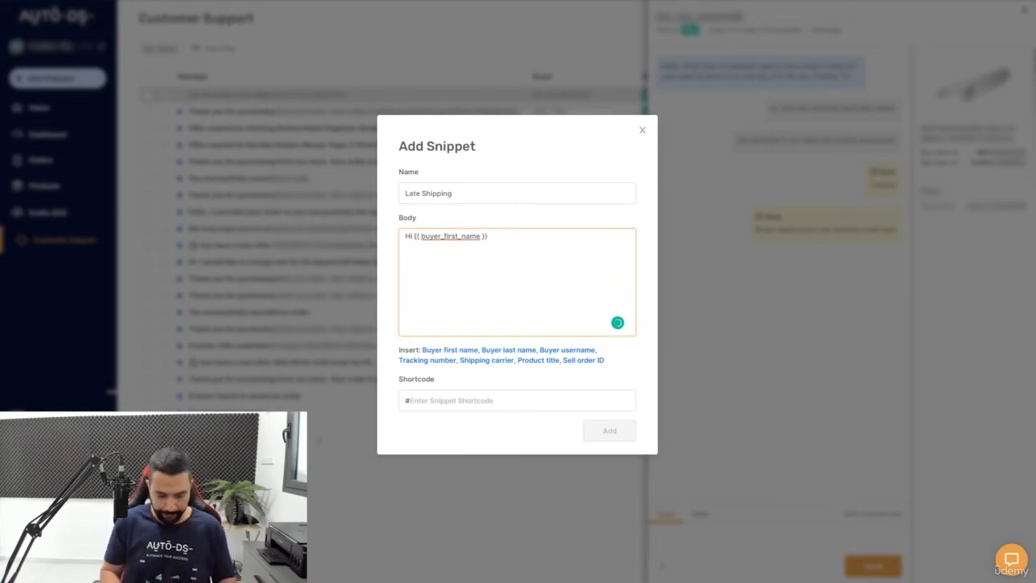
pyautogui.write(',')
pyautogui.press('Return')
pyautogui.write('i regret to ifn')
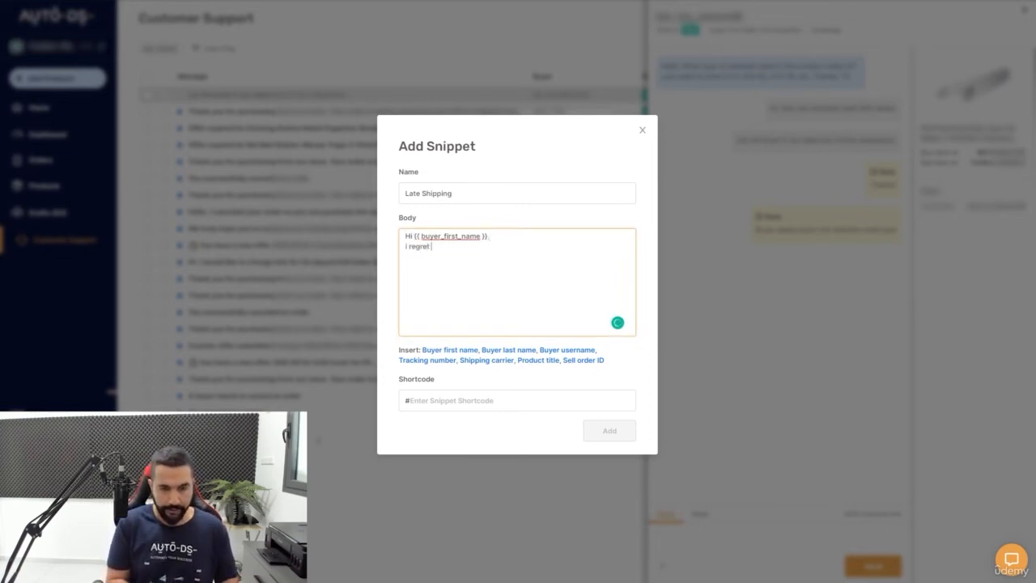
pyautogui.press('BackSpace')
pyautogui.press('BackSpace')
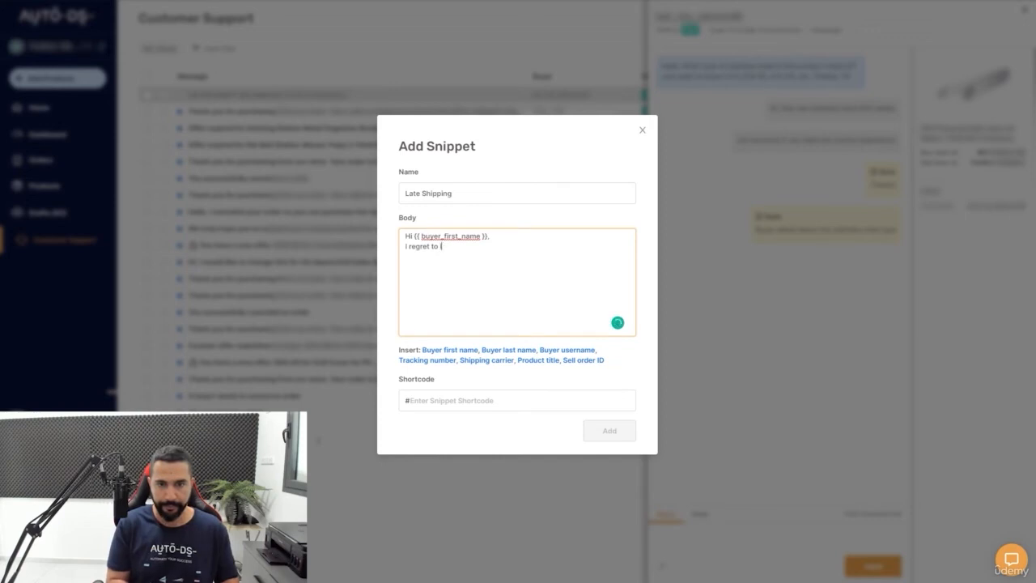
pyautogui.write('nfor you that')
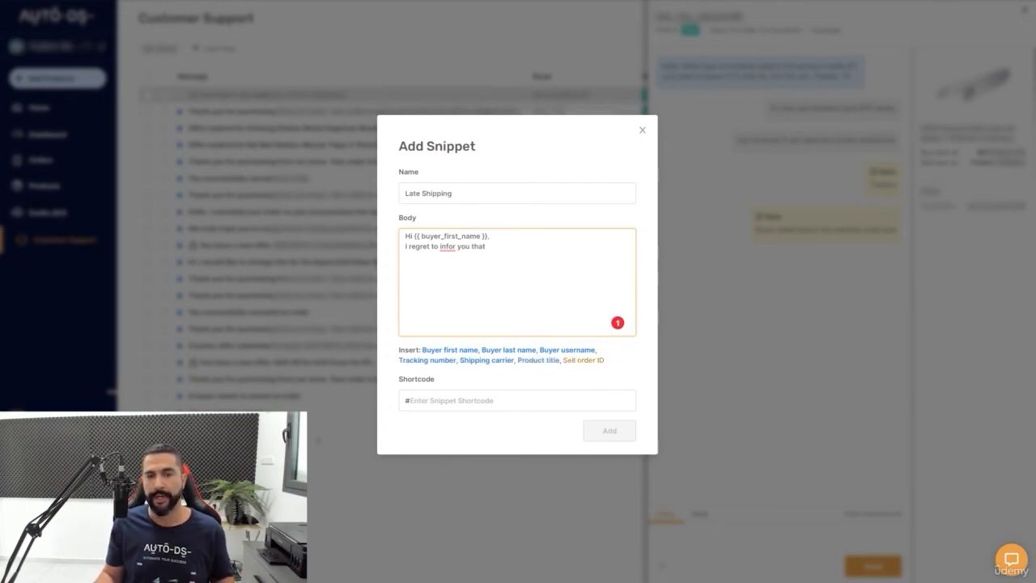
pyautogui.moveTo(448, 247)
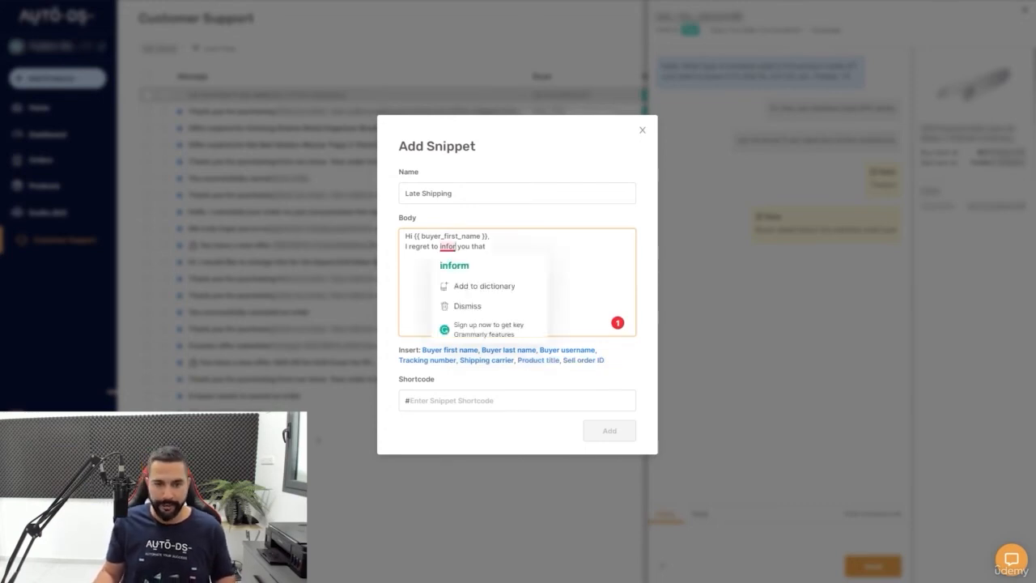
pyautogui.click(454, 266)
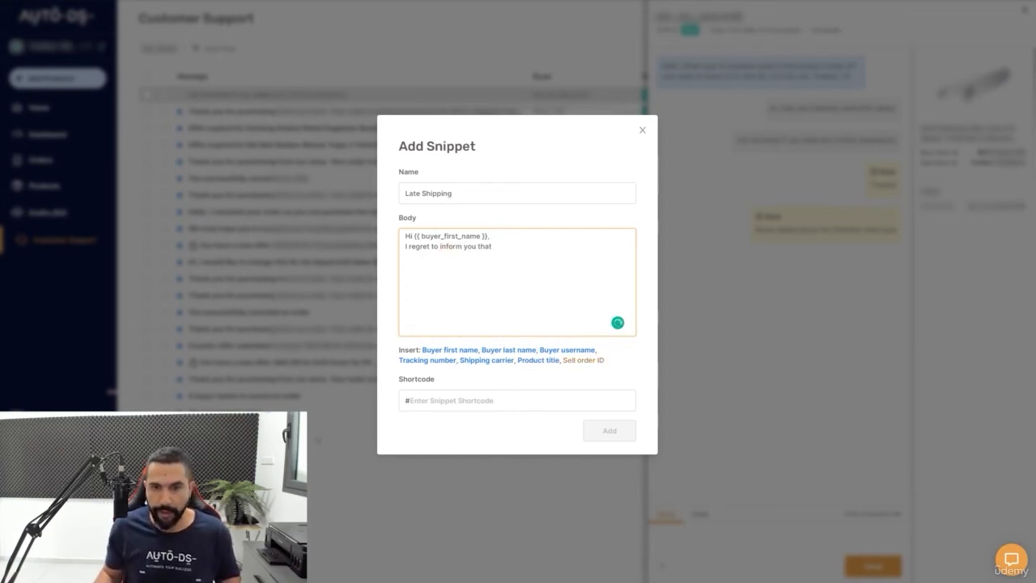
pyautogui.click(583, 360)
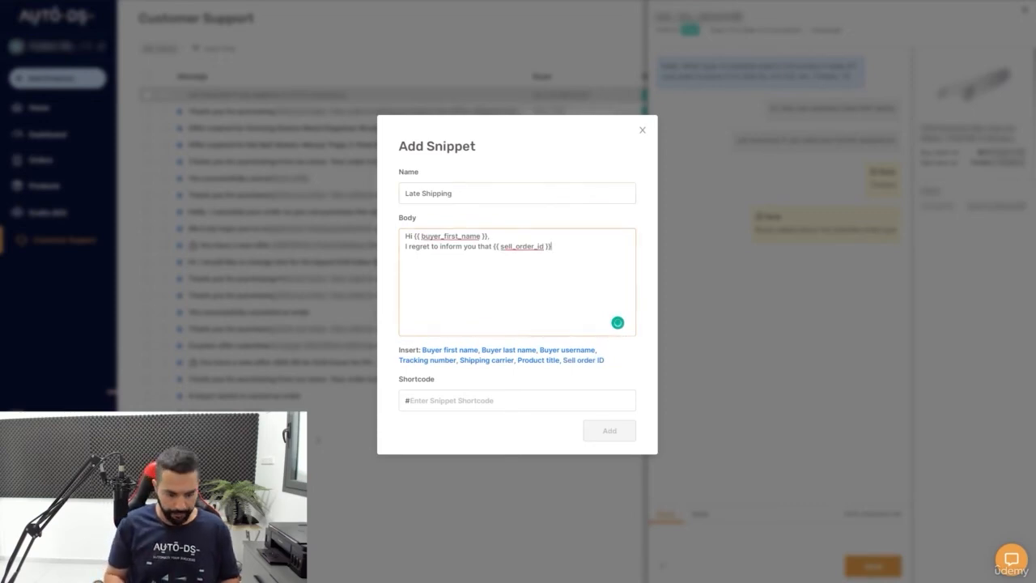
# Finish the body: the product title's minor shipping delay, the ASAP shipping promise, and thanks for patience
pyautogui.write('regarding')
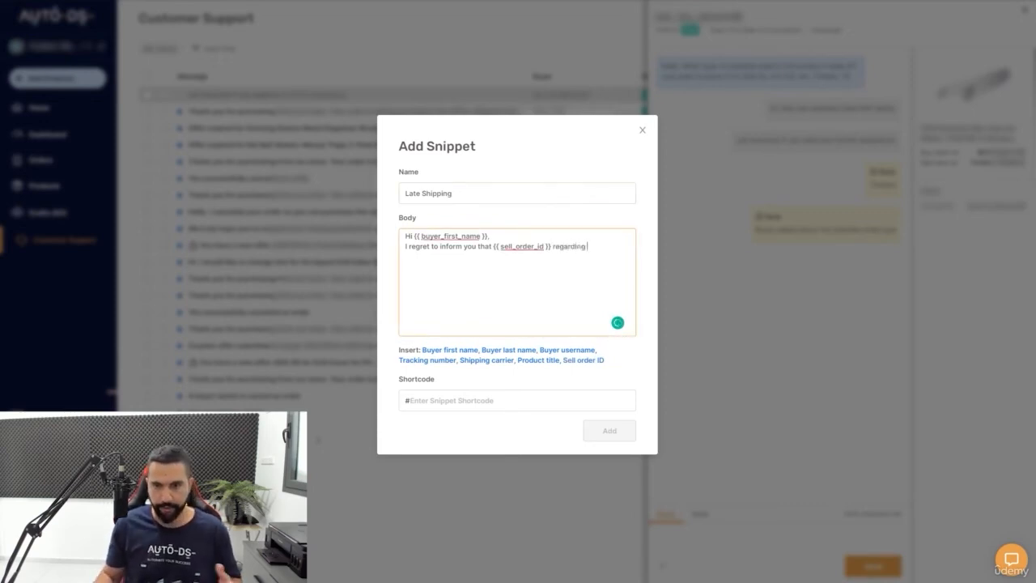
pyautogui.click(538, 360)
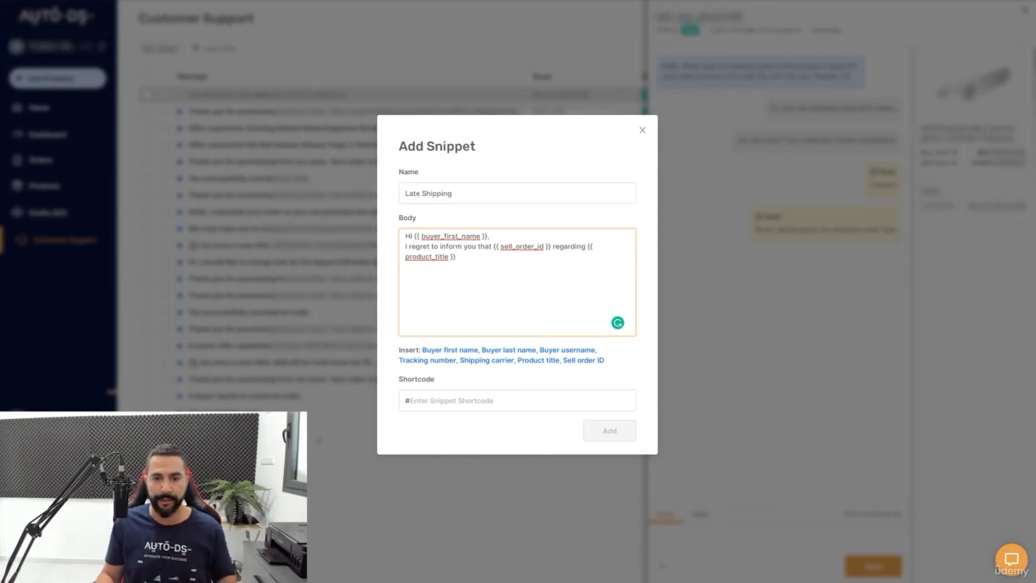
pyautogui.write('tyhat')
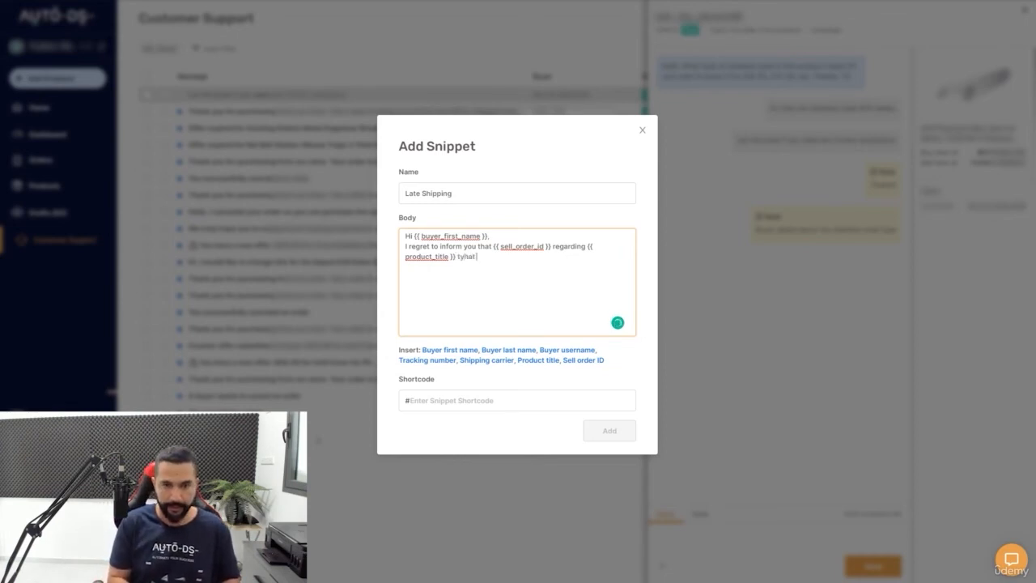
pyautogui.press('BackSpace')
pyautogui.press('BackSpace')
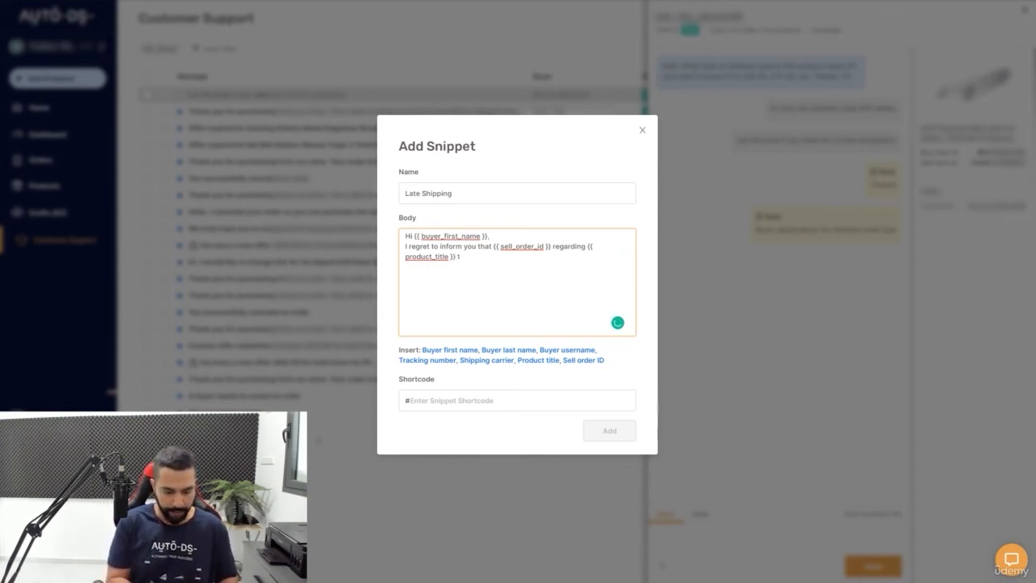
pyautogui.write('hat you purchased')
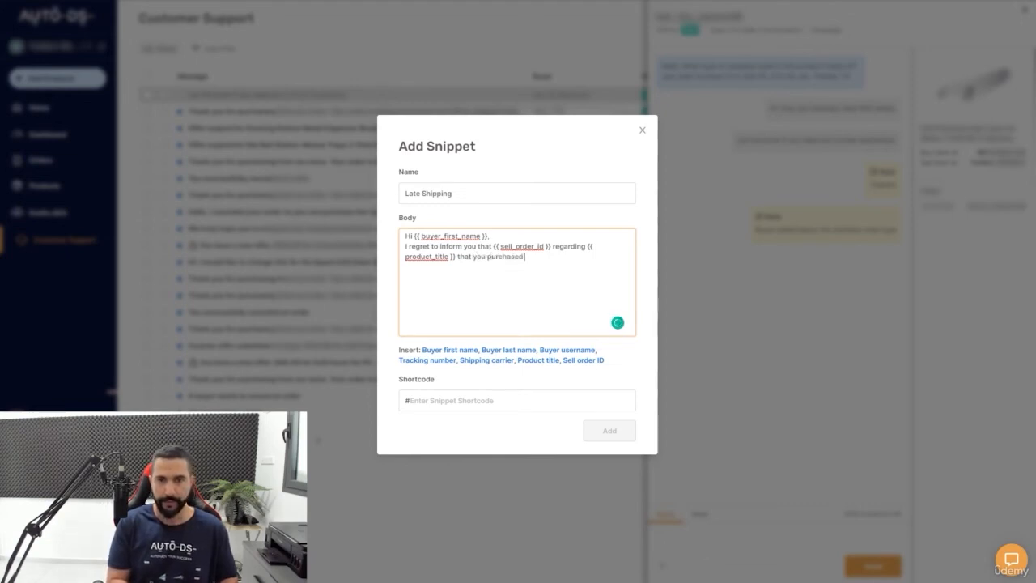
pyautogui.write(' is goi')
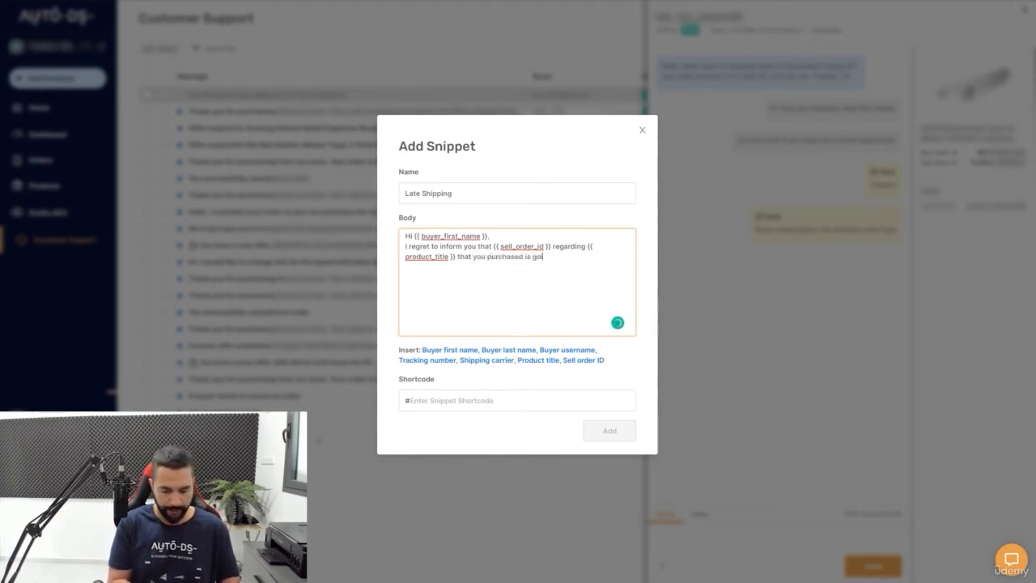
pyautogui.write('ng through a mino')
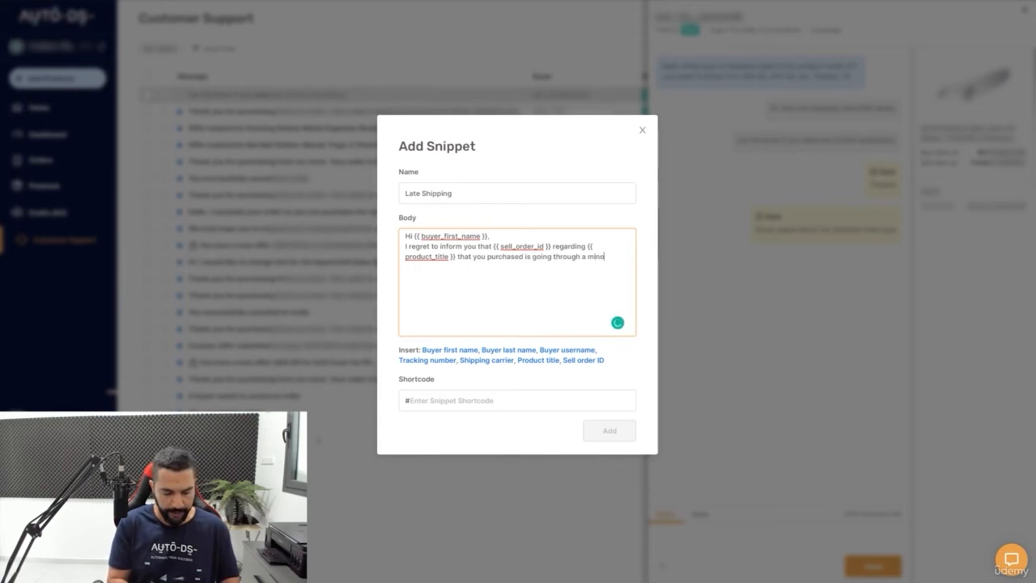
pyautogui.write('r delay in the ship')
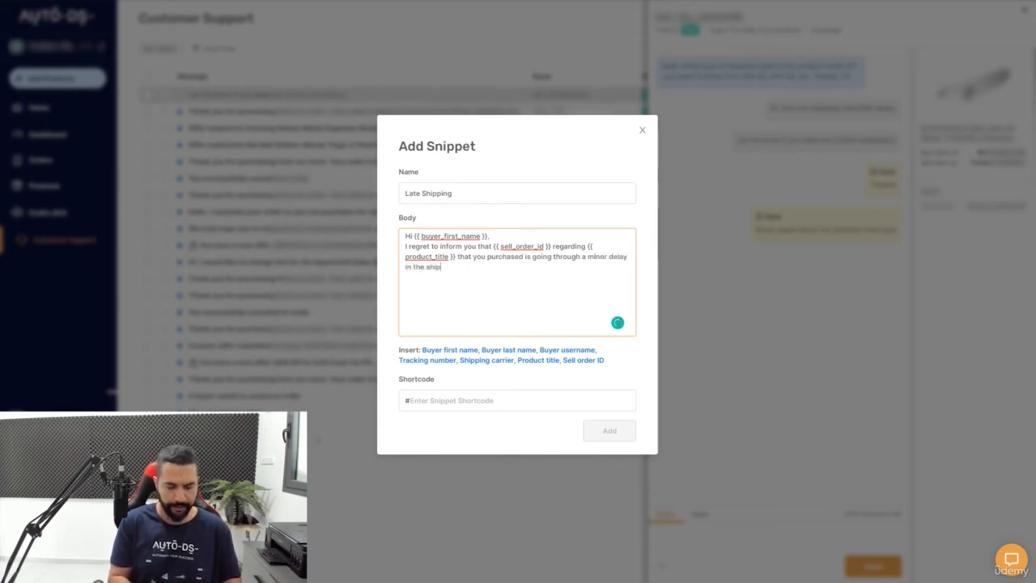
pyautogui.write('ping process.')
pyautogui.press('Return')
pyautogui.write('I am doing e')
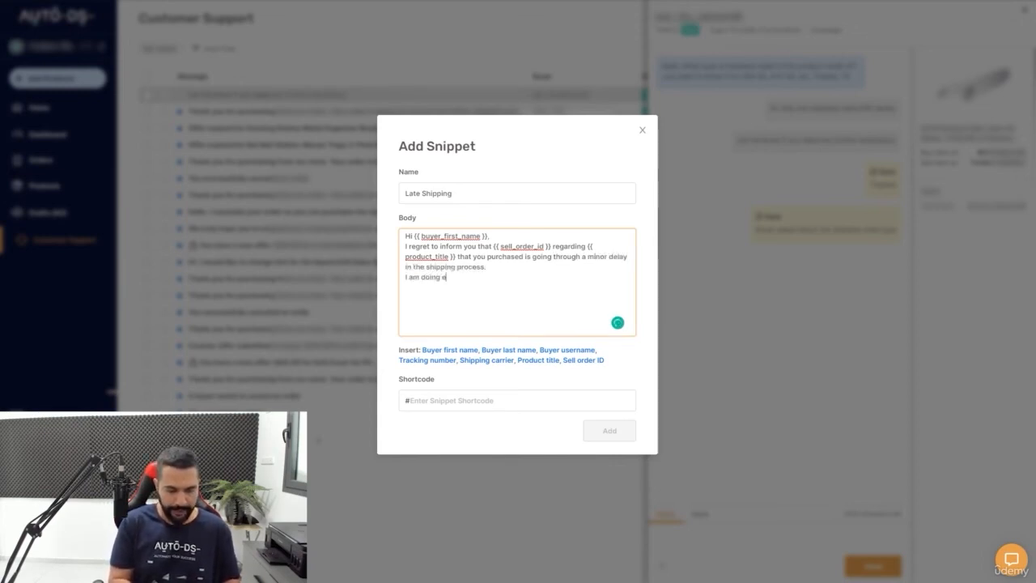
pyautogui.write('verything in my power')
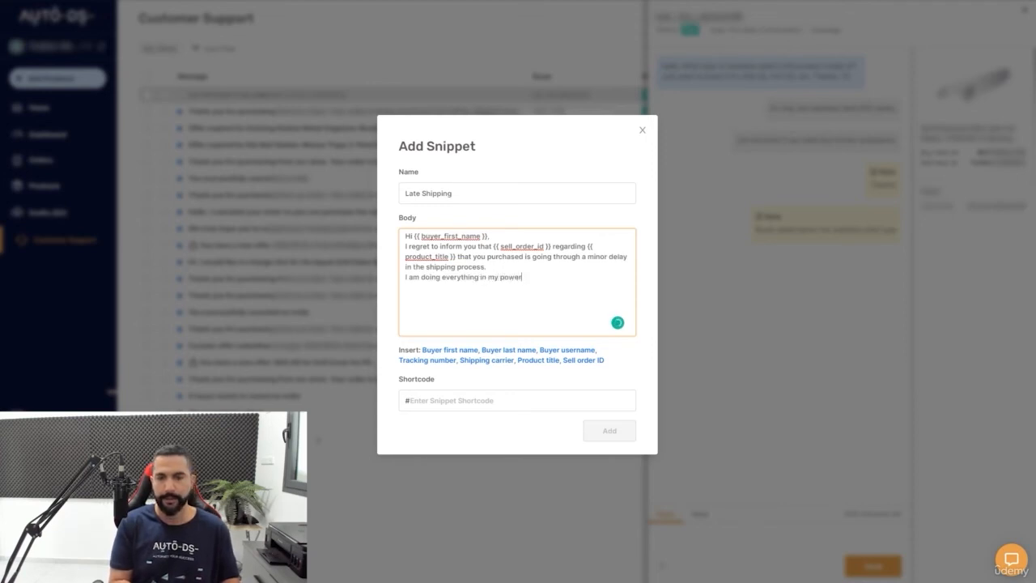
pyautogui.write(' to have it shipped ')
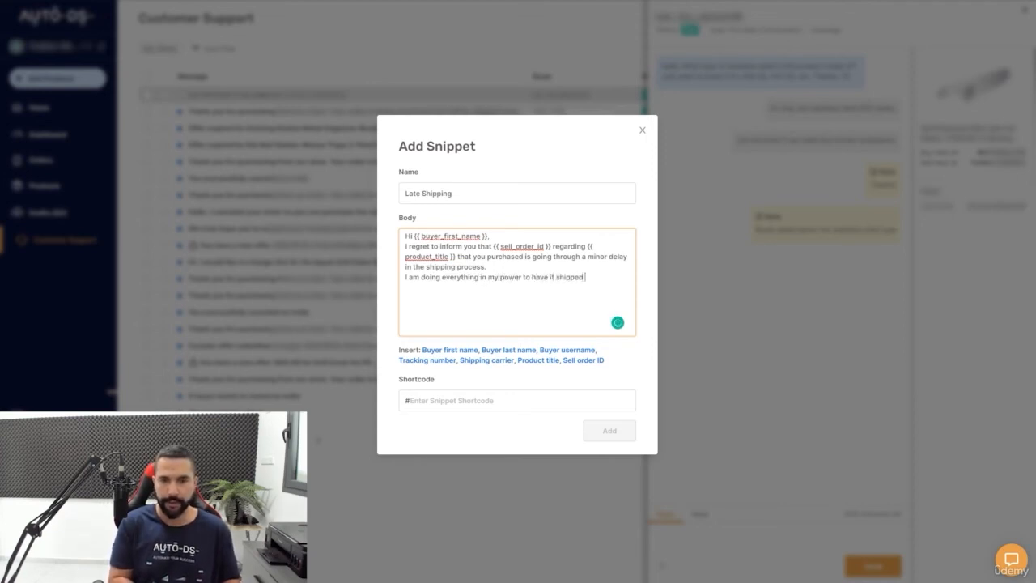
pyautogui.write('to you ASAP and wi')
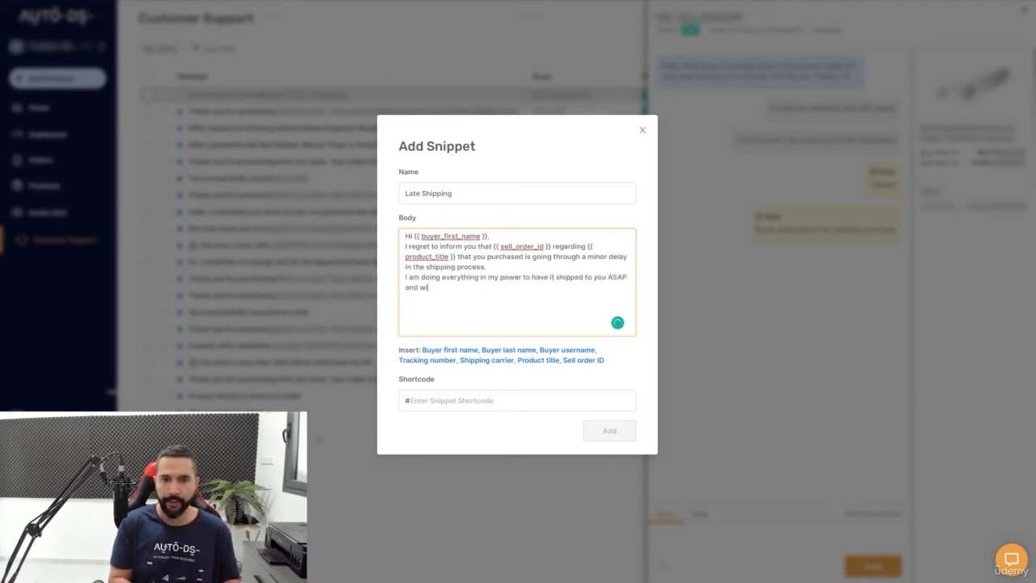
pyautogui.write('ll continue ')
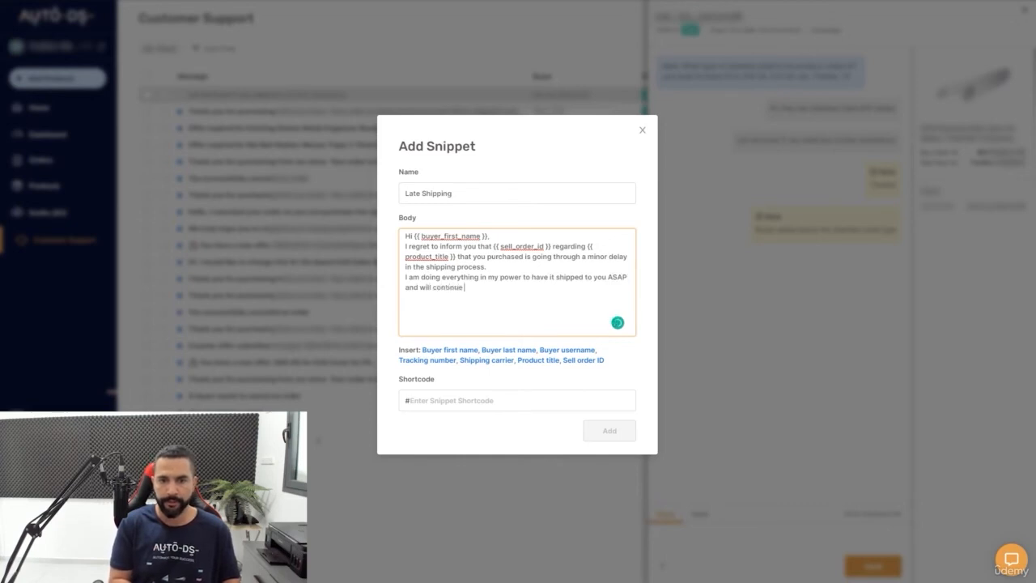
pyautogui.write('to update you on th')
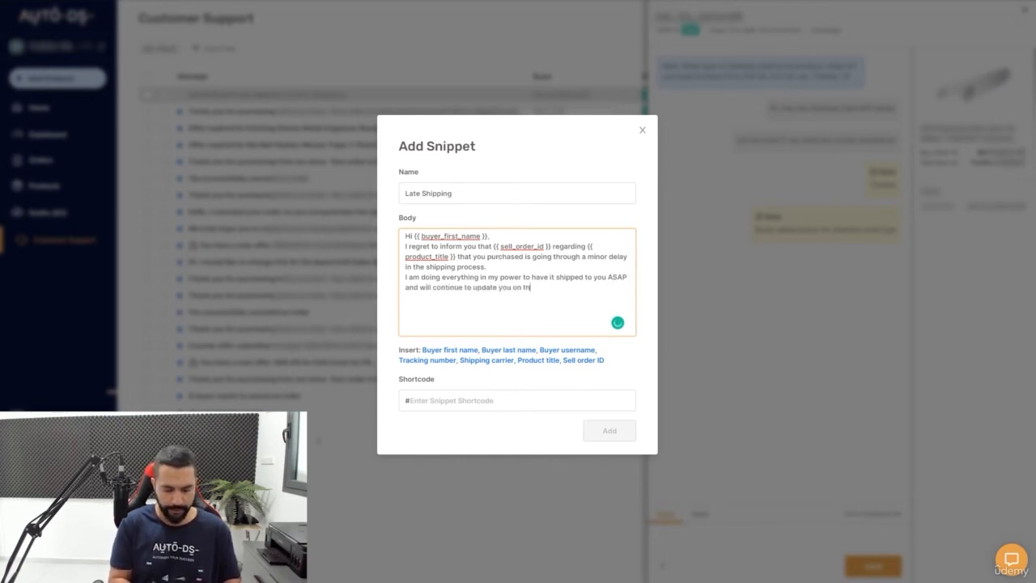
pyautogui.write('e progress.')
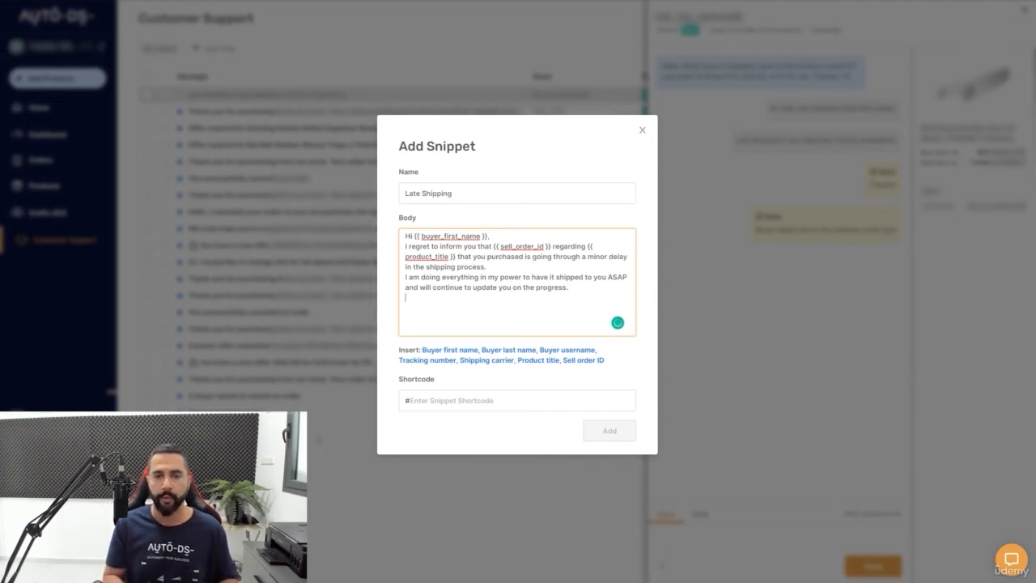
pyautogui.press('Return')
pyautogui.write('Thank you for')
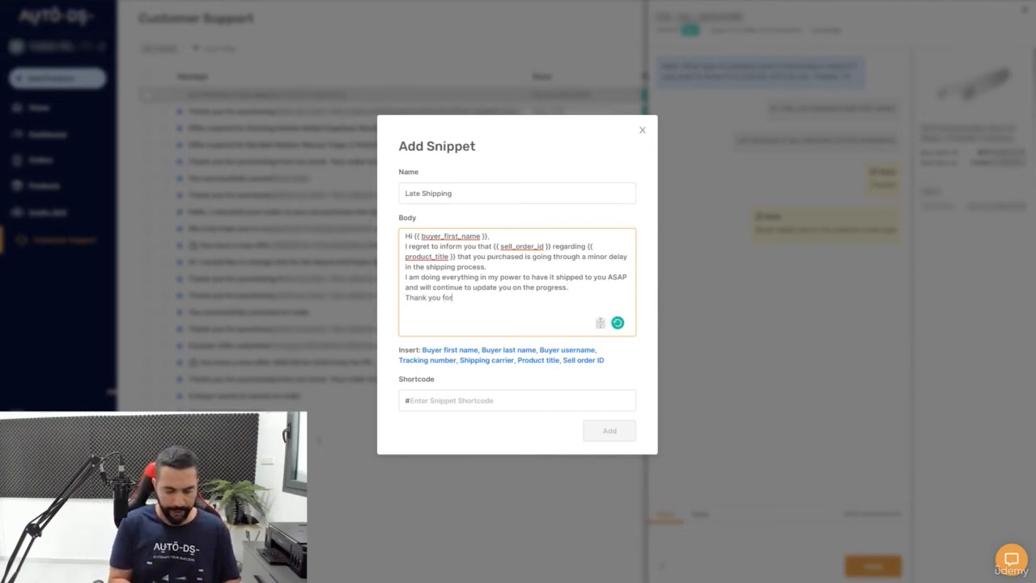
pyautogui.write(' your patience and understand')
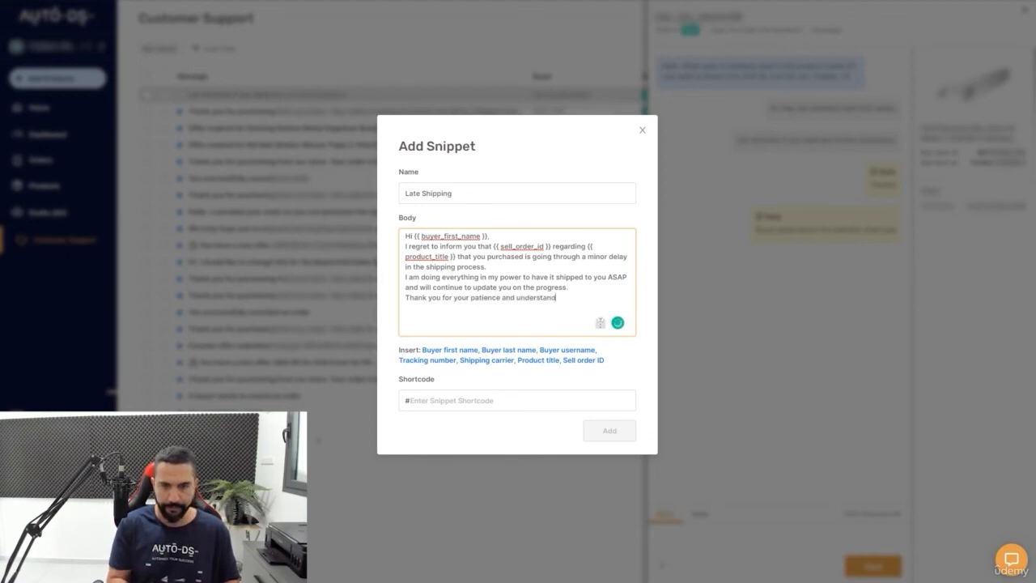
pyautogui.write('ing.')
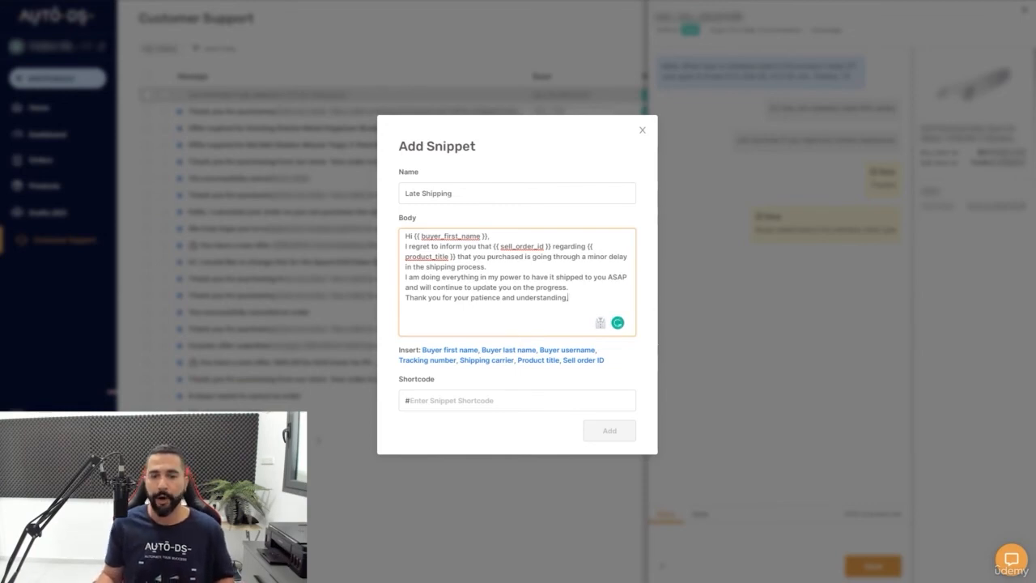
pyautogui.moveTo(569, 298); pyautogui.dragTo(405, 236)
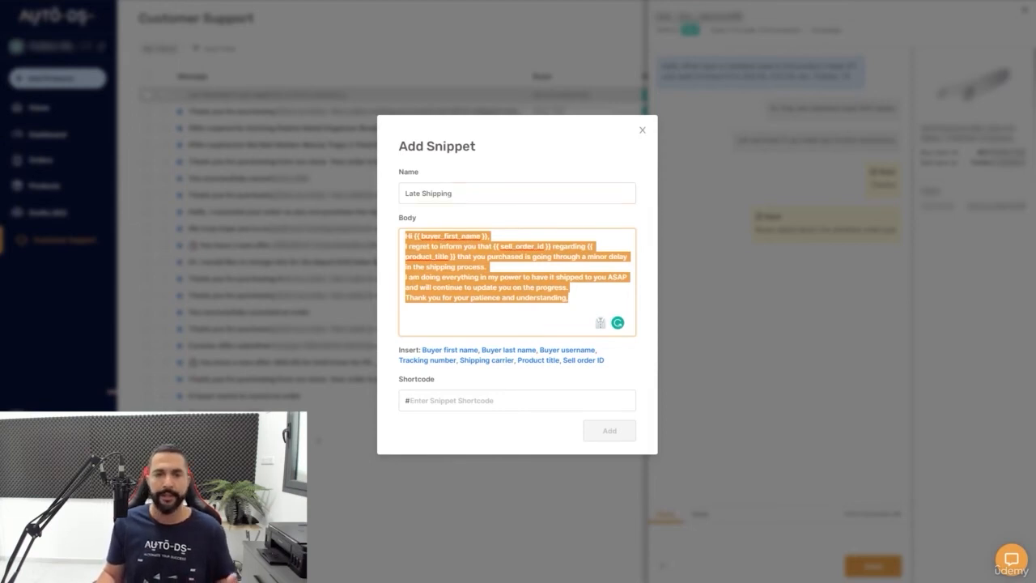
pyautogui.click(569, 298)
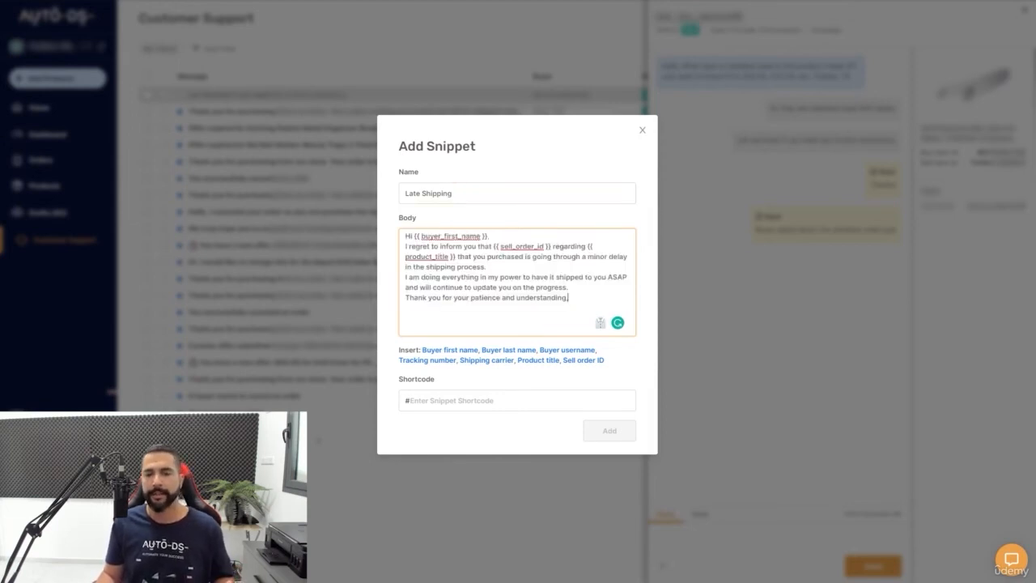
# Give the snippet the shortcode 'lateshipping' and save it
pyautogui.click(492, 400)
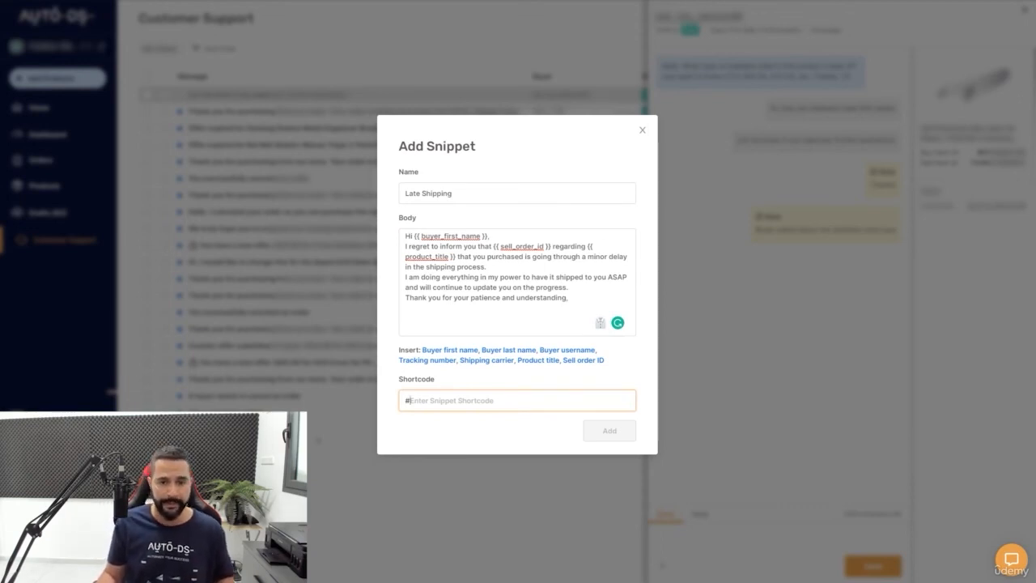
pyautogui.write('l')
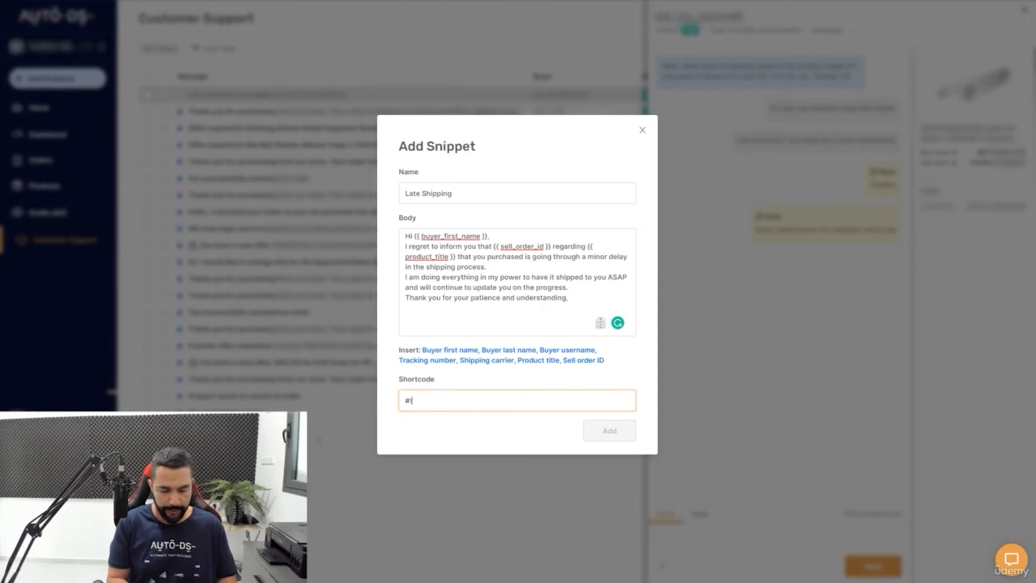
pyautogui.write('ateshipping')
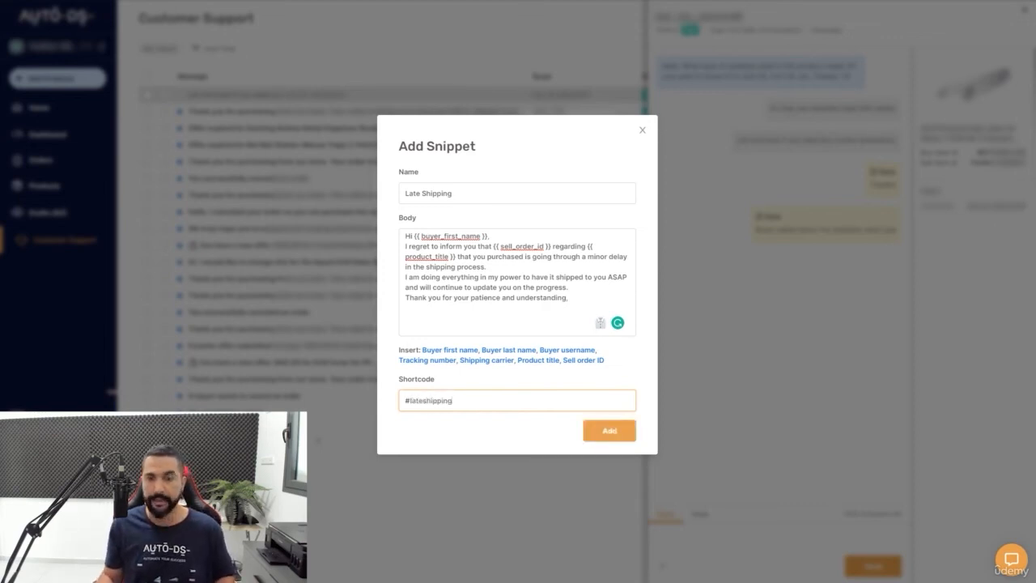
pyautogui.press('Return')
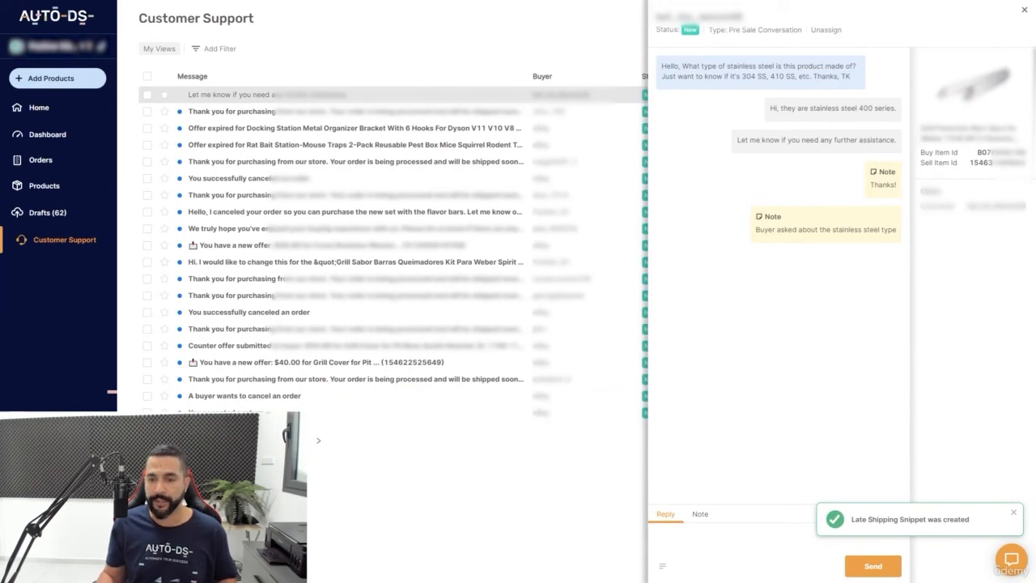
# Insert the Late Shipping snippet into the buyer reply
pyautogui.click(662, 566)
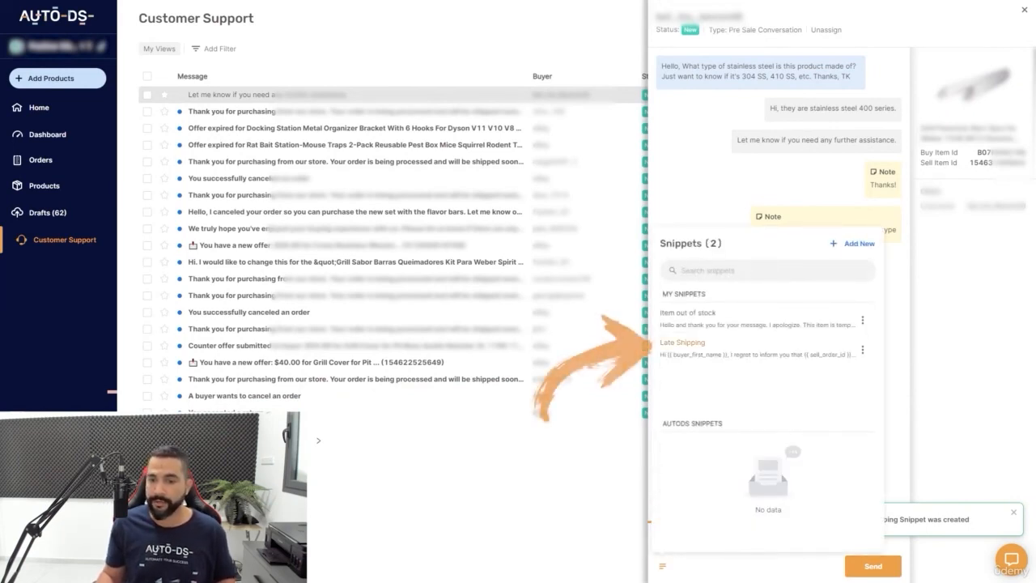
pyautogui.click(862, 349)
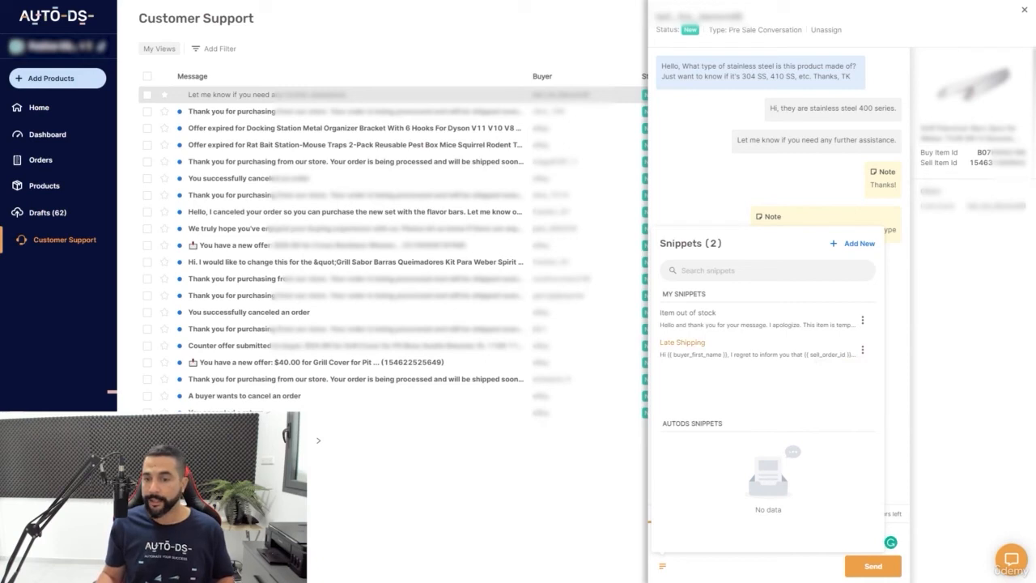
pyautogui.click(682, 343)
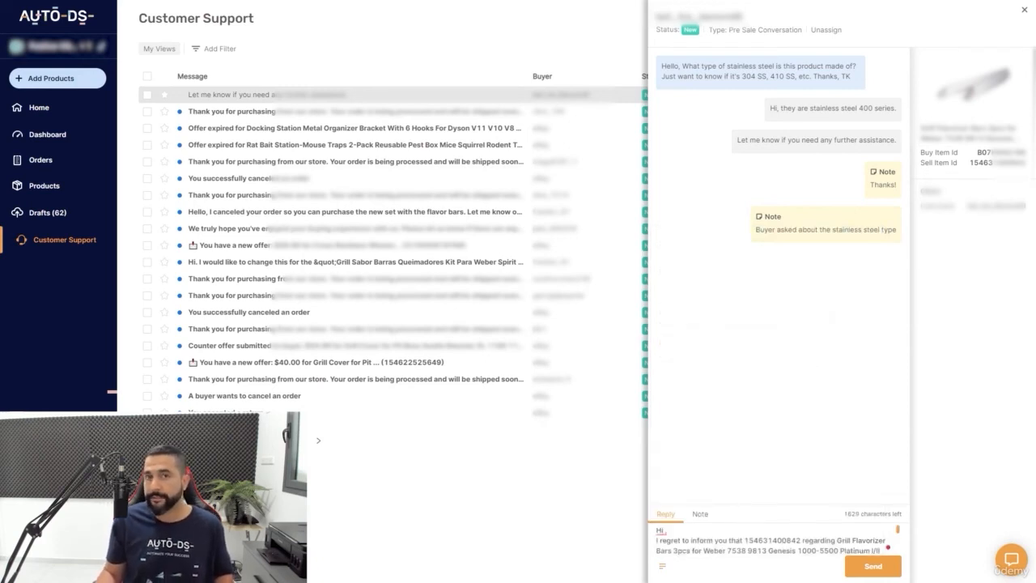
pyautogui.scroll(-2, 773, 540)
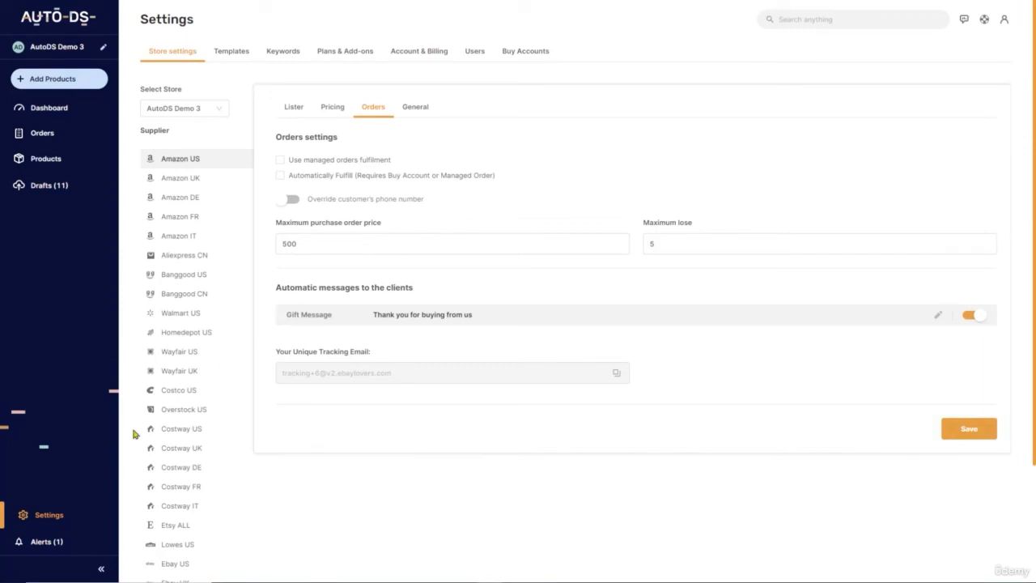
pyautogui.click(523, 55)
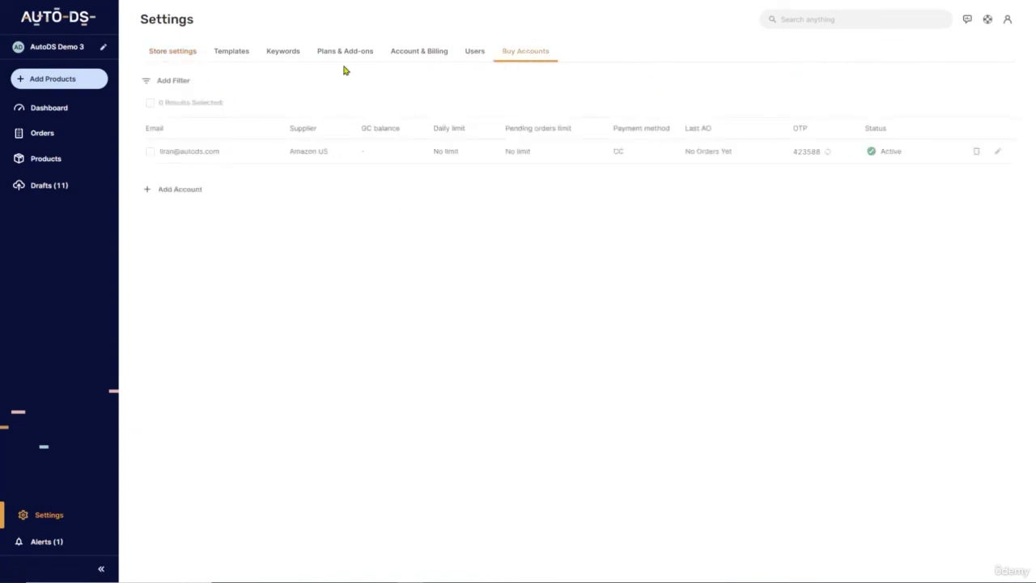
pyautogui.click(180, 193)
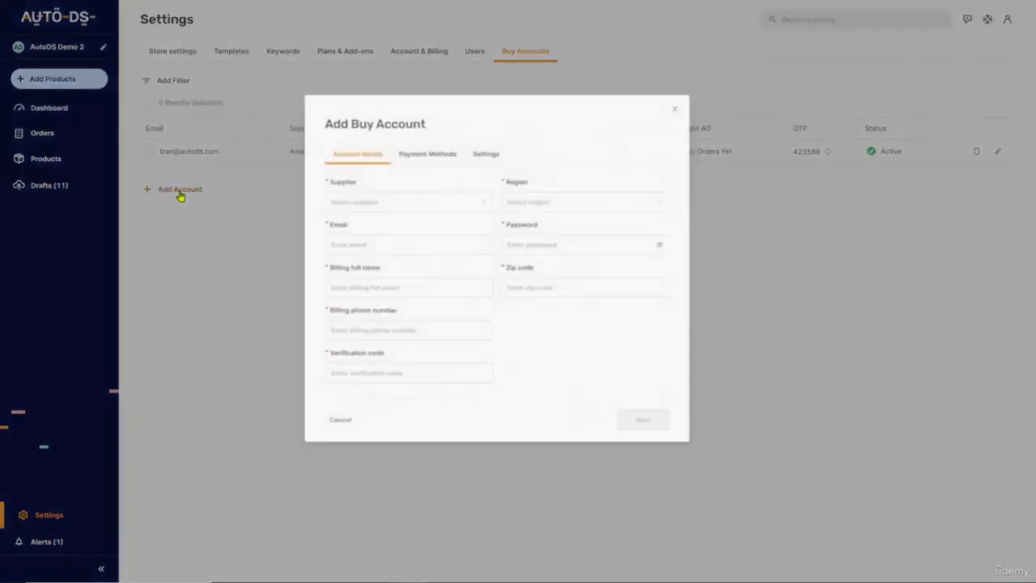
pyautogui.click(437, 399)
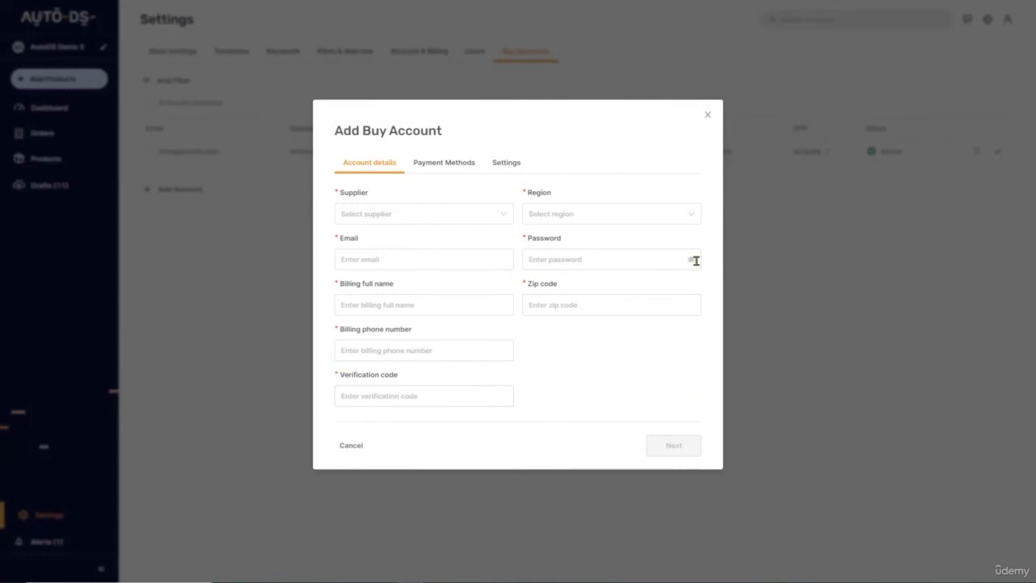
pyautogui.click(705, 118)
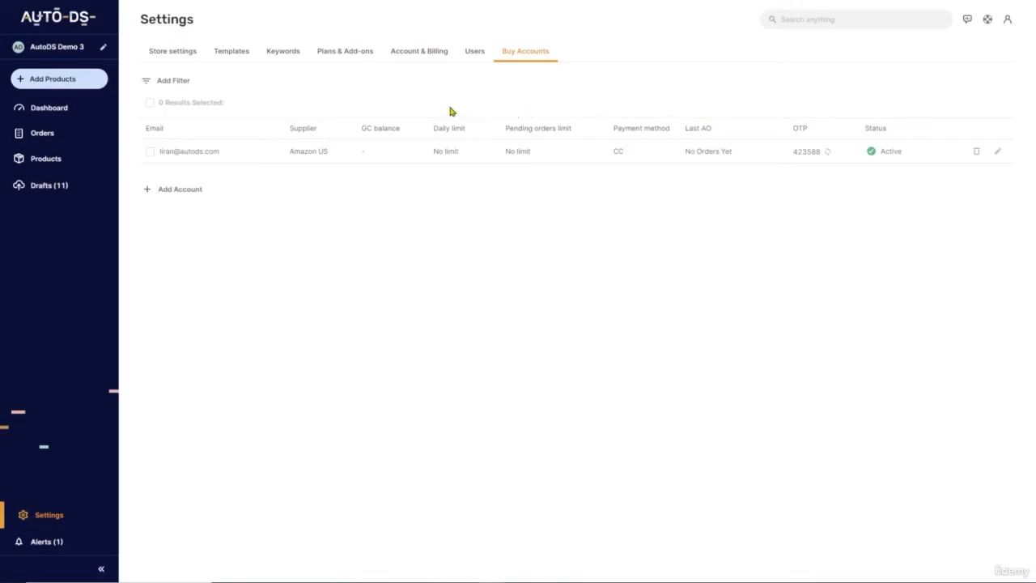
pyautogui.click(177, 54)
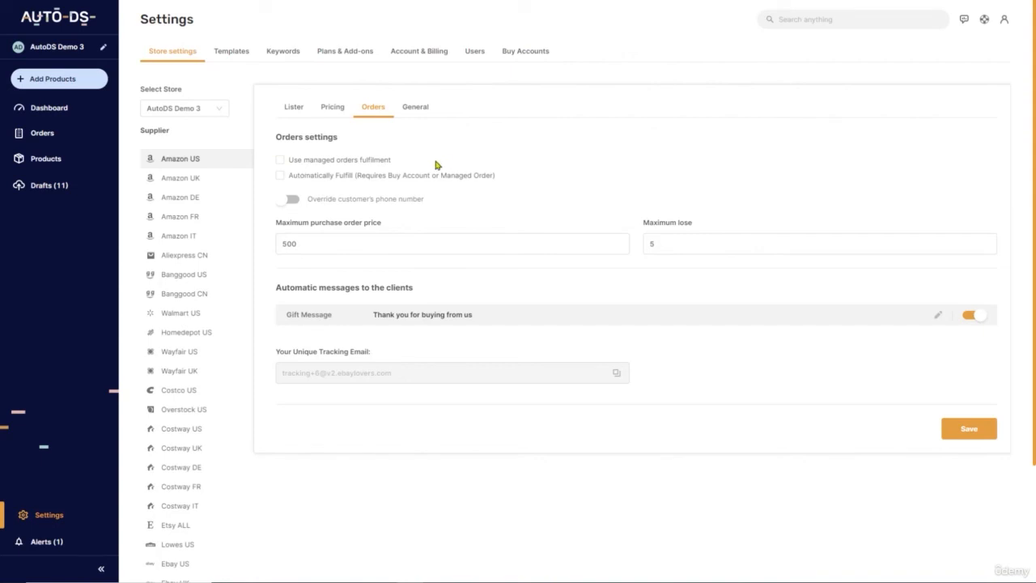
# Tick Automatically Fulfill in the Amazon US order settings
pyautogui.click(302, 181)
# Turn automatic fulfilment back off, then send the pending folding panel order to auto order
pyautogui.click(310, 180)
pyautogui.click(41, 141)
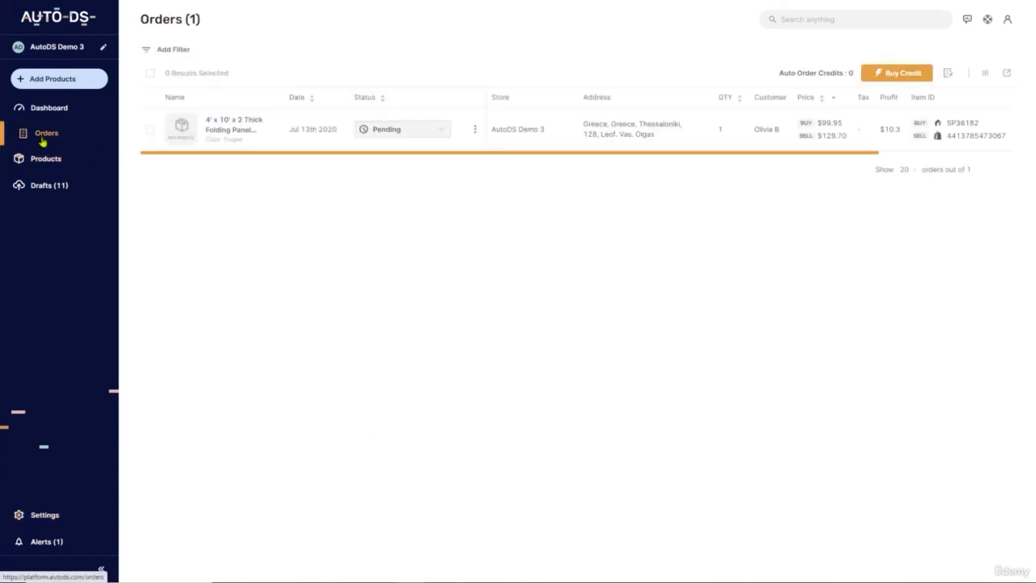
pyautogui.click(389, 136)
pyautogui.click(394, 151)
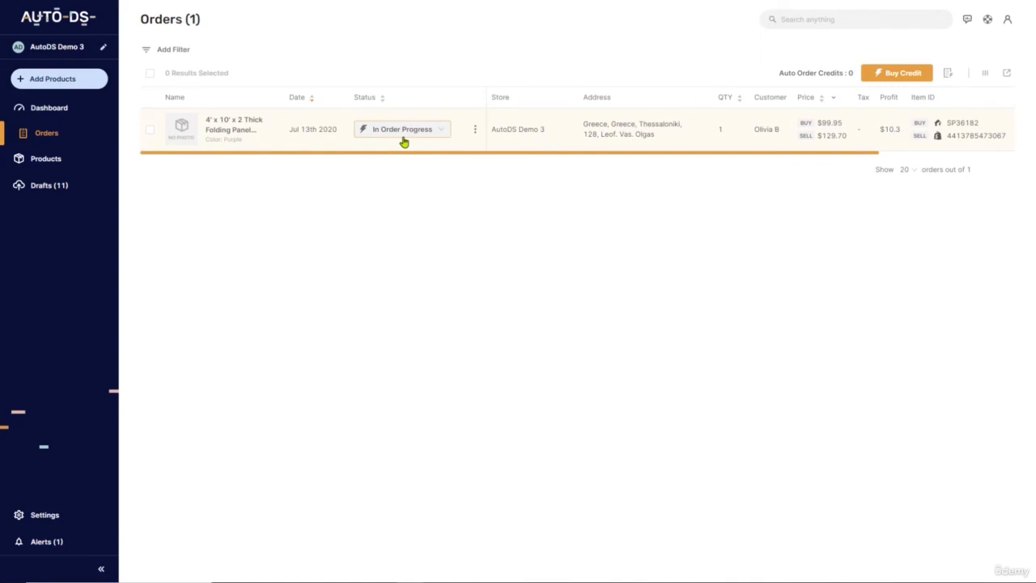
pyautogui.click(403, 135)
# In Amazon US order settings, override the customer phone with a placeholder number and select the 500 maximum price
pyautogui.click(44, 515)
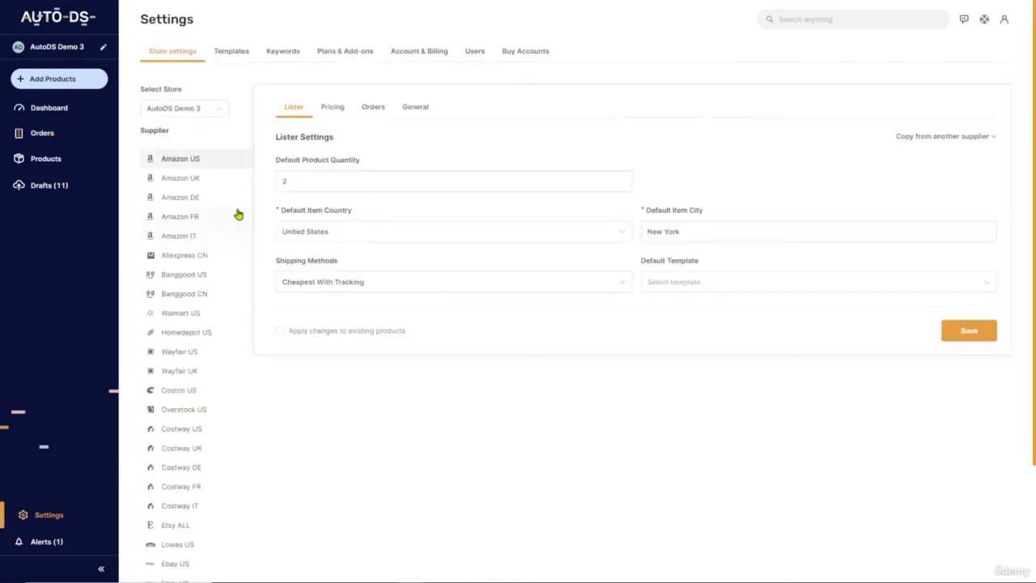
pyautogui.click(385, 111)
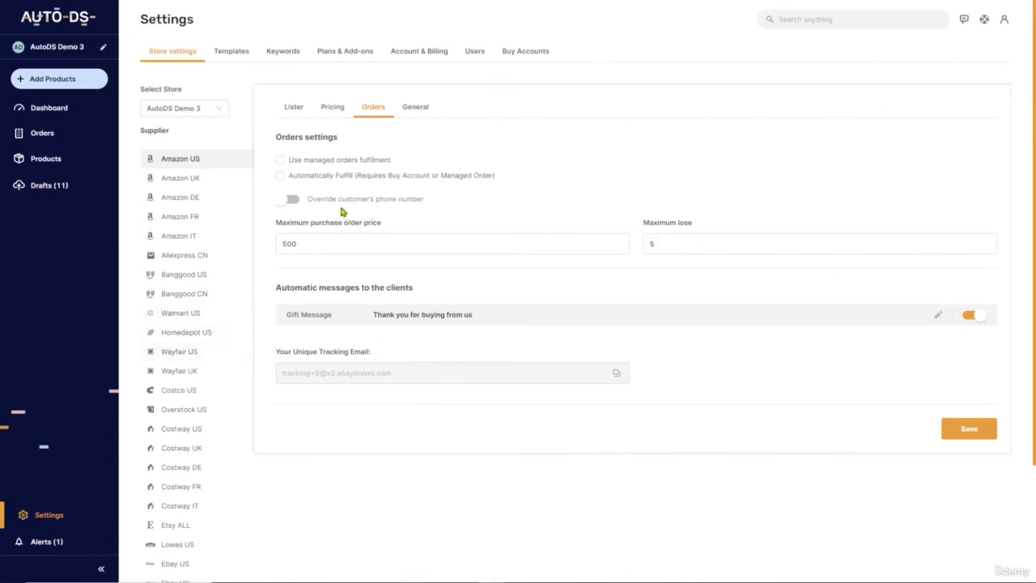
pyautogui.click(290, 200)
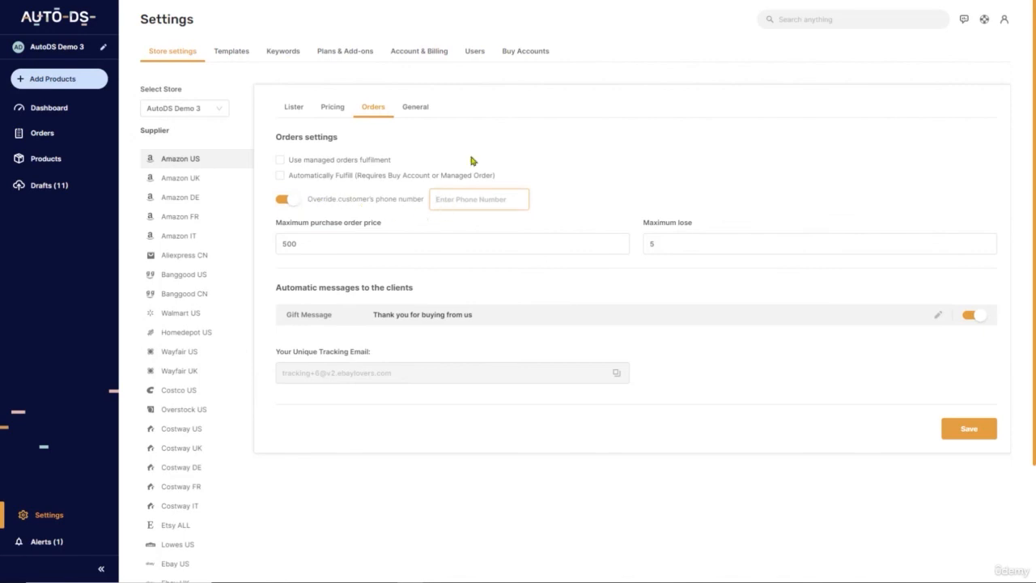
pyautogui.write('8999999999')
pyautogui.click(332, 242)
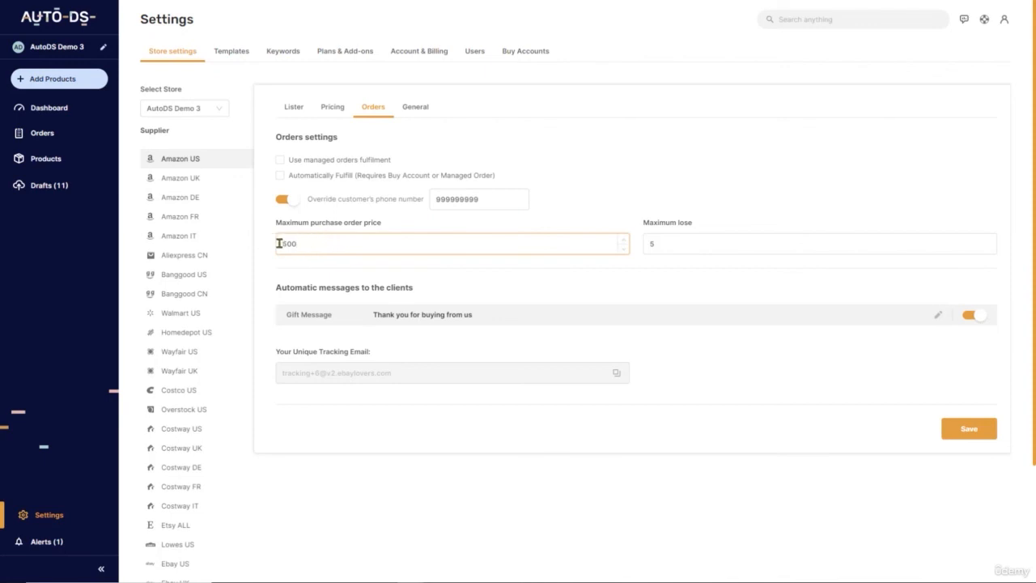
pyautogui.moveTo(280, 242); pyautogui.dragTo(336, 235)
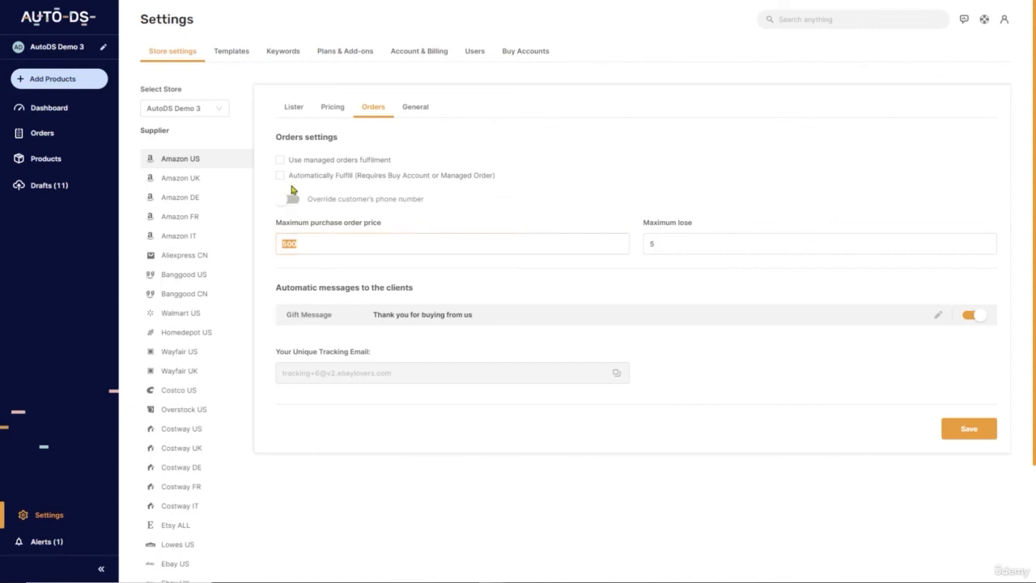
pyautogui.click(293, 178)
pyautogui.doubleClick(314, 243)
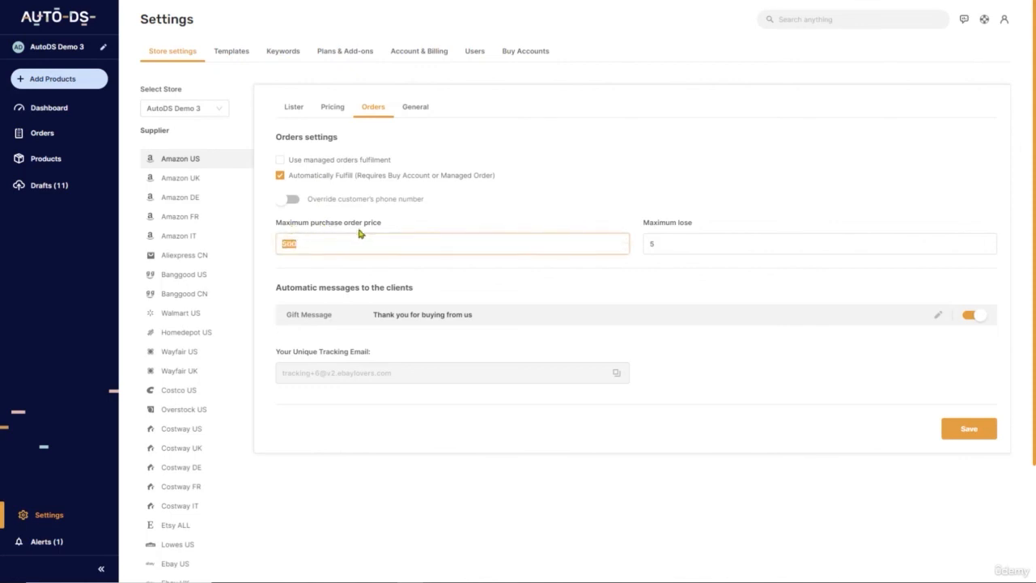
pyautogui.write('100')
pyautogui.doubleClick(368, 241)
pyautogui.write('120')
pyautogui.click(77, 134)
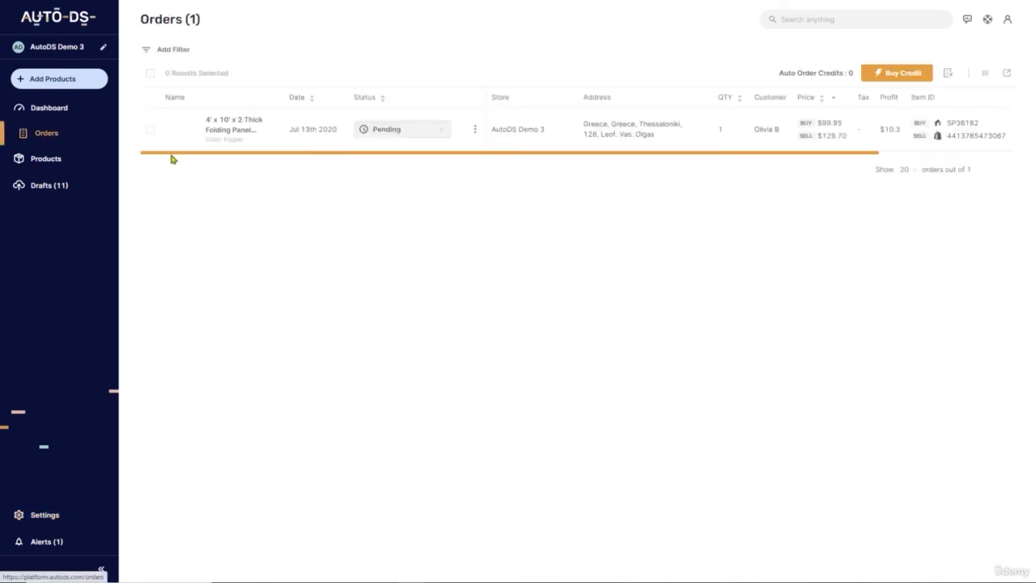
pyautogui.click(398, 133)
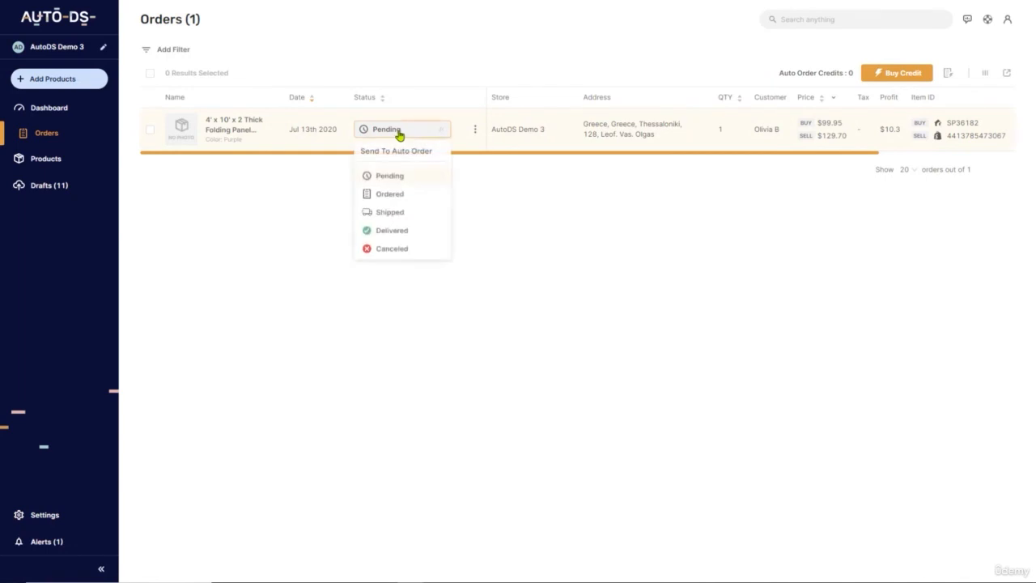
pyautogui.click(44, 515)
pyautogui.click(370, 112)
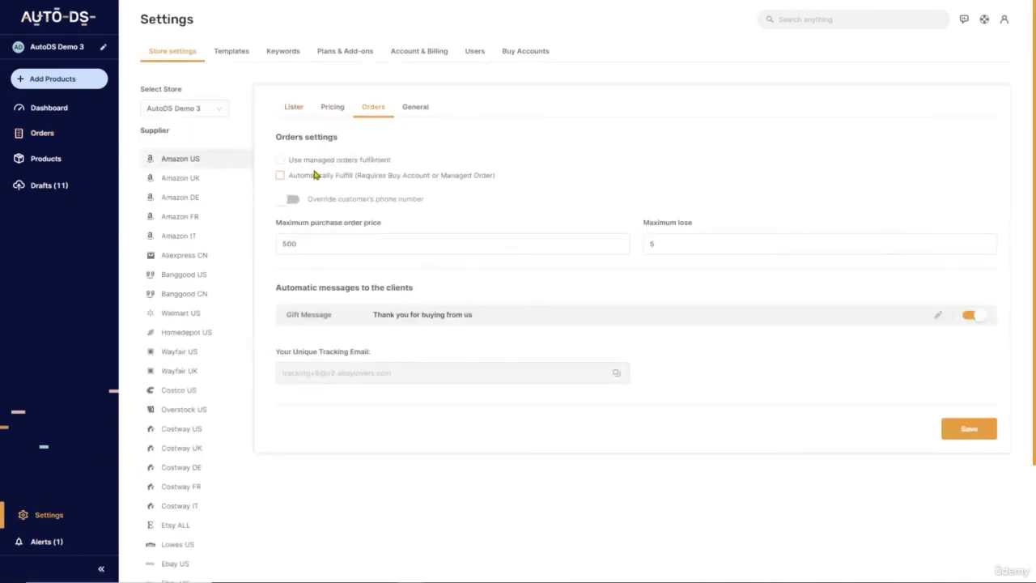
# Tick Automatically Fulfill and keep Maximum lose at 5
pyautogui.click(303, 179)
pyautogui.doubleClick(675, 241)
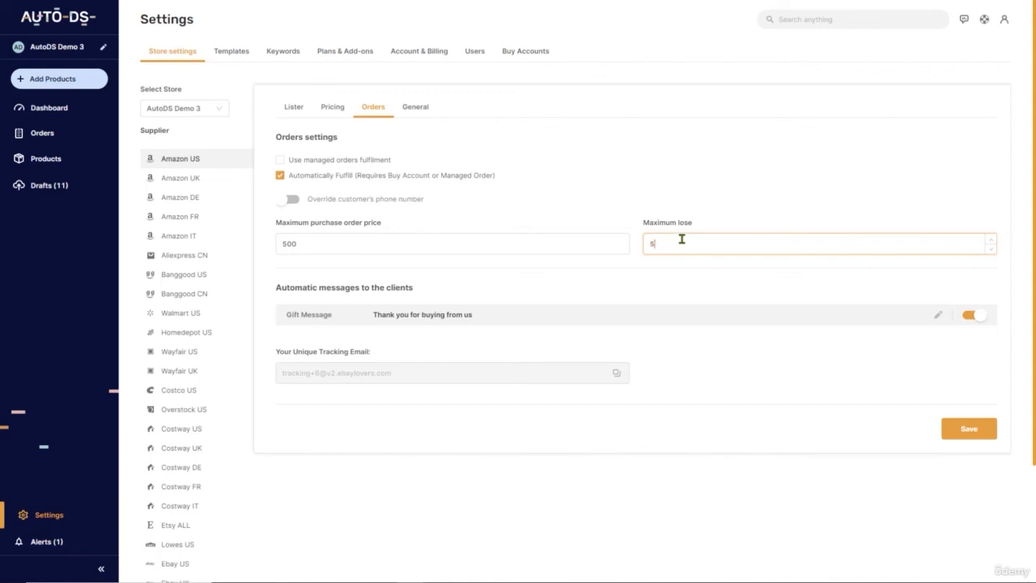
pyautogui.write('10')
pyautogui.press('BackSpace')
pyautogui.press('BackSpace')
pyautogui.write('5')
pyautogui.click(48, 134)
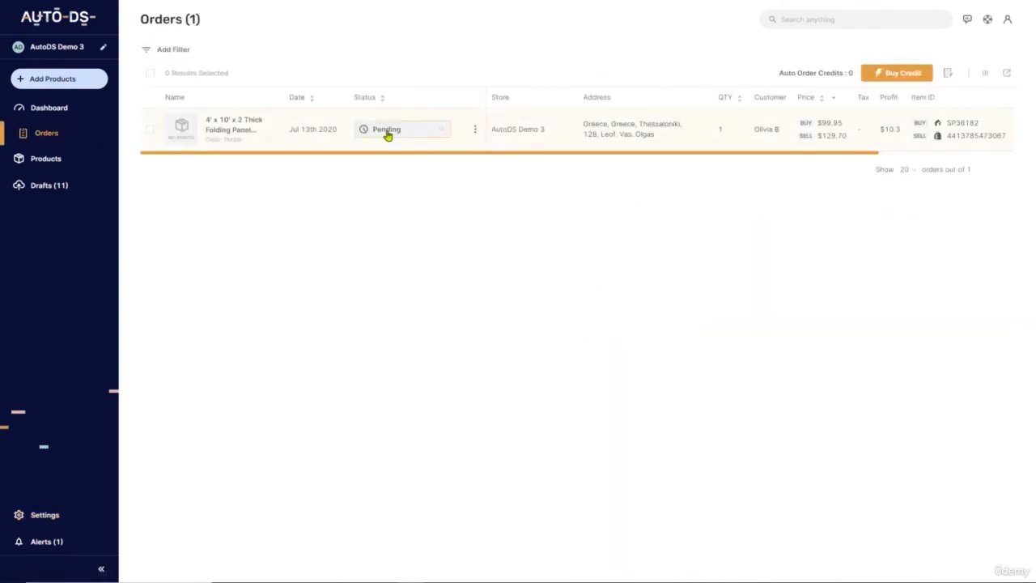
pyautogui.click(389, 134)
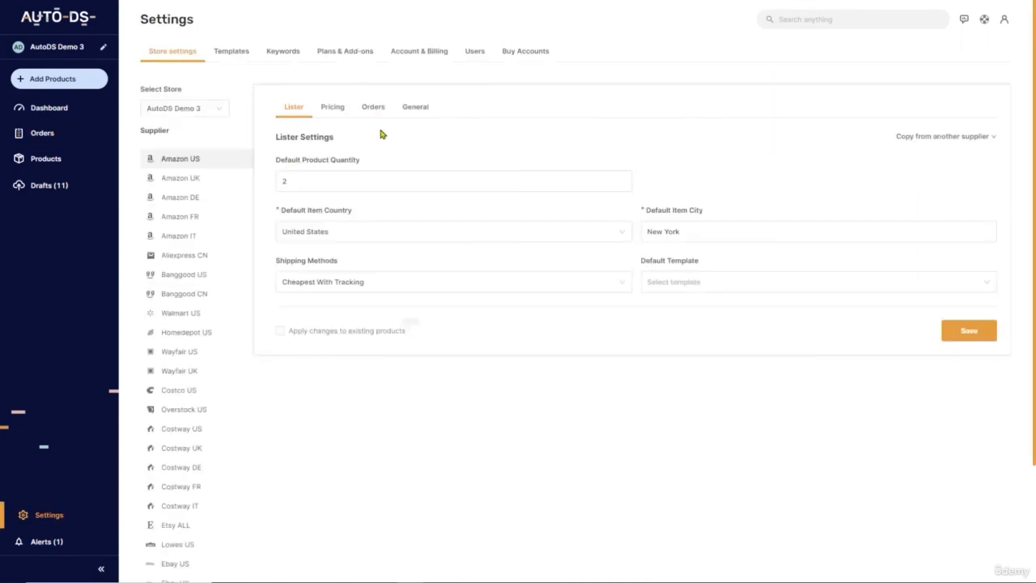
pyautogui.click(374, 108)
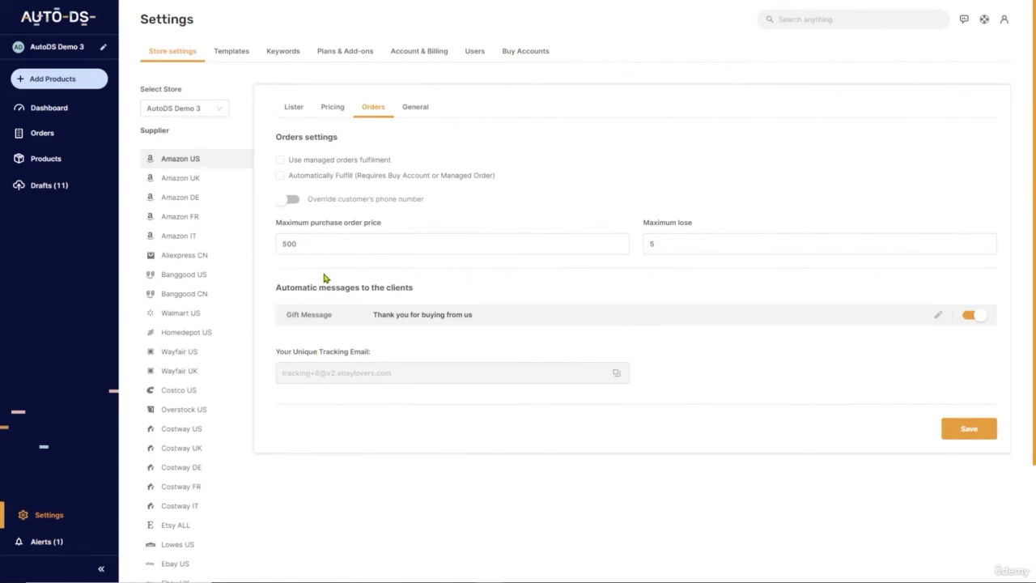
# Append ', enjoy your product' to the gift message, save it, and go to Orders
pyautogui.click(937, 315)
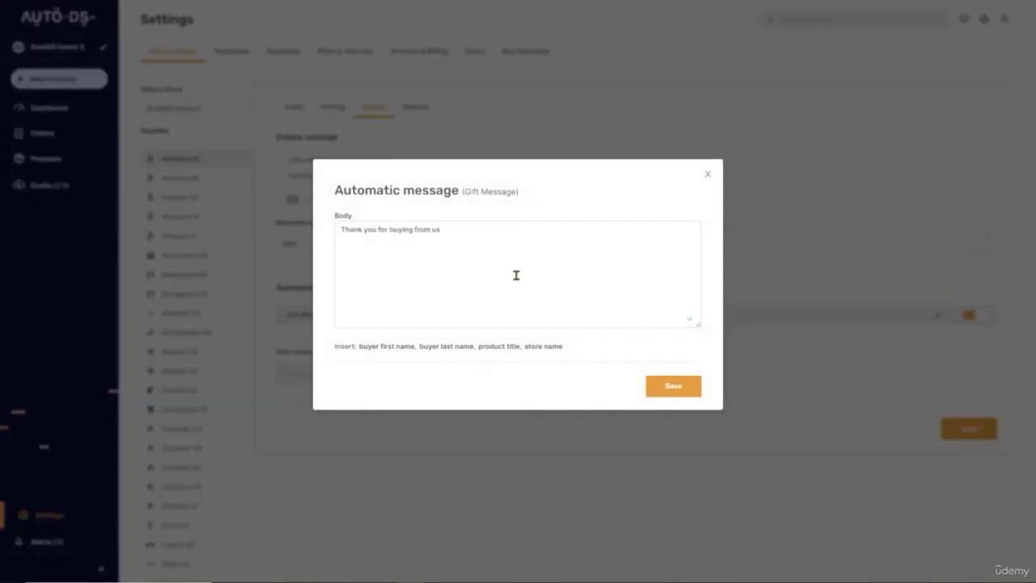
pyautogui.tripleClick(340, 236)
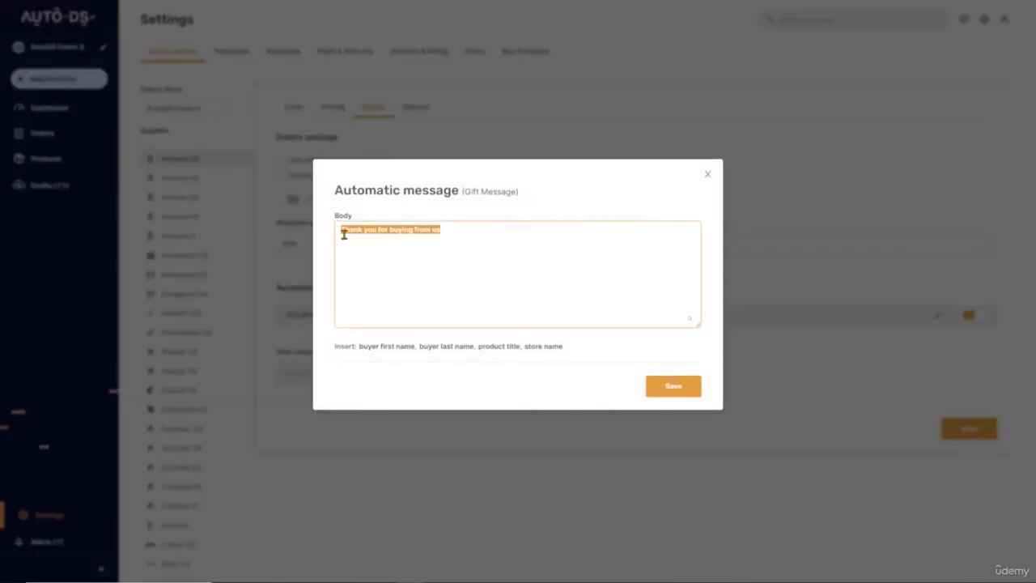
pyautogui.click(455, 234)
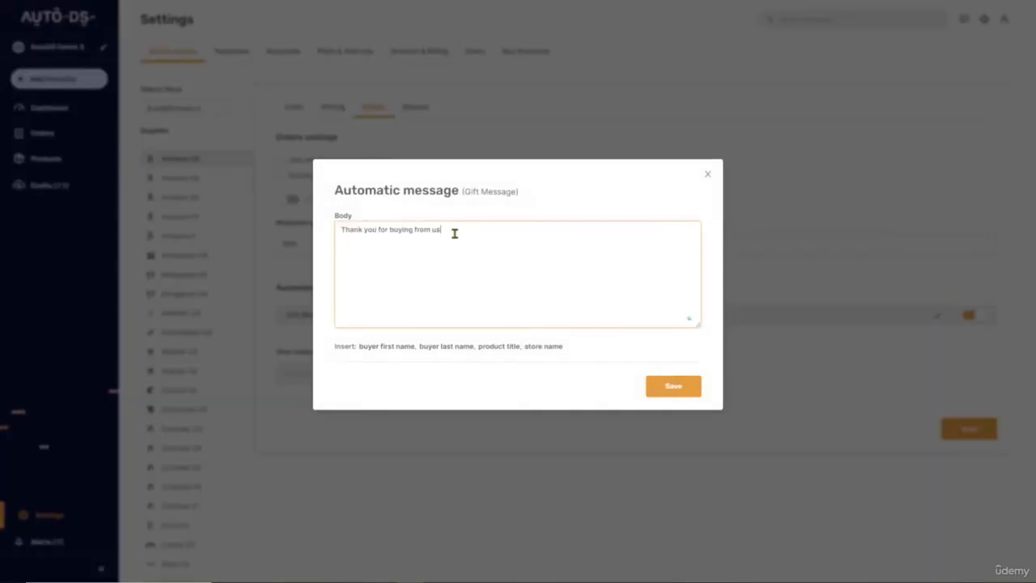
pyautogui.write(', enjoy your product')
pyautogui.click(676, 386)
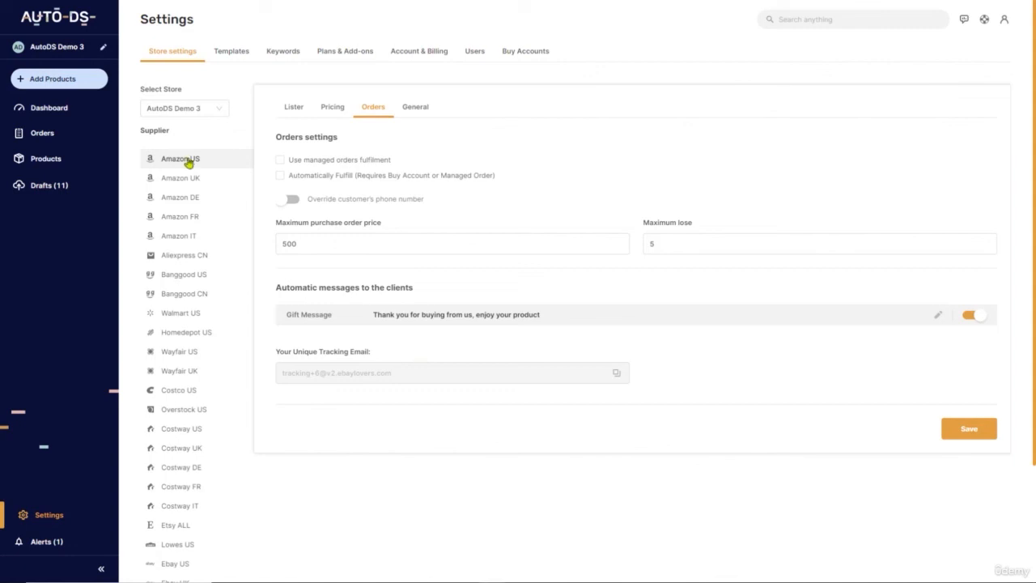
pyautogui.click(49, 137)
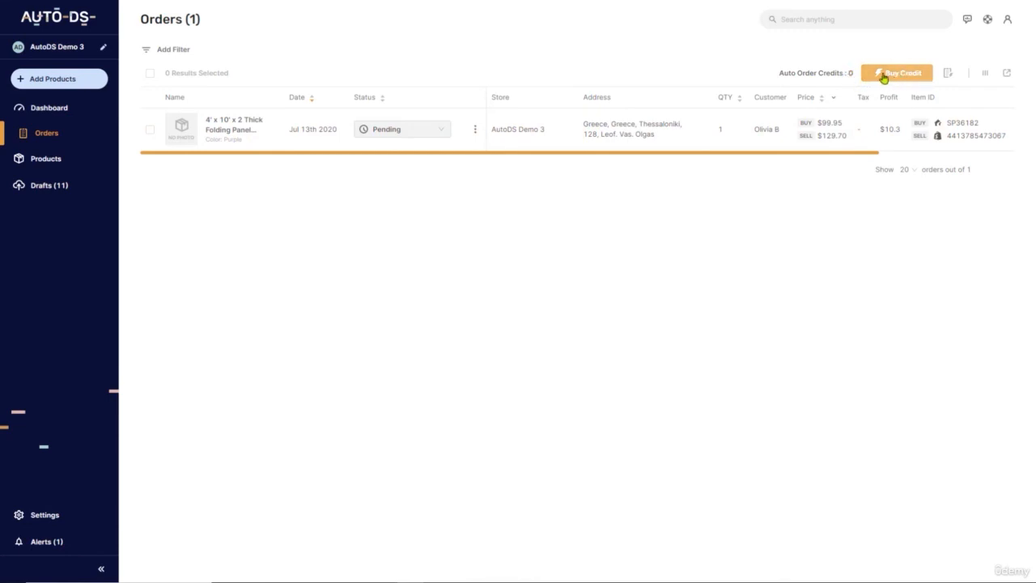
# Show the Buy Credits packs, from 30 credits for $10.5 to 2500 credits for $450
pyautogui.click(888, 75)
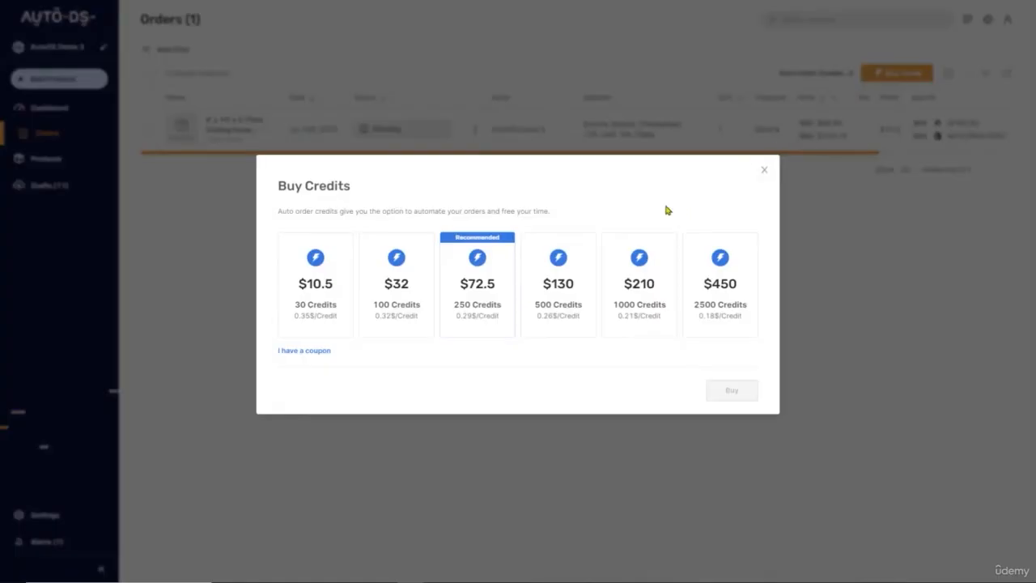